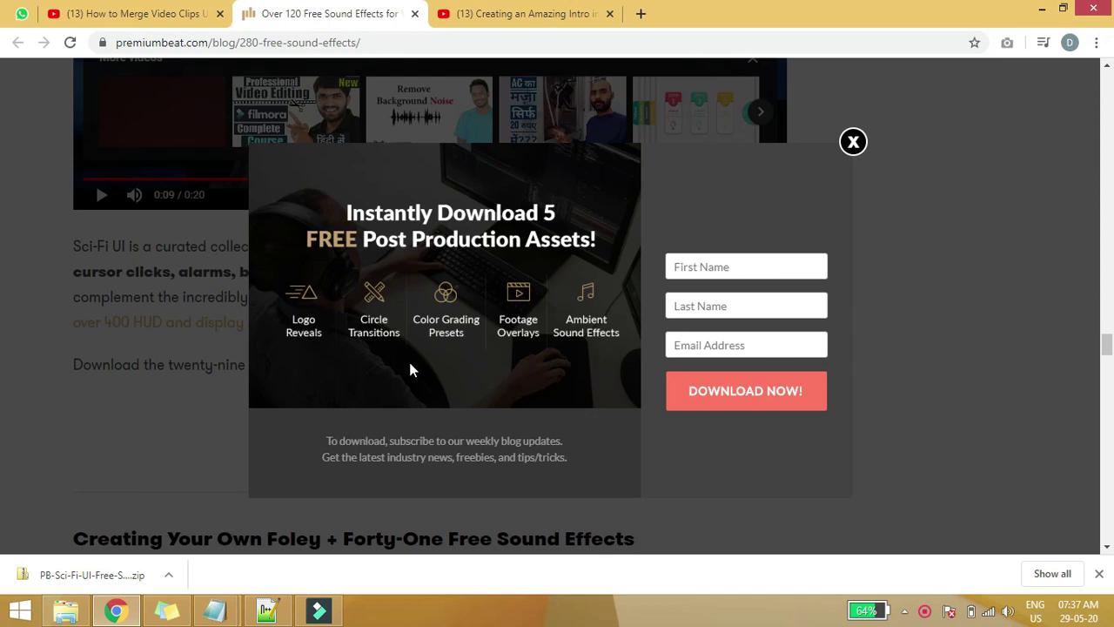
Switch from the Chrome sound-effects page to the blank Notepad++ document new 3.
left_click(272, 610)
Write the 'First Step' heading with the line 'How to setup wordpress on our Local System'.
left_click(363, 224)
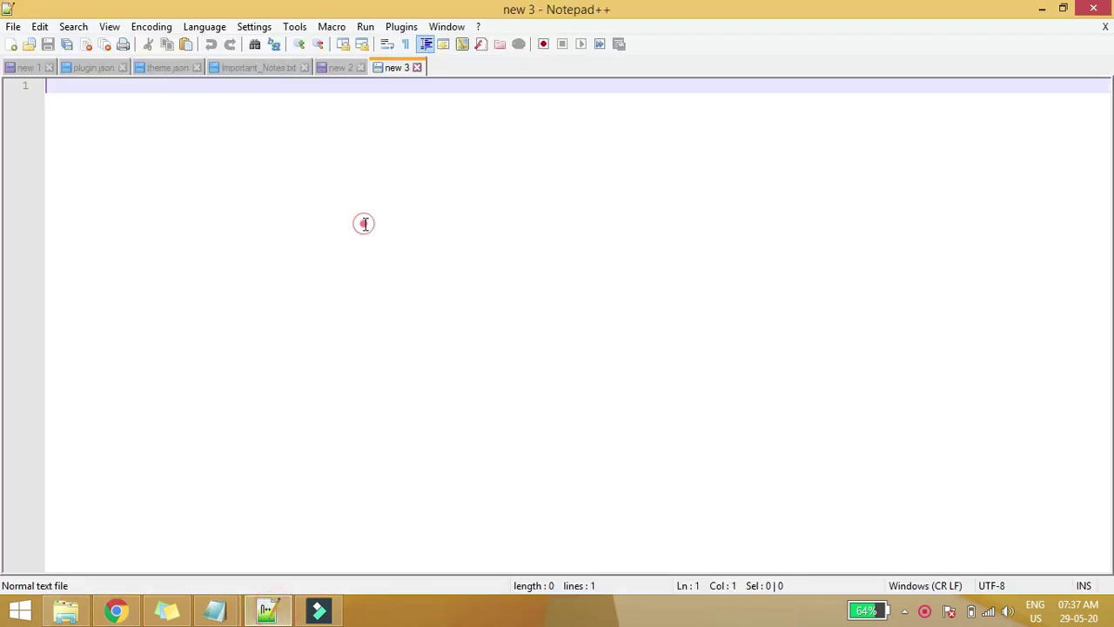
type("First")
key("BackSpace")
type("t Step")
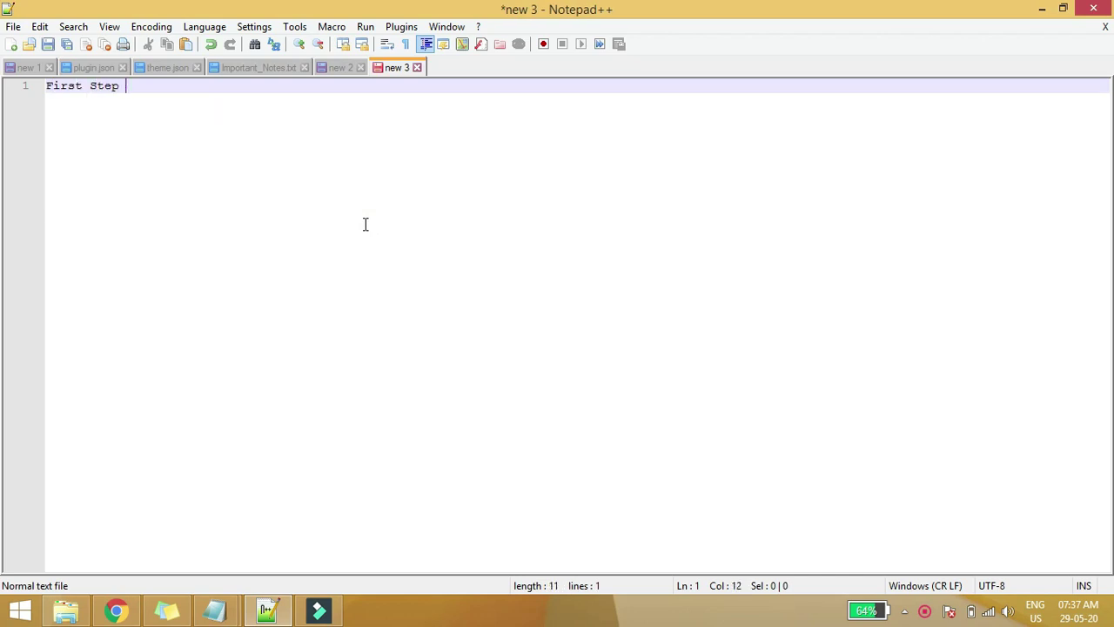
key("Return")
key("Return")
type("How to ")
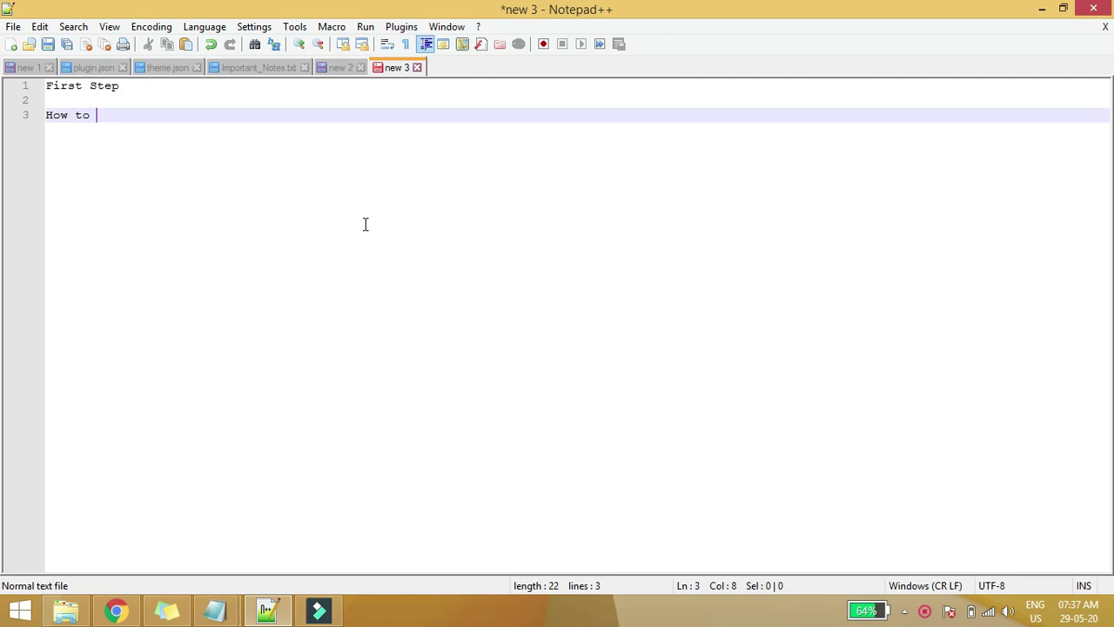
type("setup wordprss")
key("BackSpace")
key("BackSpace")
type("ess on o")
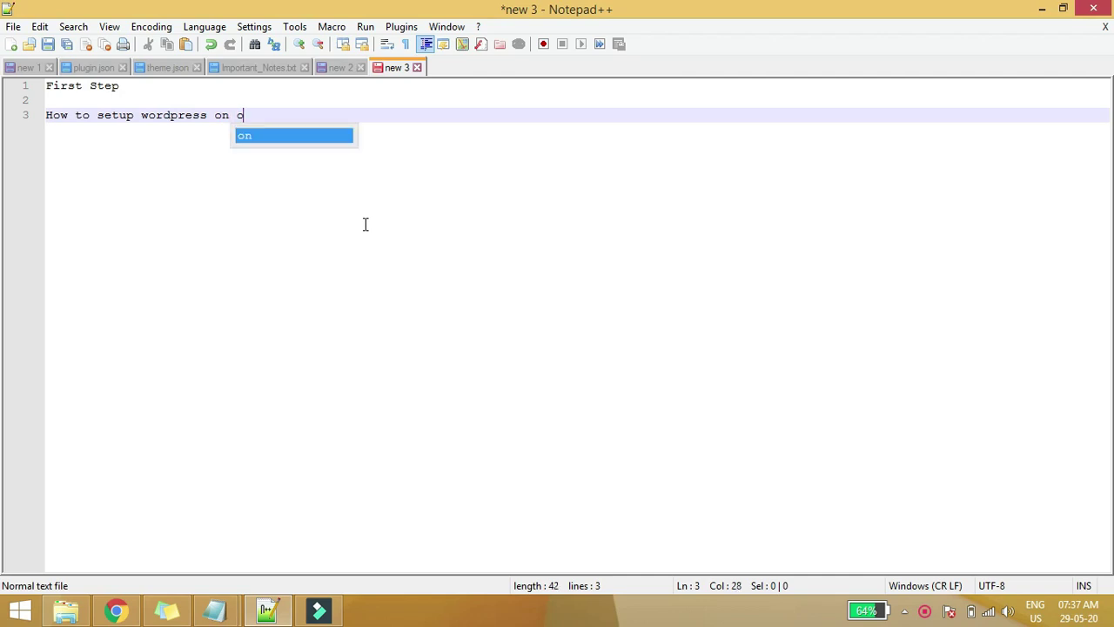
type("ut r Loc")
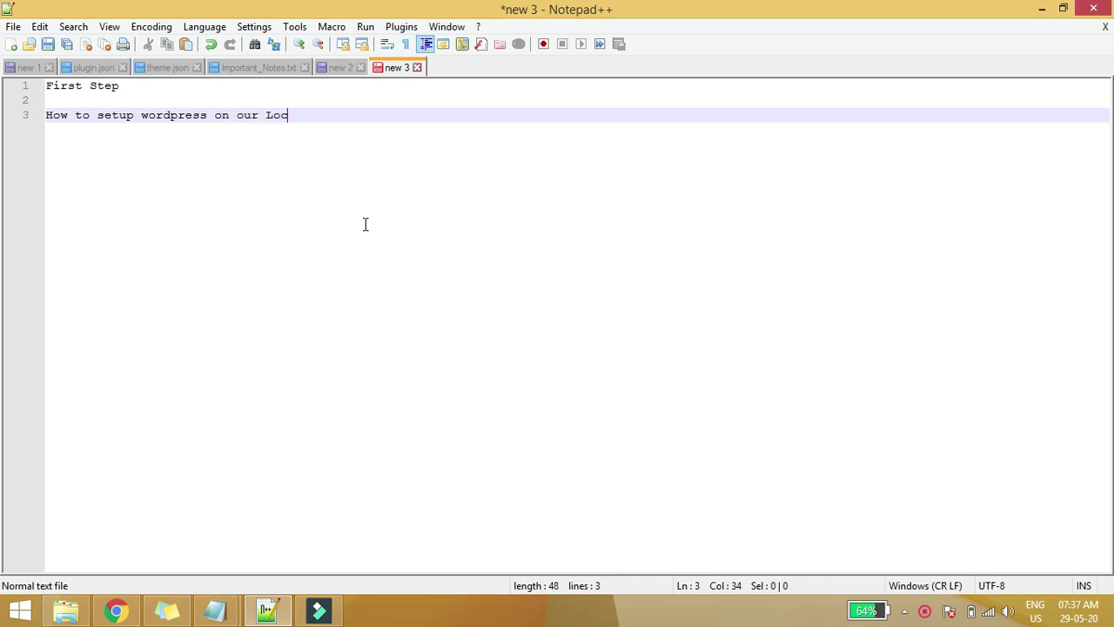
type("al System")
Add the 'Second Step' heading with the description 'Integrate Elementor Plugin'.
key("Return")
key("Return")
type("Second Step")
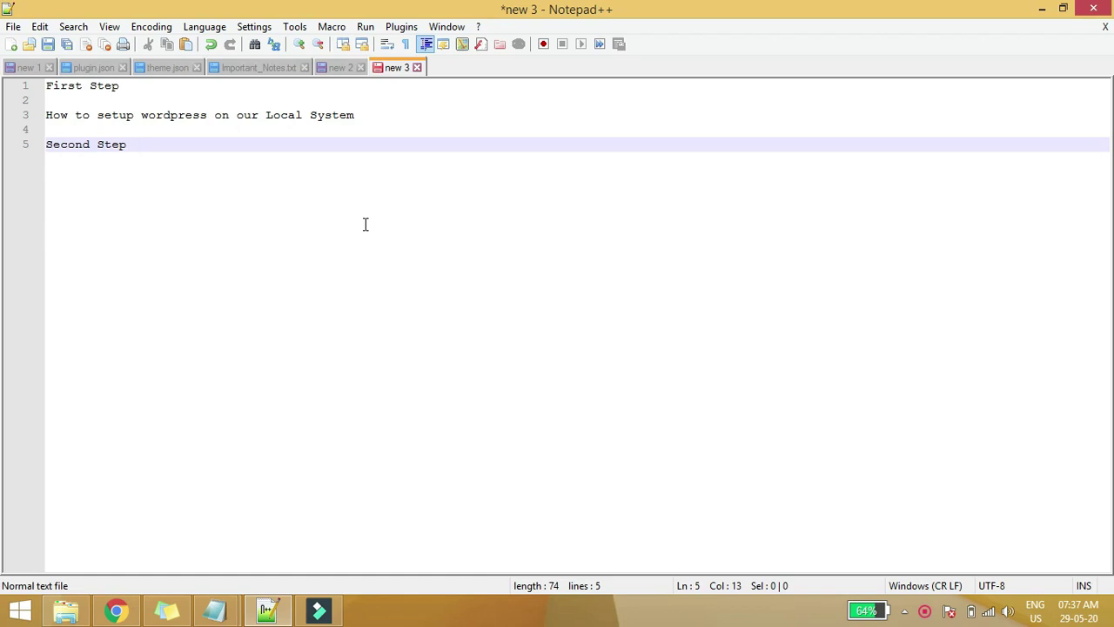
key("Return")
key("Return")
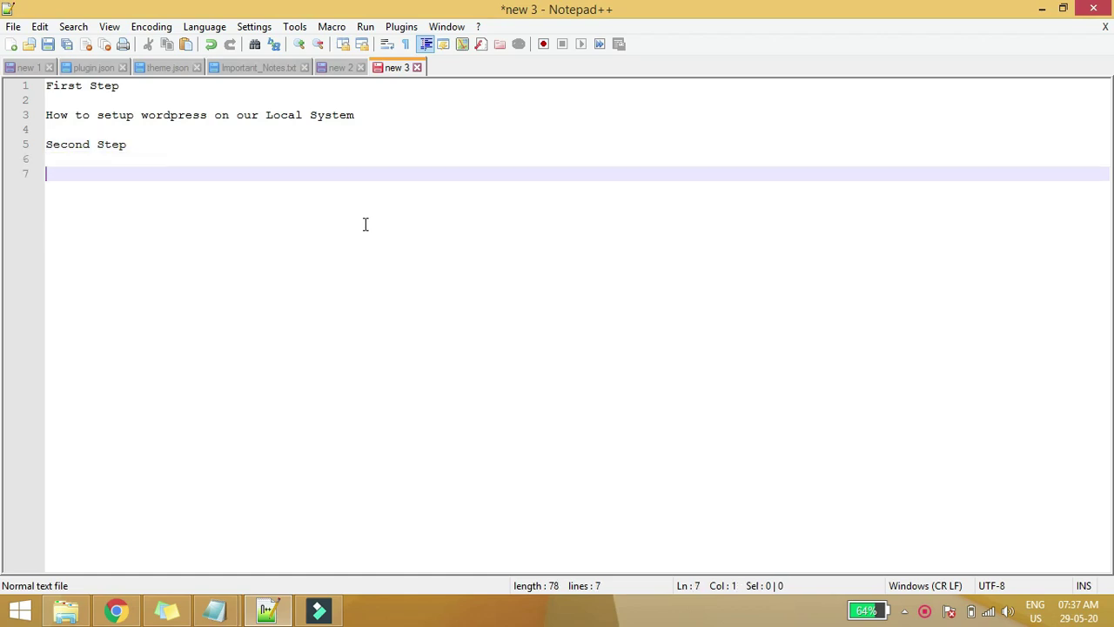
key("Up")
key("Up")
key("Up")
key("Up")
key("shift+Right")
key("shift+Right")
key("shift+Right")
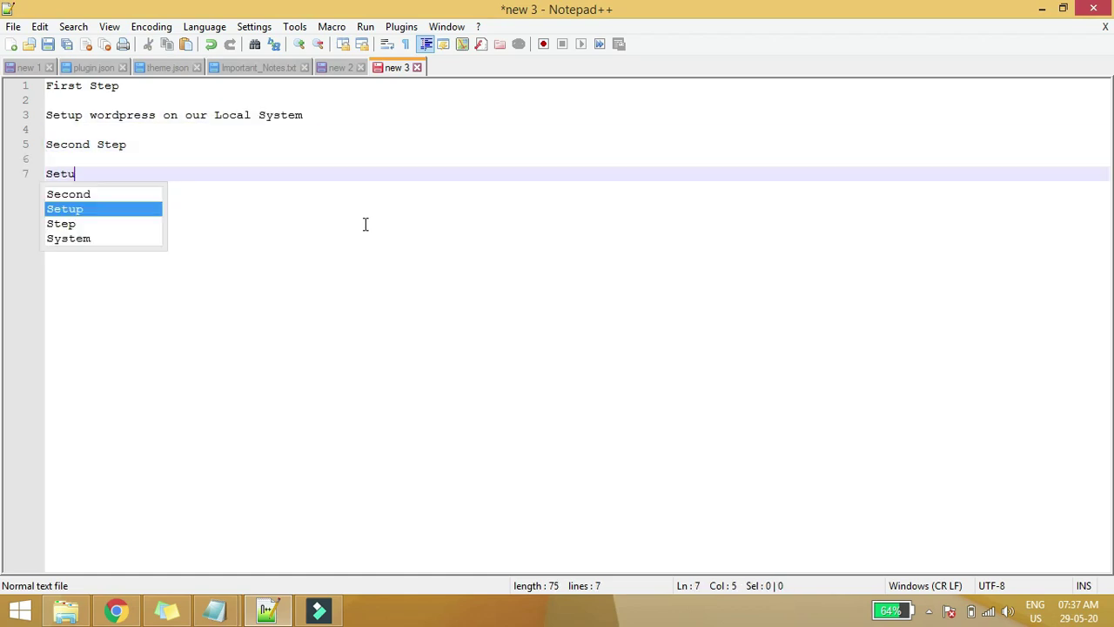
type("p")
key("BackSpace")
key("BackSpace")
key("BackSpace")
key("BackSpace")
key("BackSpace")
key("BackSpace")
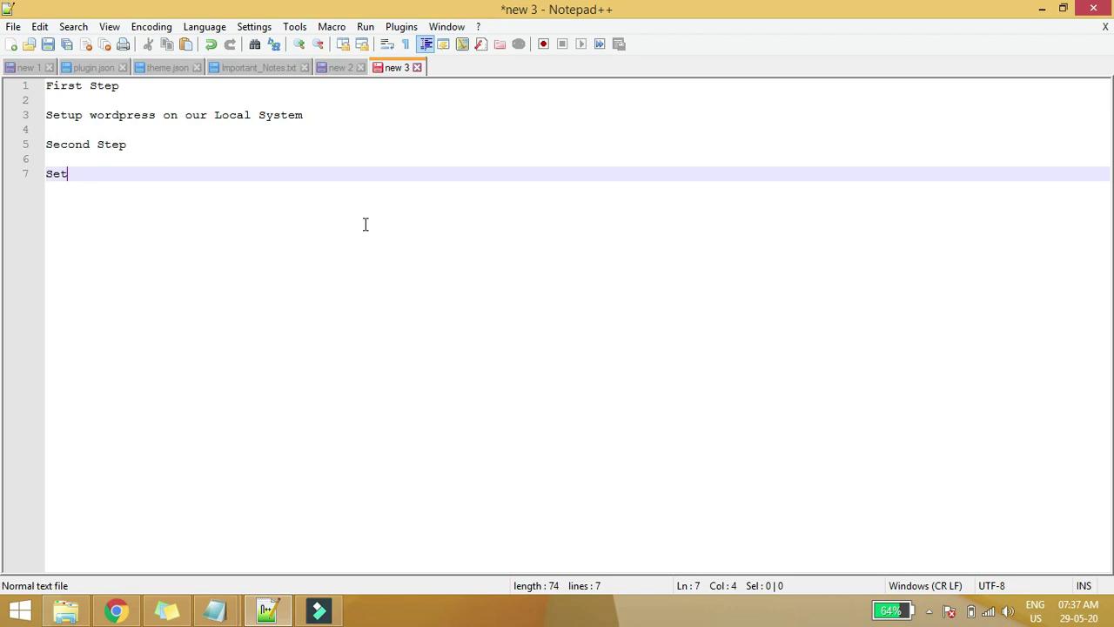
type("Integrate Elementor ")
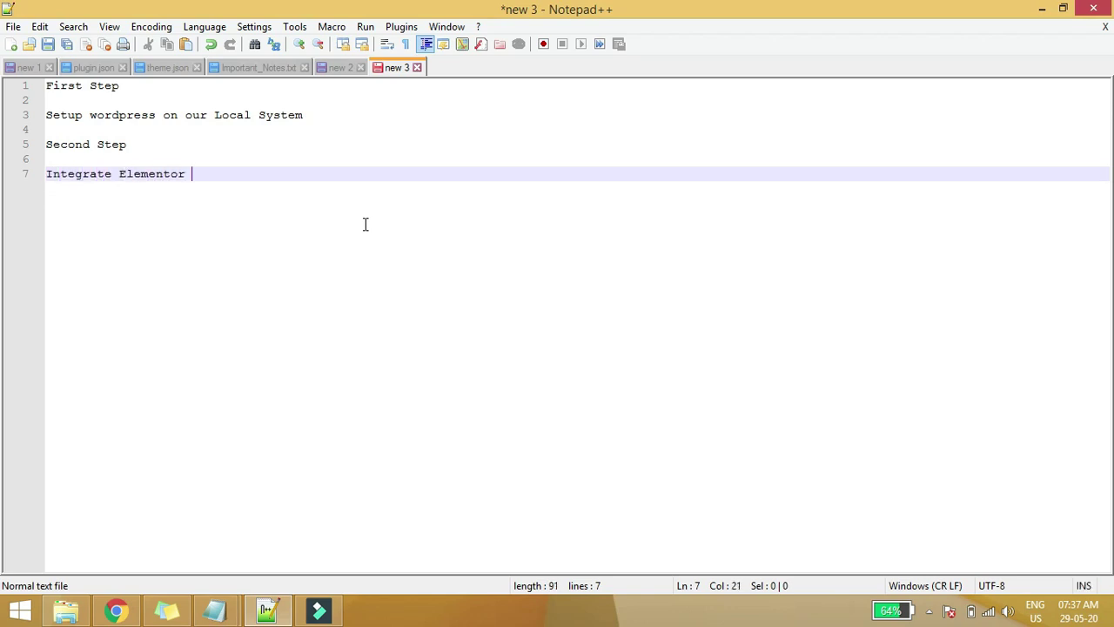
type("llugi")
Add the 'Third Step' heading with the description 'Play with Elementor Plugin'.
key("Return")
key("Return")
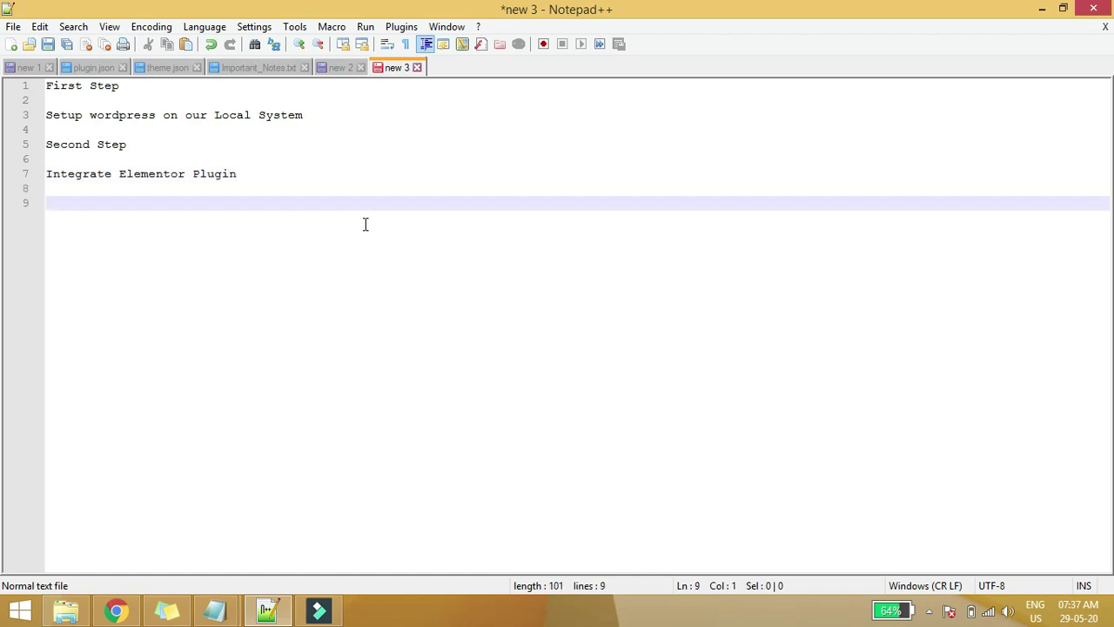
type("Third Step")
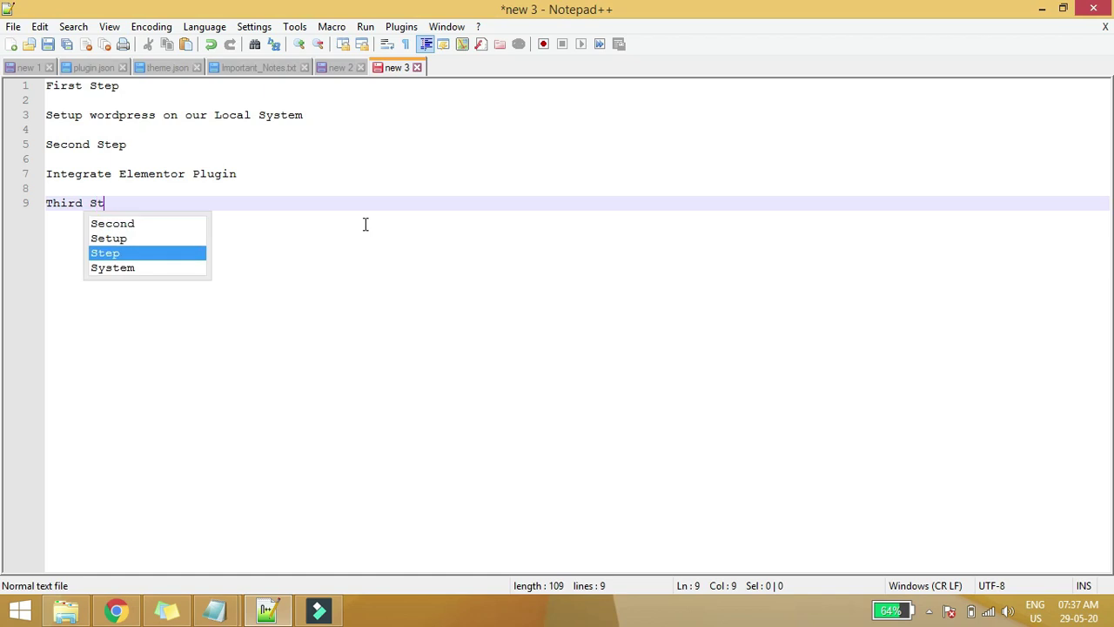
key("Return")
key("Return")
type("Play with ")
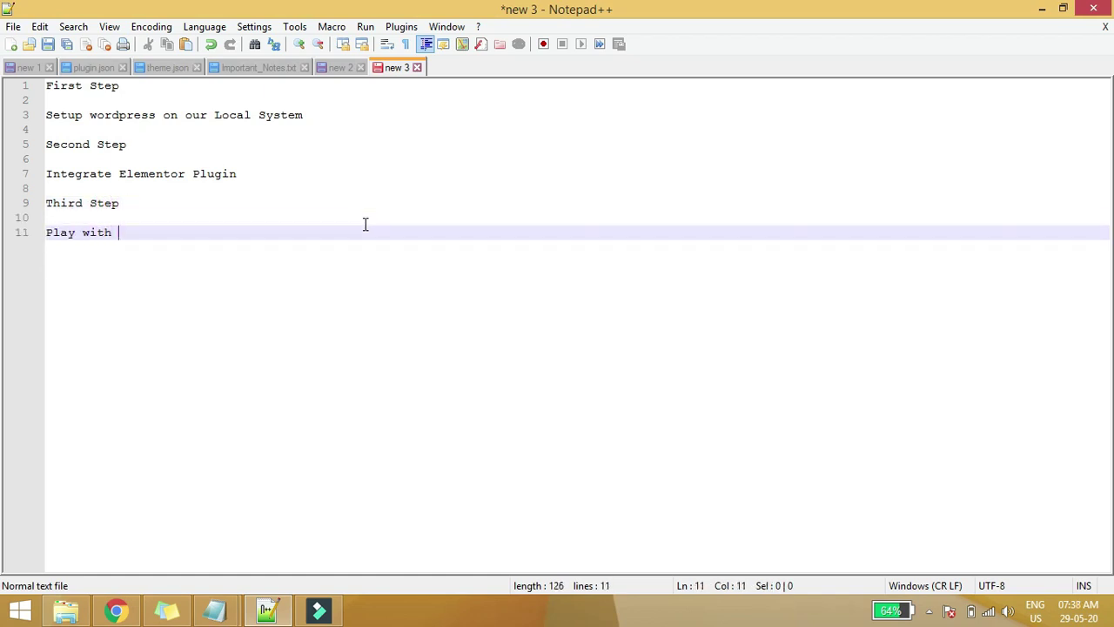
type("Elementor Plugin")
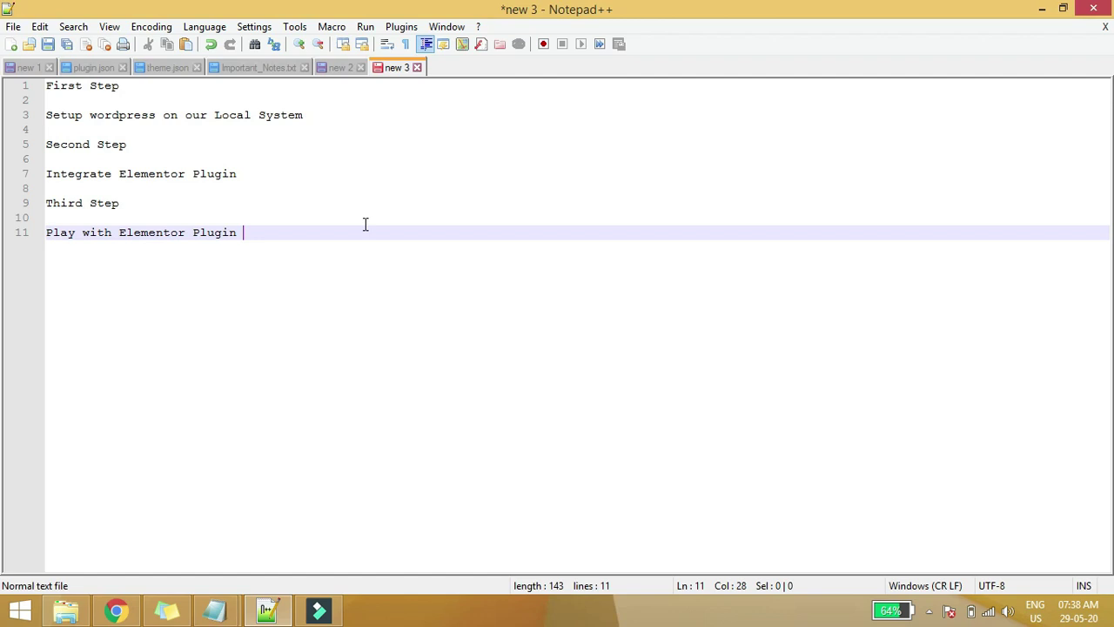
Insert blank lines above the First Step heading and return to Chrome.
key("Up")
key("Up")
key("Up")
key("Up")
key("Up")
key("Up")
key("Up")
key("Up")
key("Up")
key("Up")
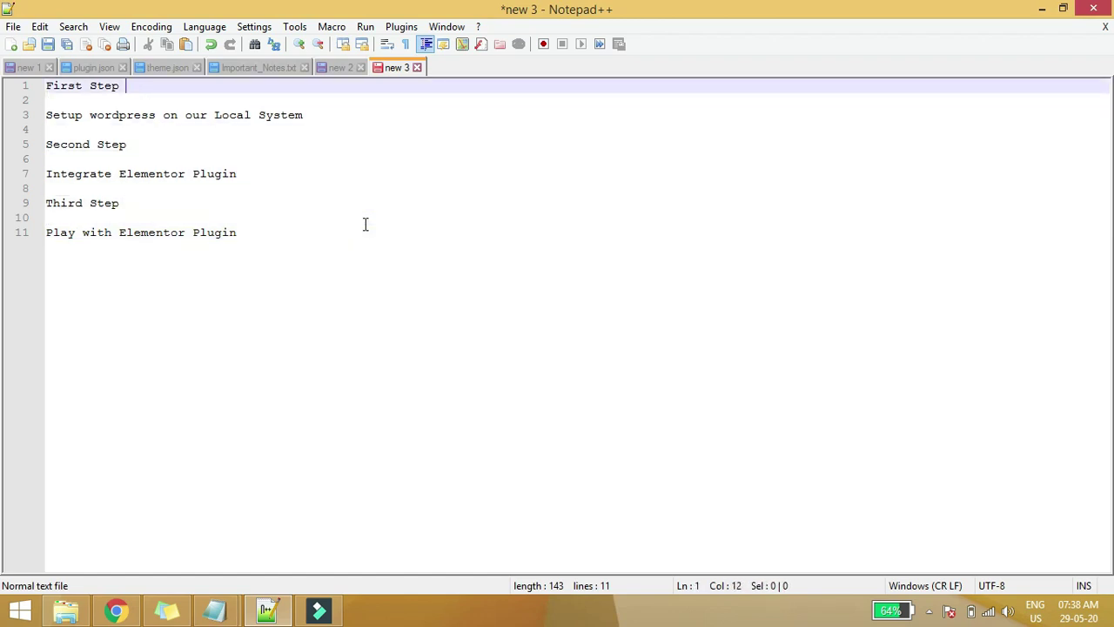
key("Home")
key("Return")
key("Return")
key("Up")
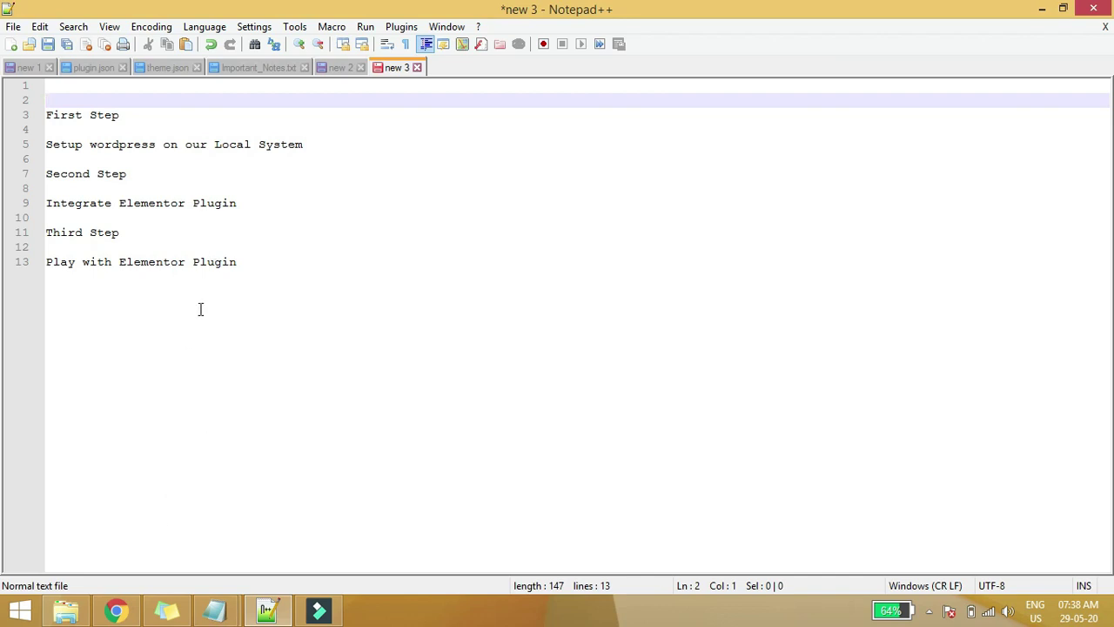
key("alt+Tab")
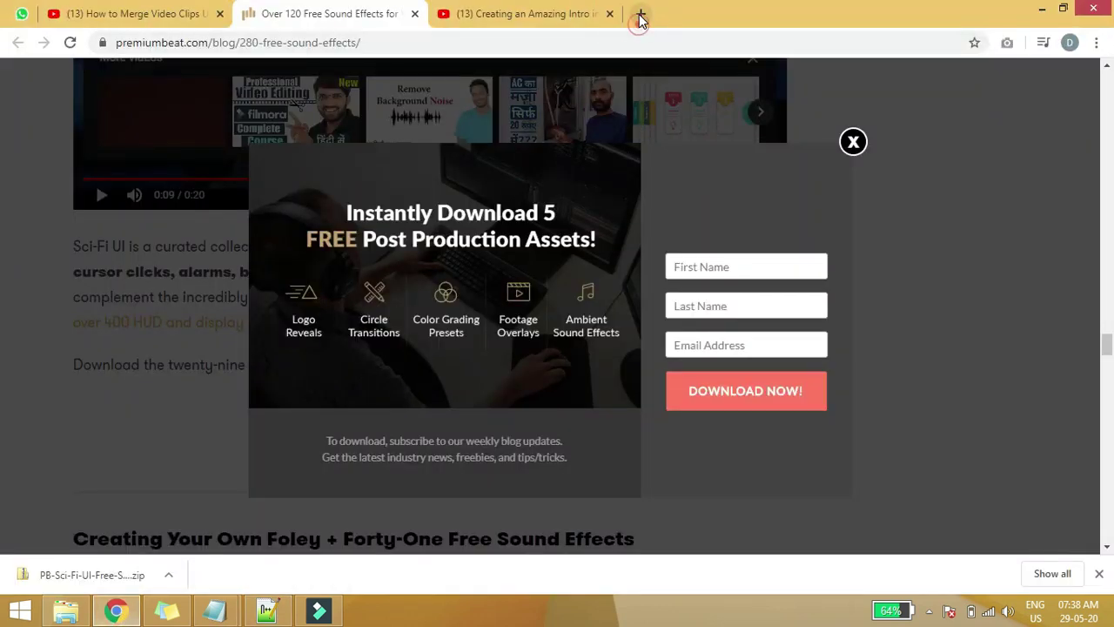
Search 'xampp download' in a new tab and open the XAMPP for Windows versions list.
left_click(640, 19)
left_click(586, 42)
type("x")
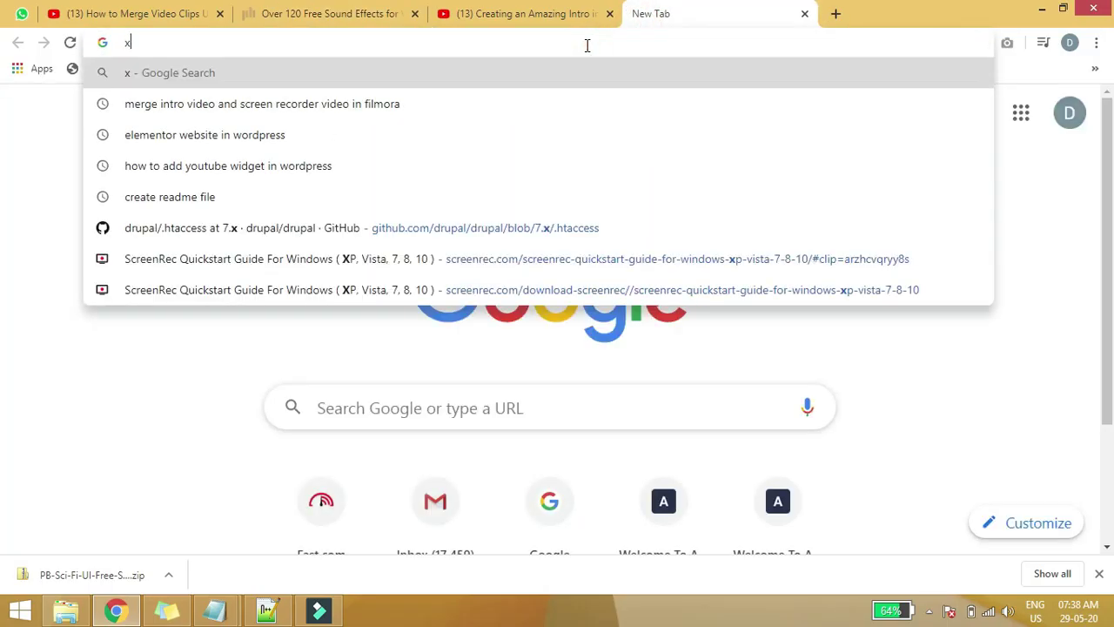
type("ampp ")
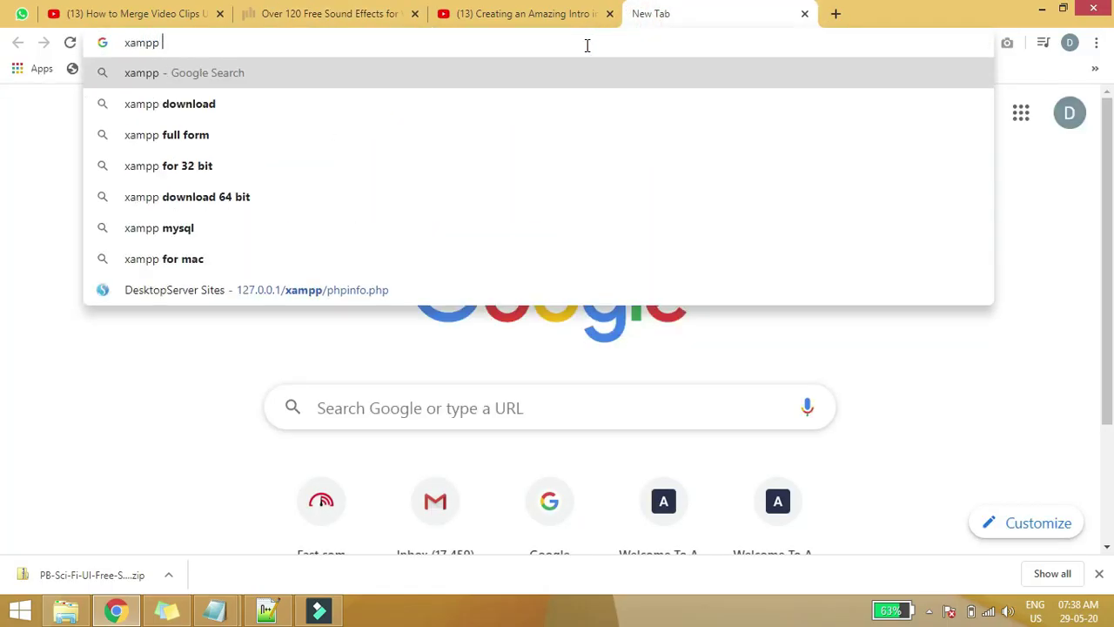
type("download")
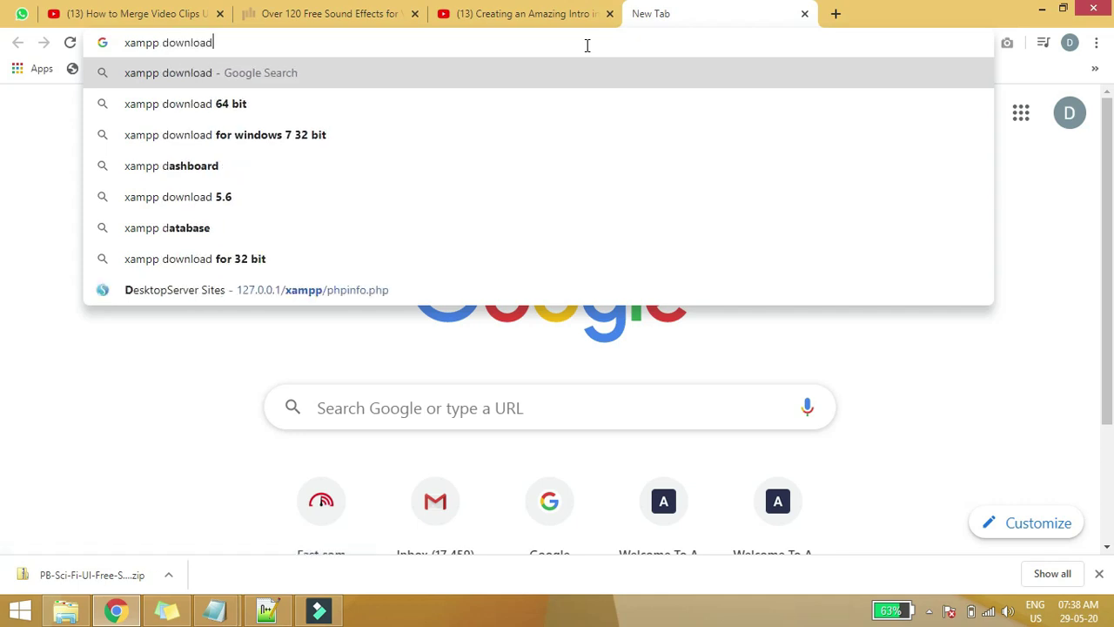
key("Return")
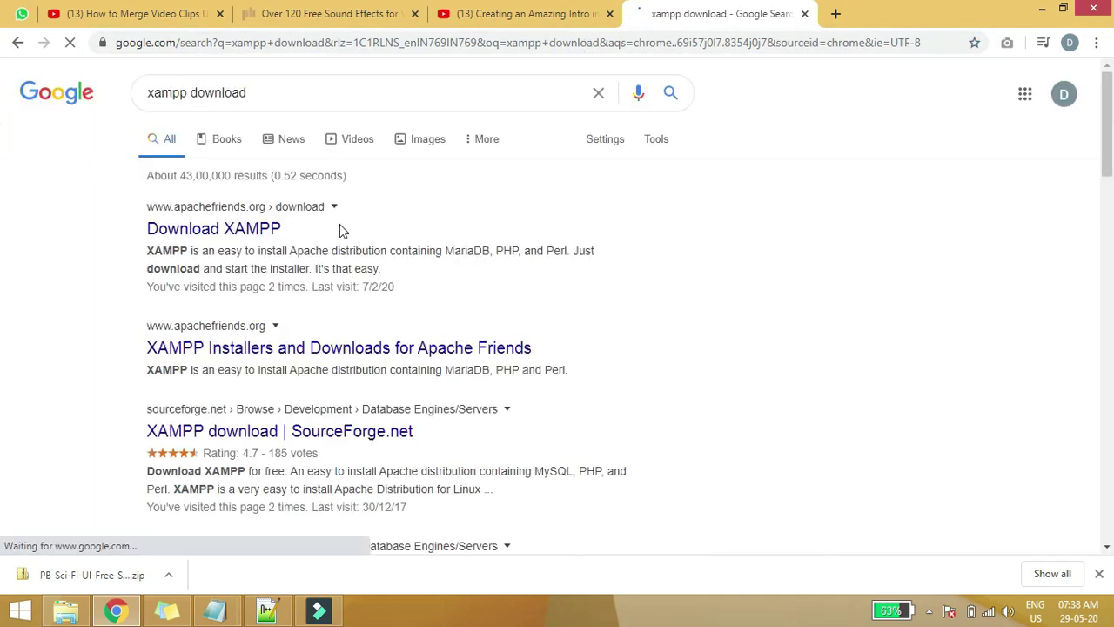
left_click(231, 228)
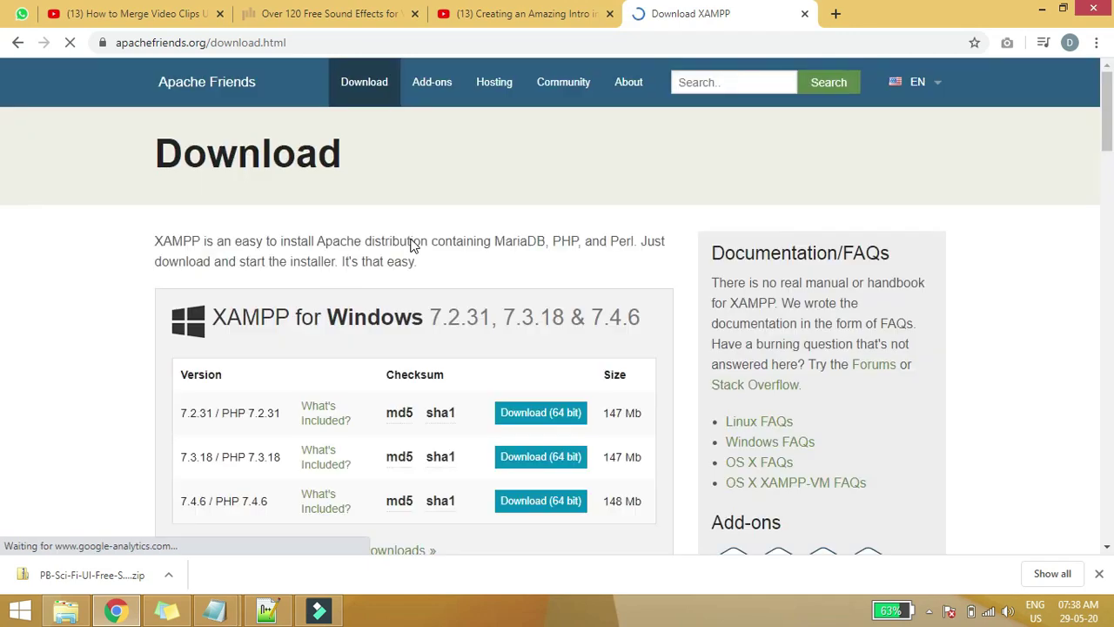
scroll(215, 355, "down", 1)
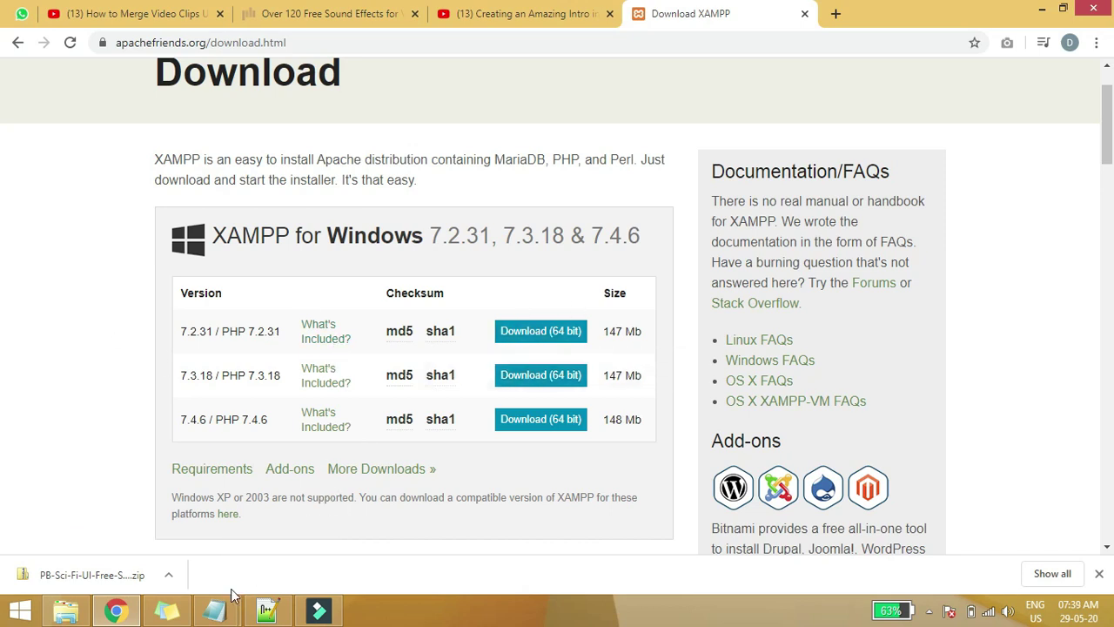
left_click(267, 610)
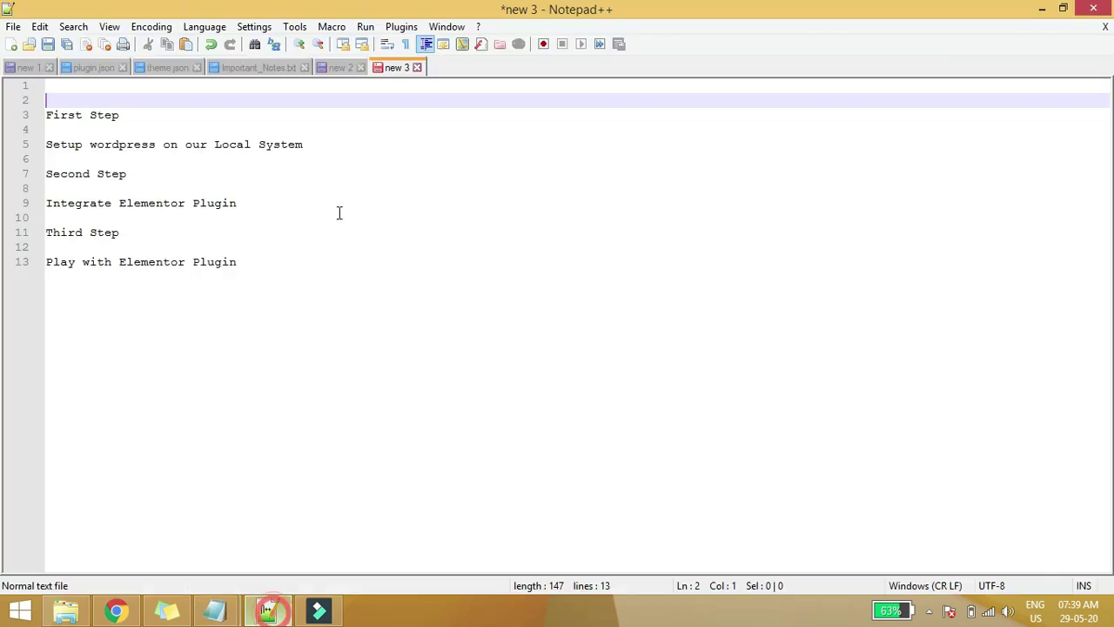
Look over the First Step and local-setup lines, then go back to the XAMPP page.
left_click(158, 115)
left_click(86, 99)
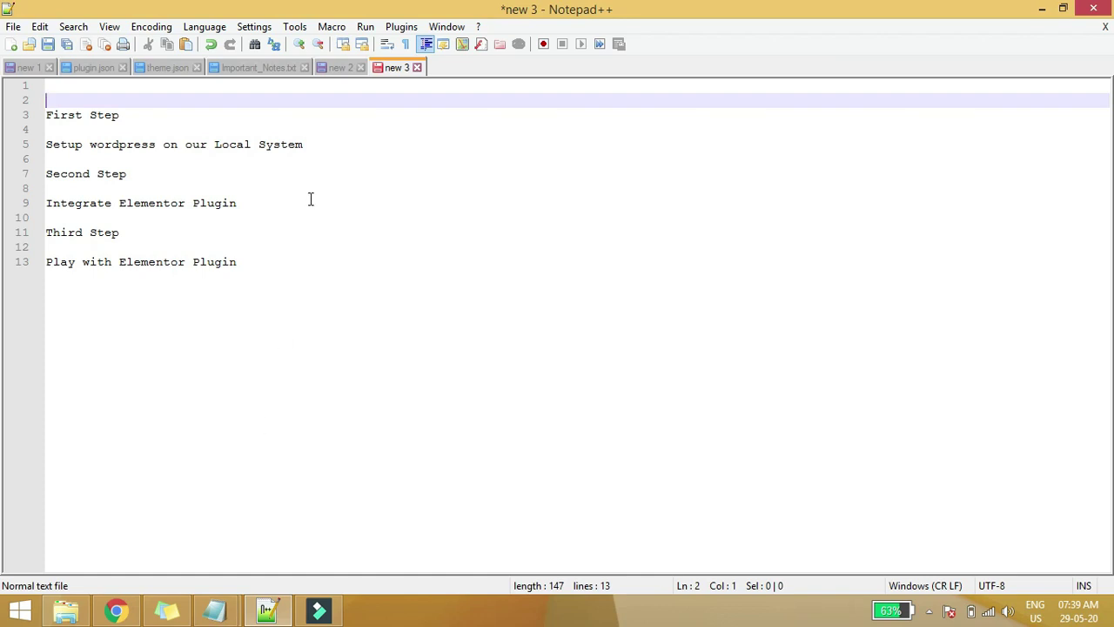
left_click(331, 144)
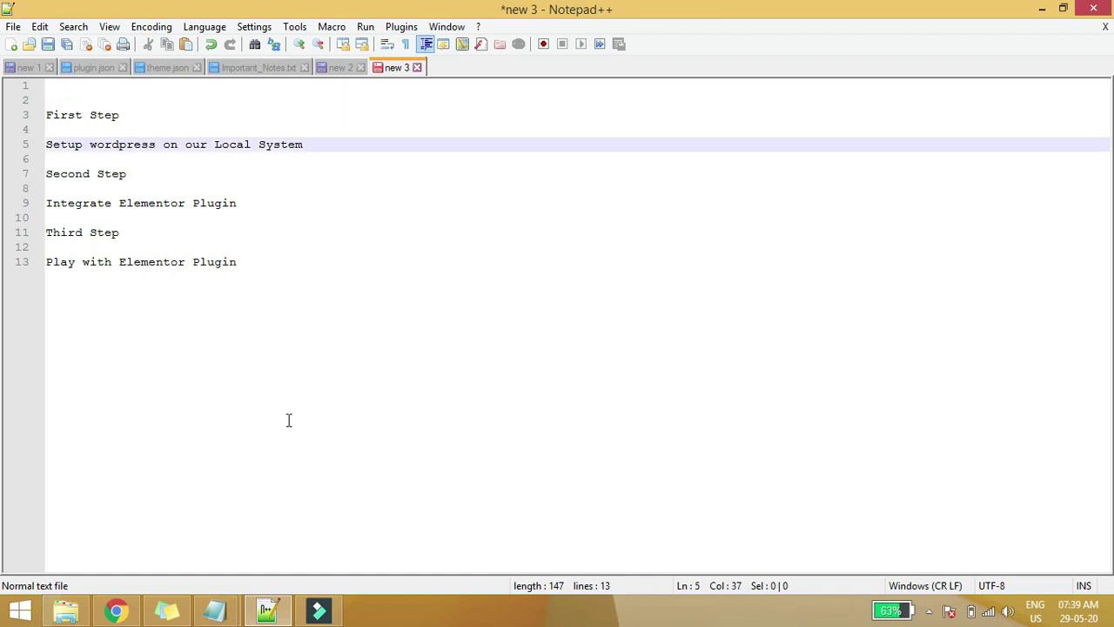
left_click(116, 610)
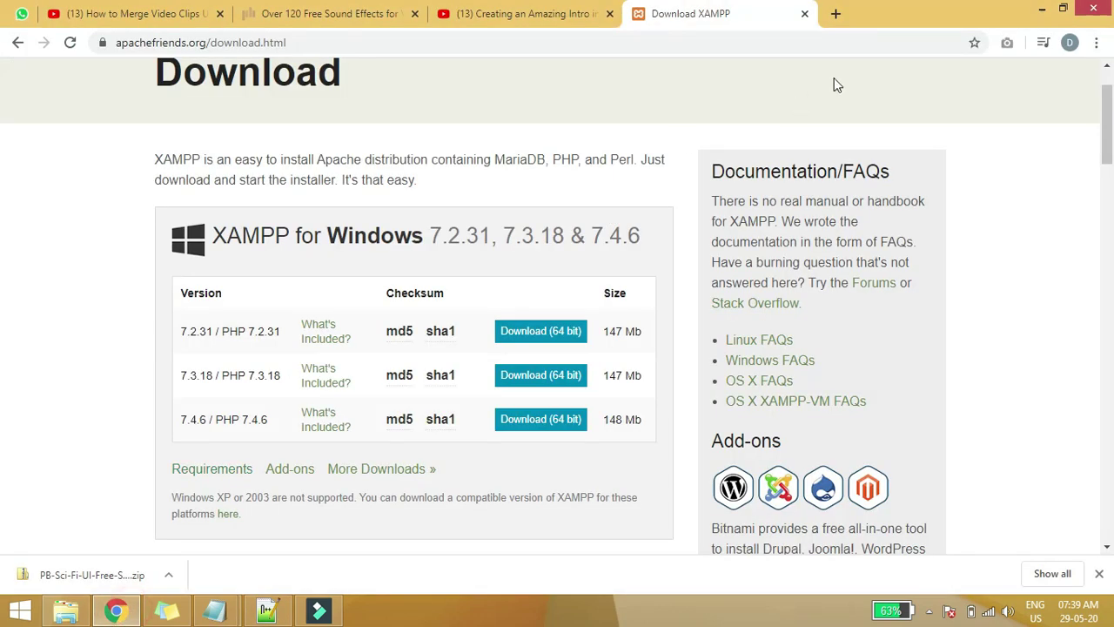
Replace the address with wordpress.org and load the WordPress homepage.
scroll(2, 159, "up", 1)
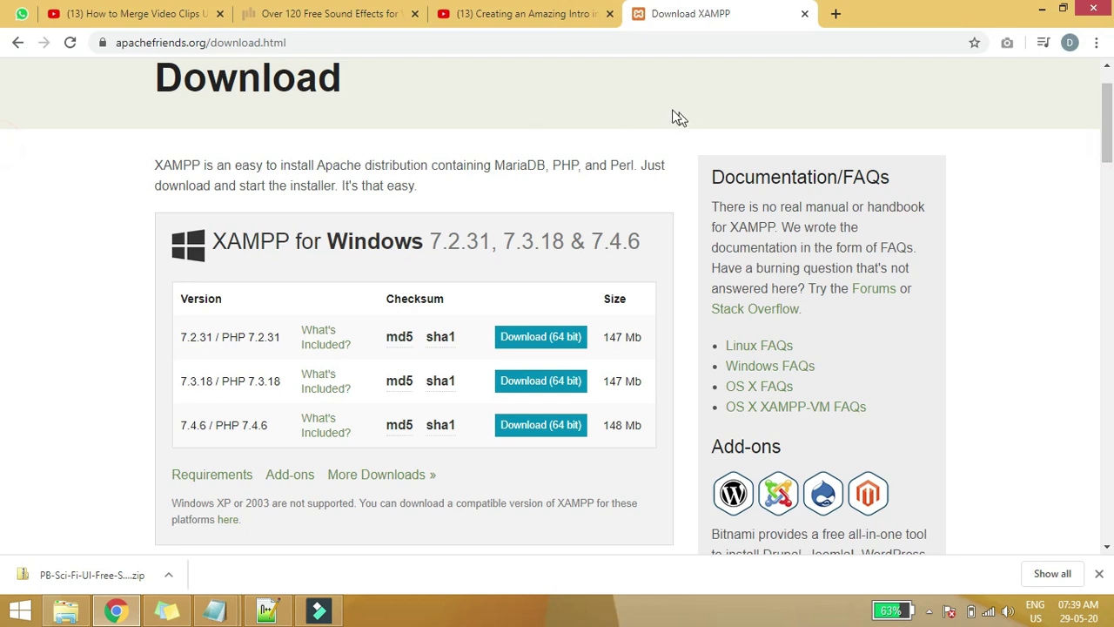
left_click(425, 49)
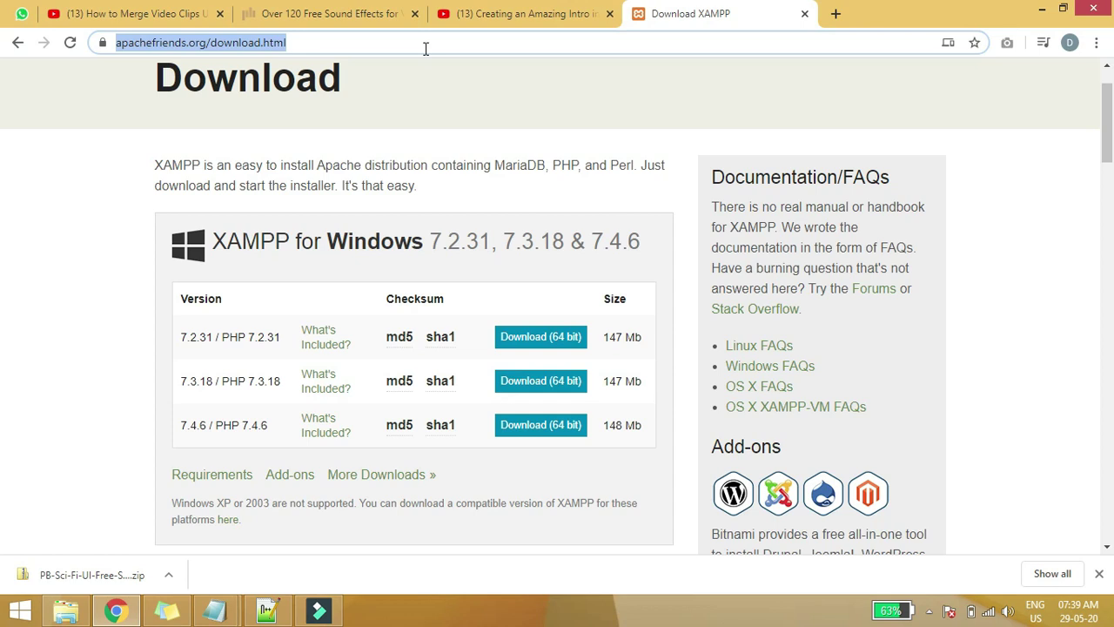
type("wordpr")
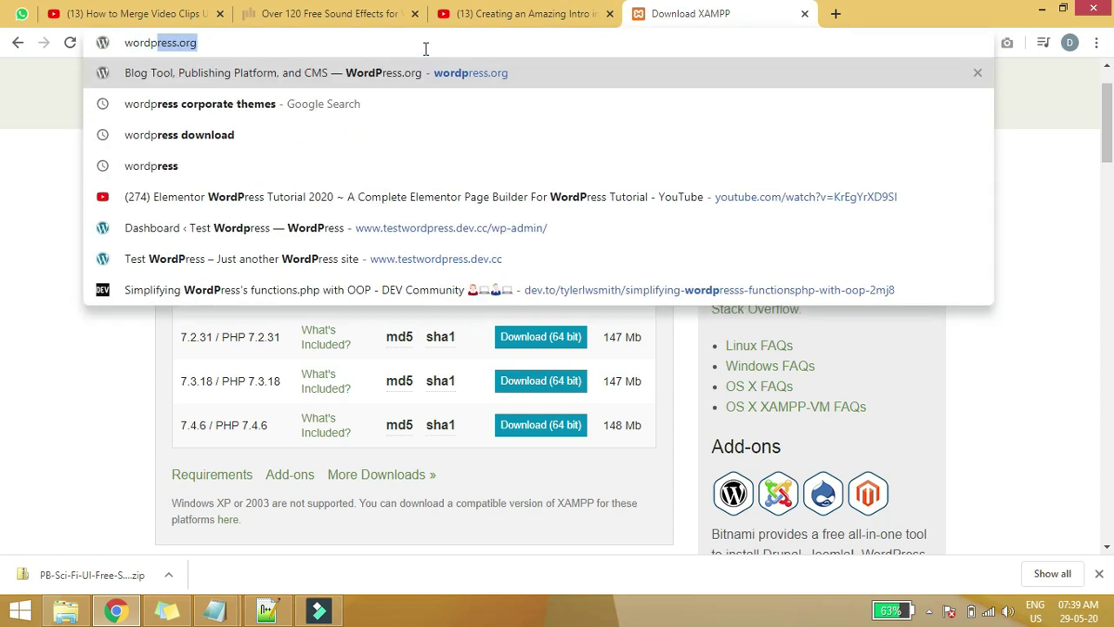
key("Return")
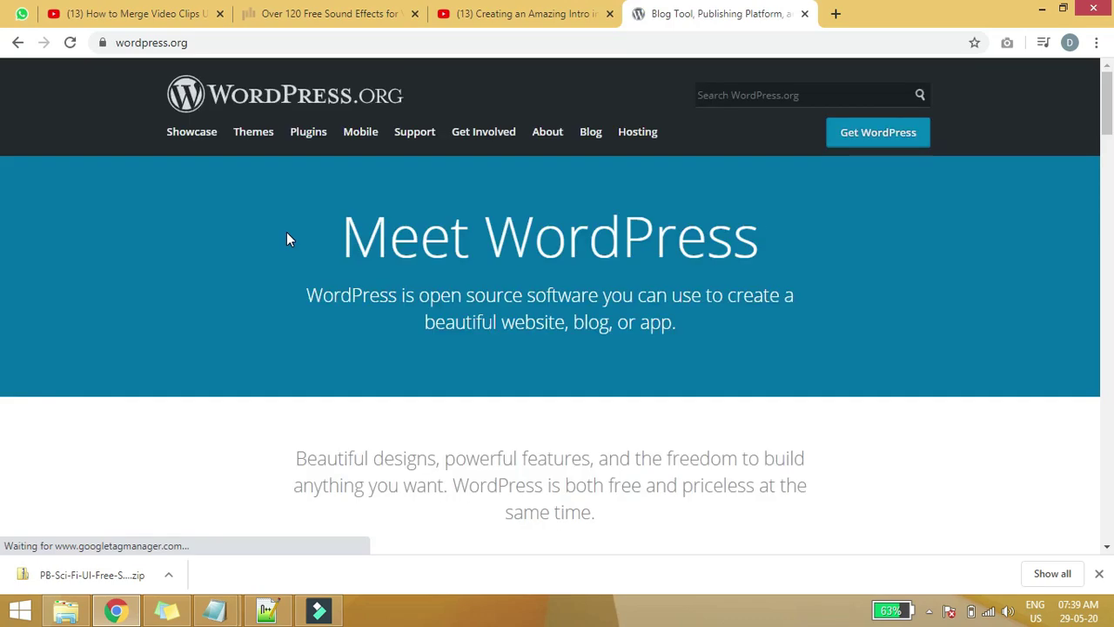
Open the Get WordPress page and start downloading WordPress 5.4.1.
scroll(586, 257, "down", 4)
scroll(586, 259, "down", 1)
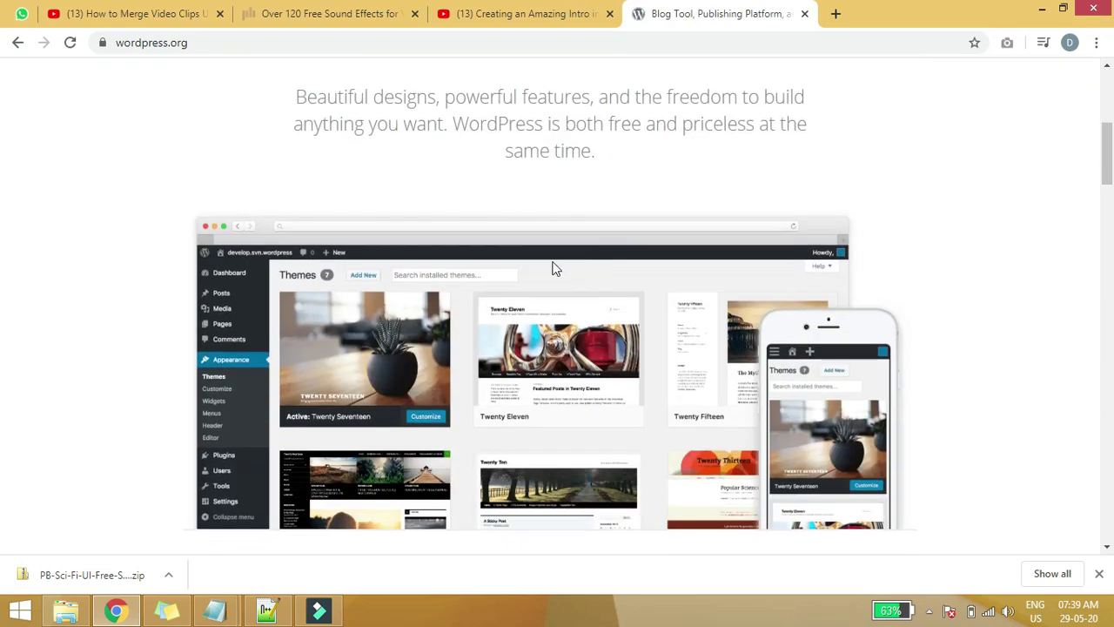
scroll(108, 293, "down", 1)
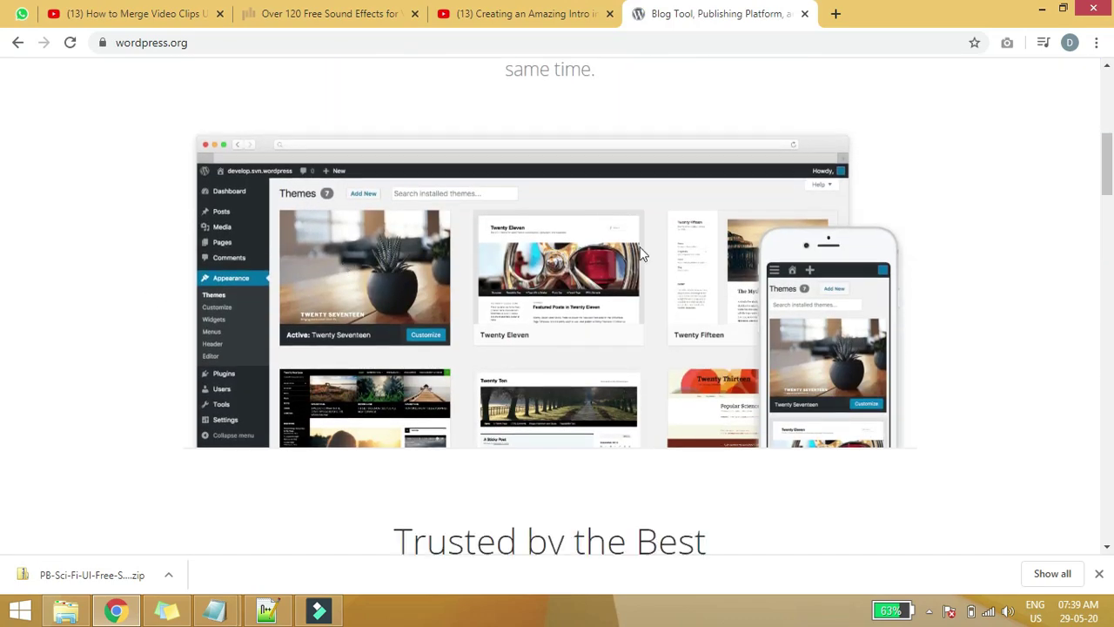
scroll(206, 318, "down", 1)
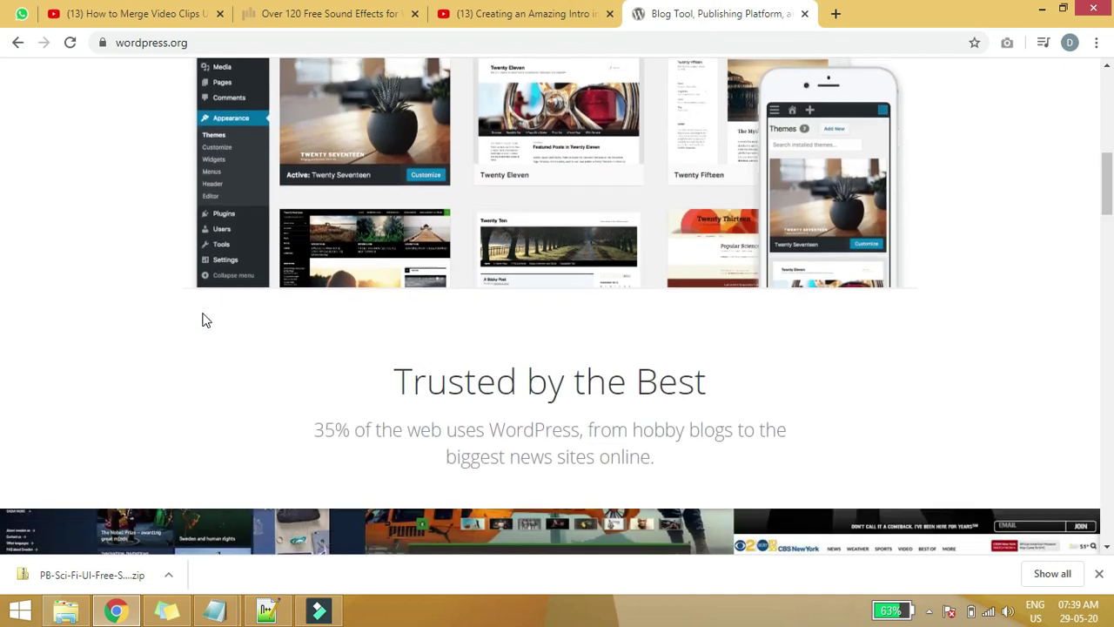
scroll(1106, 232, "up", 1)
scroll(2, 222, "down", 6)
scroll(2, 256, "up", 15)
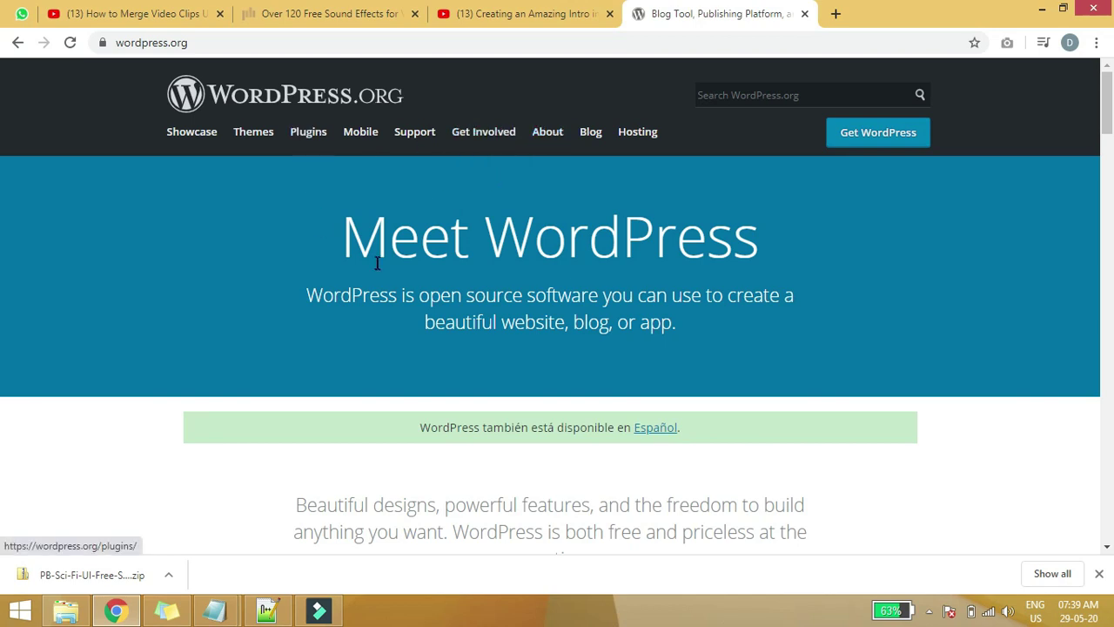
left_click(865, 137)
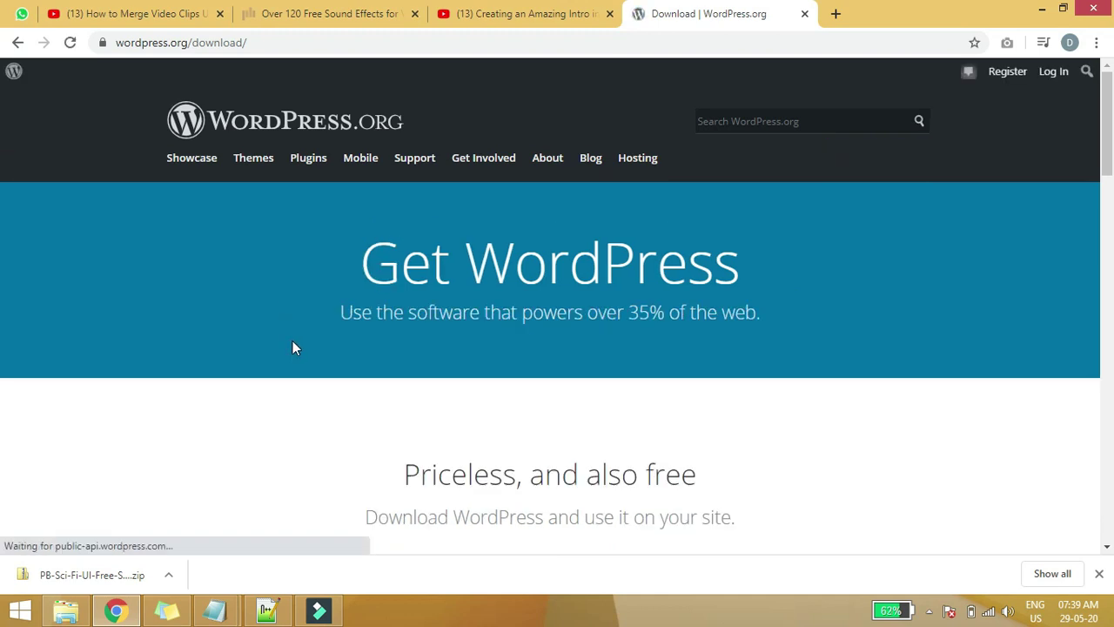
scroll(277, 348, "down", 3)
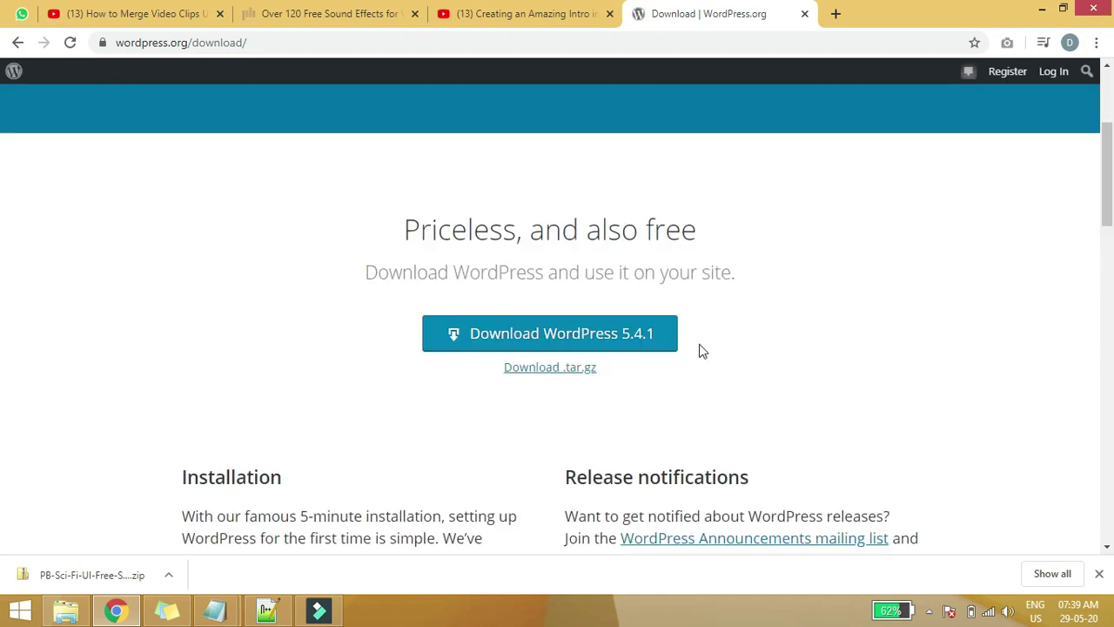
left_click(538, 338)
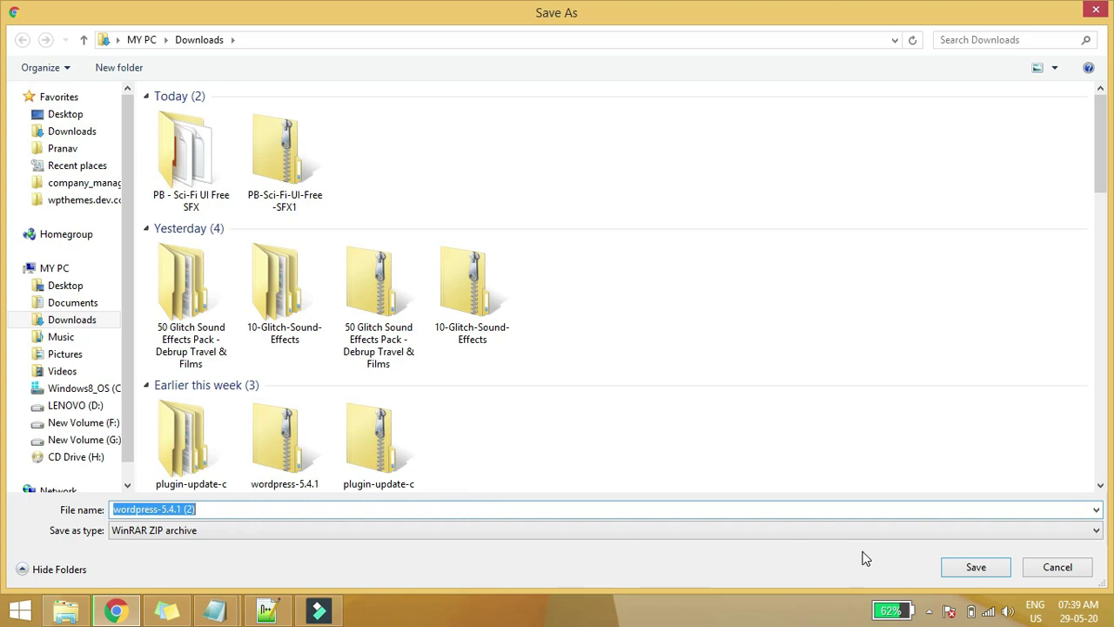
Save the WordPress 5.4.1 zip into Downloads, dismiss the Hooray message, and open File Explorer.
left_click(976, 566)
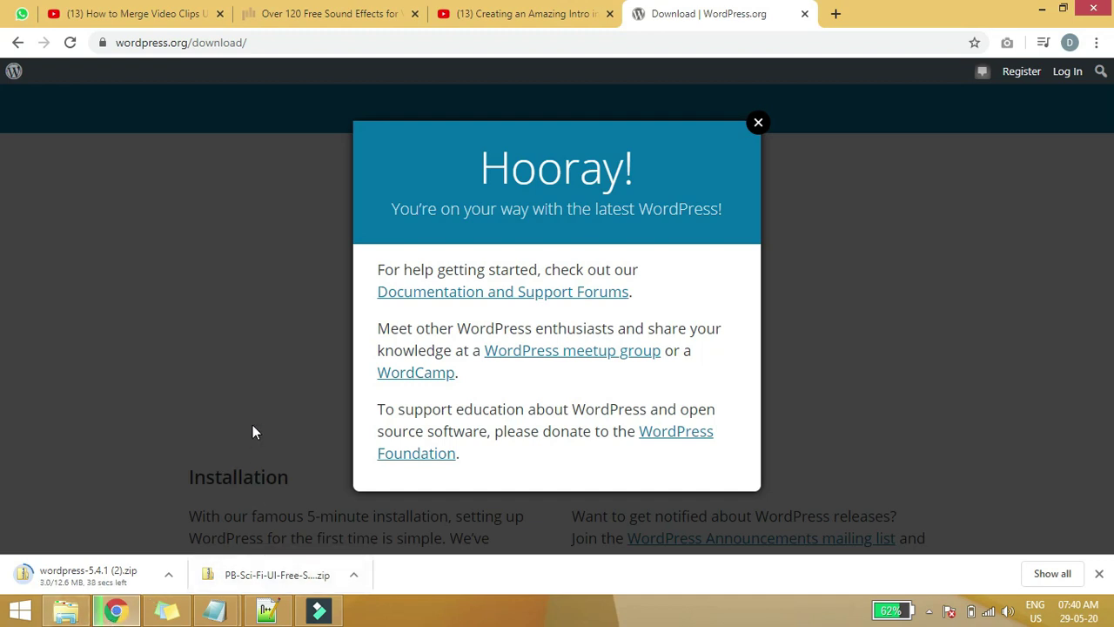
left_click(758, 122)
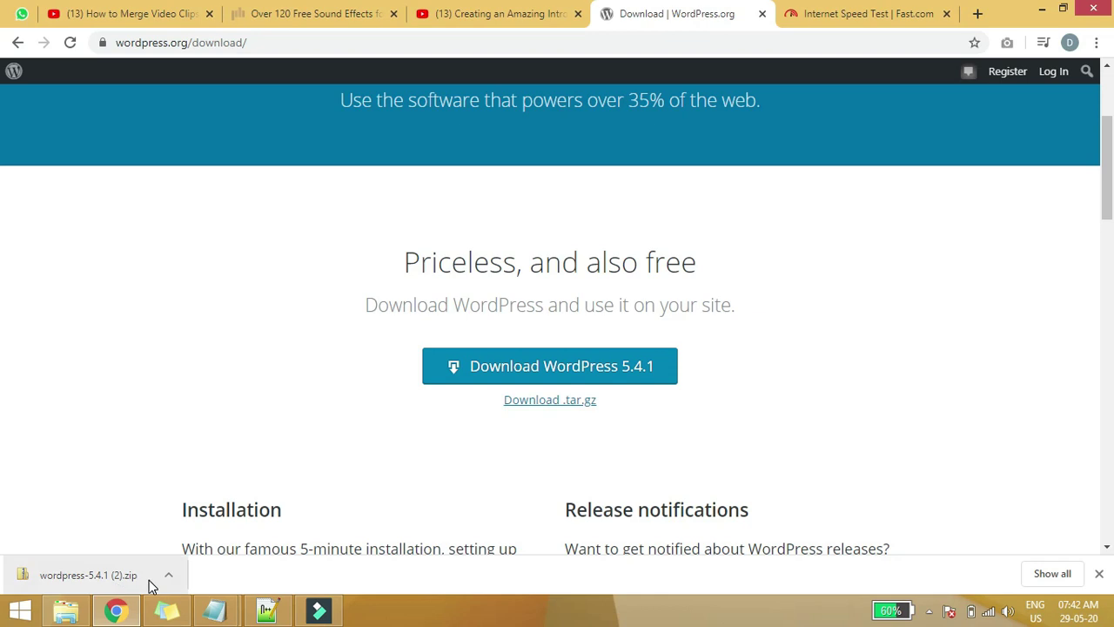
left_click(66, 612)
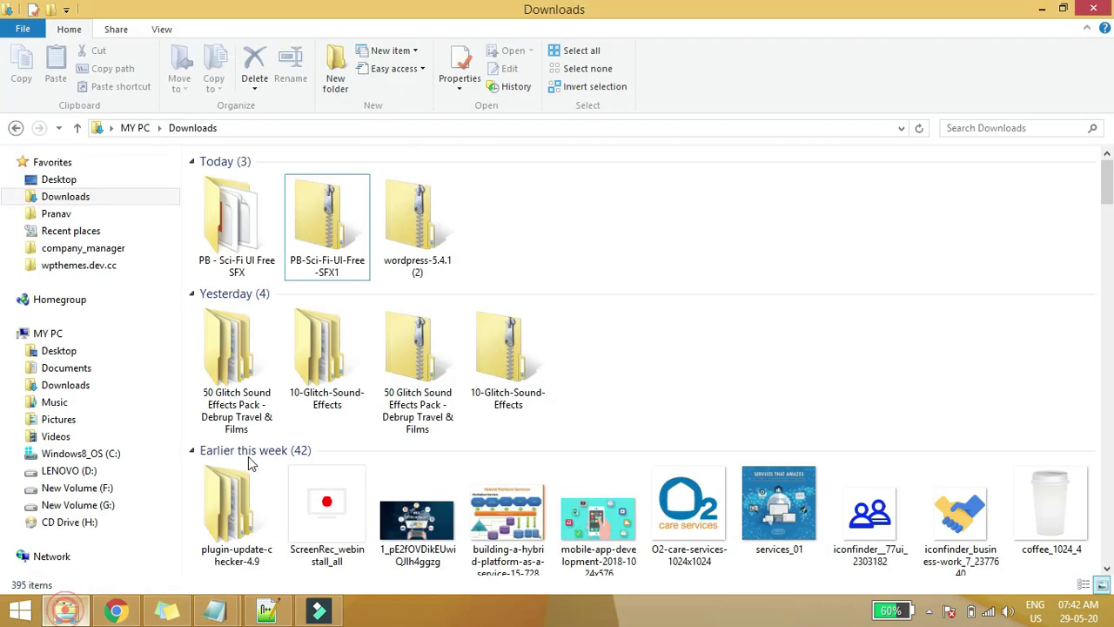
Copy the wordpress-5.4.1 (2) zip from its context menu and browse to Windows8_OS (C:).
left_click(433, 254)
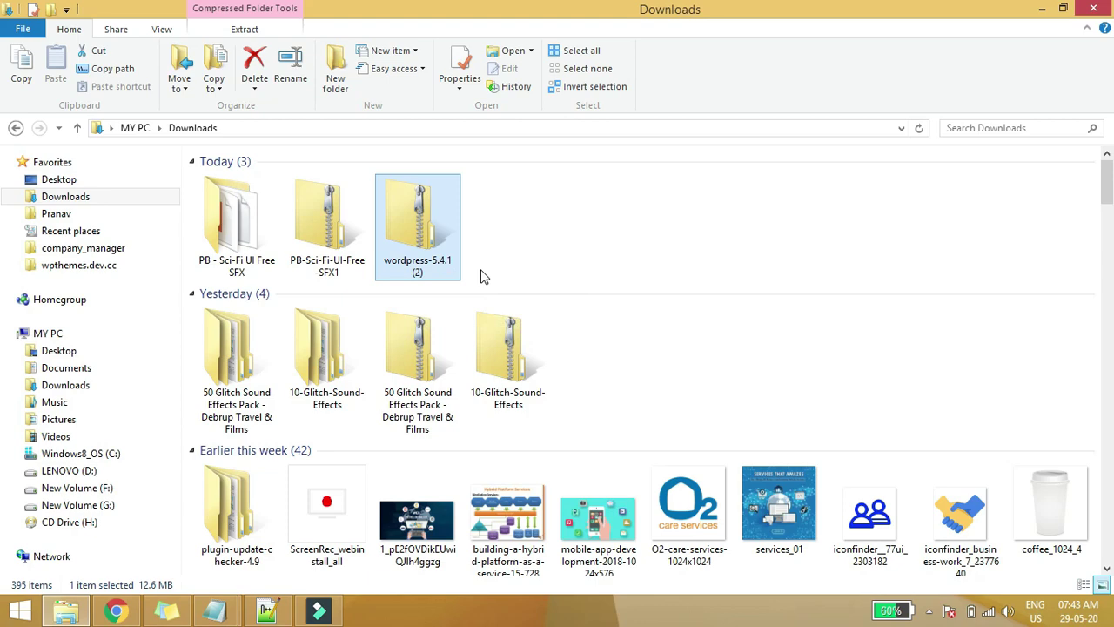
left_click(607, 236)
left_click(406, 209)
left_click(586, 232)
left_click(542, 238)
left_click(442, 242)
right_click(442, 241)
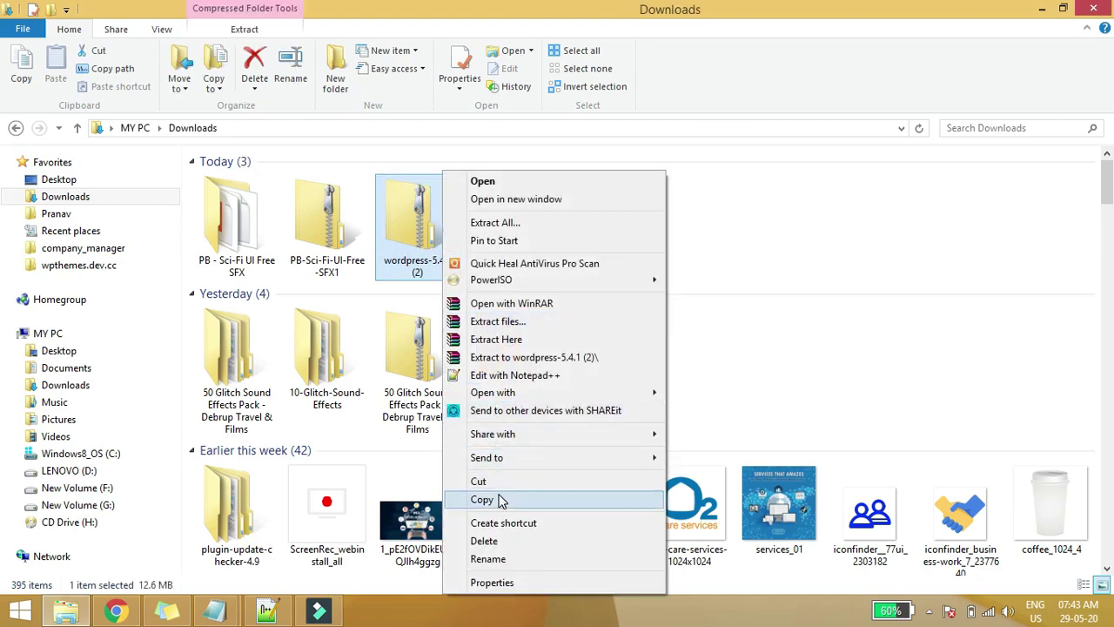
left_click(501, 500)
left_click(79, 453)
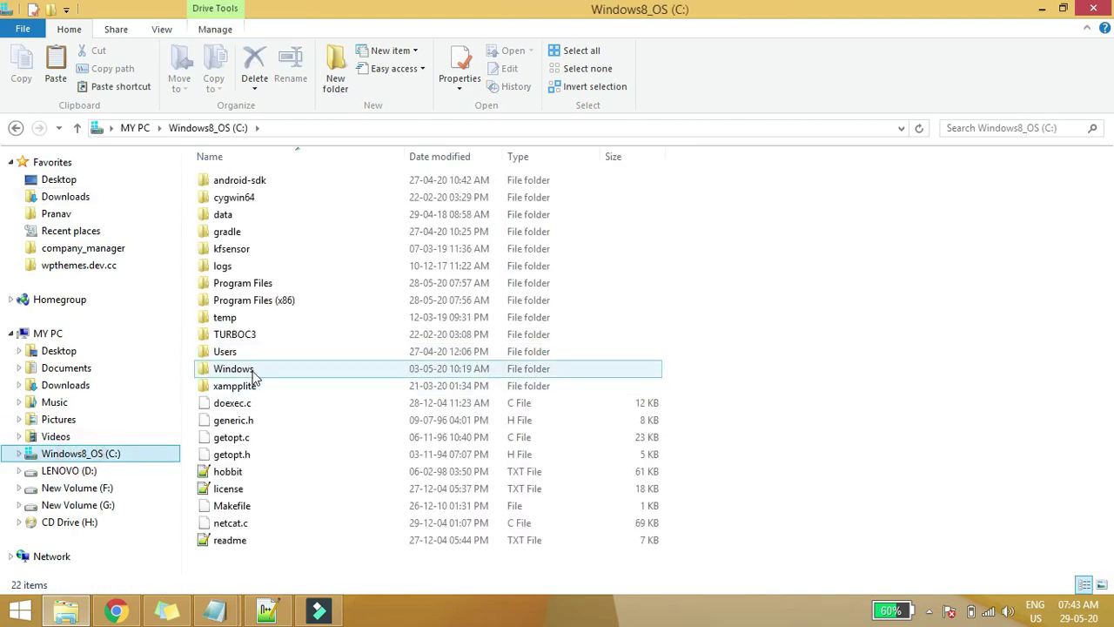
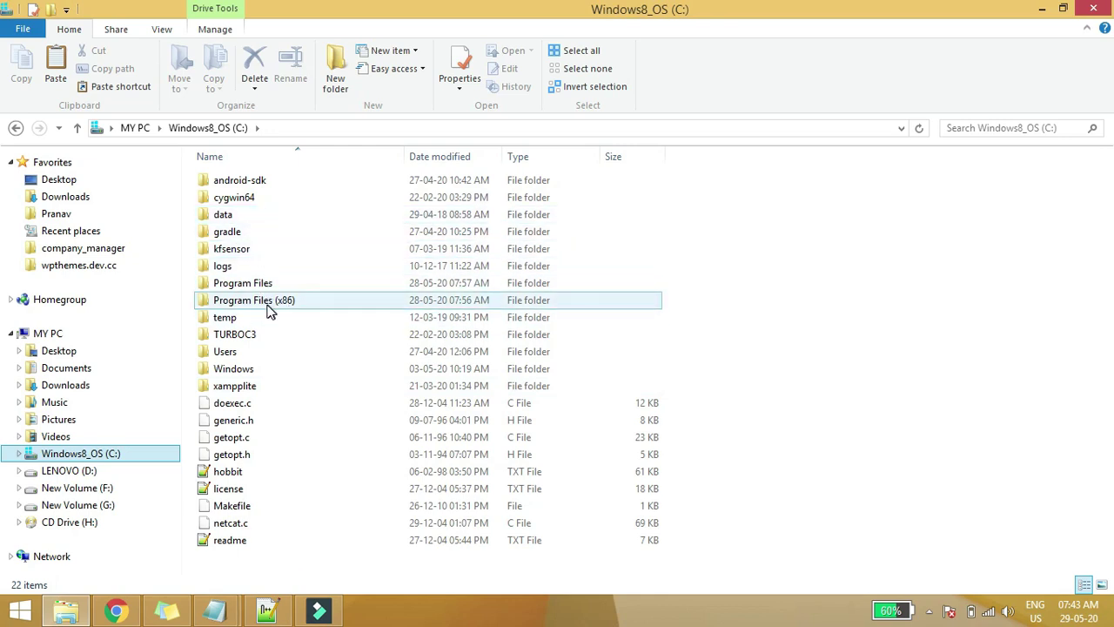
Navigate to the C:\Users\Admin\Sites folder in File Explorer.
left_click(251, 323)
left_click(253, 337)
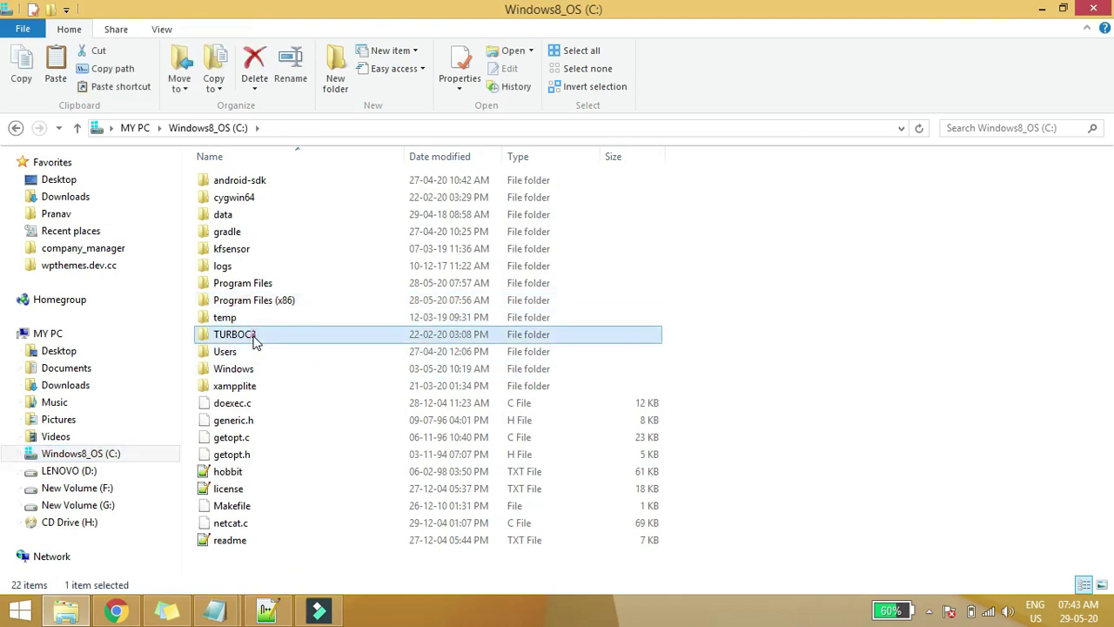
left_click(244, 355)
double_click(243, 353)
double_click(241, 197)
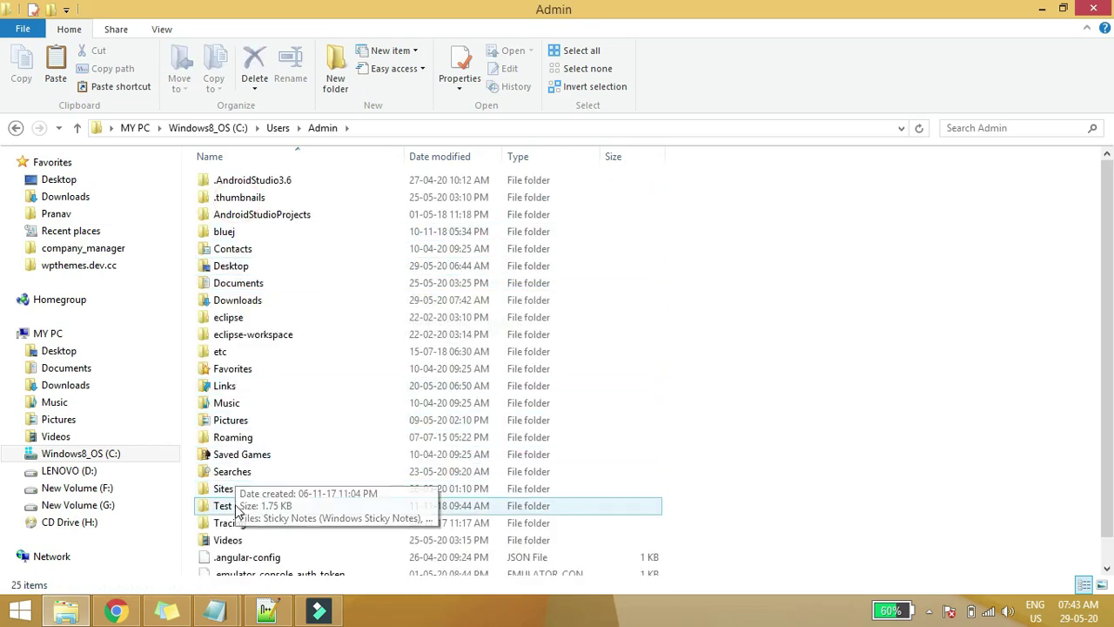
left_click(243, 491)
double_click(243, 491)
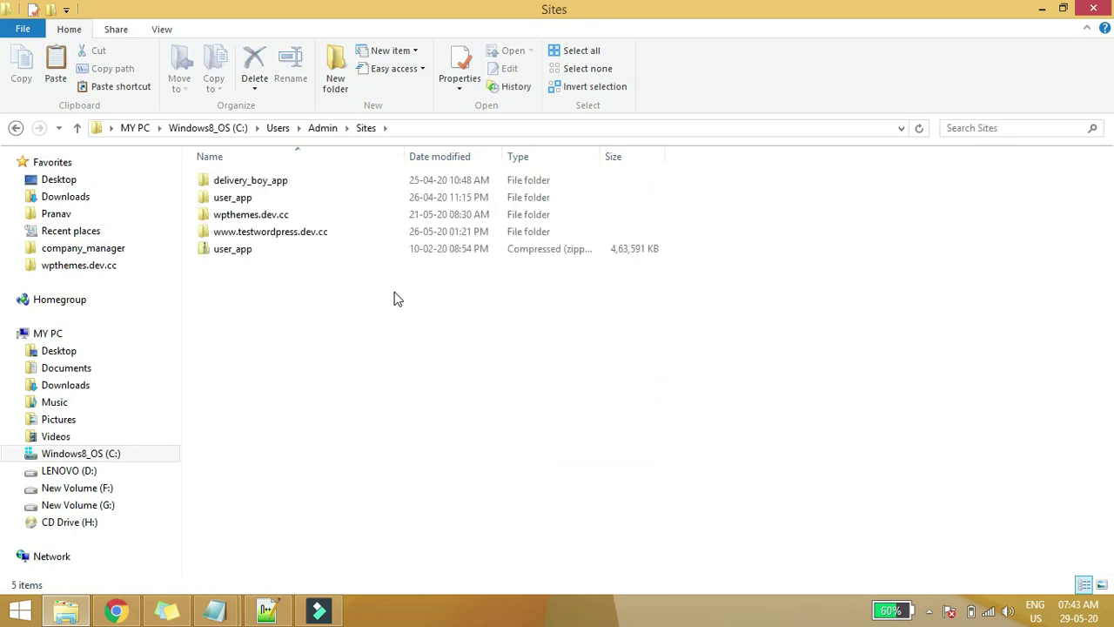
left_click(418, 351)
key("ctrl+v")
right_click(286, 252)
left_click(337, 558)
key("End")
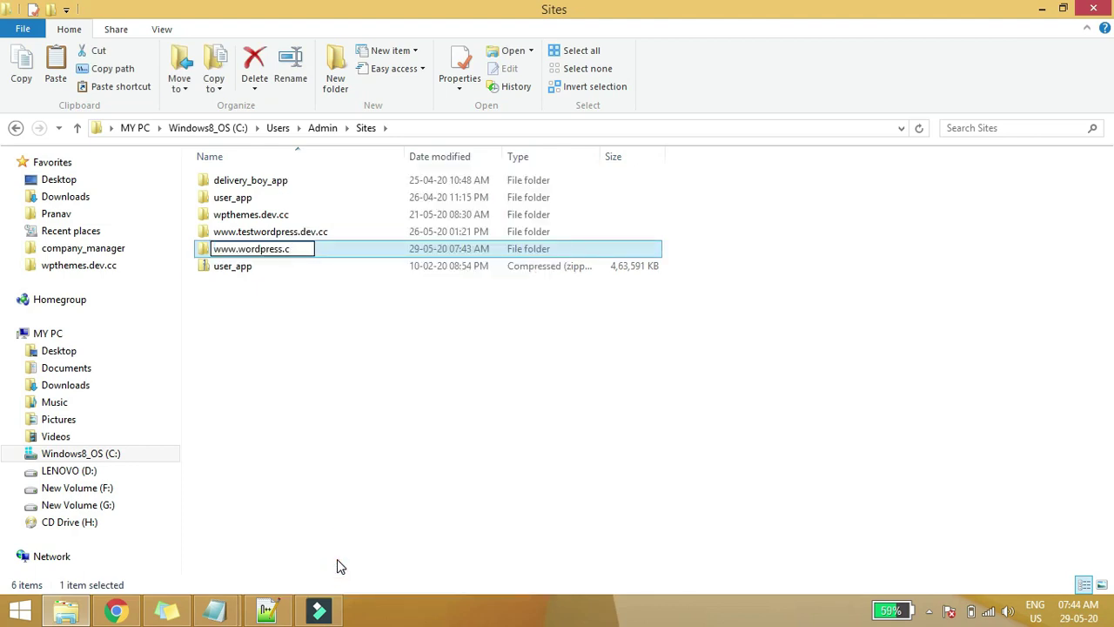
key("Return")
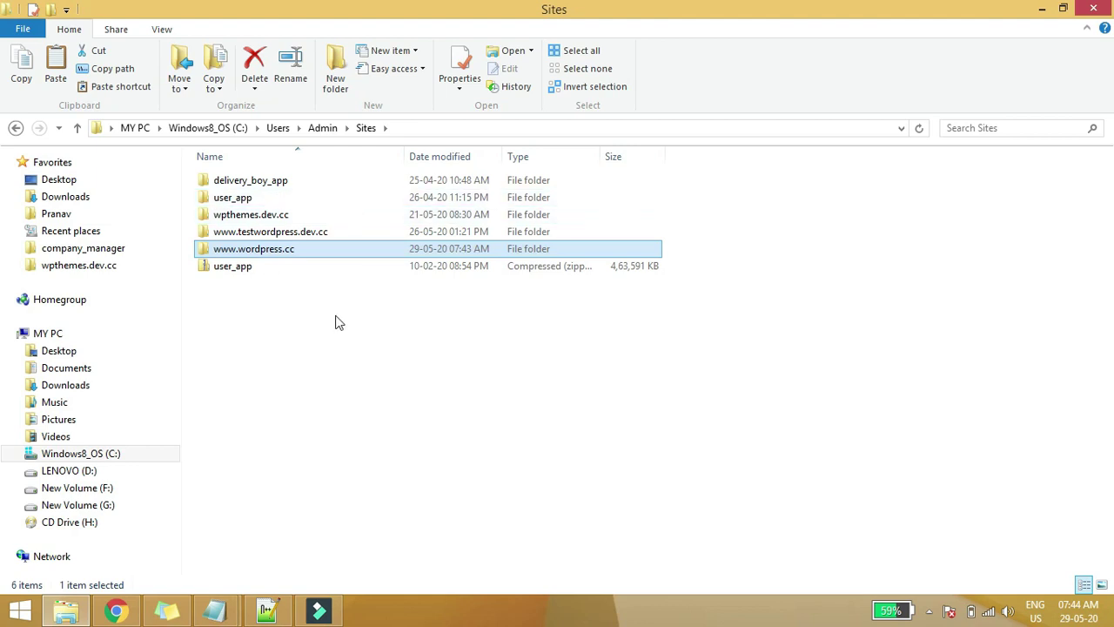
double_click(244, 249)
left_click(414, 285)
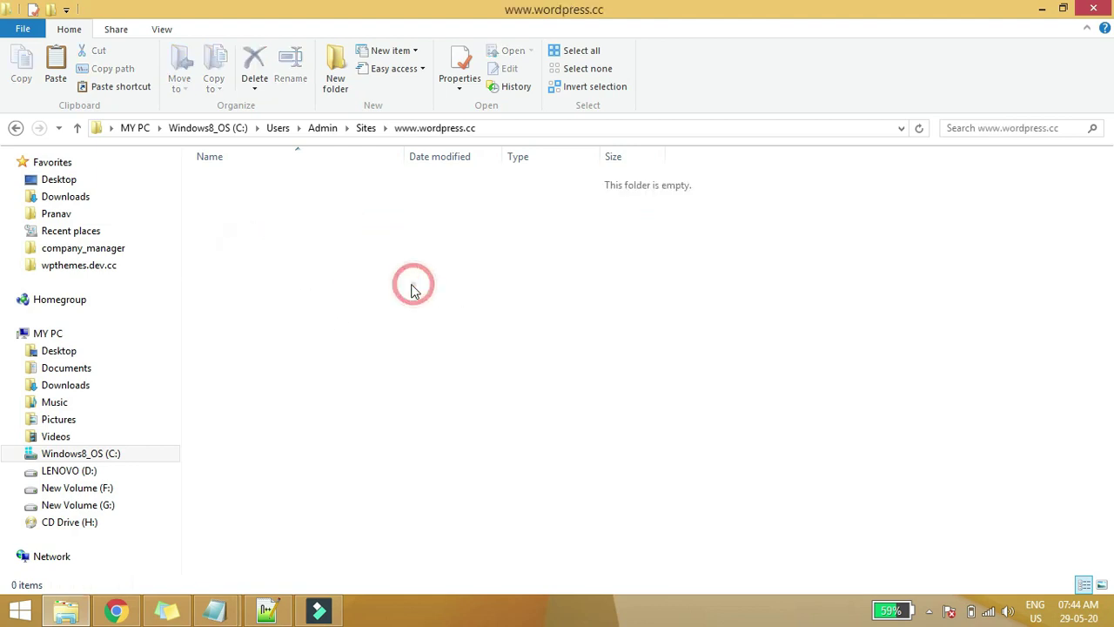
key("ctrl+v")
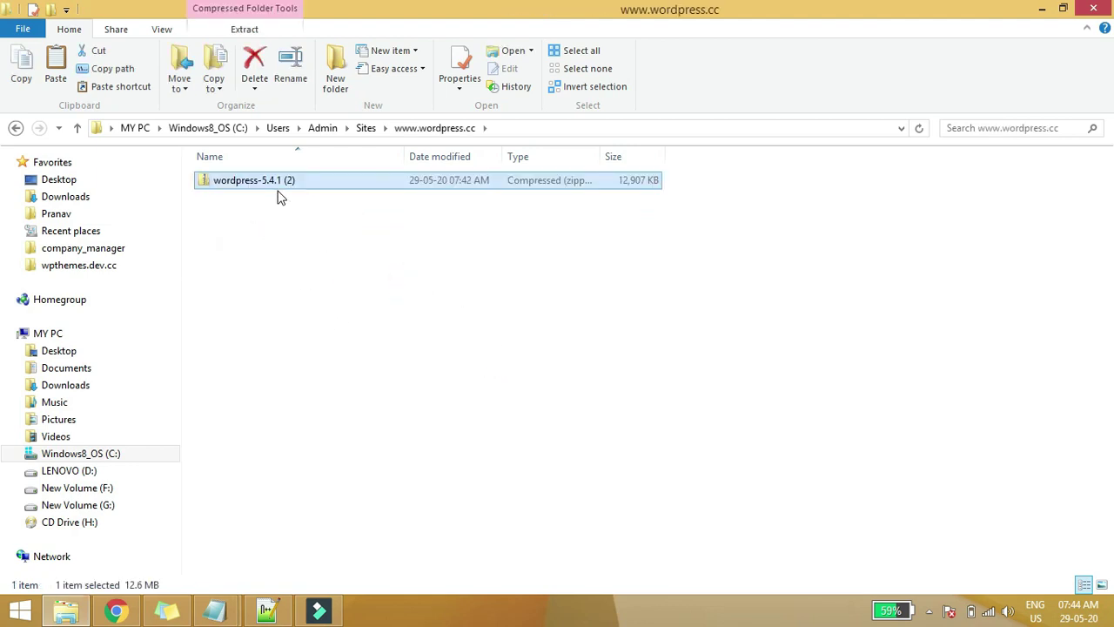
left_click(272, 179)
right_click(272, 179)
left_click(335, 322)
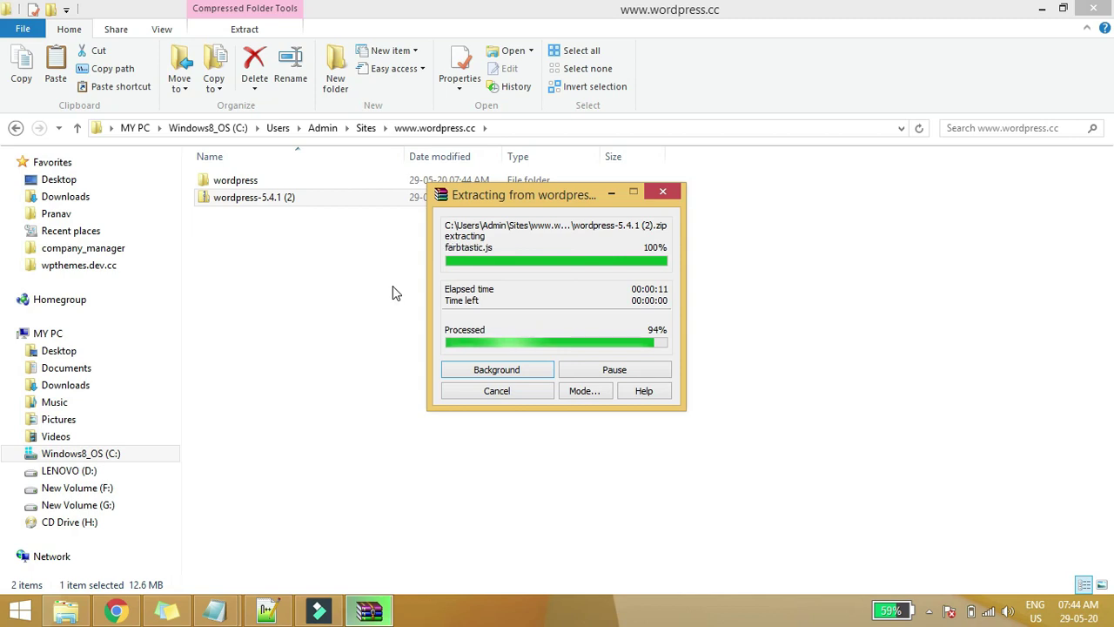
Permanently delete the WordPress zip file.
left_click(248, 206)
key("shift+Delete")
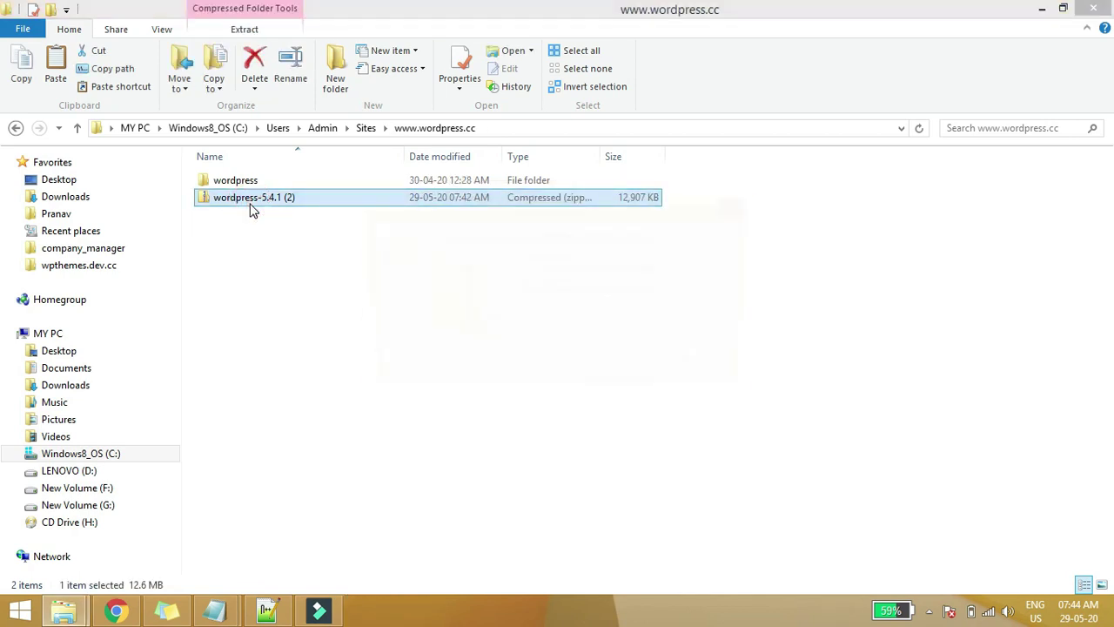
key("Return")
double_click(235, 182)
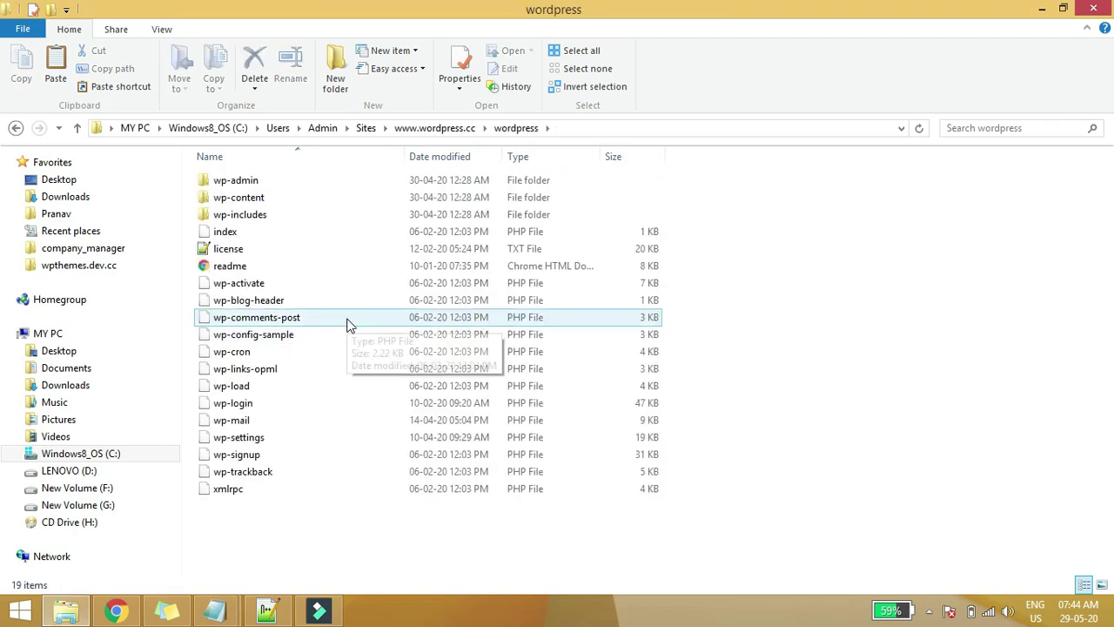
key("ctrl+a")
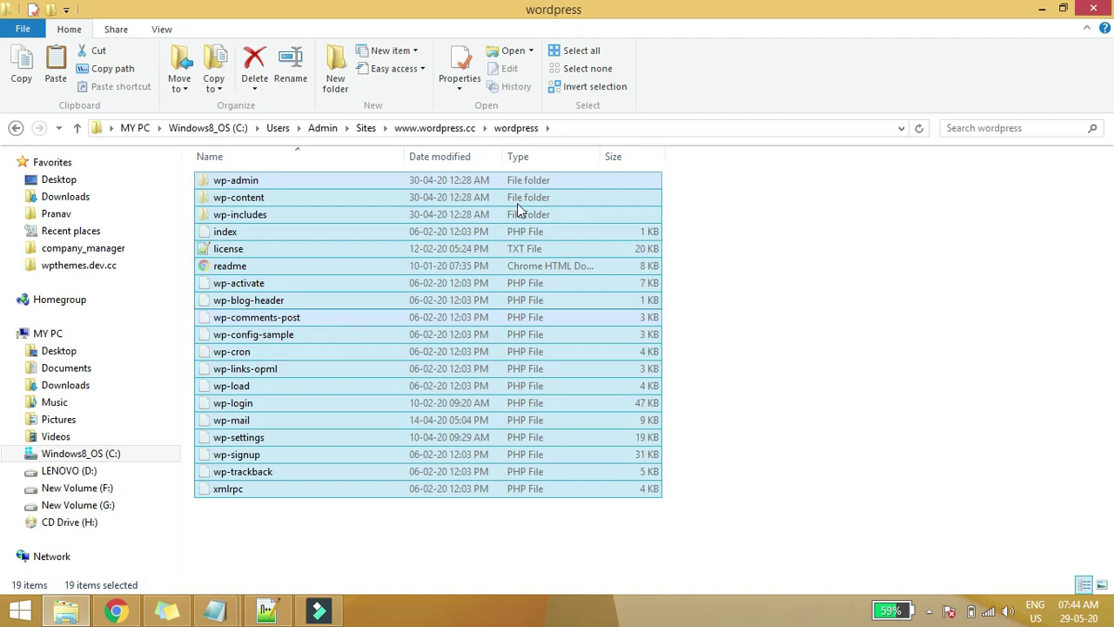
left_click(444, 130)
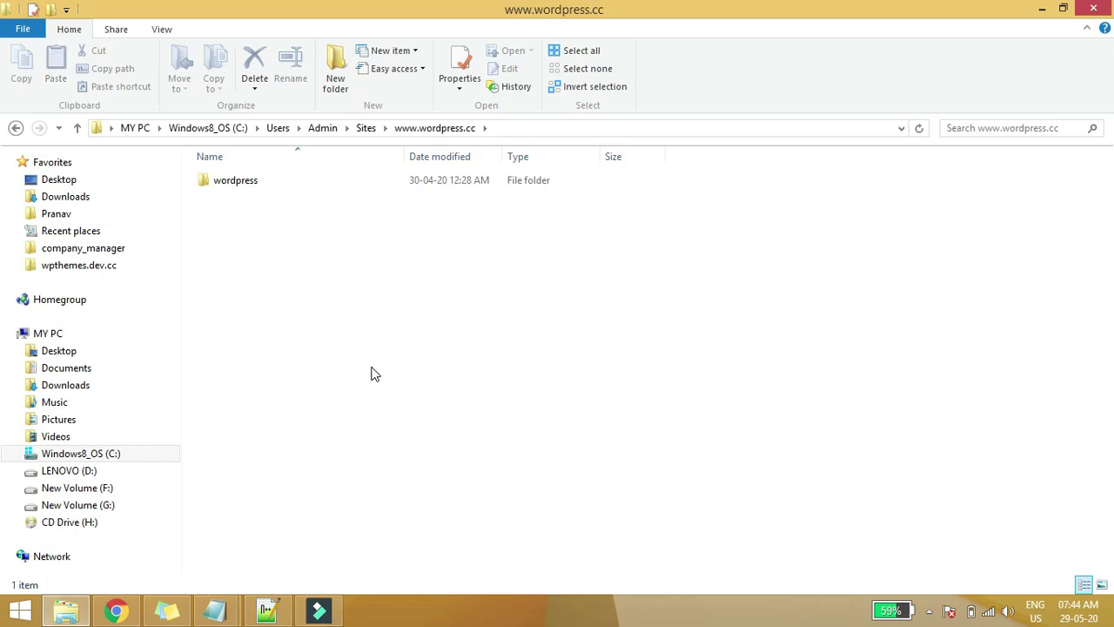
key("ctrl+v")
Permanently delete the now-empty wordpress subfolder.
left_click(228, 180)
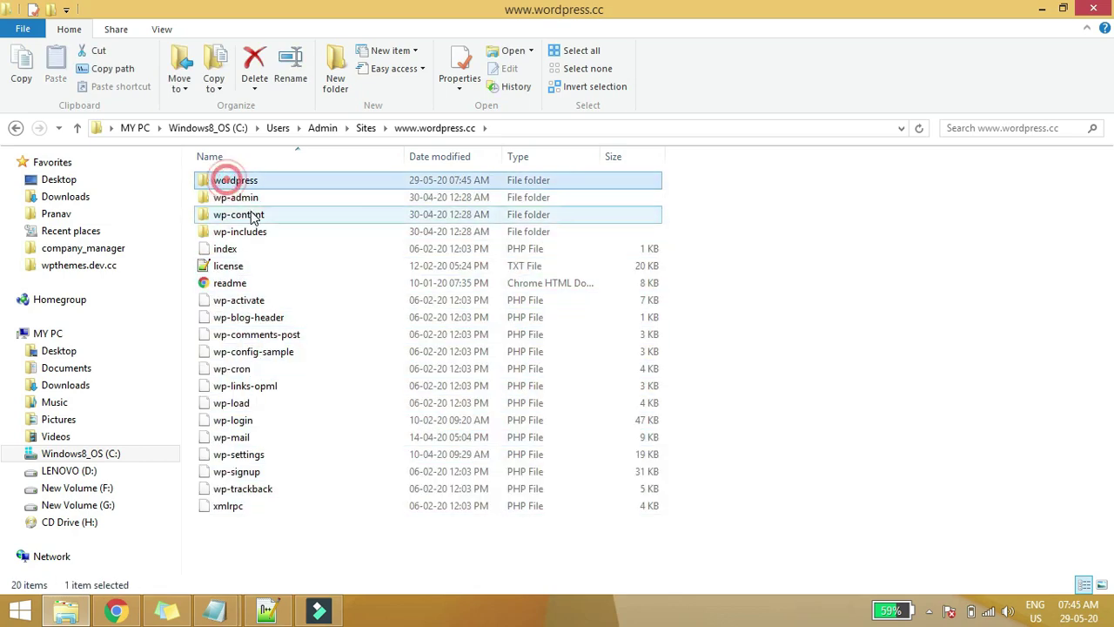
key("shift+Delete")
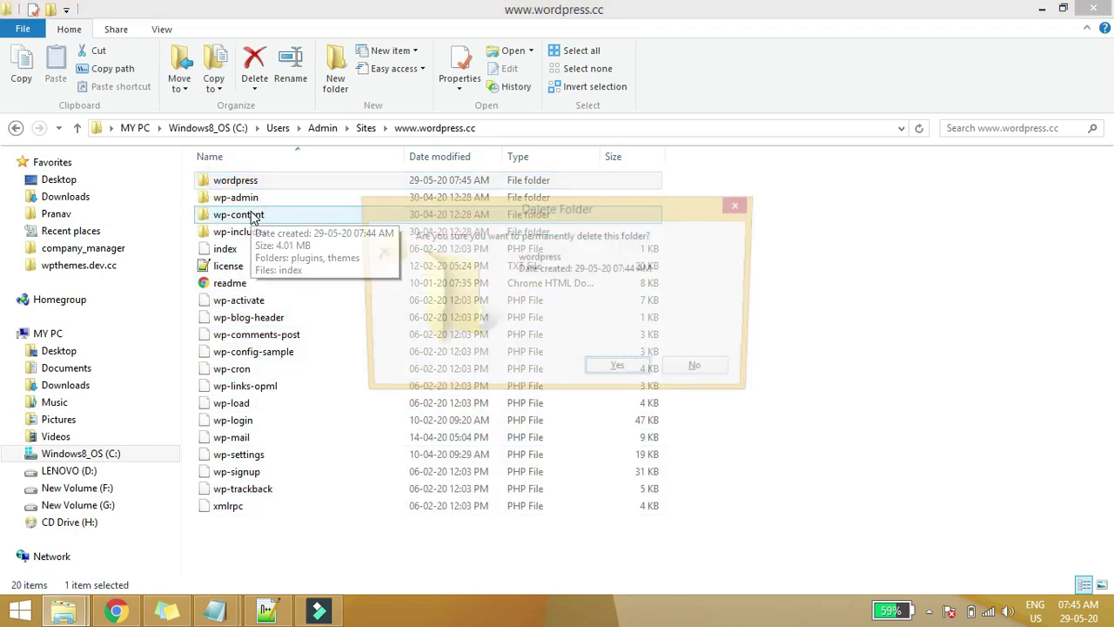
key("Return")
left_click(349, 550)
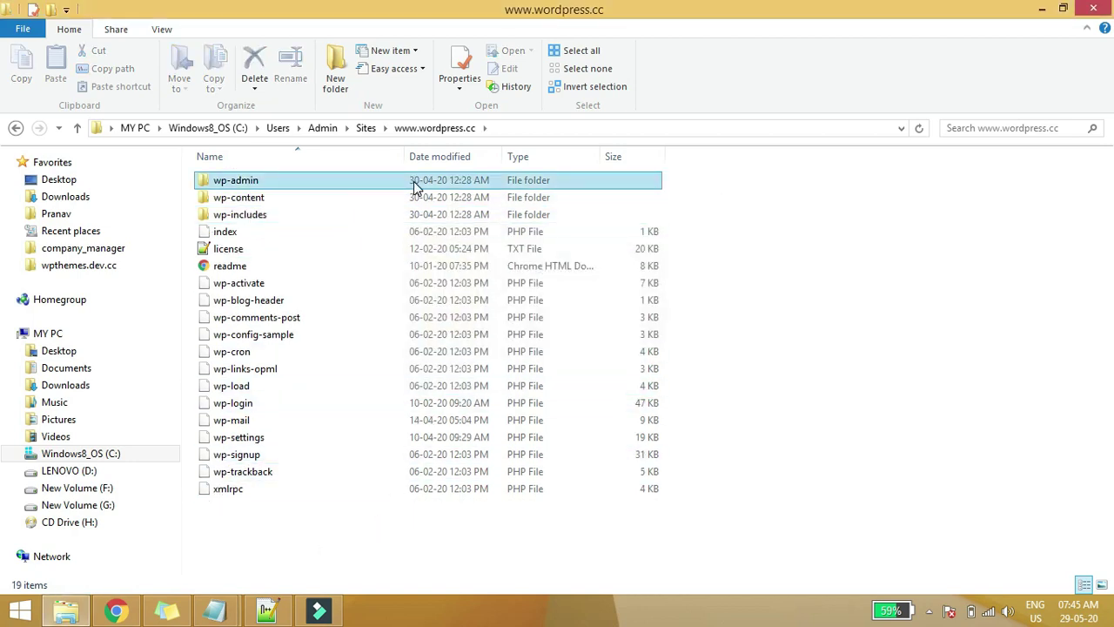
left_click_drag(252, 533, 293, 180)
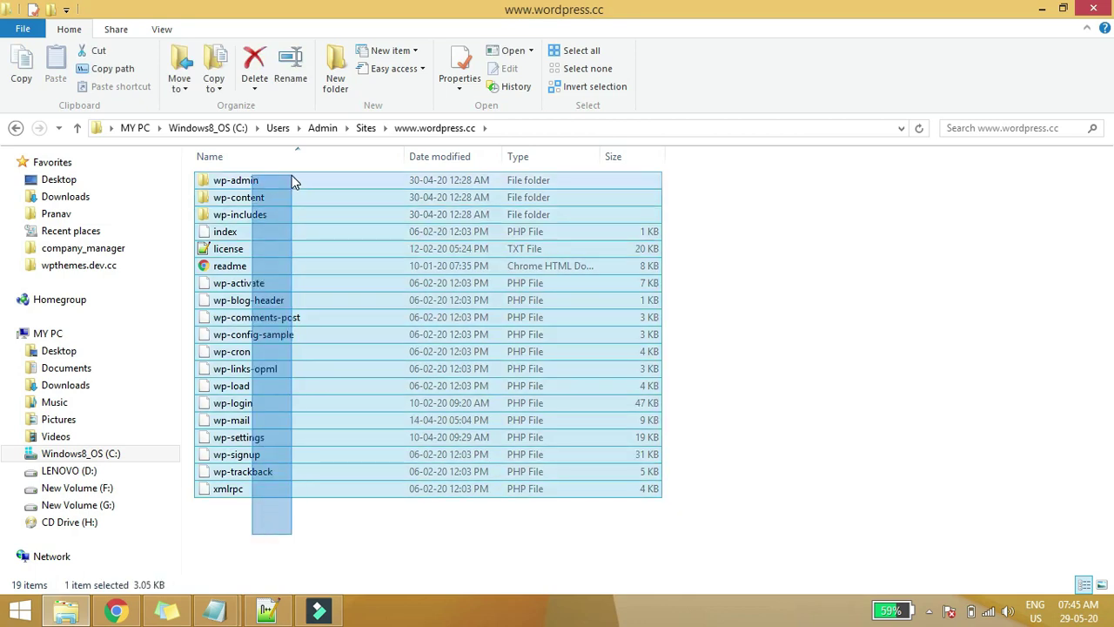
left_click(289, 543)
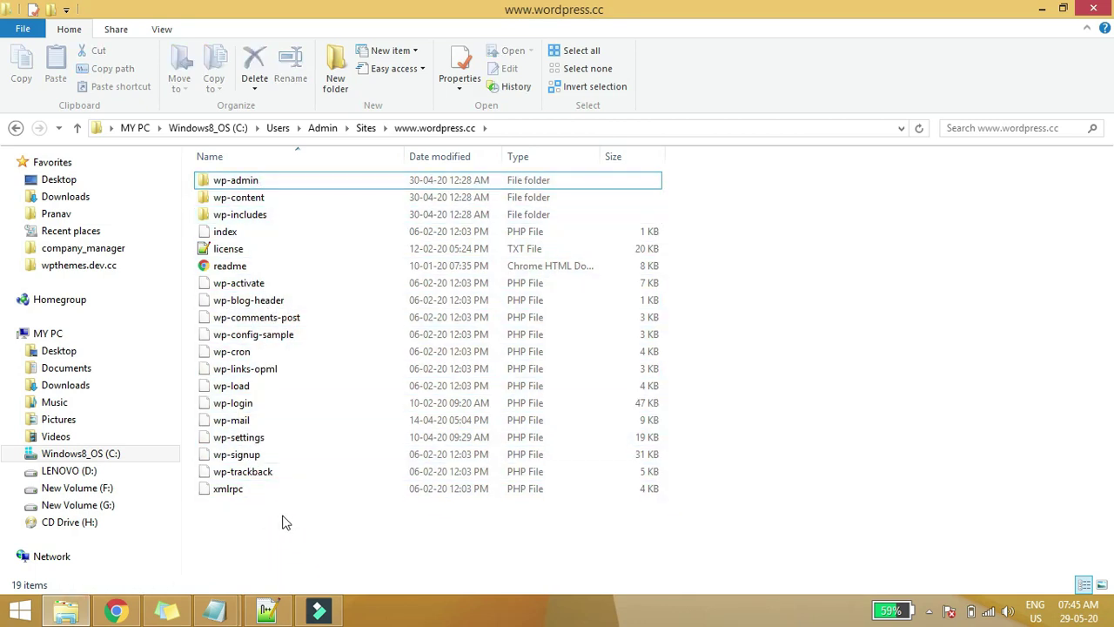
left_click(285, 519)
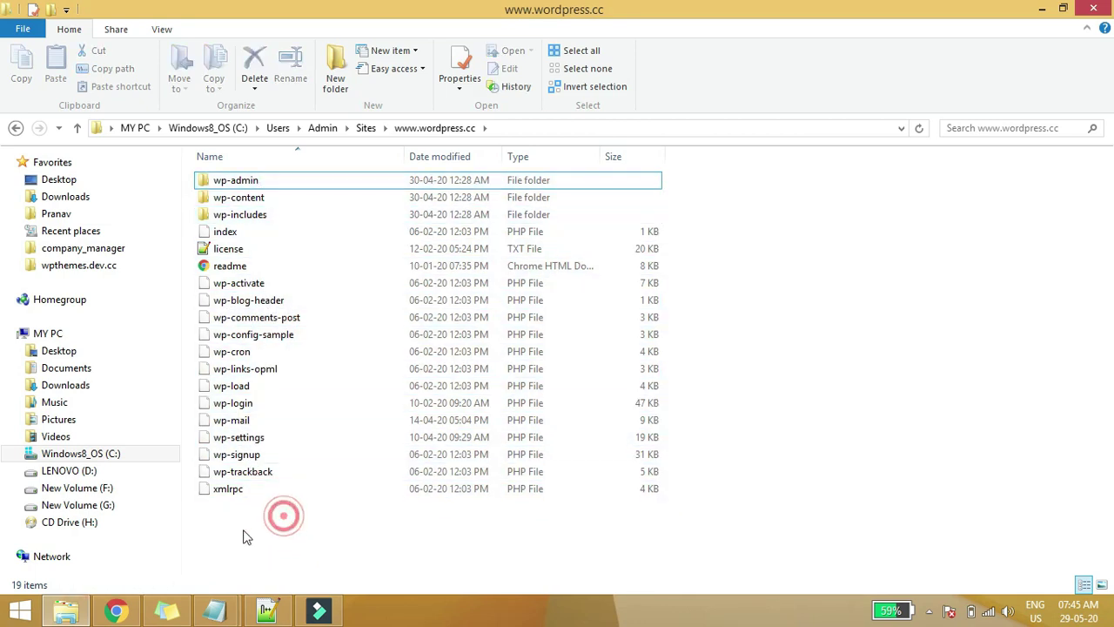
left_click(558, 128)
left_click(209, 127)
left_click_drag(207, 128, 385, 128)
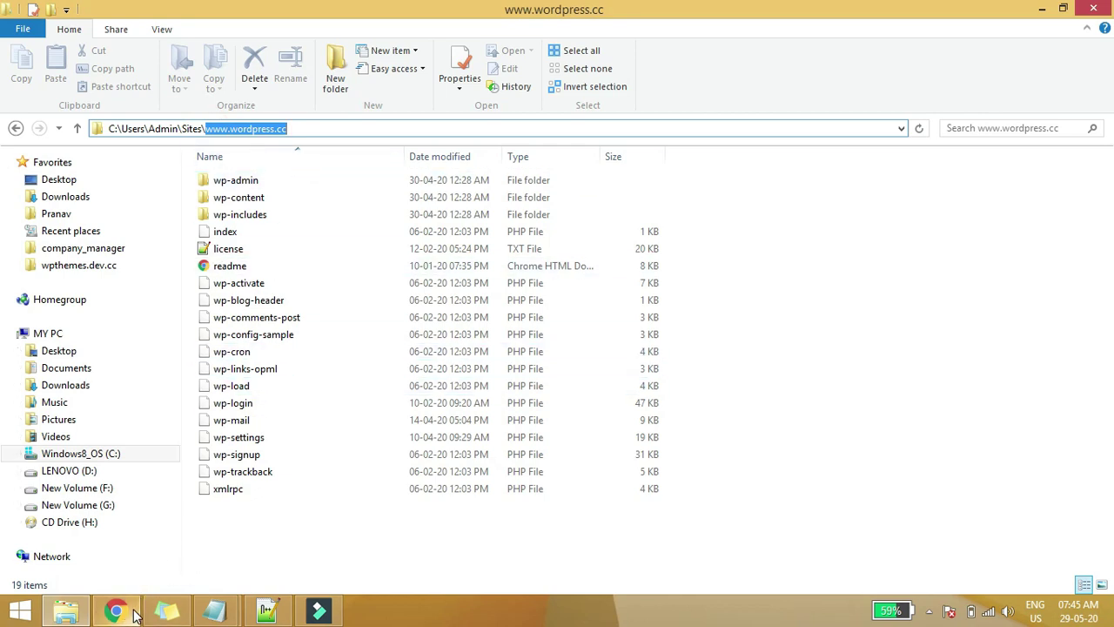
Bring Chrome forward, open a new tab and close the Internet Speed Test tab.
left_click(178, 546)
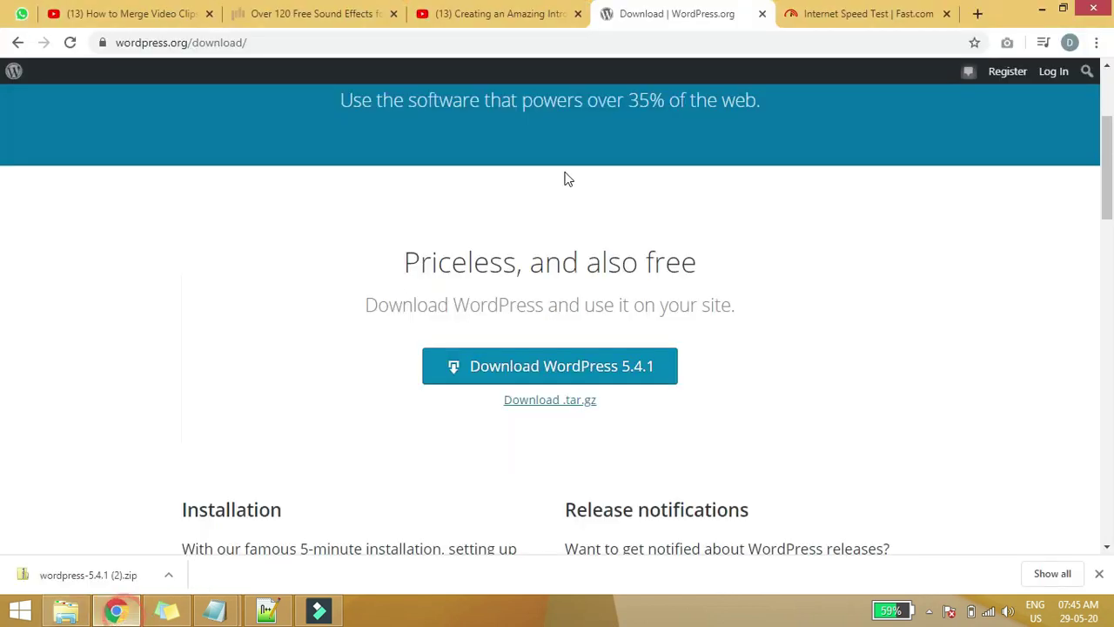
left_click(887, 19)
left_click(977, 14)
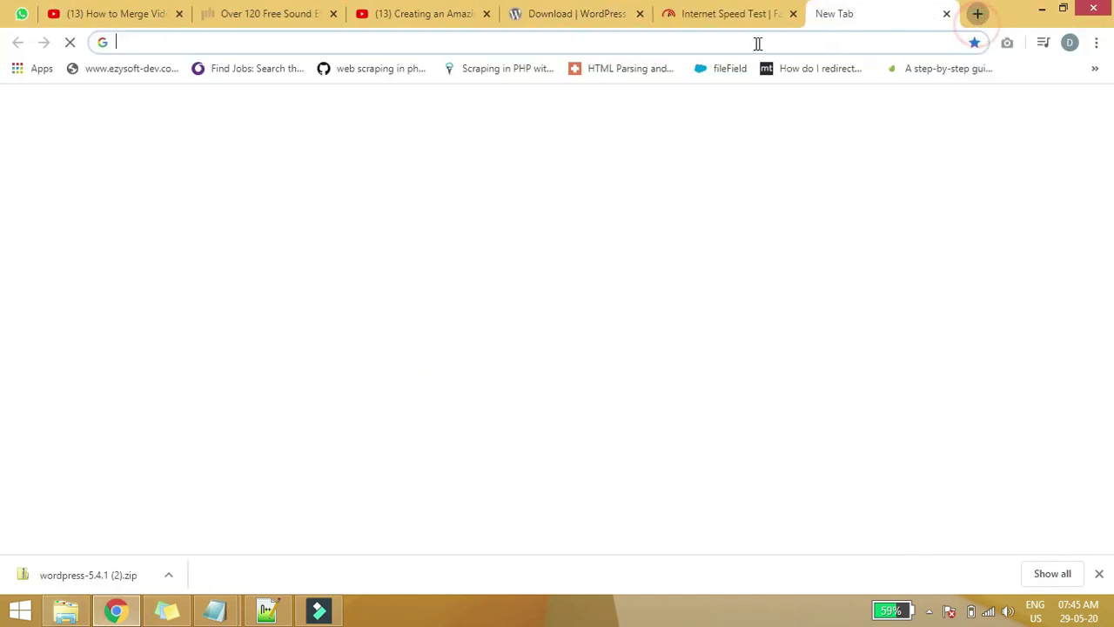
left_click(753, 42)
left_click(793, 14)
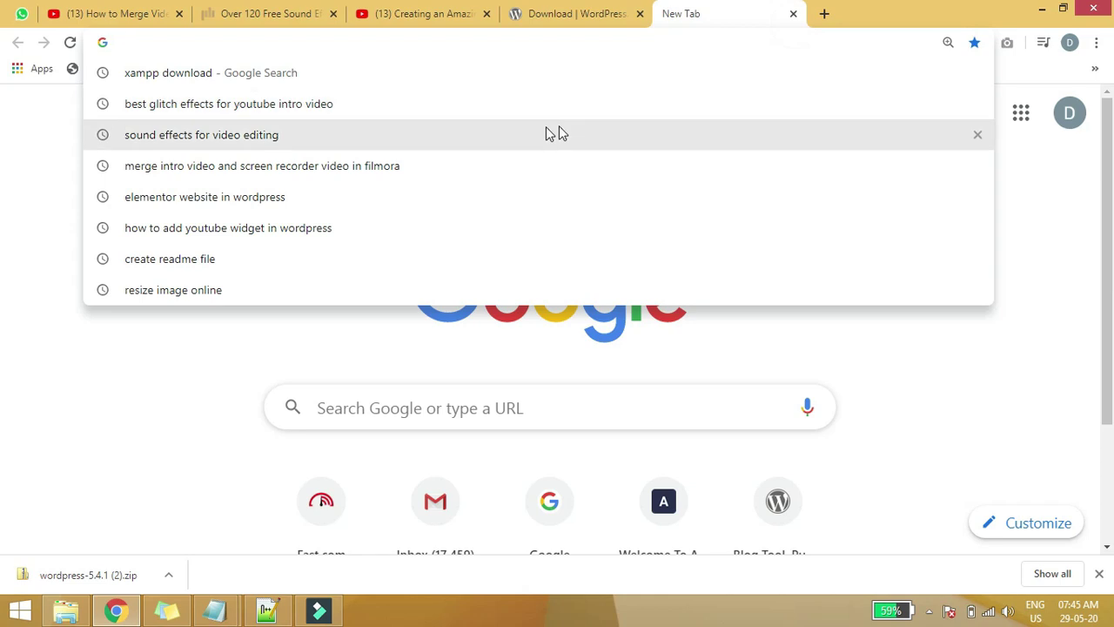
left_click(195, 39)
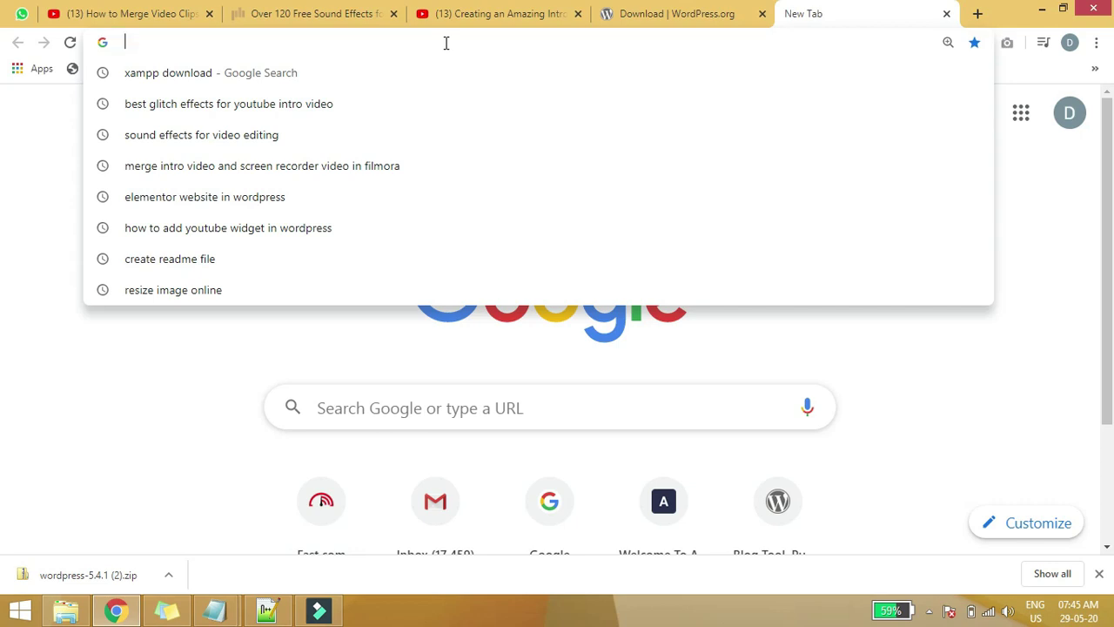
type("www.wordpress.cc")
key("Return")
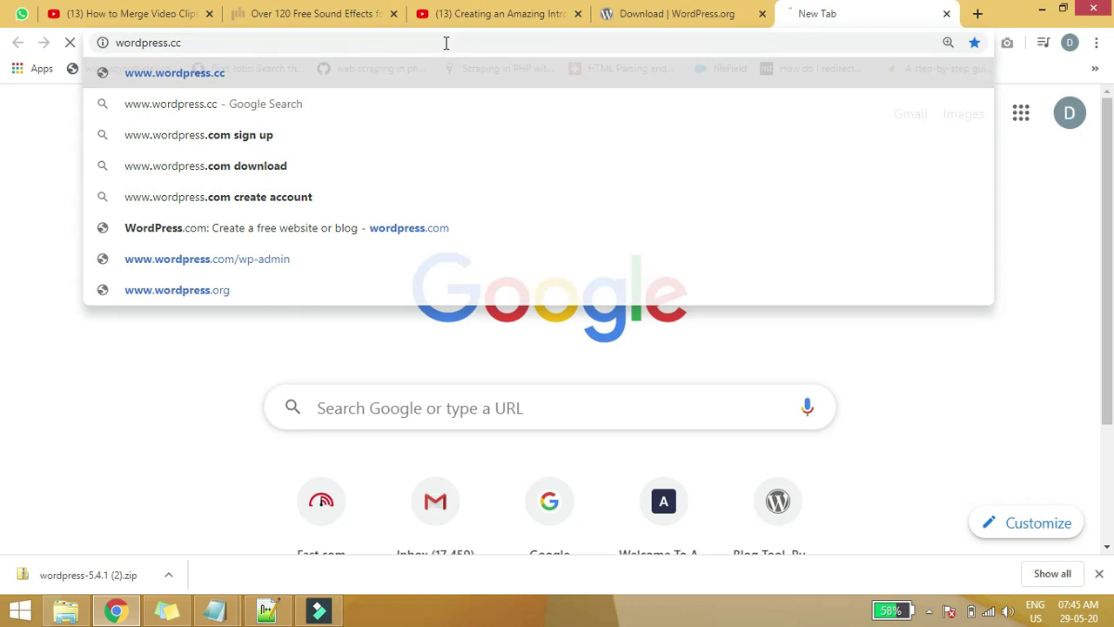
left_click(297, 44)
key("ctrl+c")
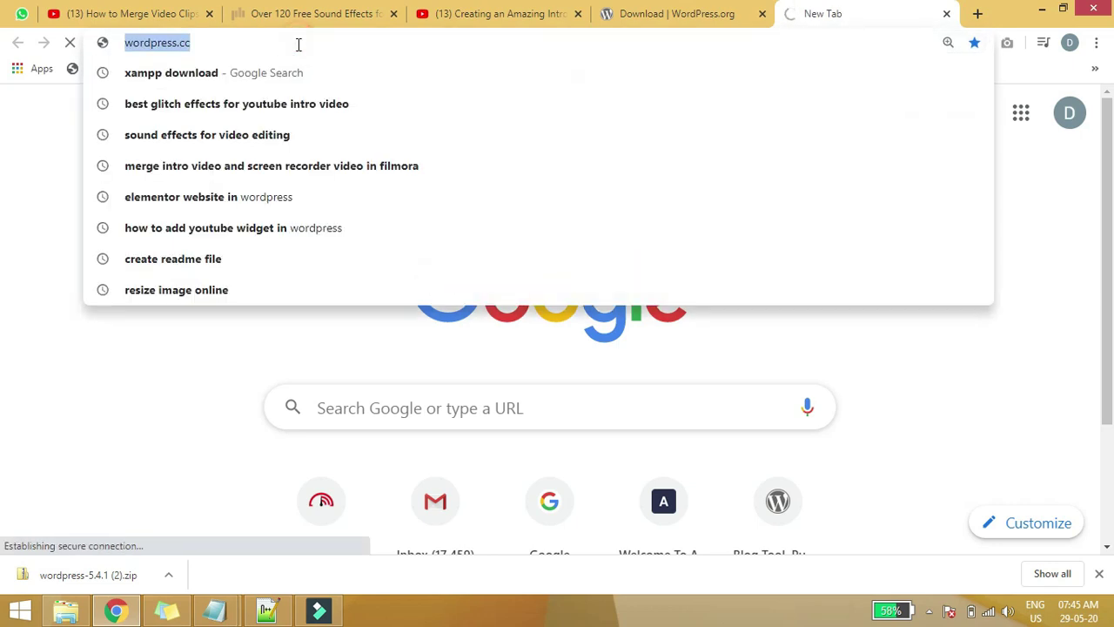
left_click(298, 43)
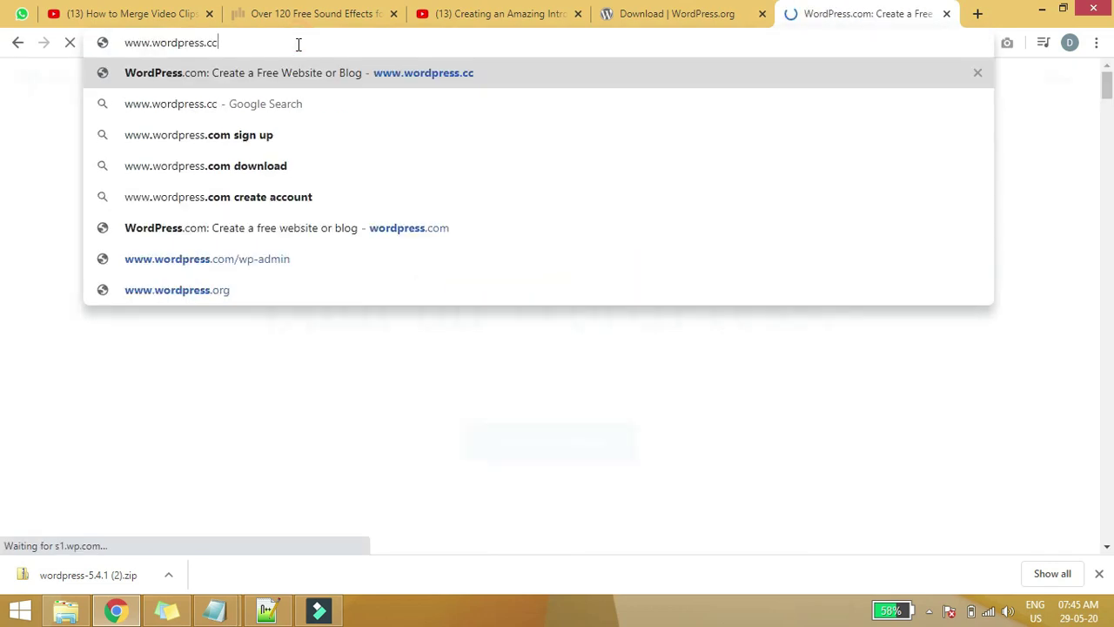
key("Return")
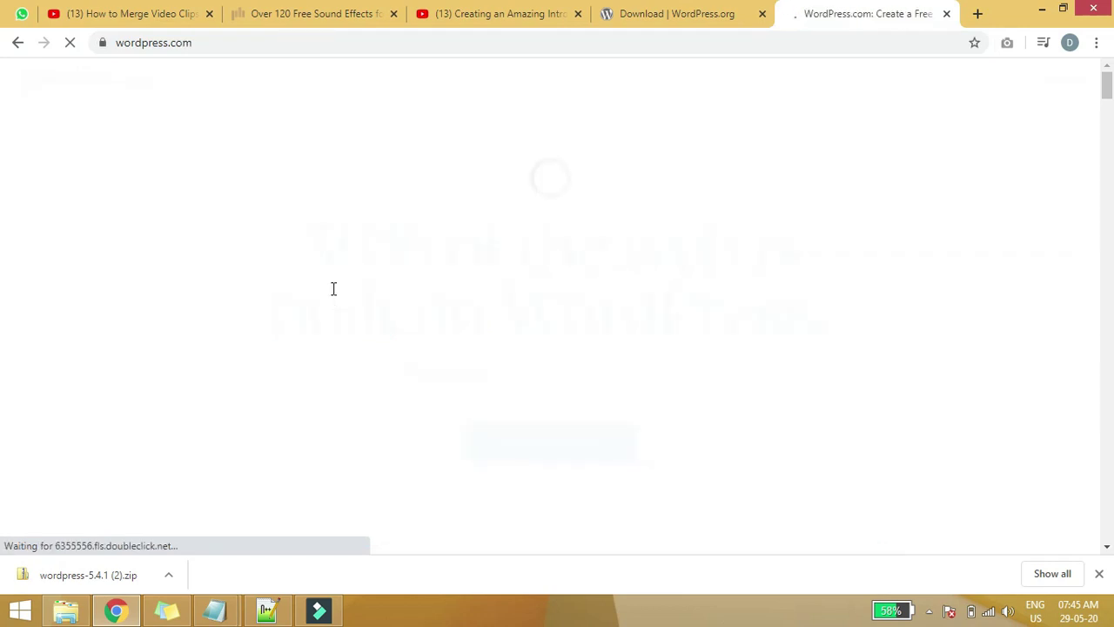
left_click(240, 44)
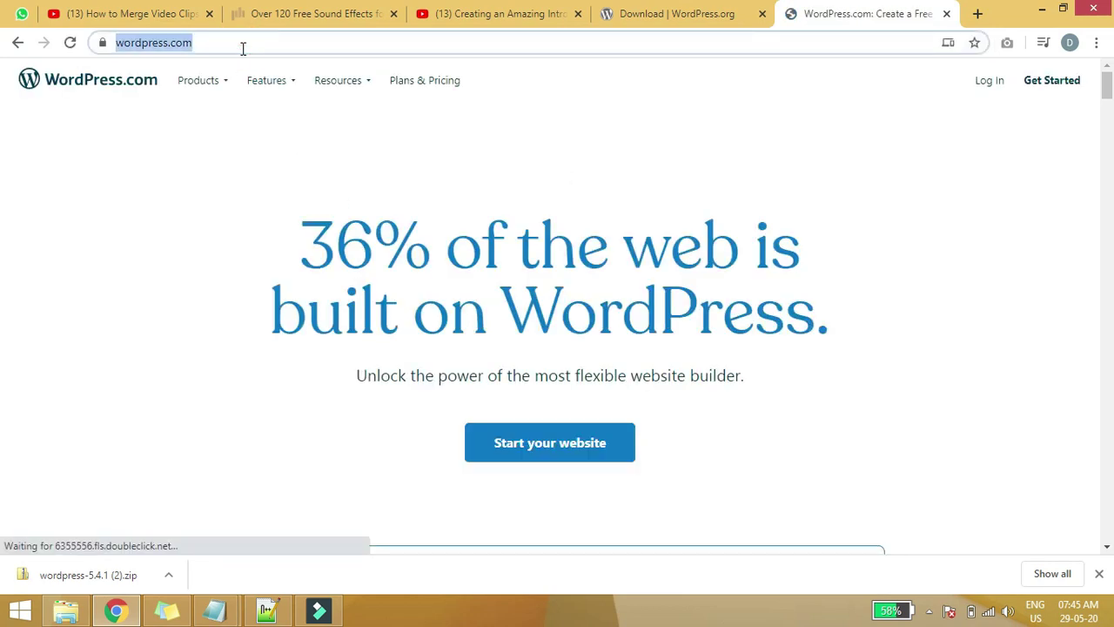
key("ctrl+v")
key("Return")
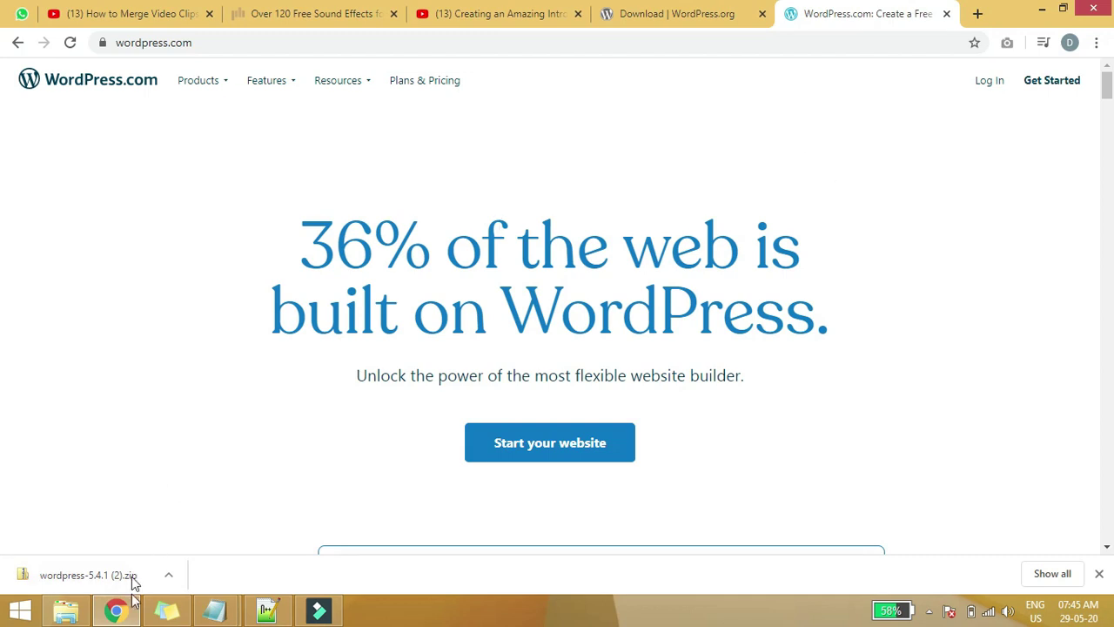
left_click(66, 610)
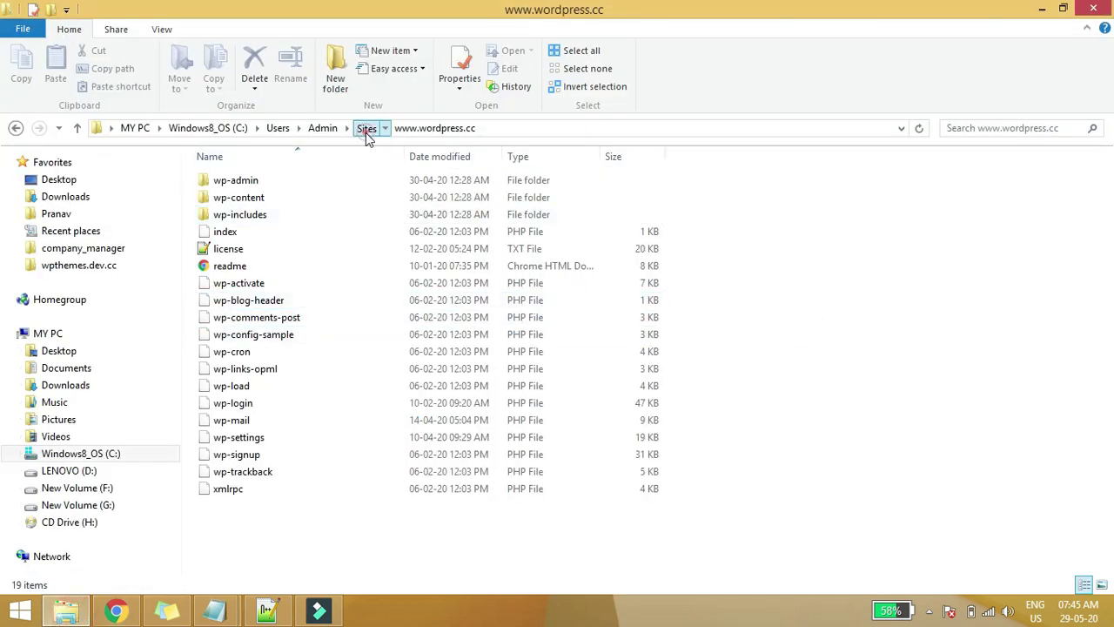
left_click(365, 128)
left_click(271, 313)
left_click(277, 252)
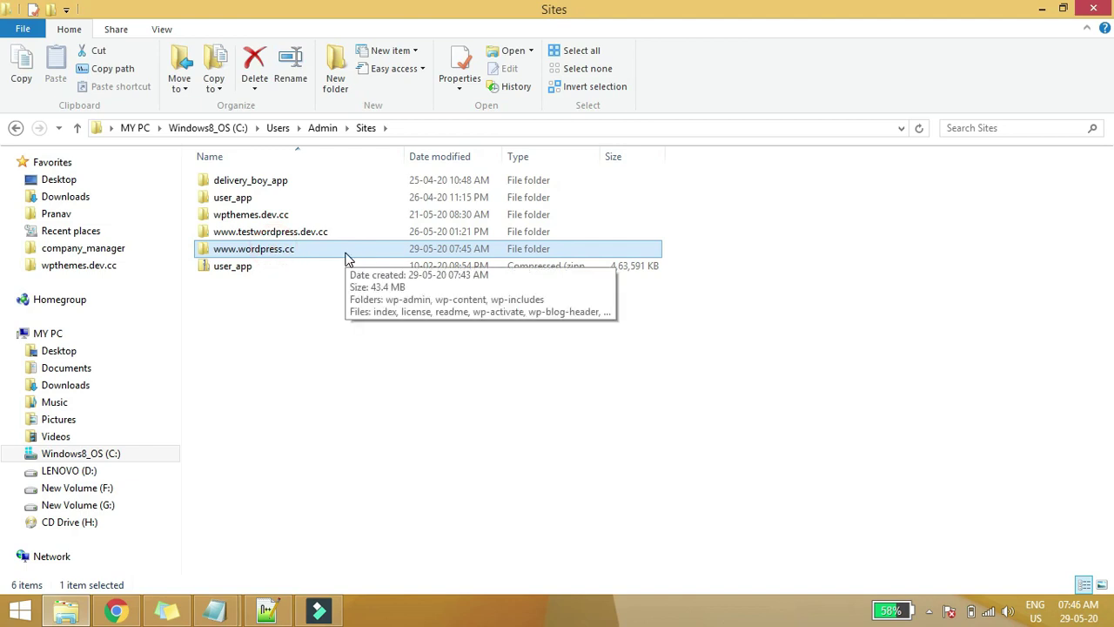
right_click(260, 265)
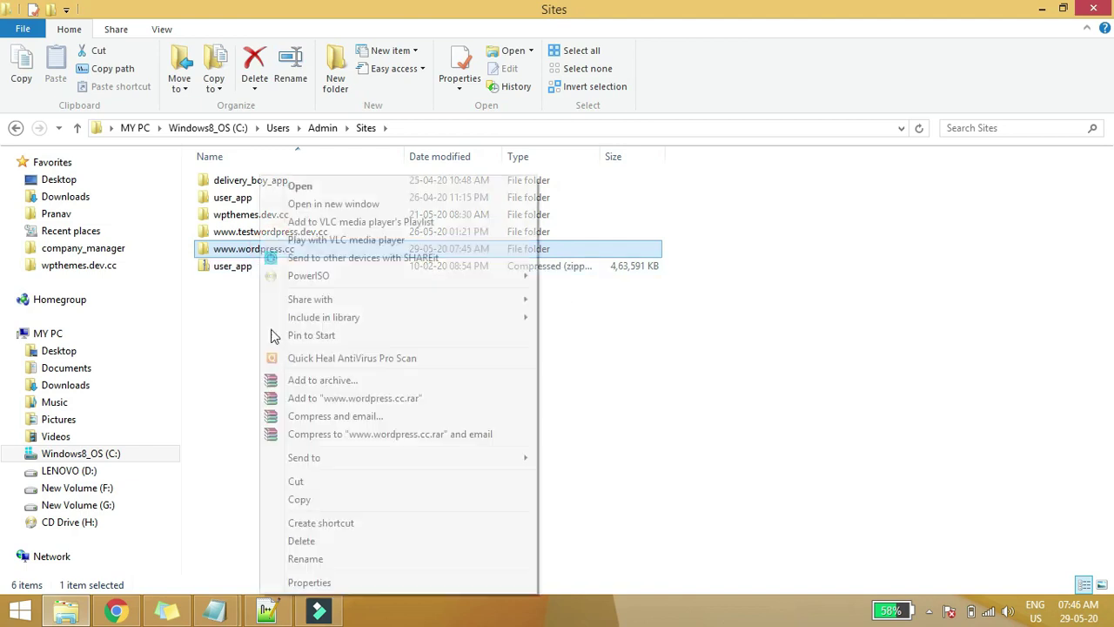
left_click(348, 559)
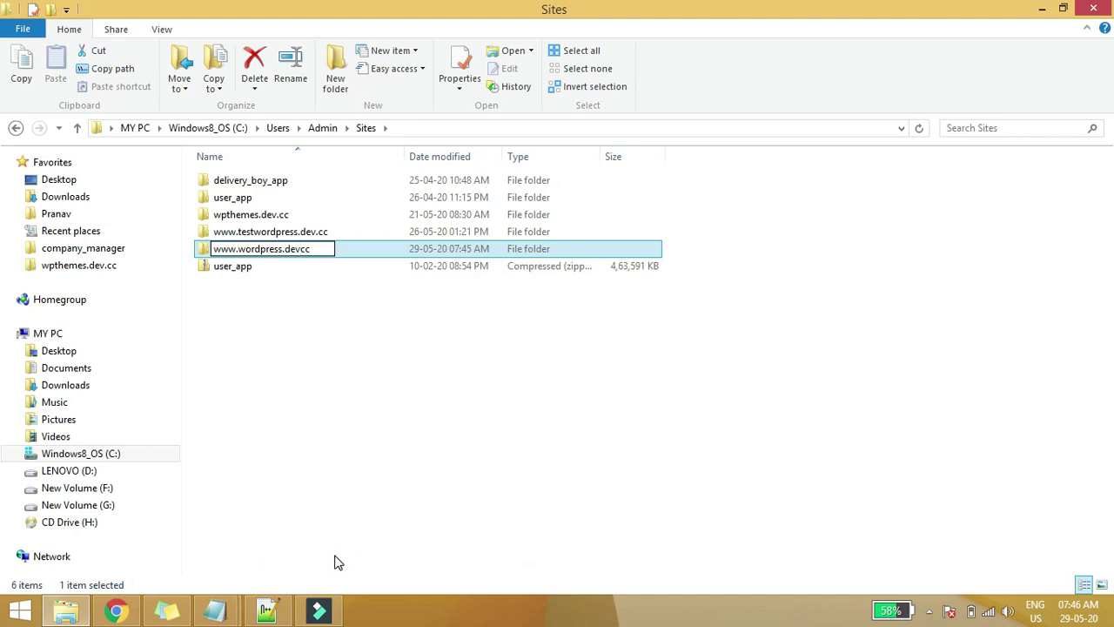
type("dev.")
key("Return")
key("alt+Tab")
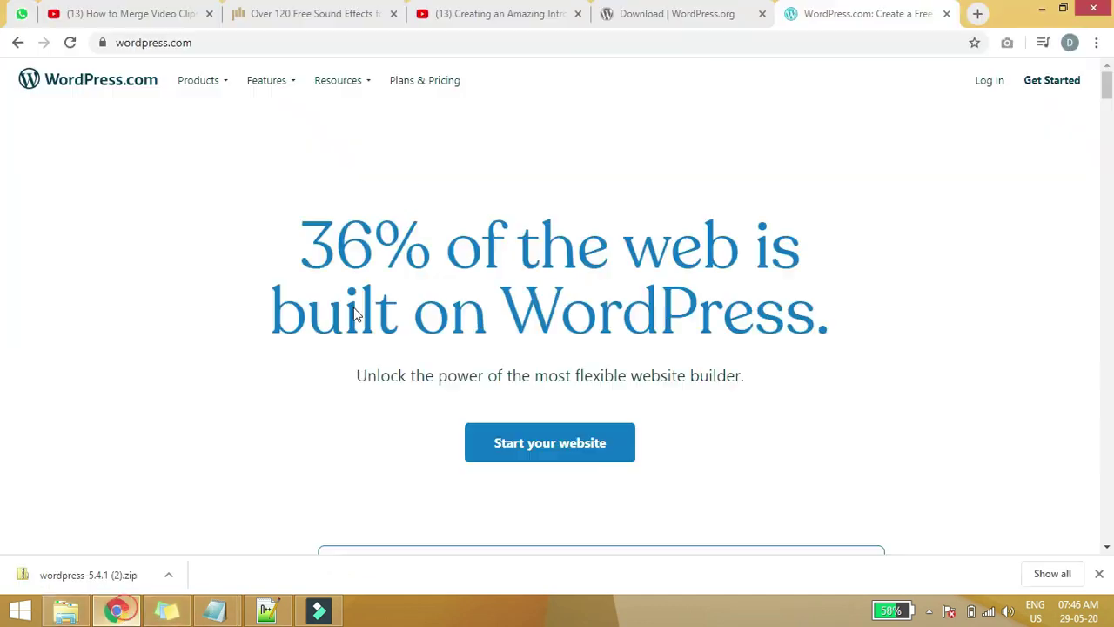
left_click(223, 45)
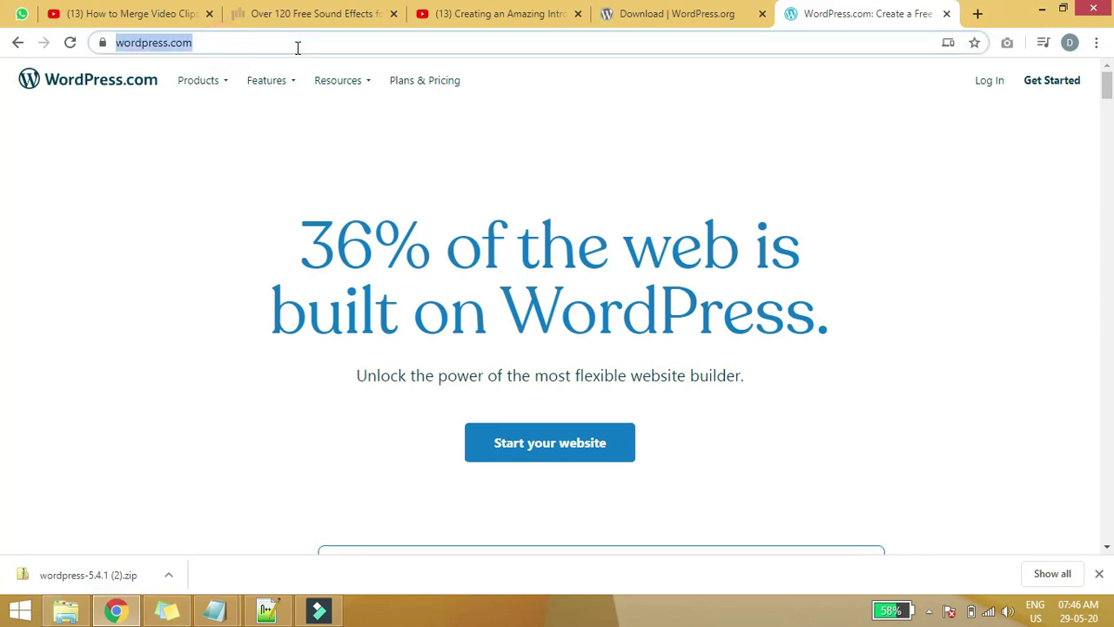
type("www.wordpress.cc")
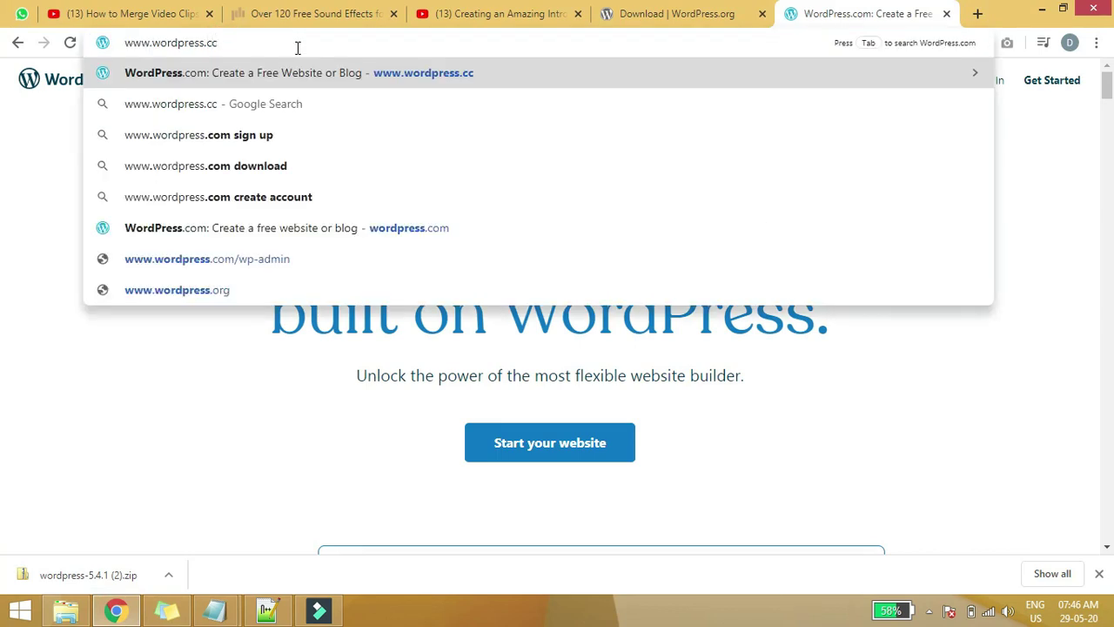
key("Left")
key("Left")
type("dev.")
key("Return")
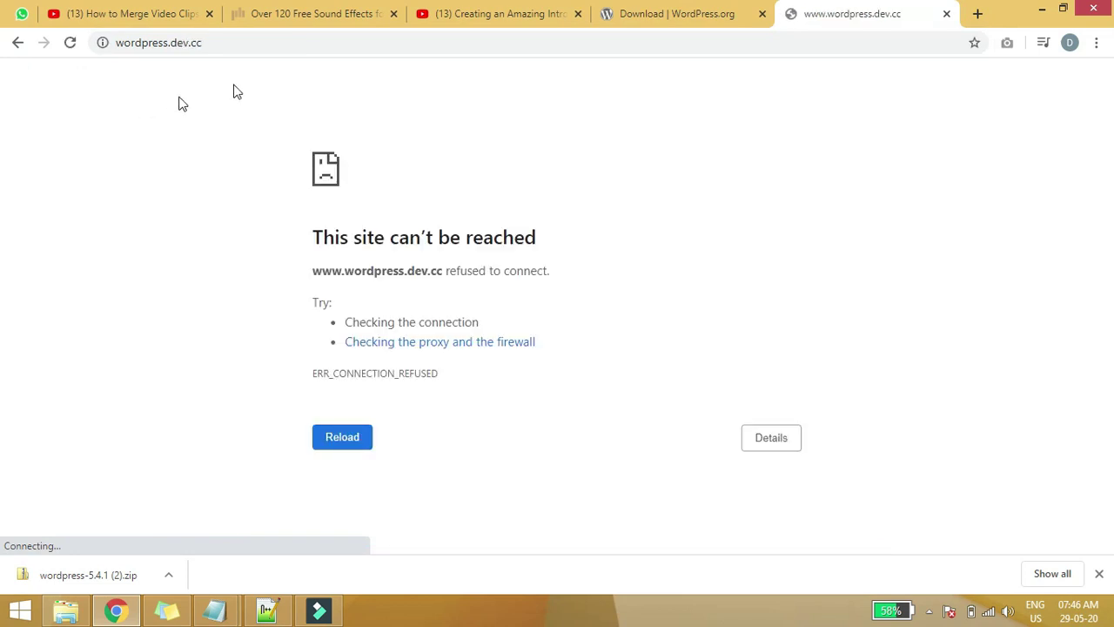
left_click(574, 245)
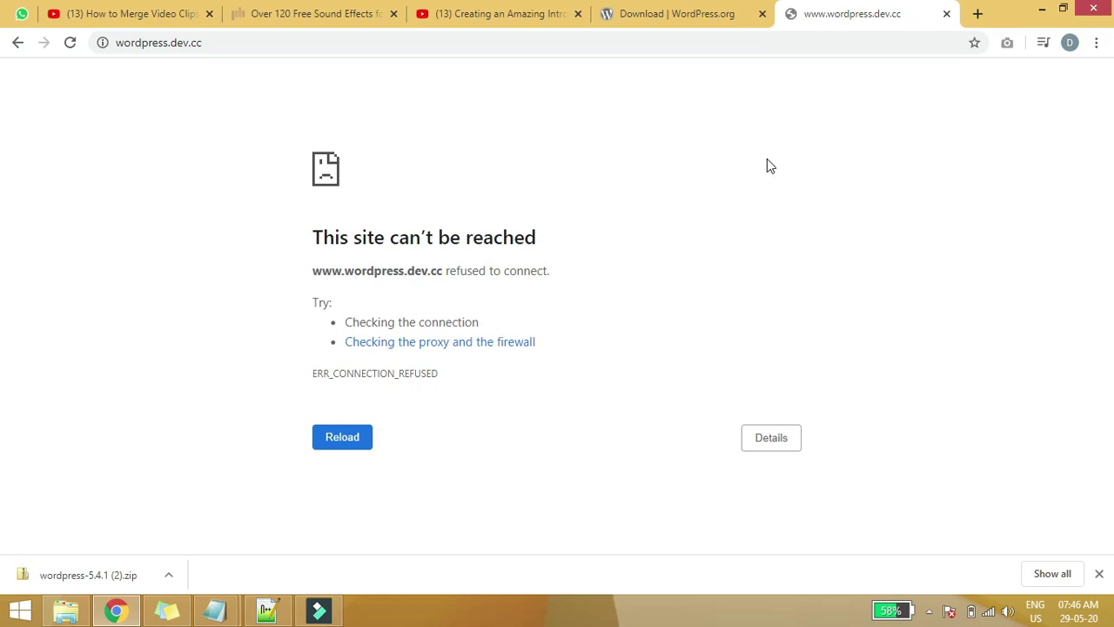
key("F5")
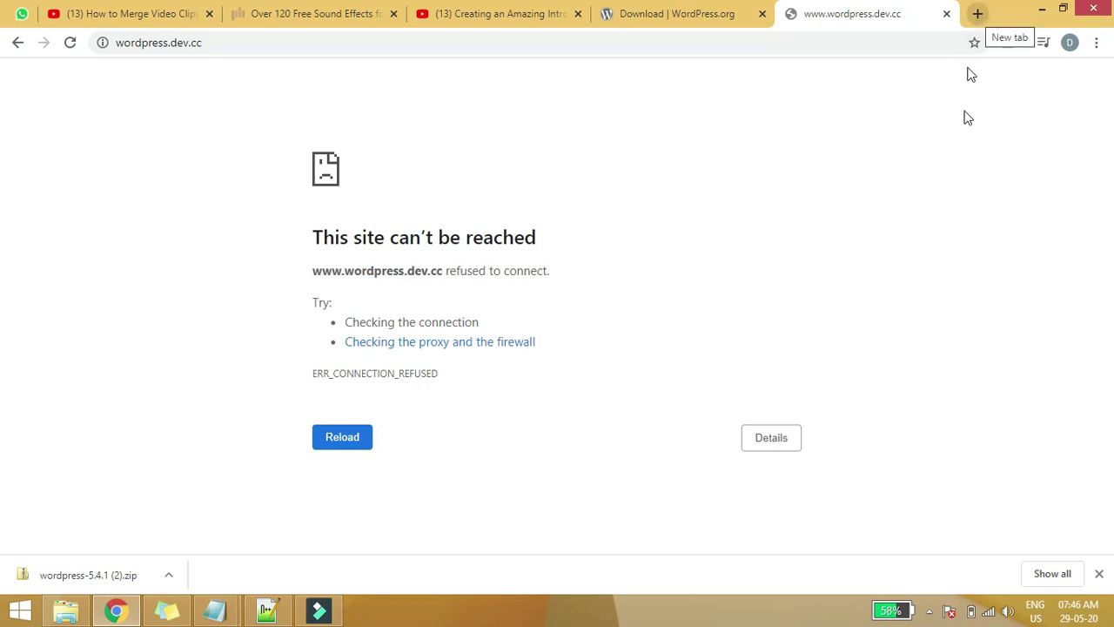
left_click(978, 14)
Go to serverpress.com and scroll through the DesktopServer feature list.
left_click(779, 49)
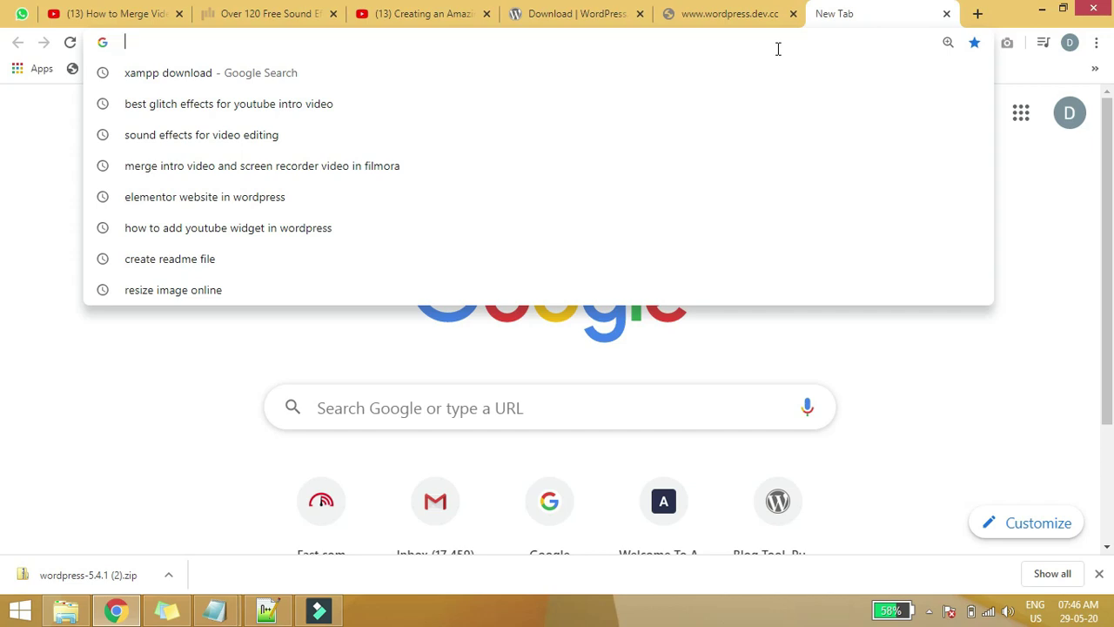
type("s")
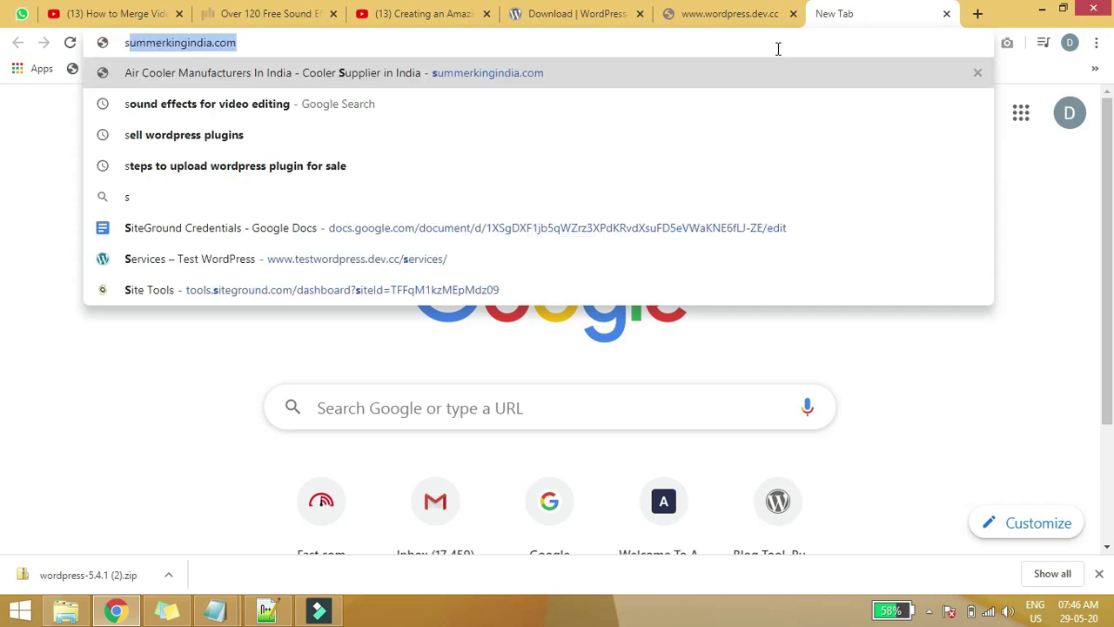
type("erverpress")
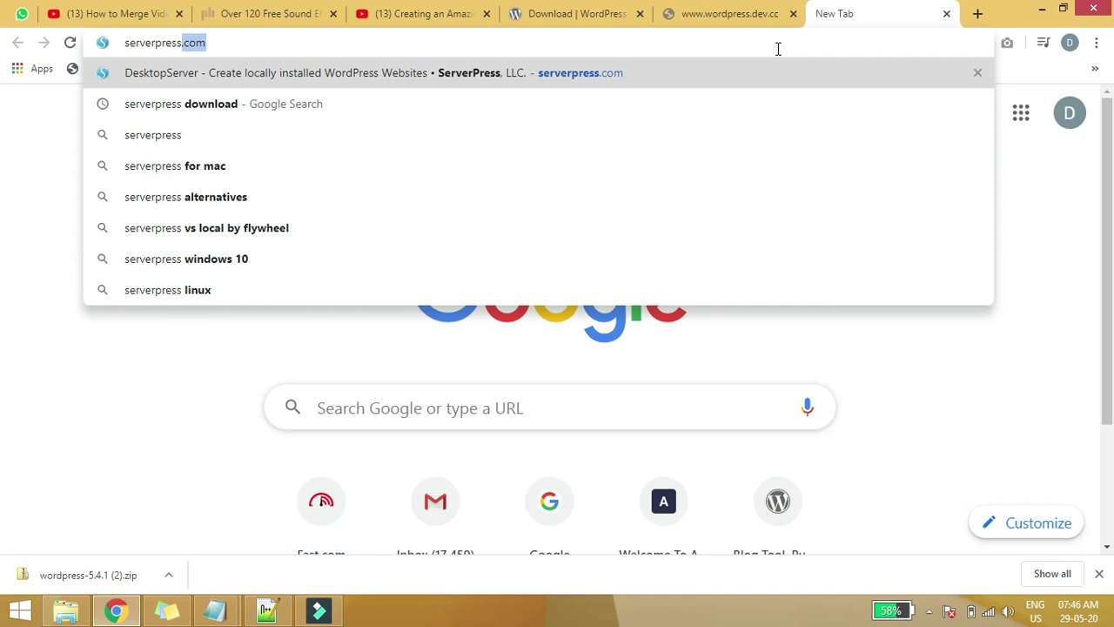
key("Return")
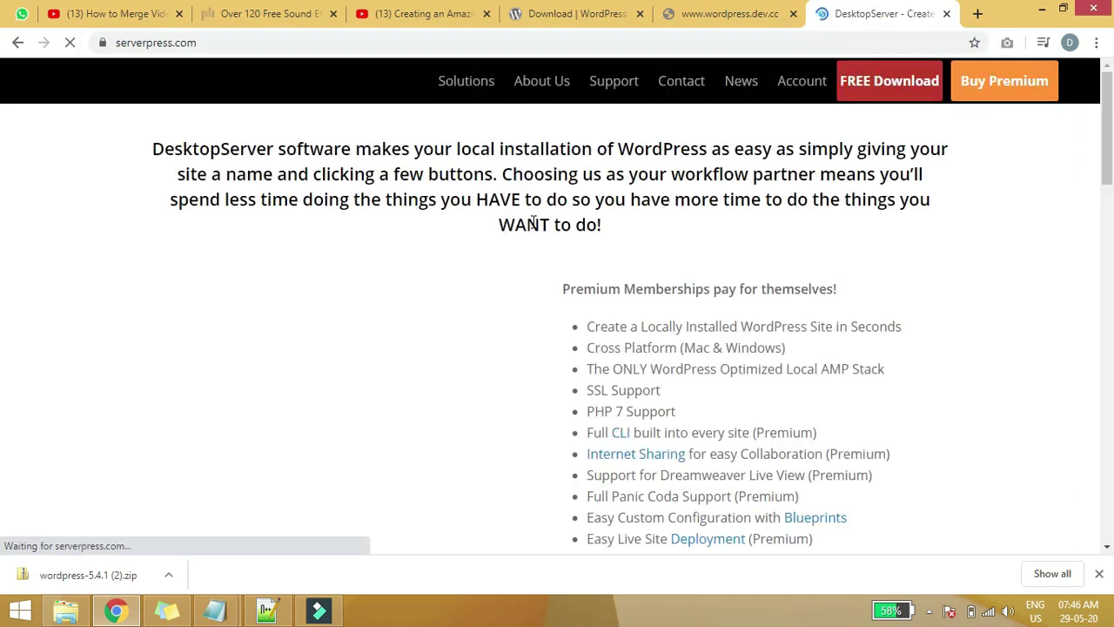
scroll(420, 392, "down", 2)
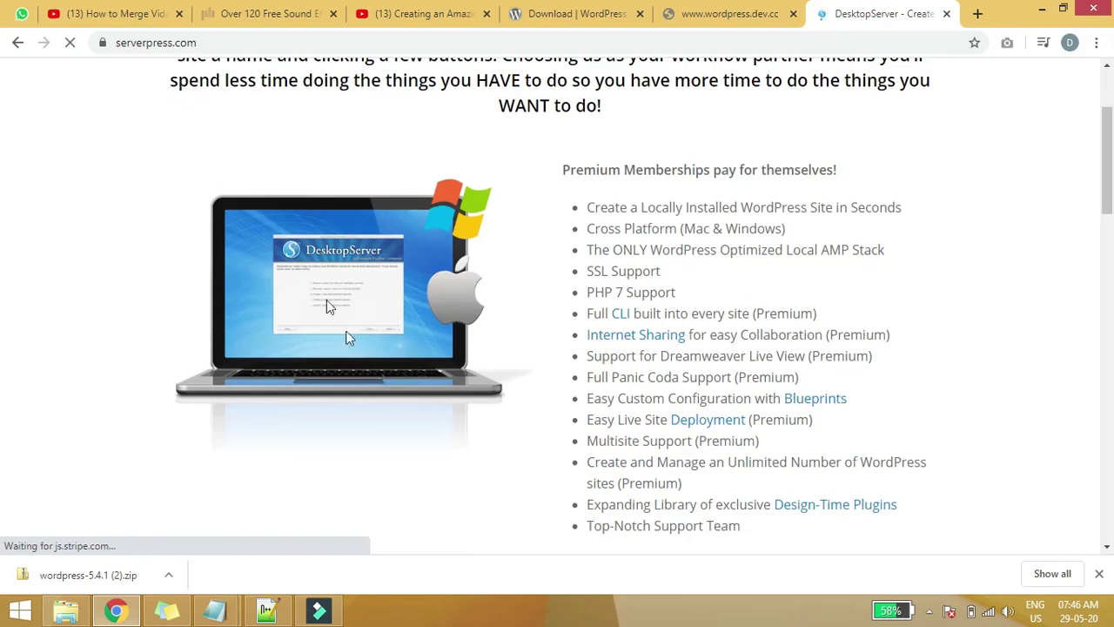
scroll(425, 348, "down", 2)
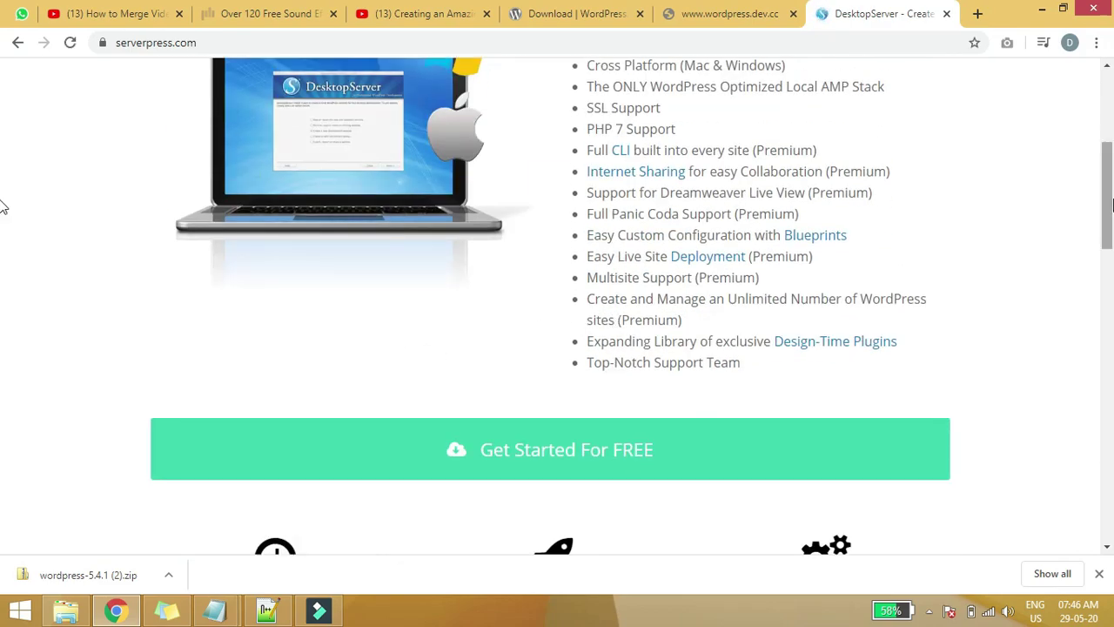
scroll(2, 228, "down", 2)
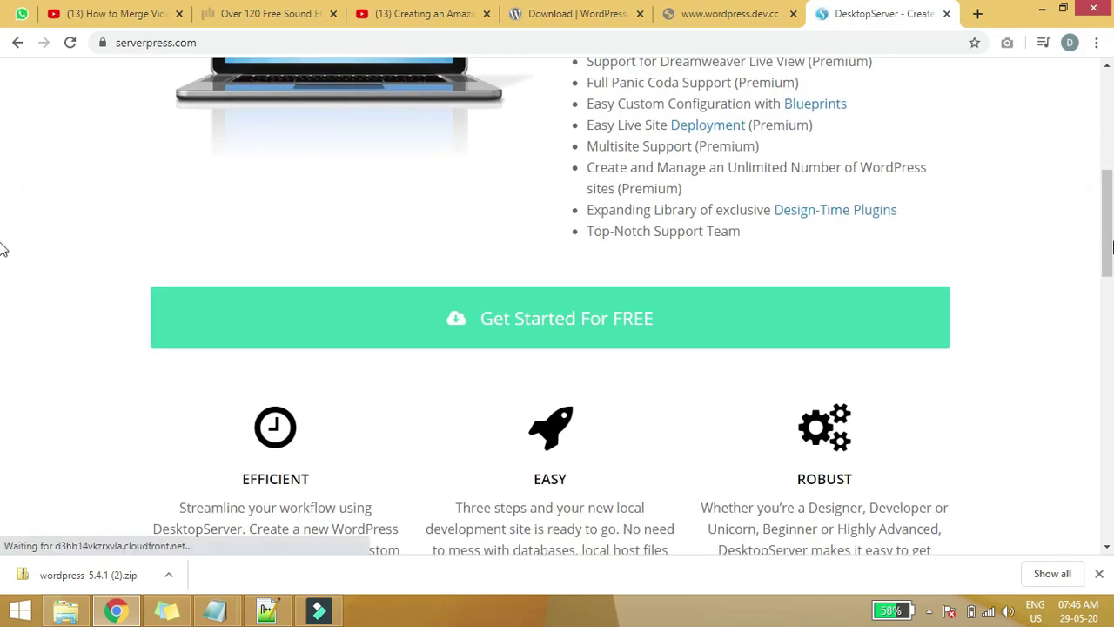
scroll(1, 200, "up", 3)
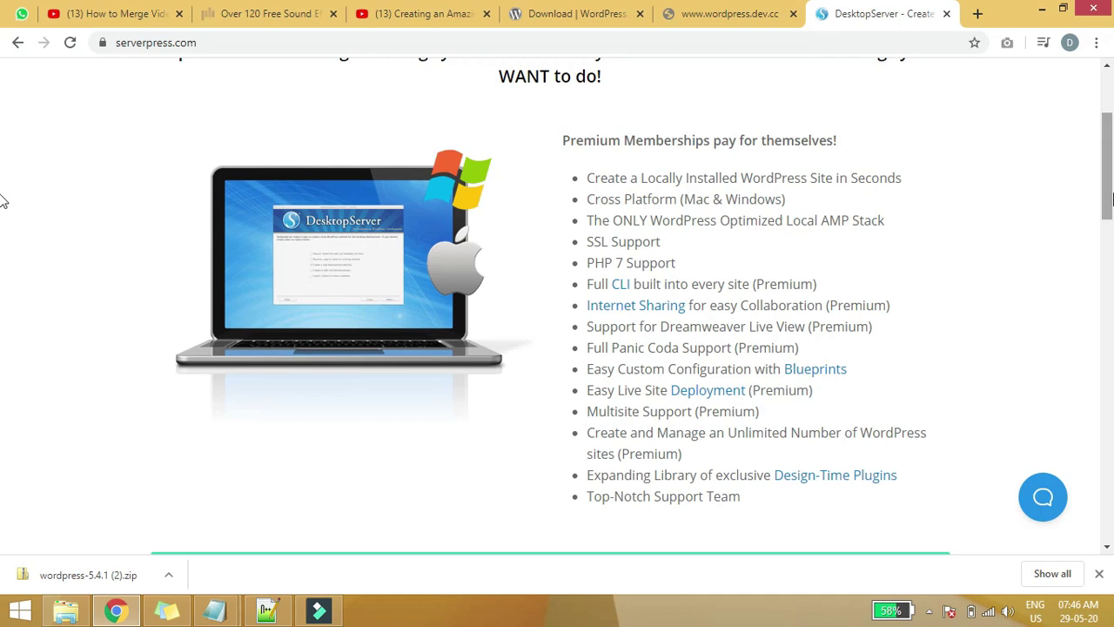
scroll(3, 200, "down", 1)
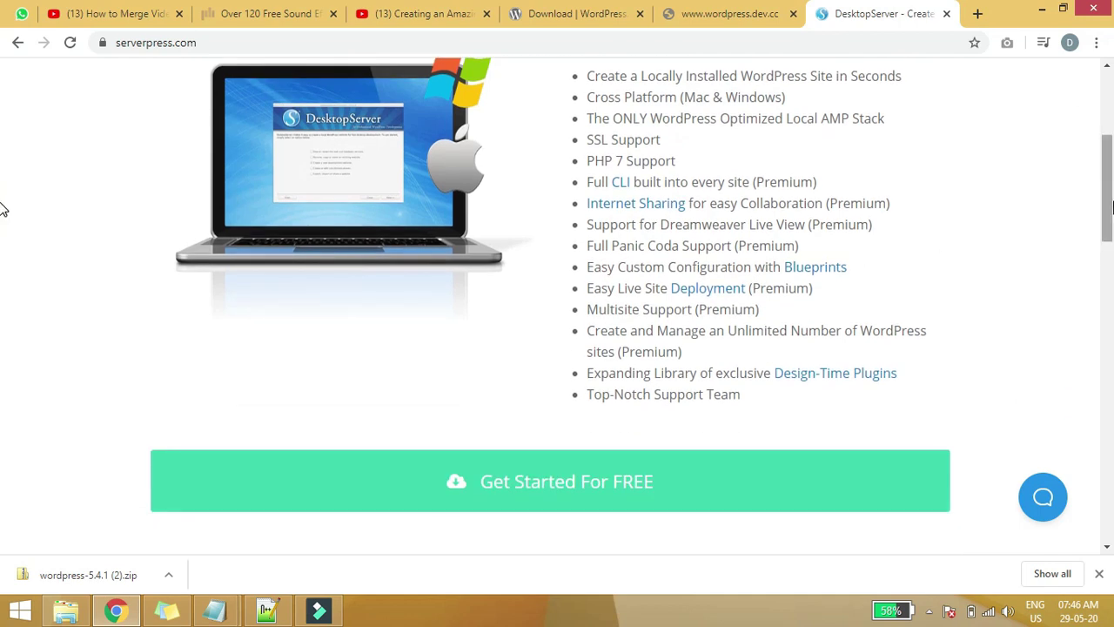
scroll(2, 224, "down", 2)
scroll(2, 217, "up", 6)
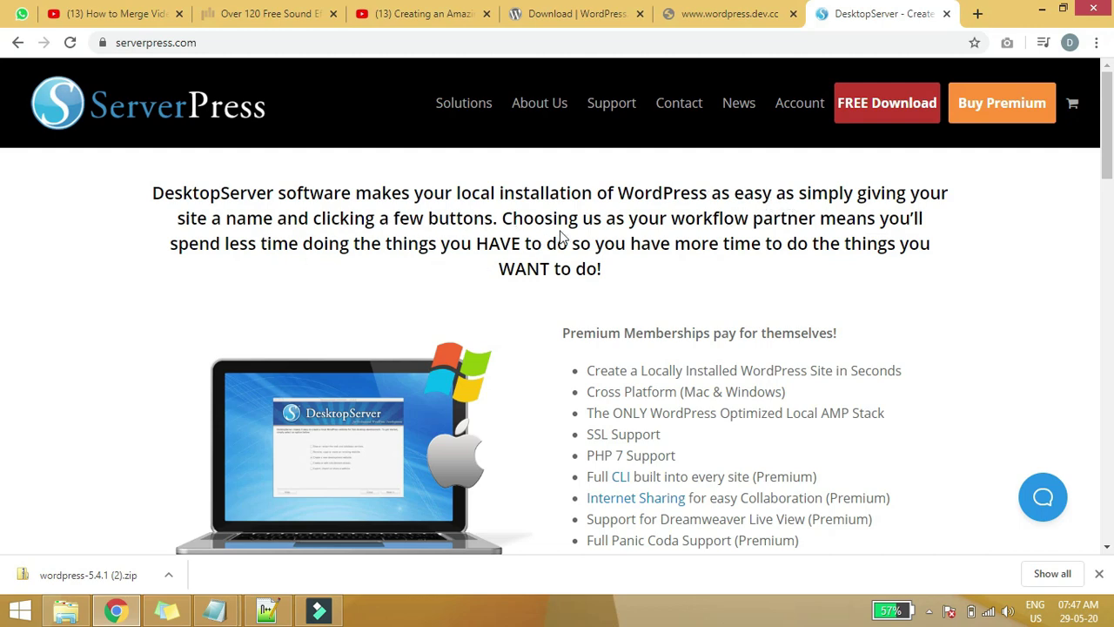
scroll(3, 165, "down", 1)
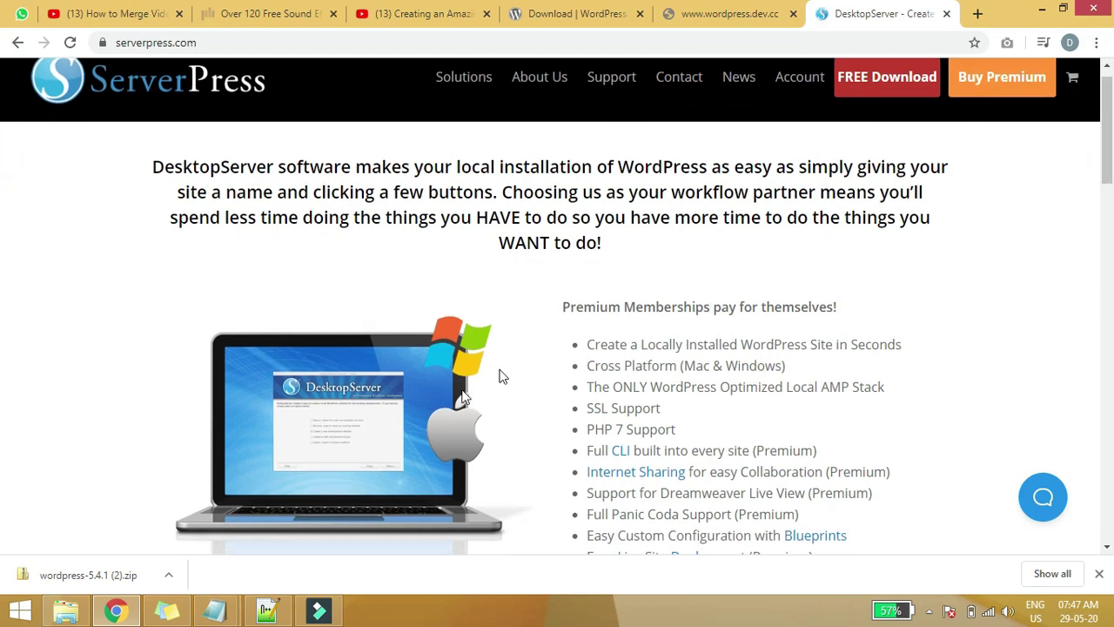
scroll(3, 161, "down", 1)
scroll(2, 174, "up", 2)
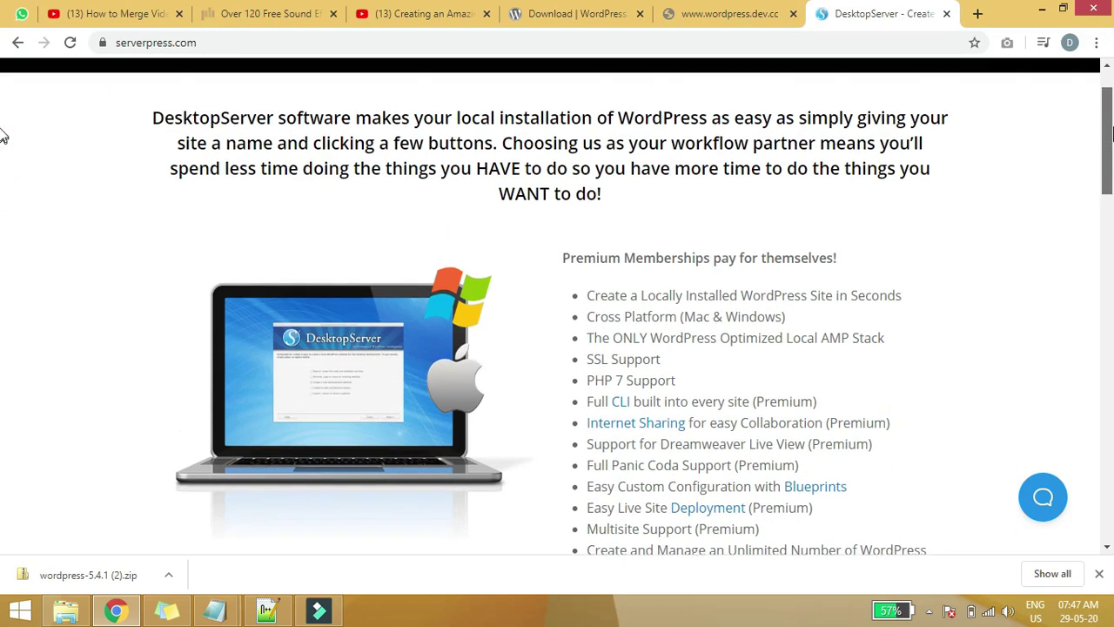
scroll(352, 426, "down", 1)
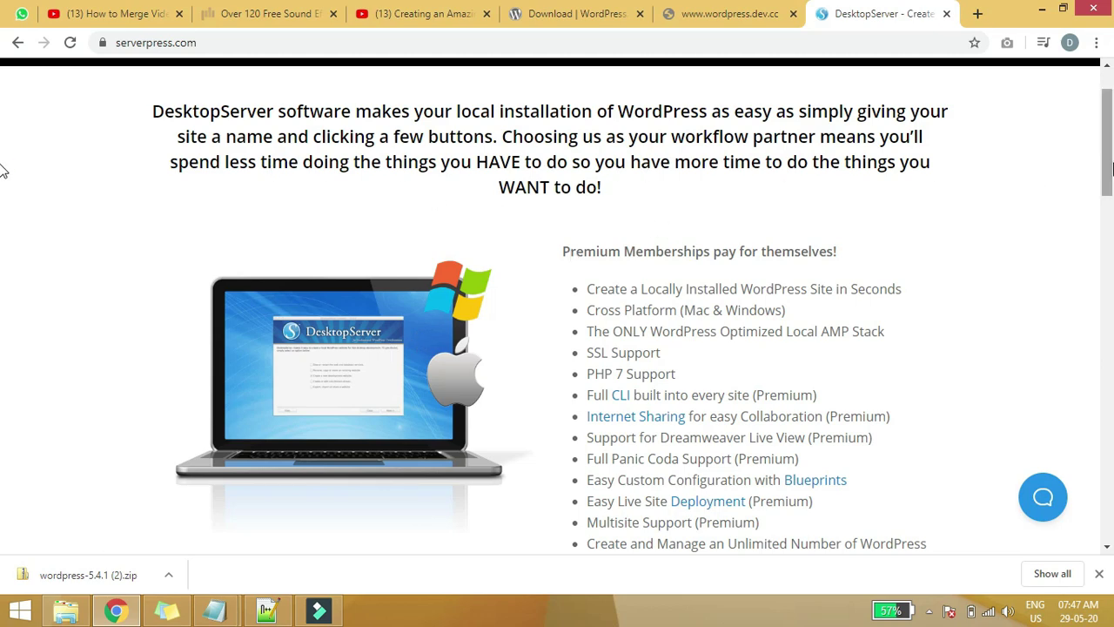
scroll(4, 165, "down", 1)
scroll(3, 156, "up", 1)
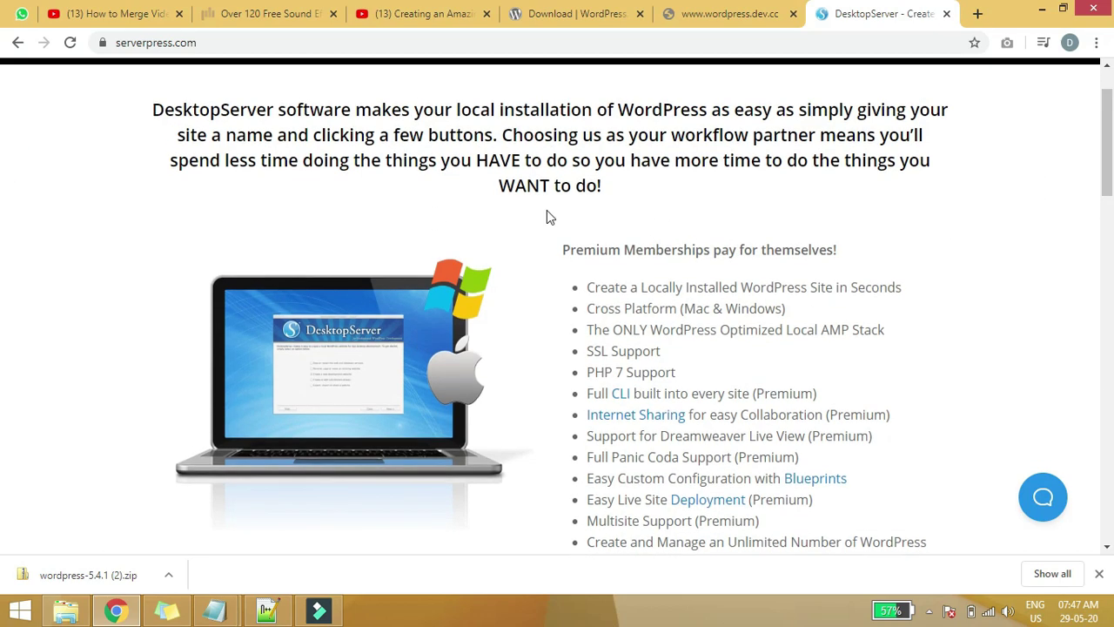
Close the ServerPress tab, launch DesktopServer from the desktop and start its web and database services.
left_click(946, 13)
right_click(426, 617)
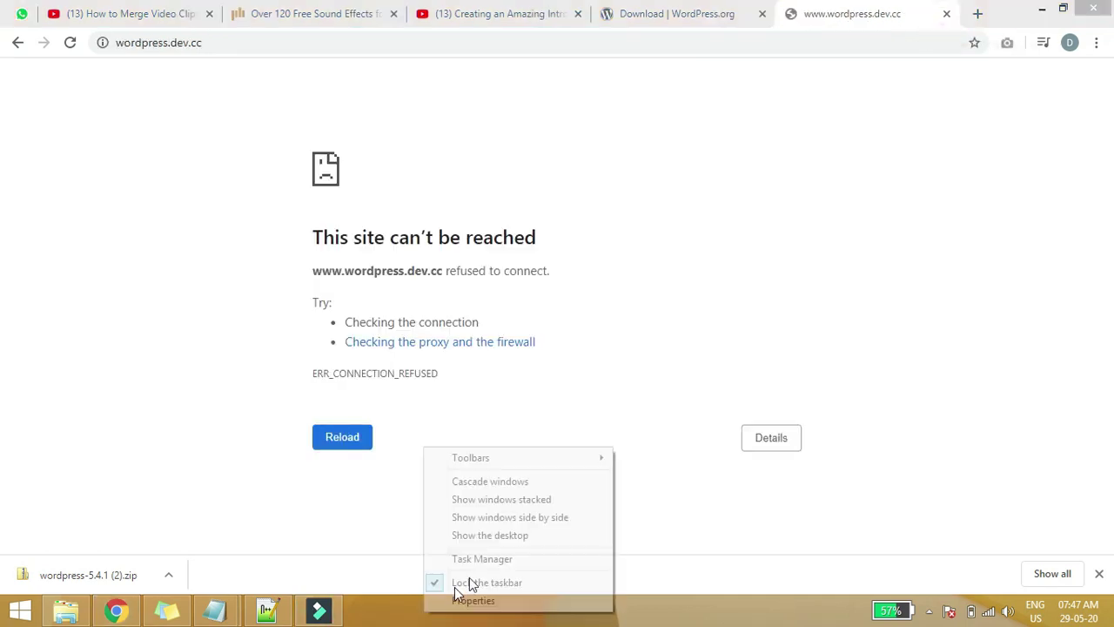
left_click(503, 534)
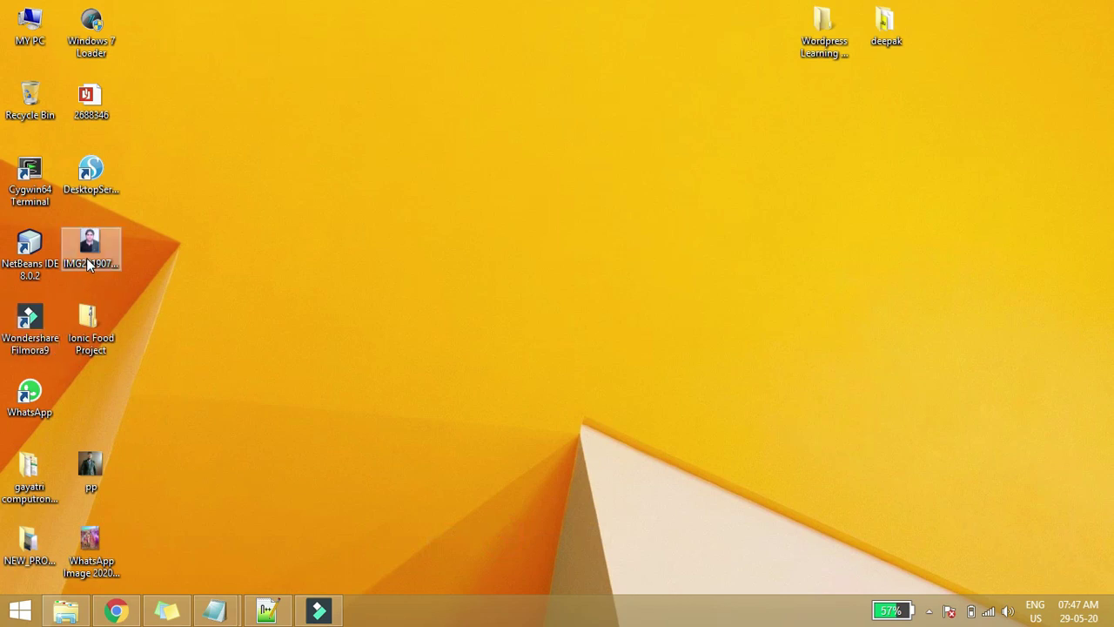
double_click(90, 187)
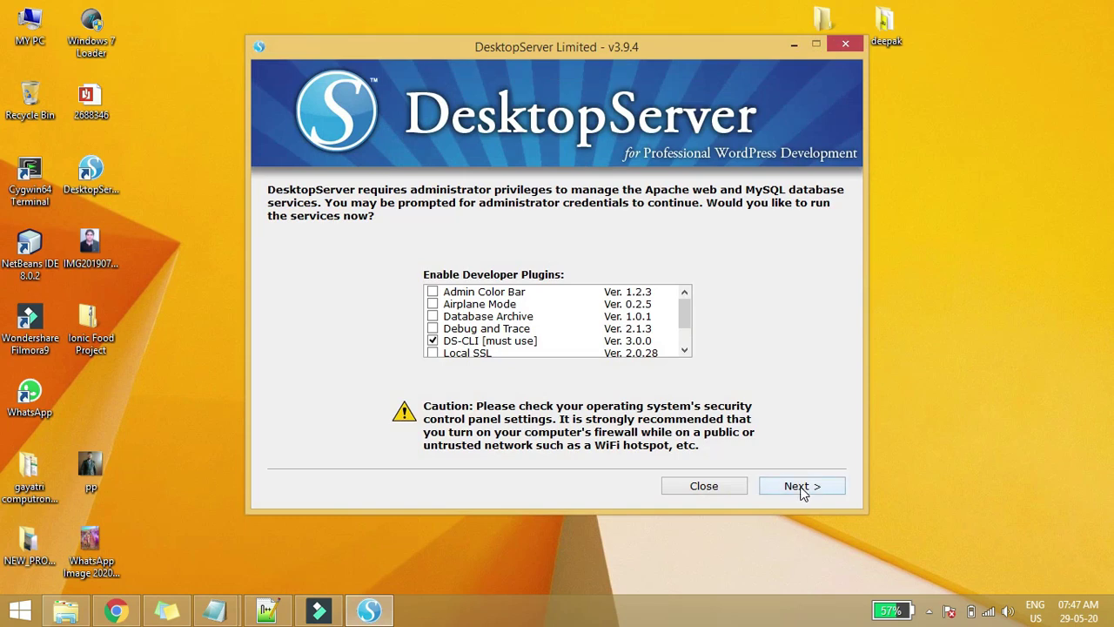
left_click(801, 489)
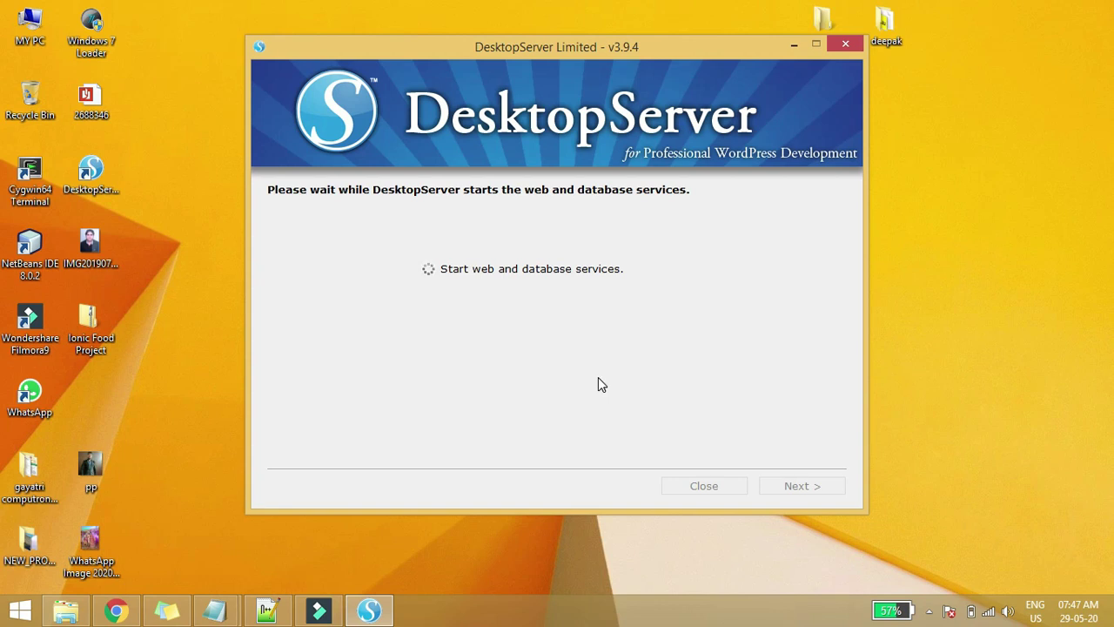
left_click(826, 490)
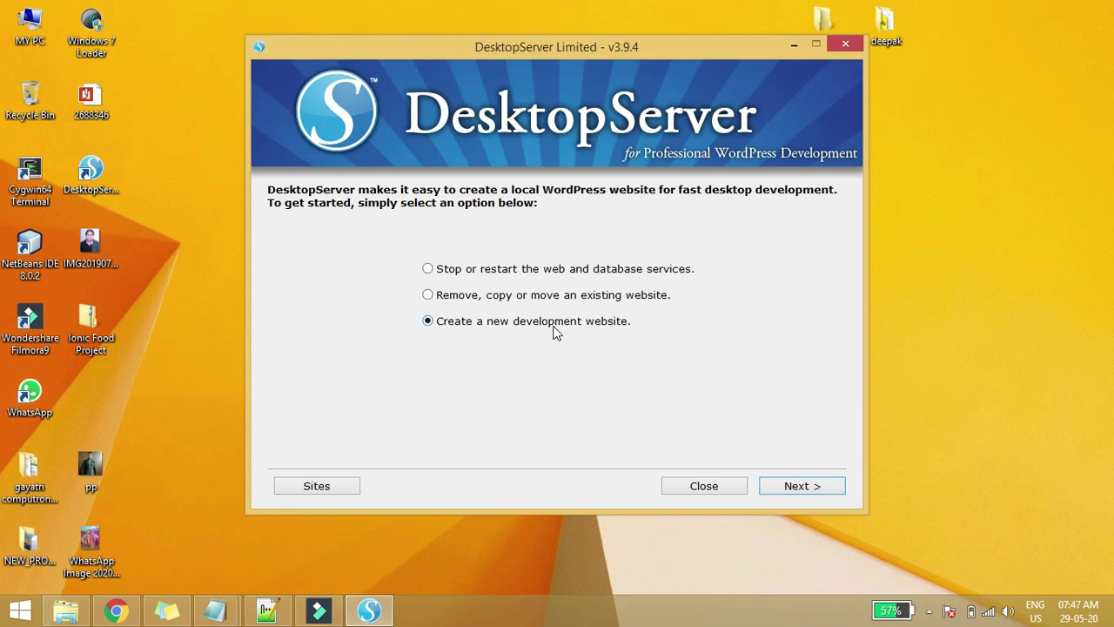
left_click(798, 489)
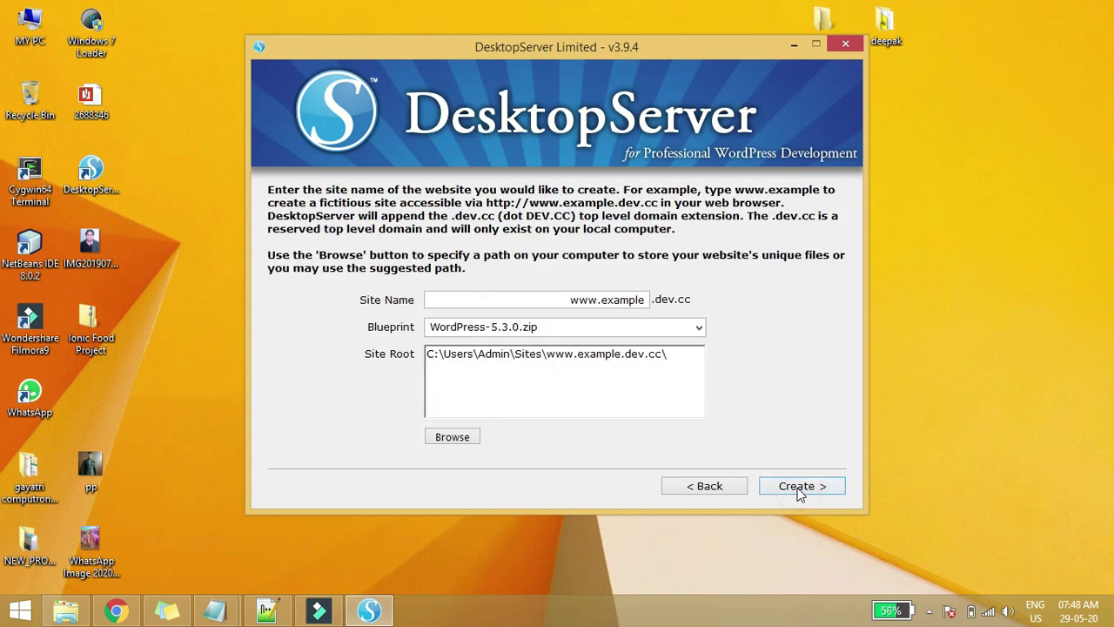
double_click(552, 302)
left_click(579, 301)
double_click(552, 300)
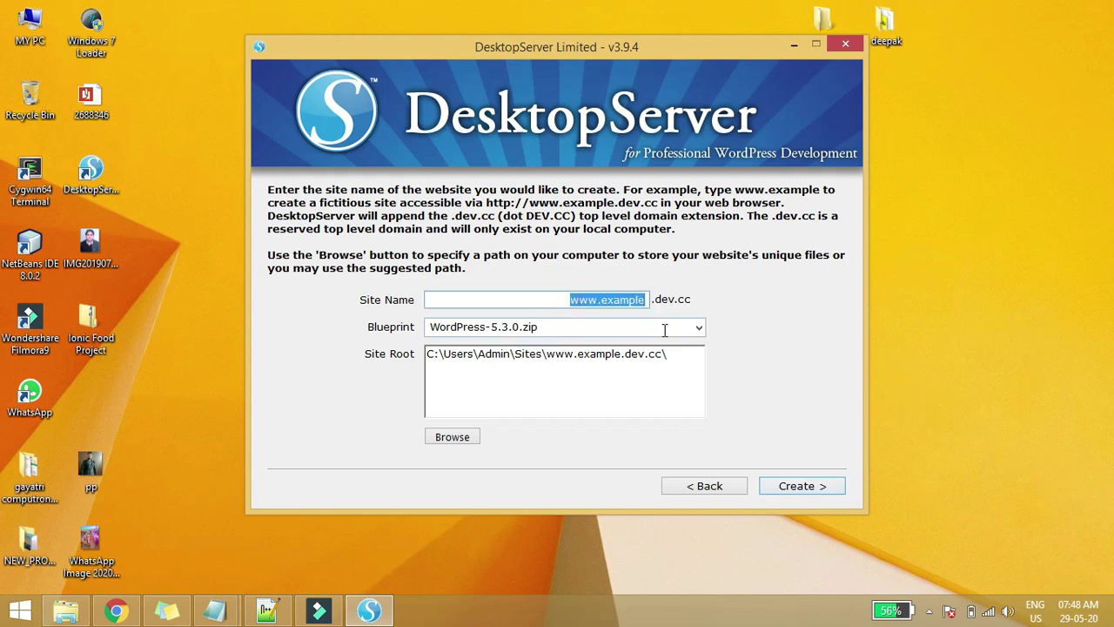
left_click(590, 299)
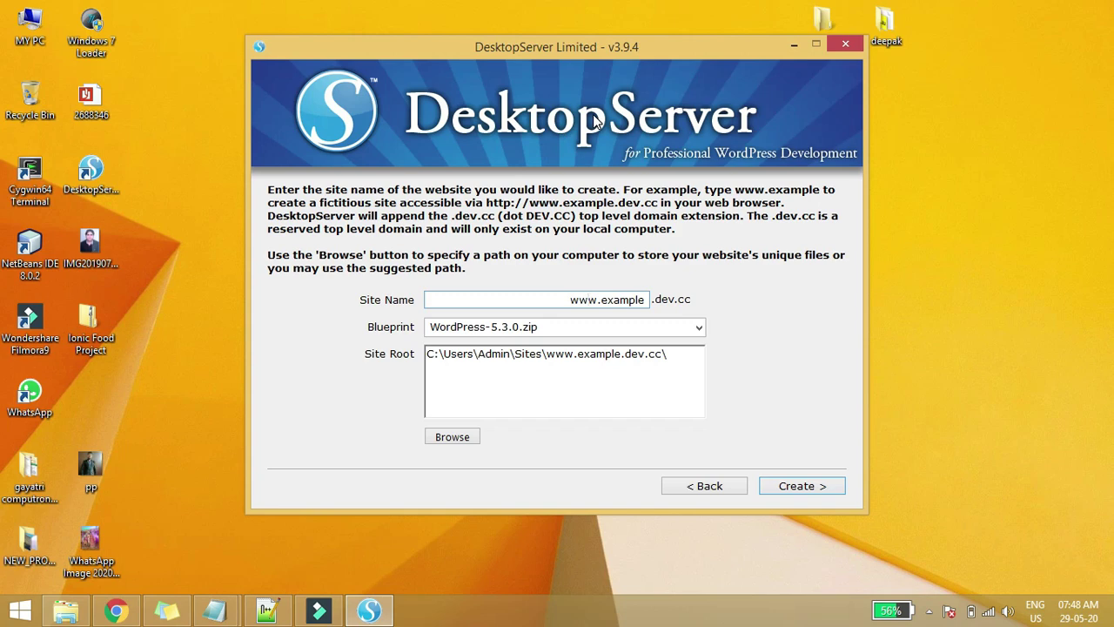
left_click_drag(568, 298, 743, 301)
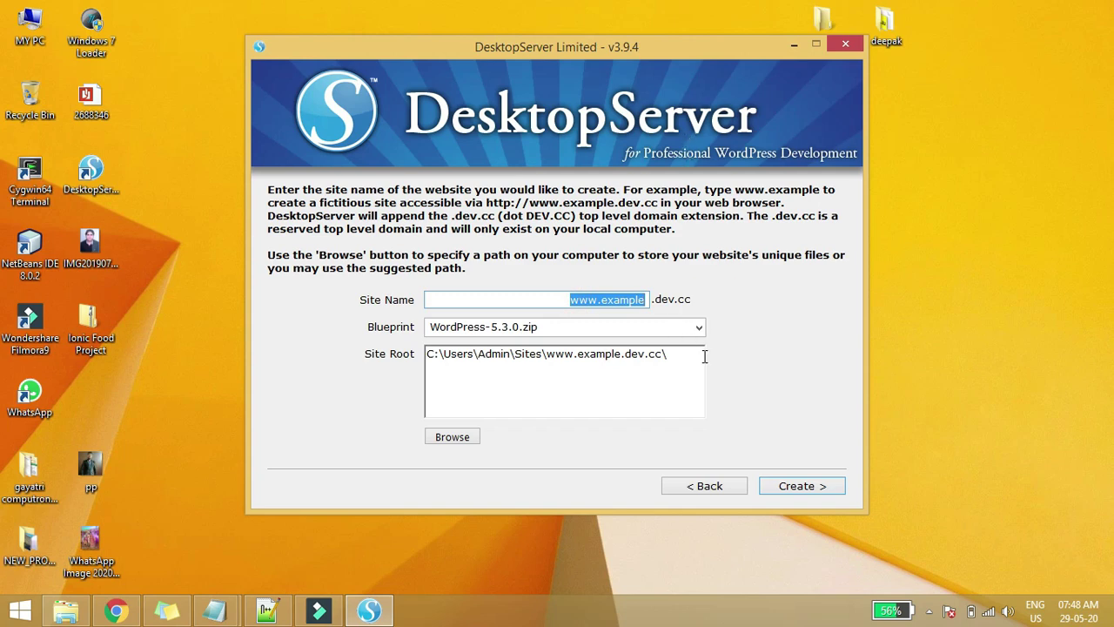
left_click(700, 327)
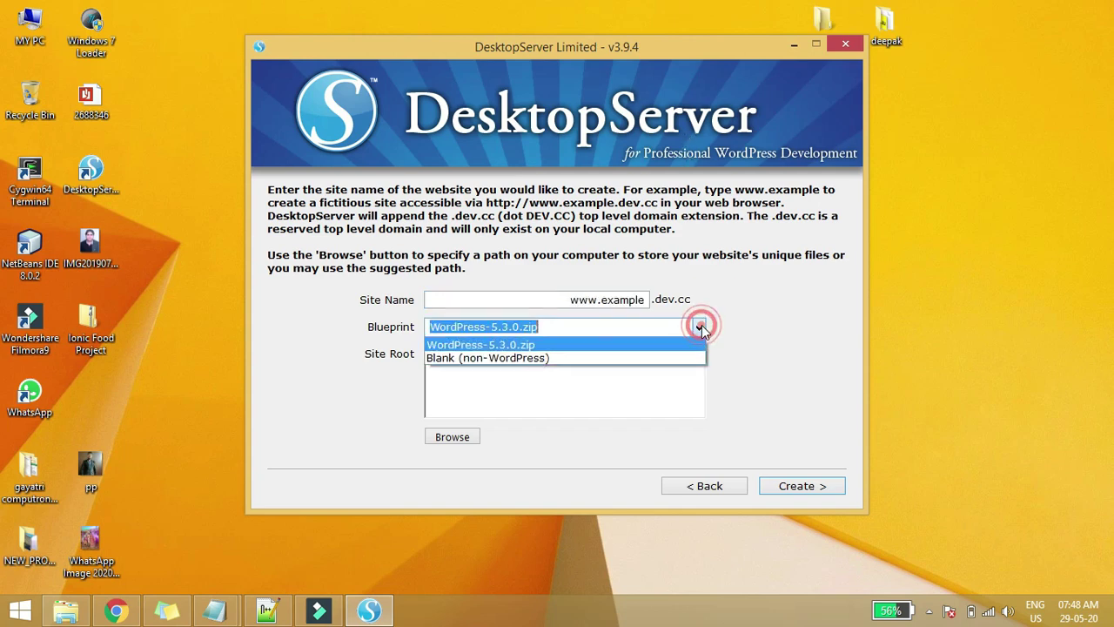
left_click(767, 329)
left_click(559, 327)
double_click(567, 327)
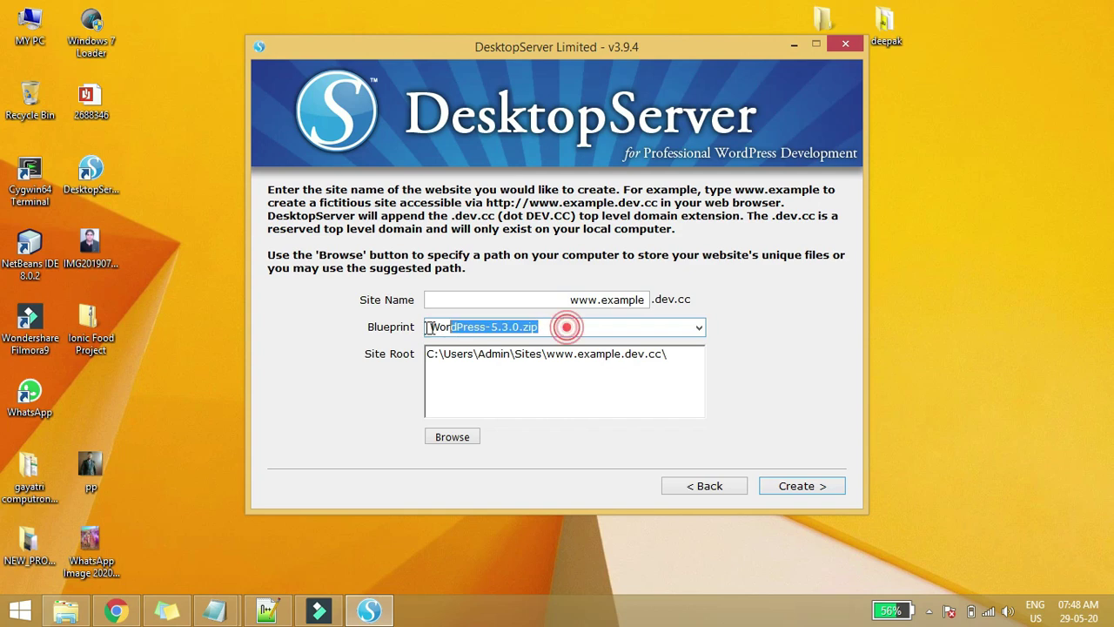
left_click(783, 341)
left_click(775, 320)
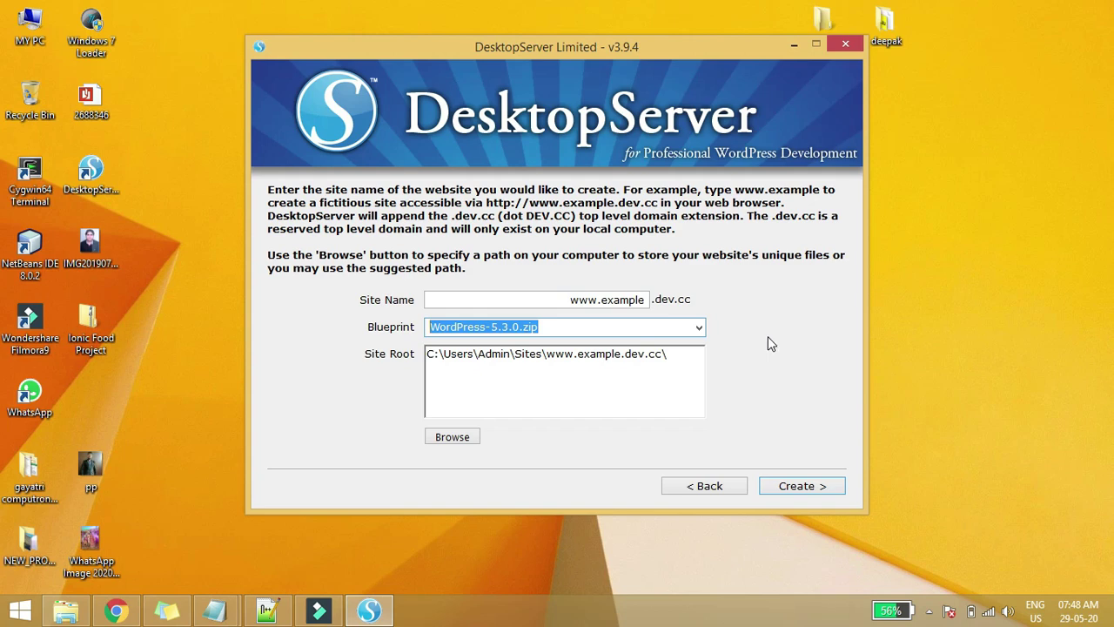
left_click(778, 340)
left_click_drag(644, 299, 561, 301)
key("BackSpace")
type("www.wordpress")
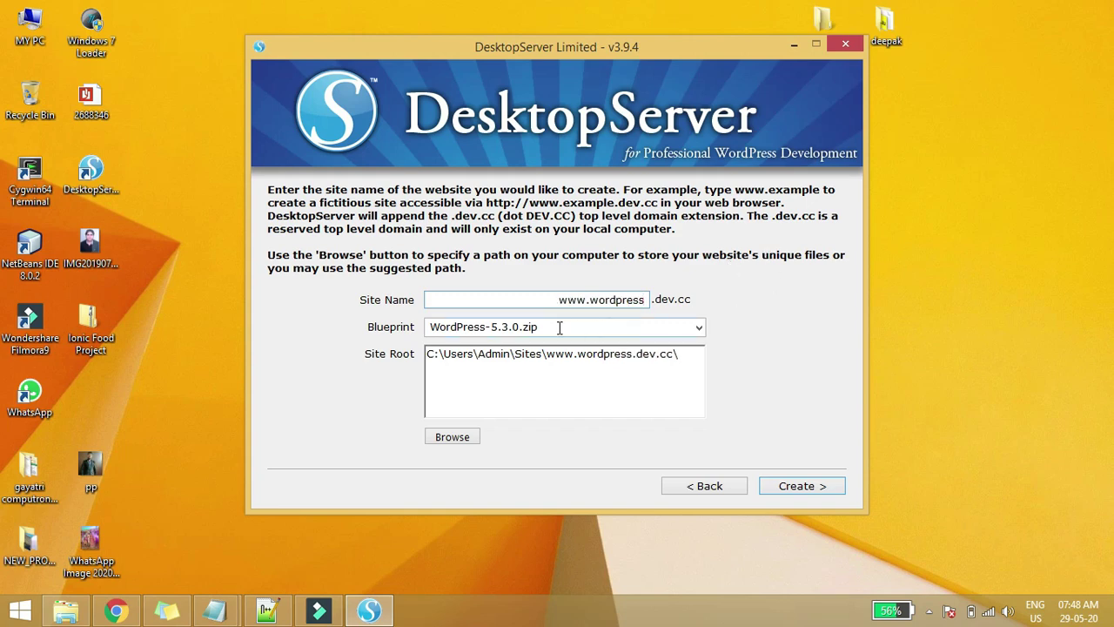
left_click(699, 327)
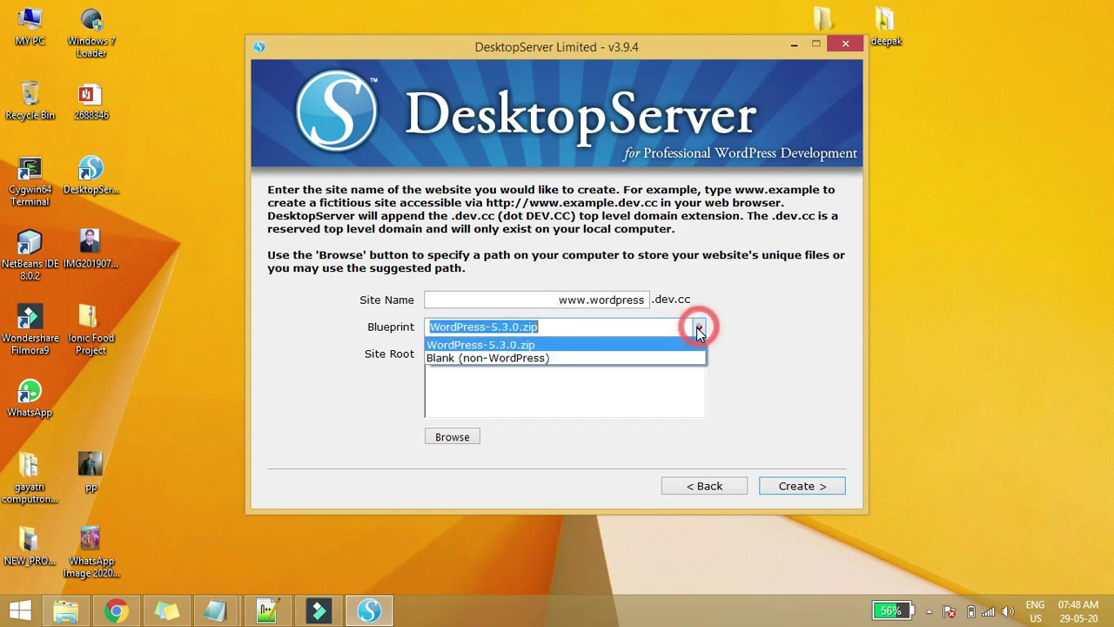
left_click(519, 362)
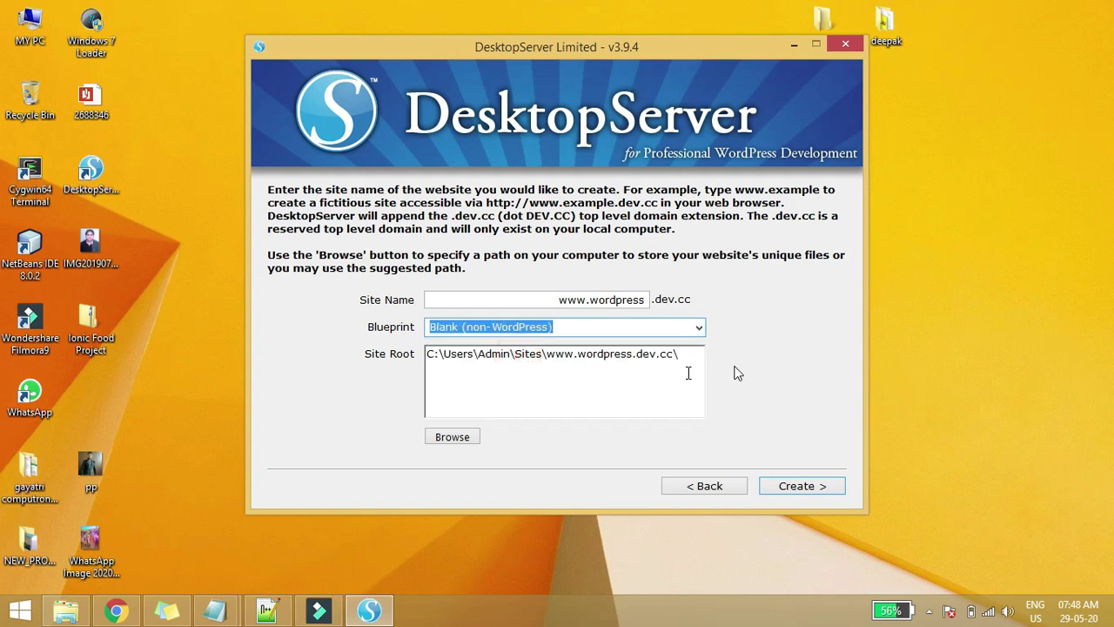
left_click(606, 360)
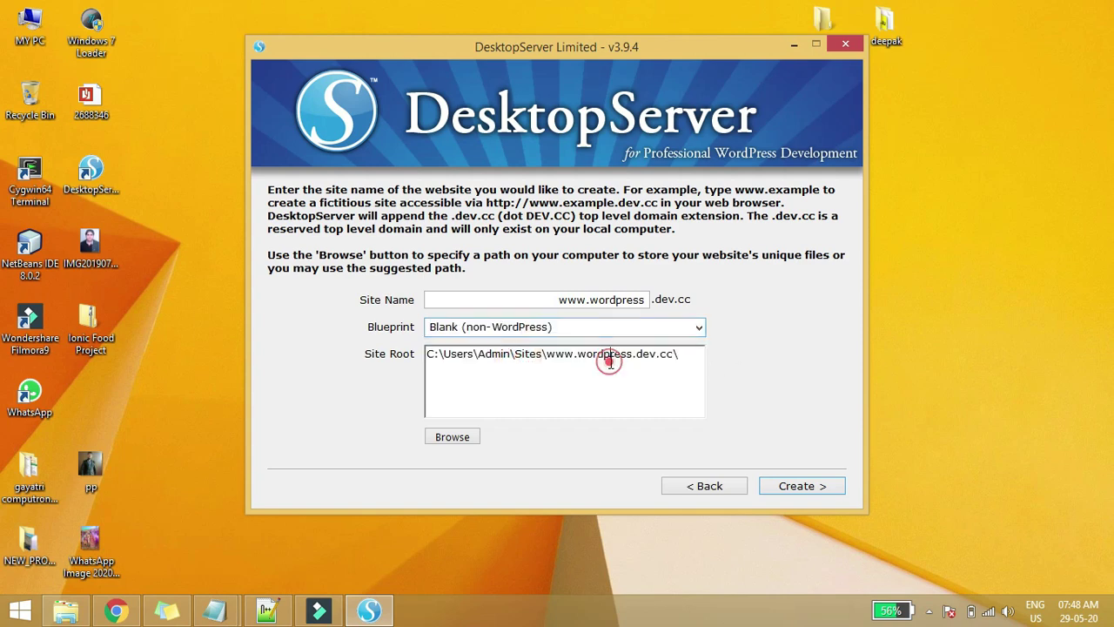
left_click(762, 332)
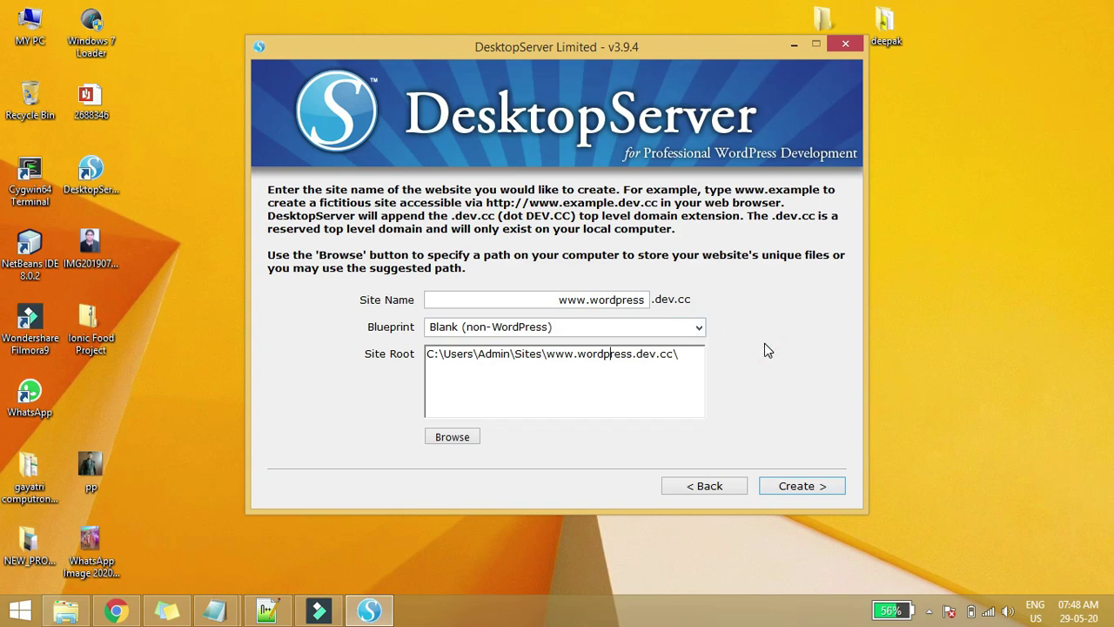
left_click(702, 329)
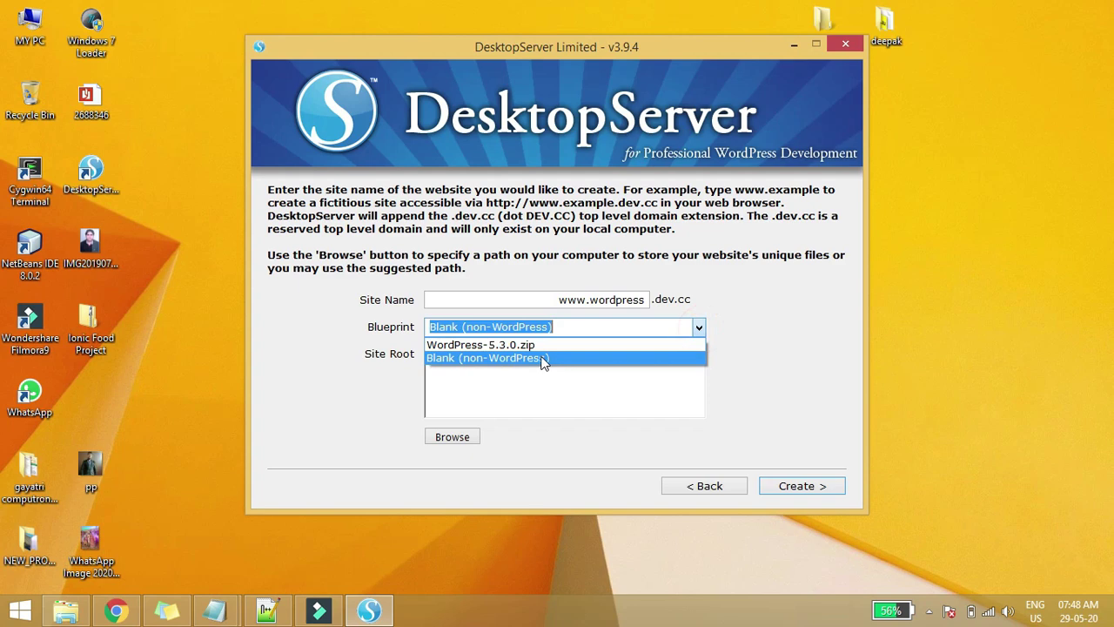
left_click(517, 348)
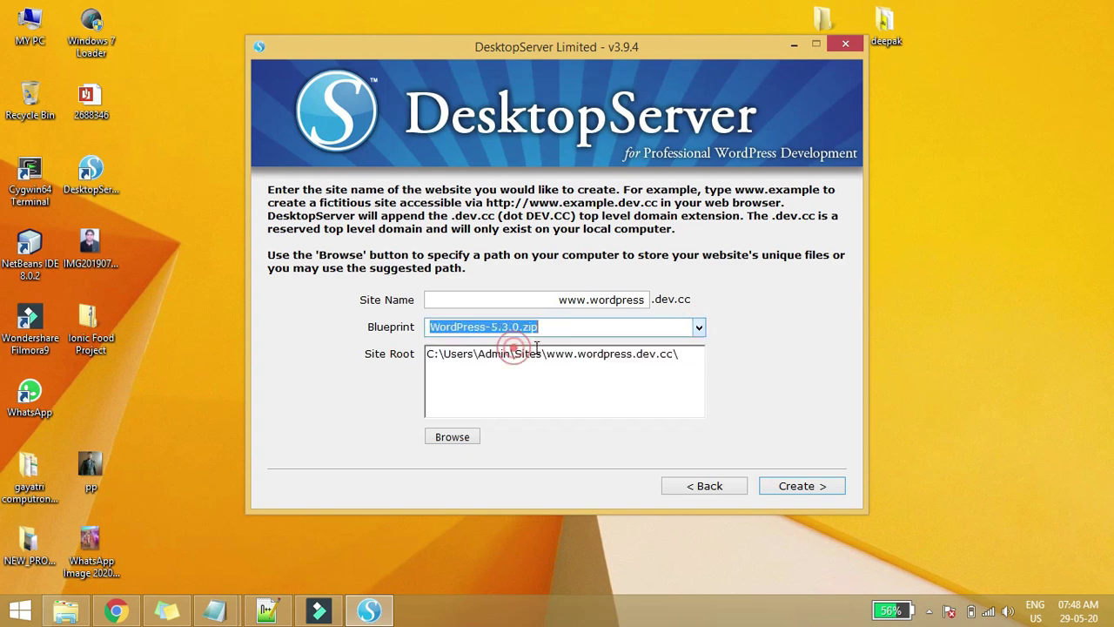
left_click(698, 329)
left_click(509, 341)
left_click(567, 326)
left_click(763, 343)
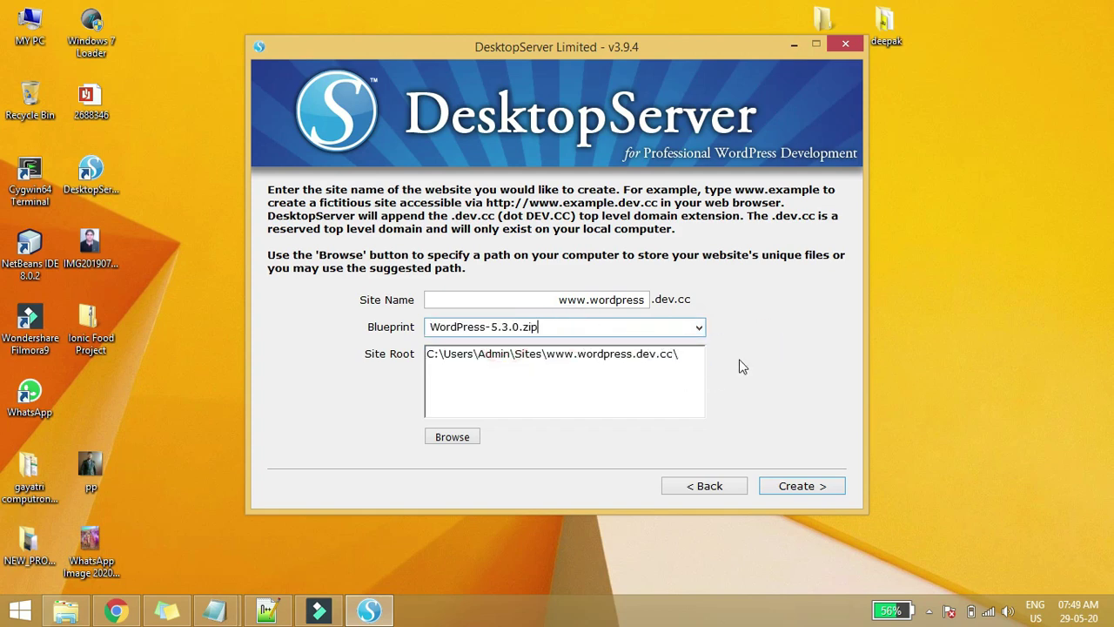
Select the site folder part of the Site Root path, then bring up the Sites folder.
double_click(555, 299)
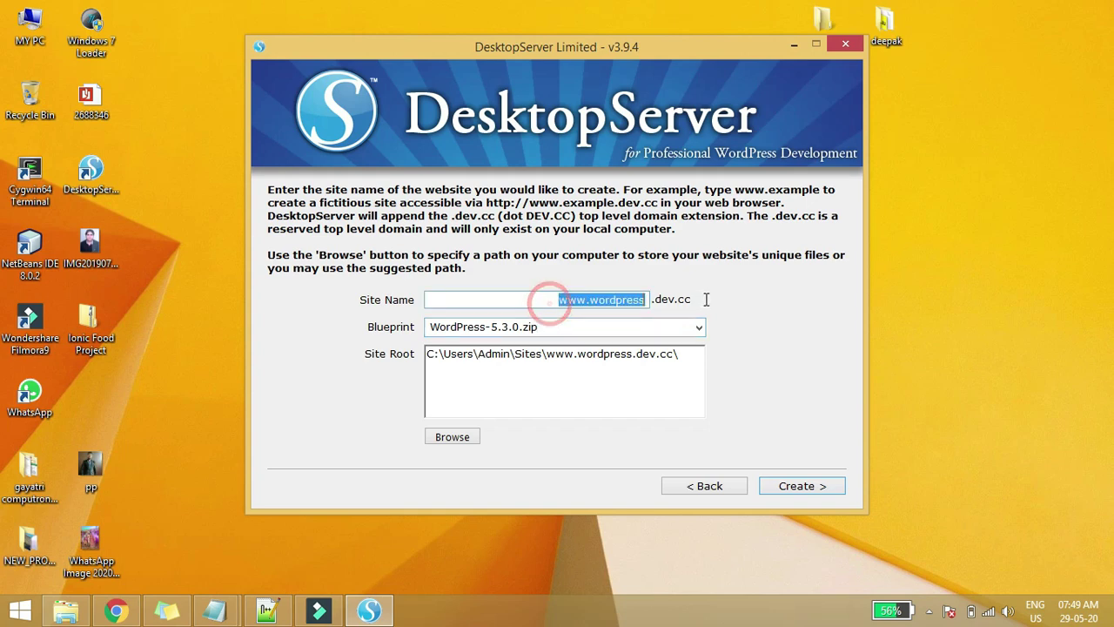
left_click(705, 300)
left_click(761, 304)
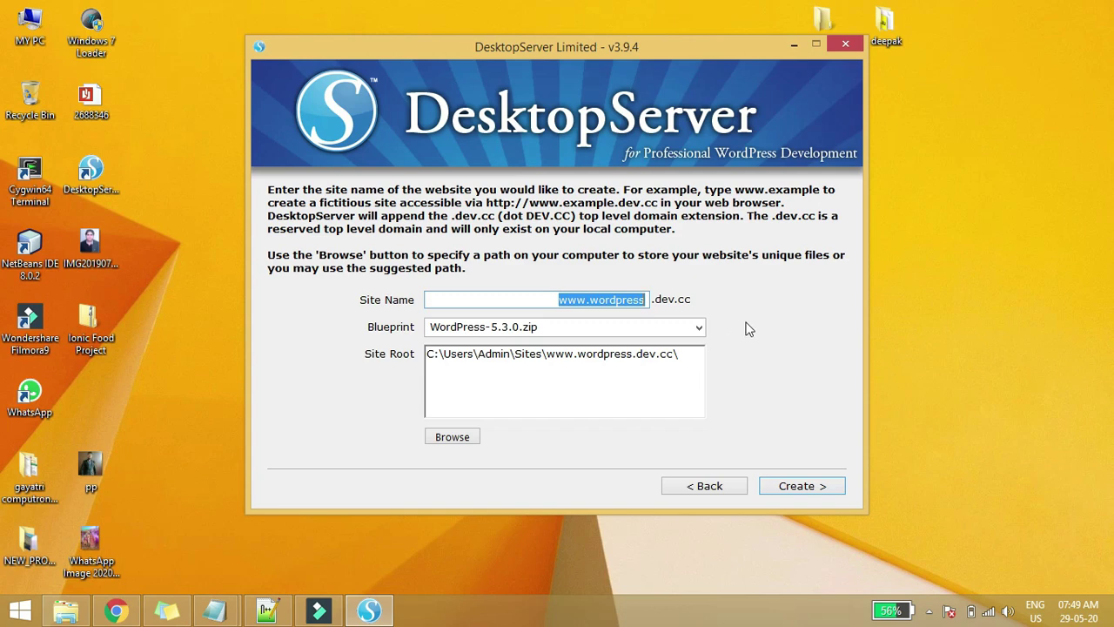
left_click(754, 302)
left_click(739, 305)
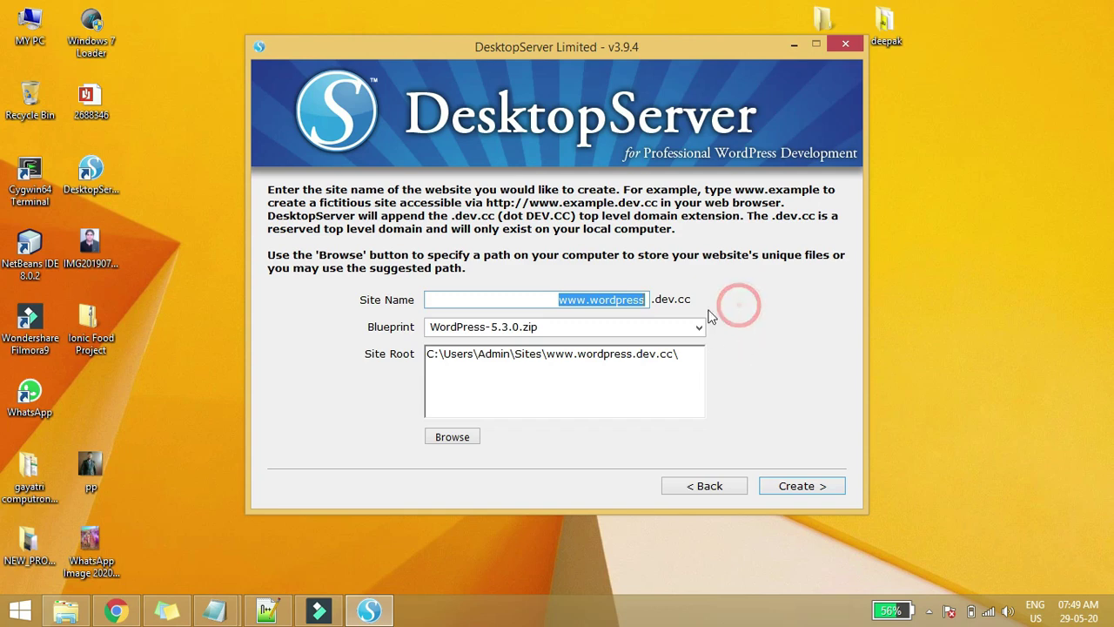
left_click(607, 304)
left_click(545, 304)
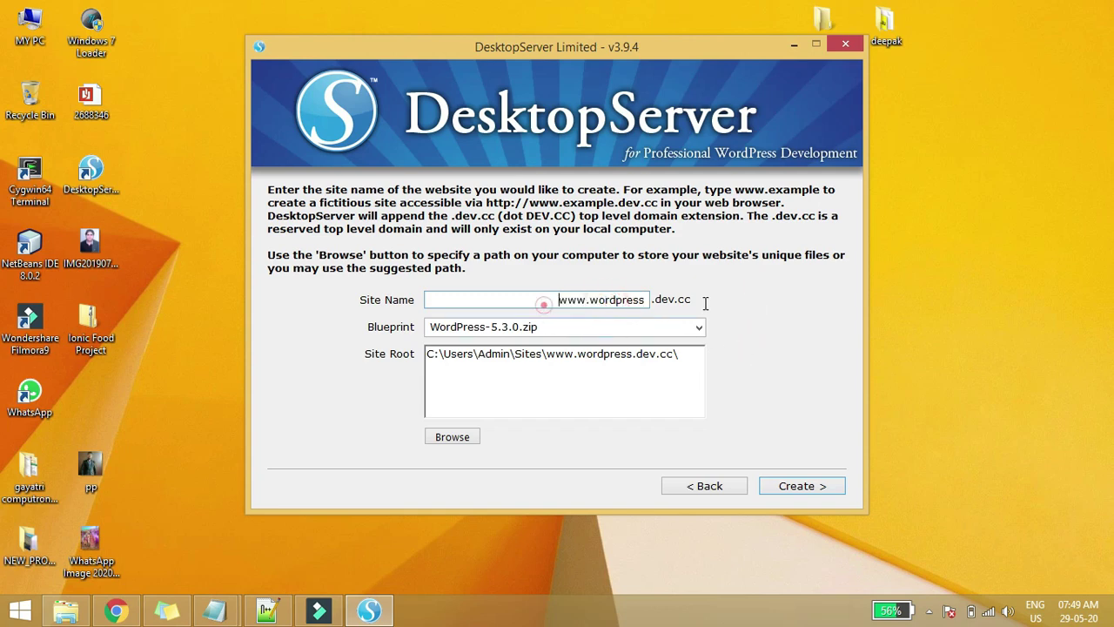
key("shift+End")
left_click(604, 303)
left_click(721, 302)
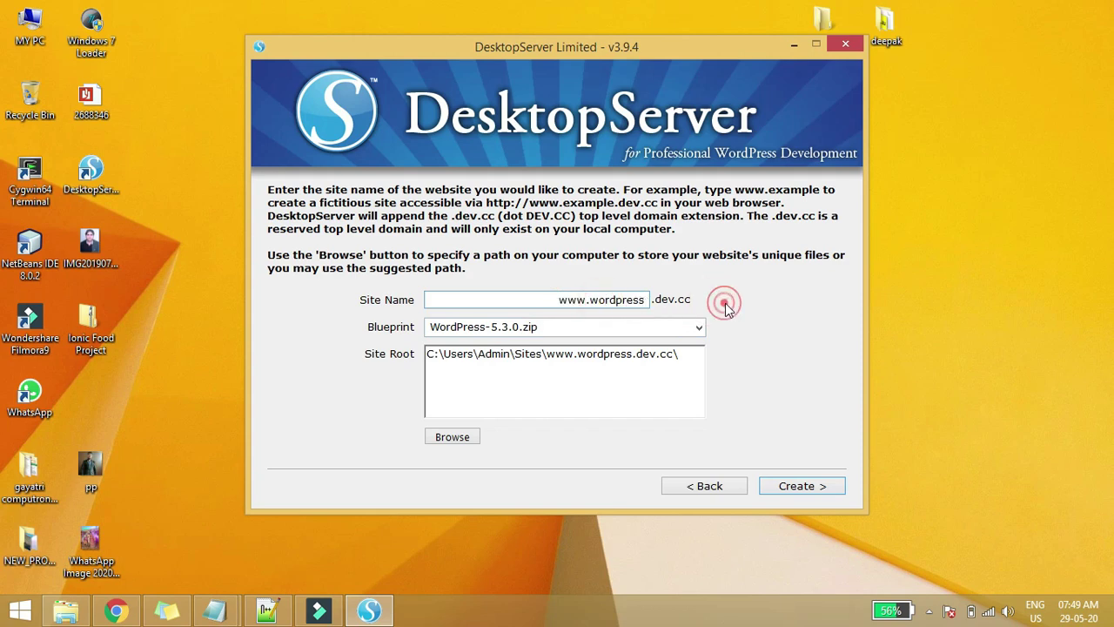
left_click(587, 370)
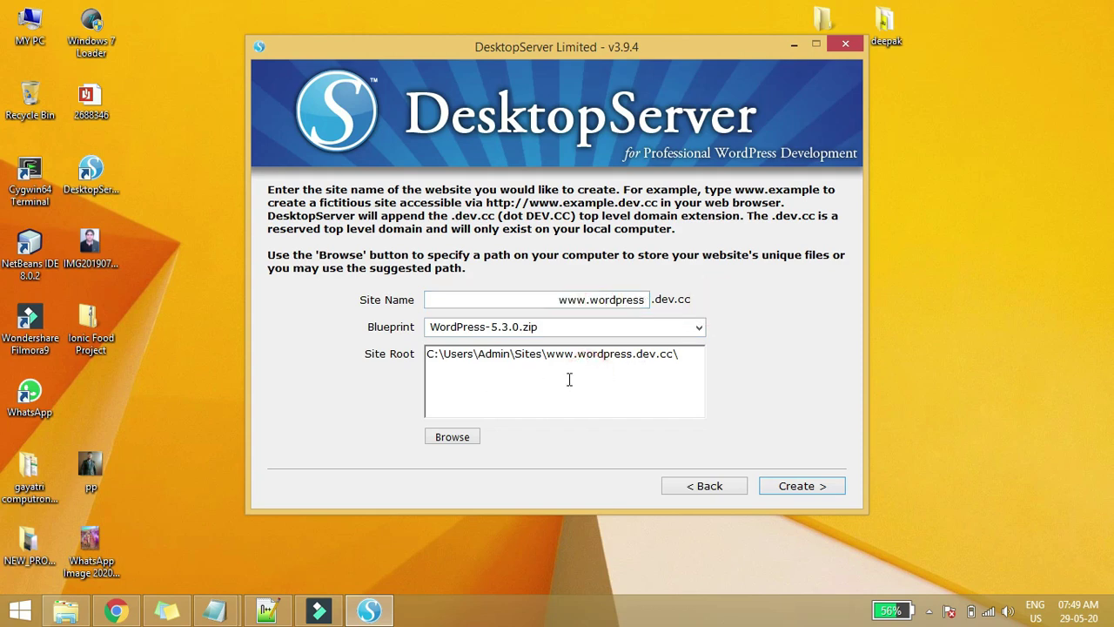
left_click_drag(547, 359, 688, 359)
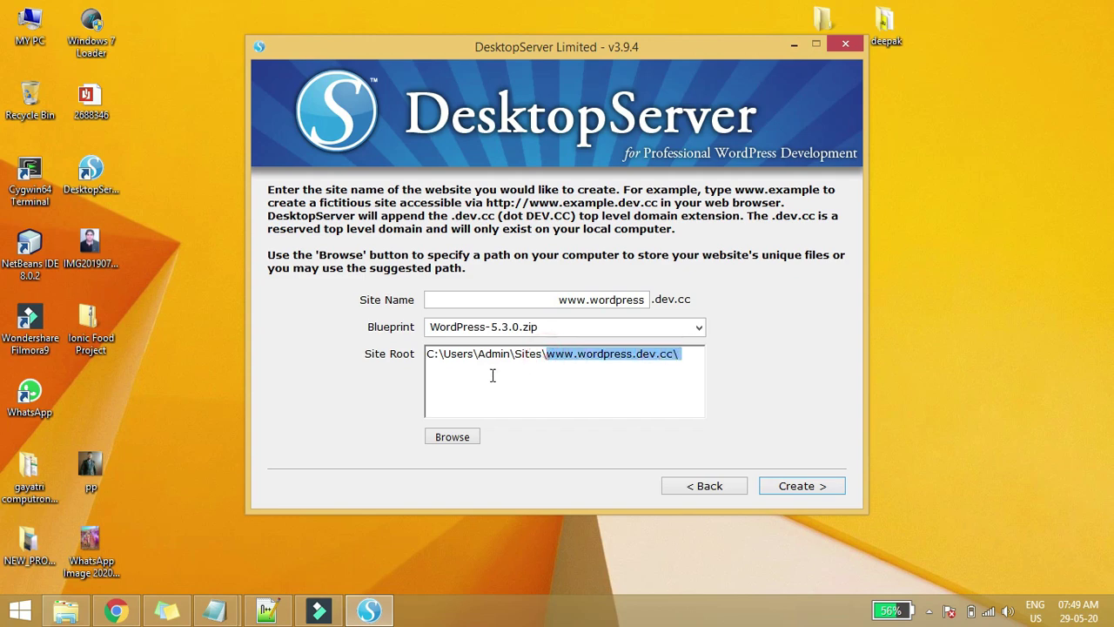
left_click(65, 611)
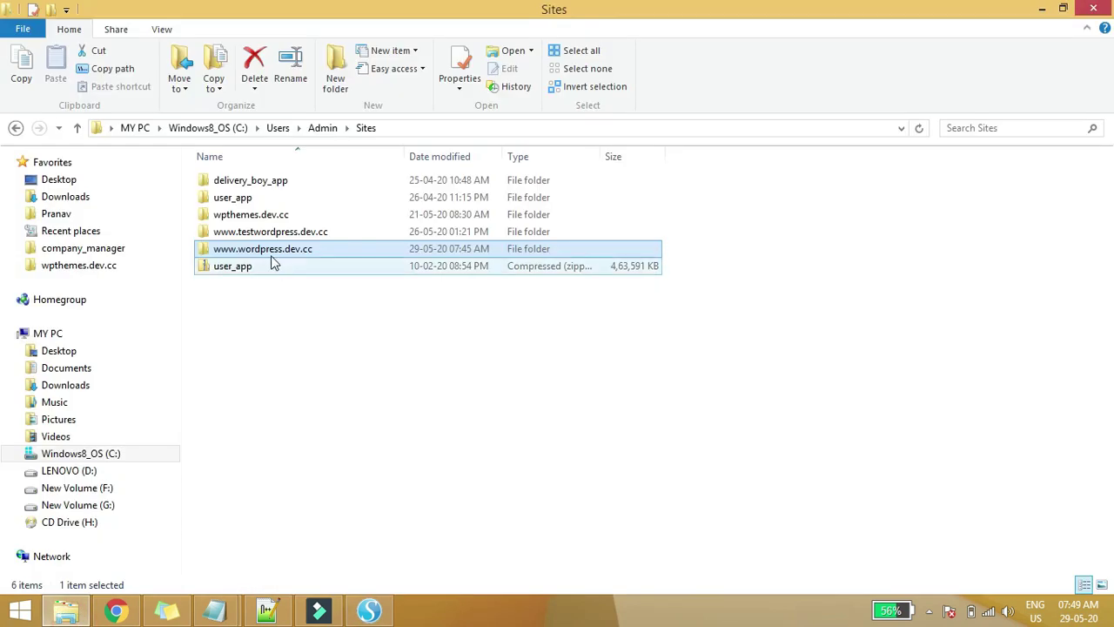
left_click(398, 340)
left_click(292, 254)
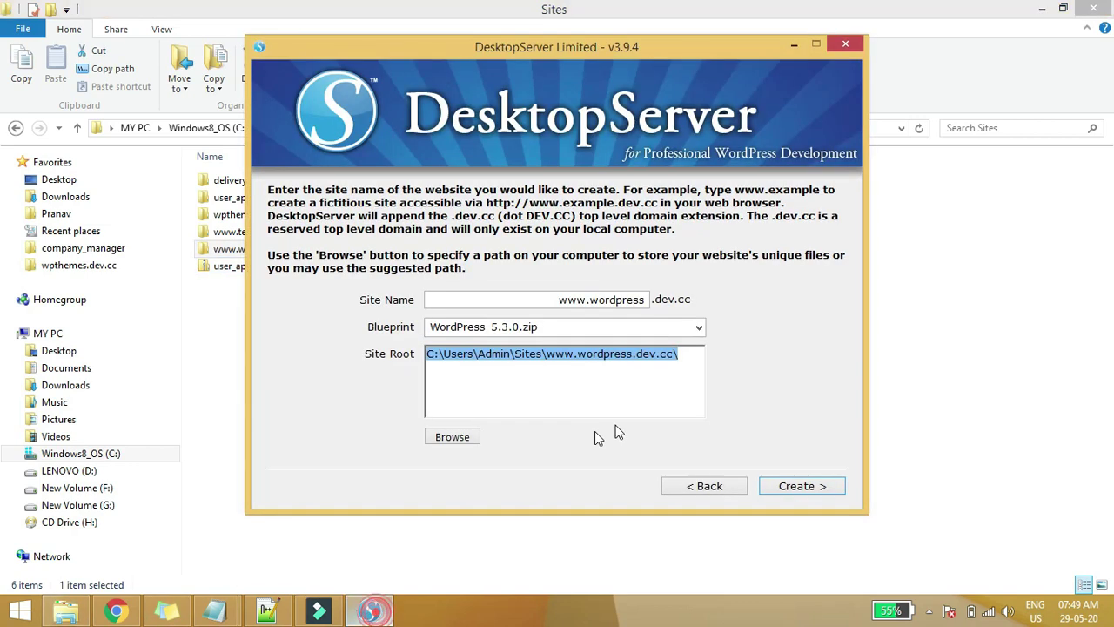
left_click(369, 610)
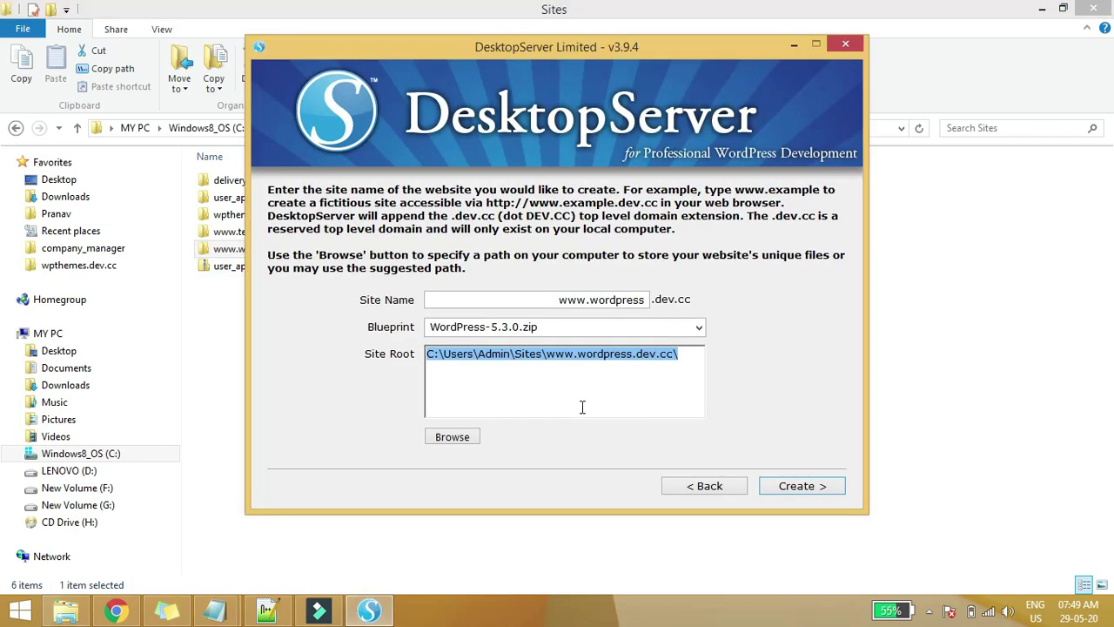
left_click(698, 327)
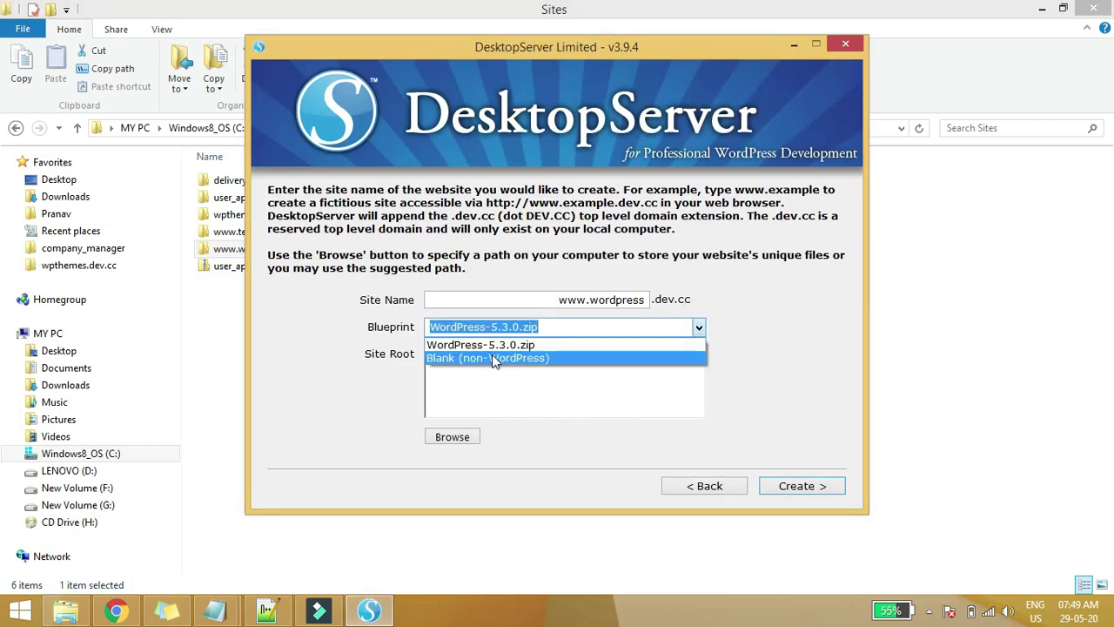
left_click(492, 358)
left_click(795, 490)
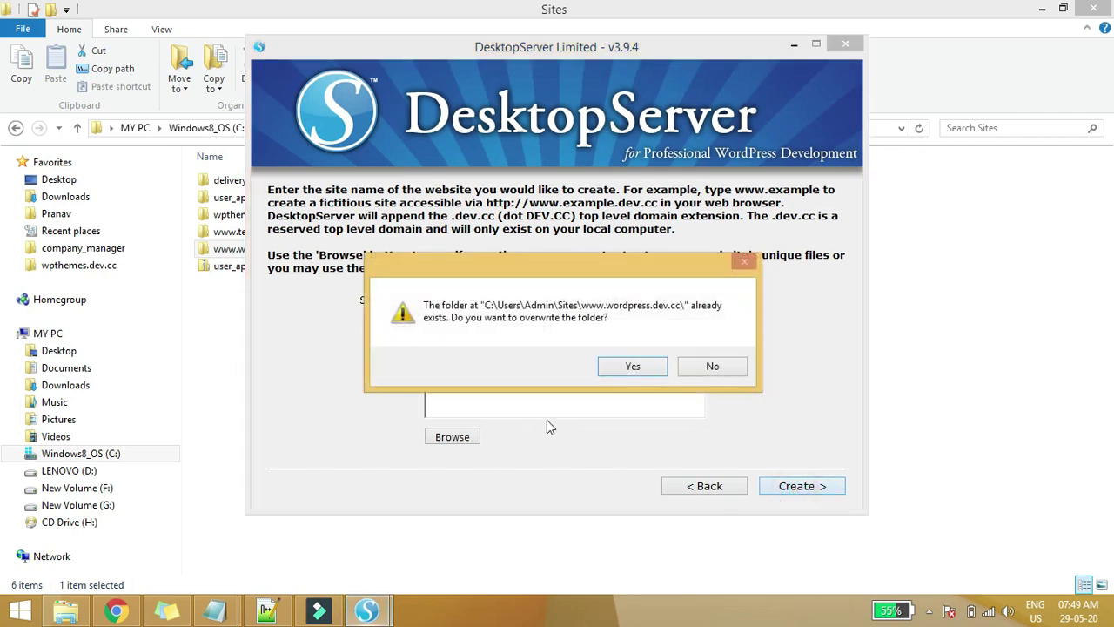
Confirm overwriting the existing site folder and continue to the configuration-complete summary.
left_click(630, 366)
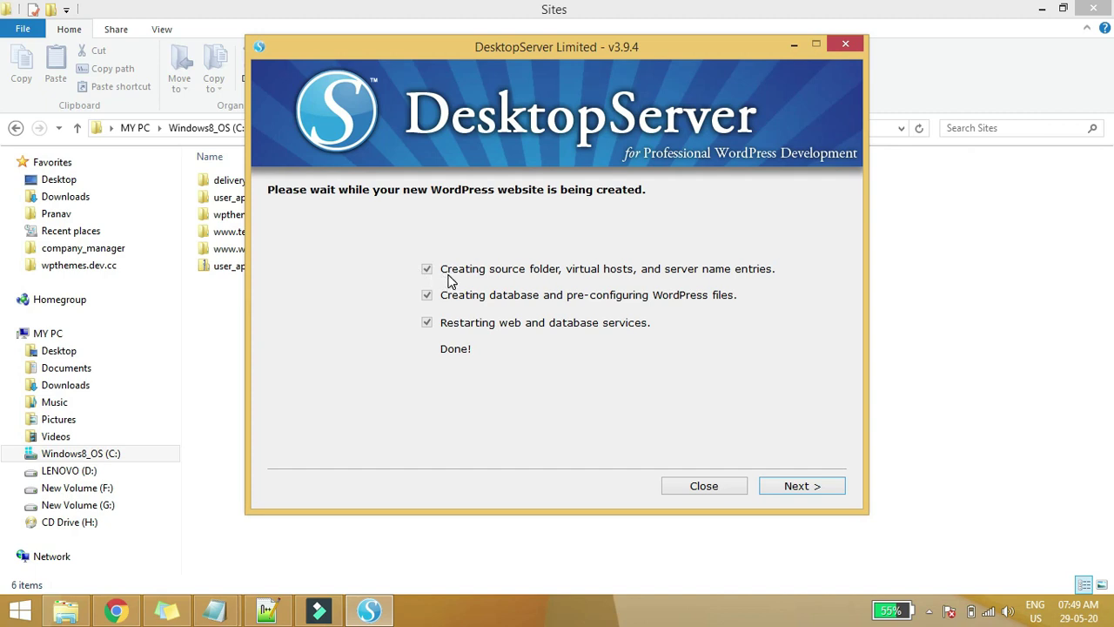
left_click(802, 488)
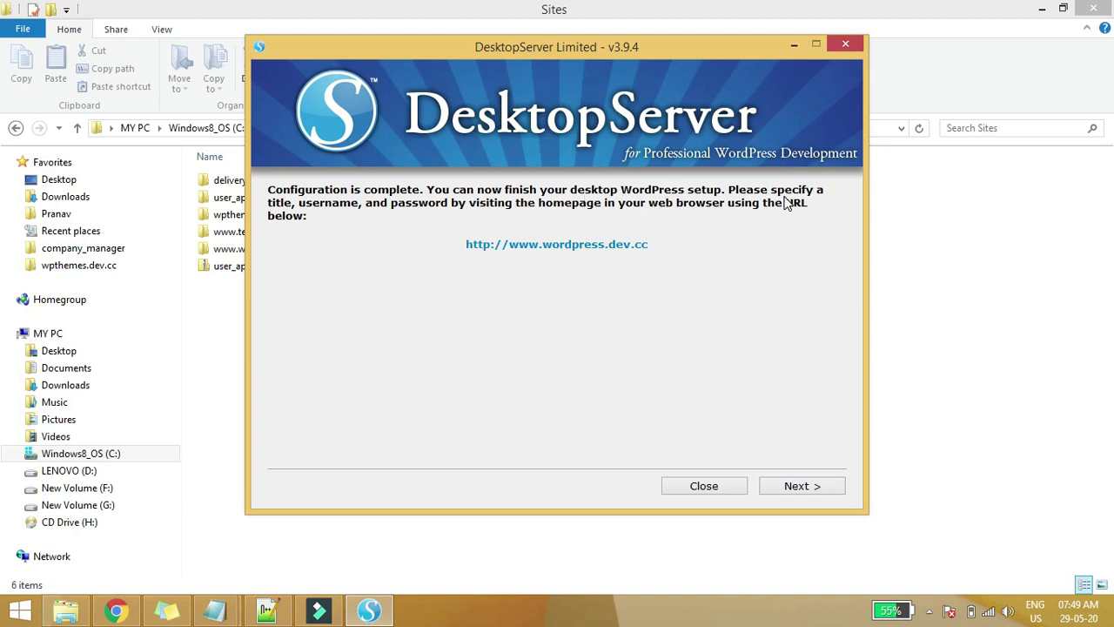
View wordpress.dev.cc's default 'Welcome to your website!' page in Chrome, then return to the Sites folder.
left_click(580, 246)
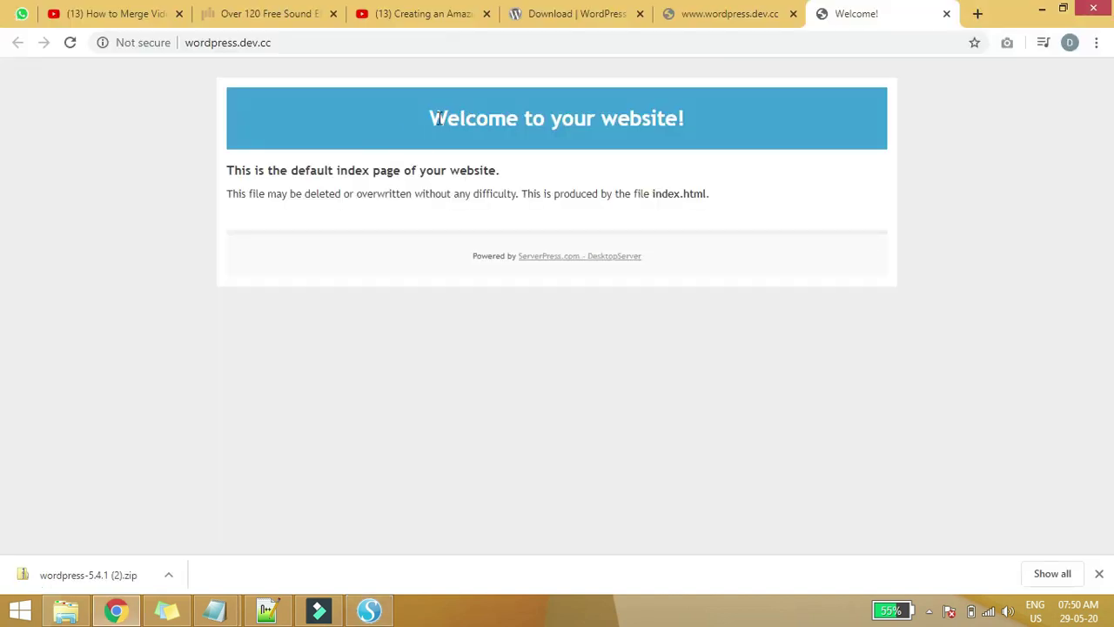
left_click_drag(430, 117, 704, 117)
left_click(704, 117)
left_click(63, 611)
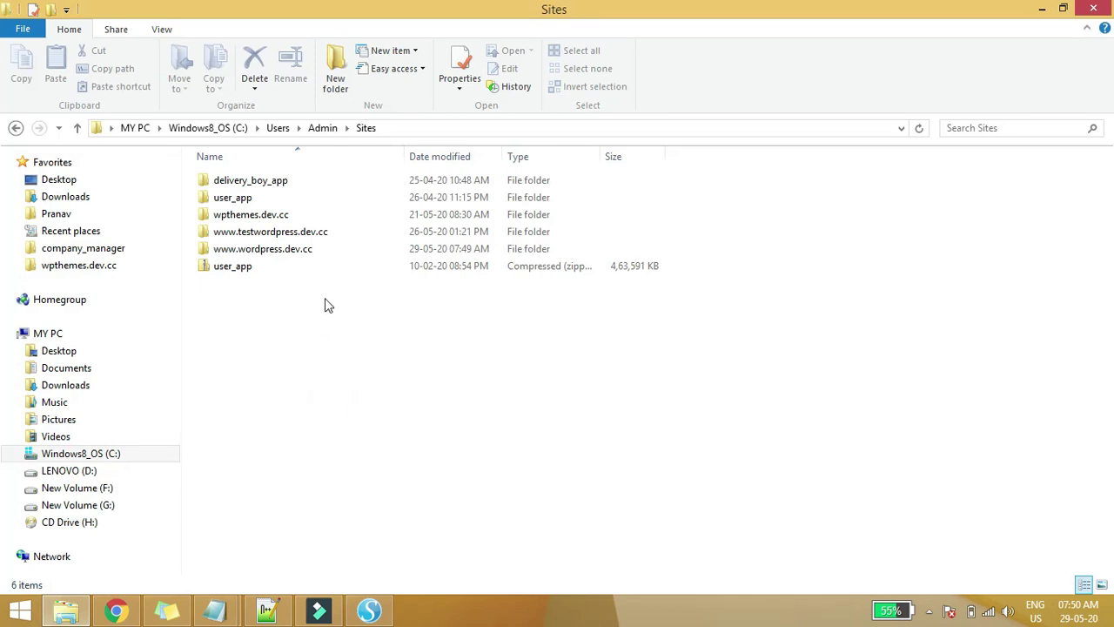
left_click(253, 251)
double_click(252, 250)
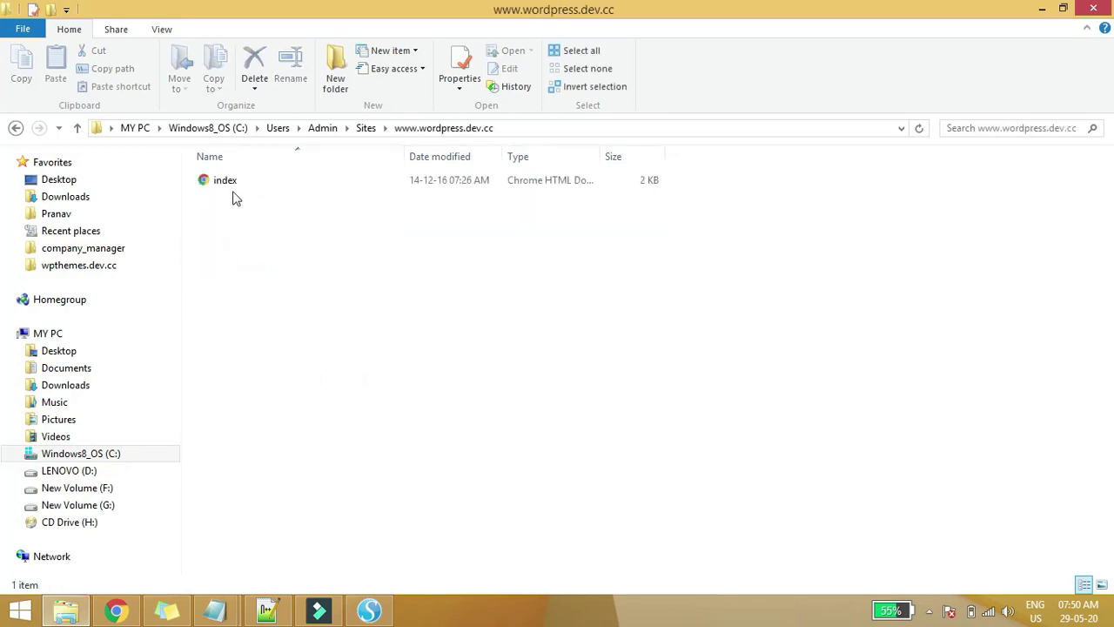
left_click(230, 185)
left_click(322, 246)
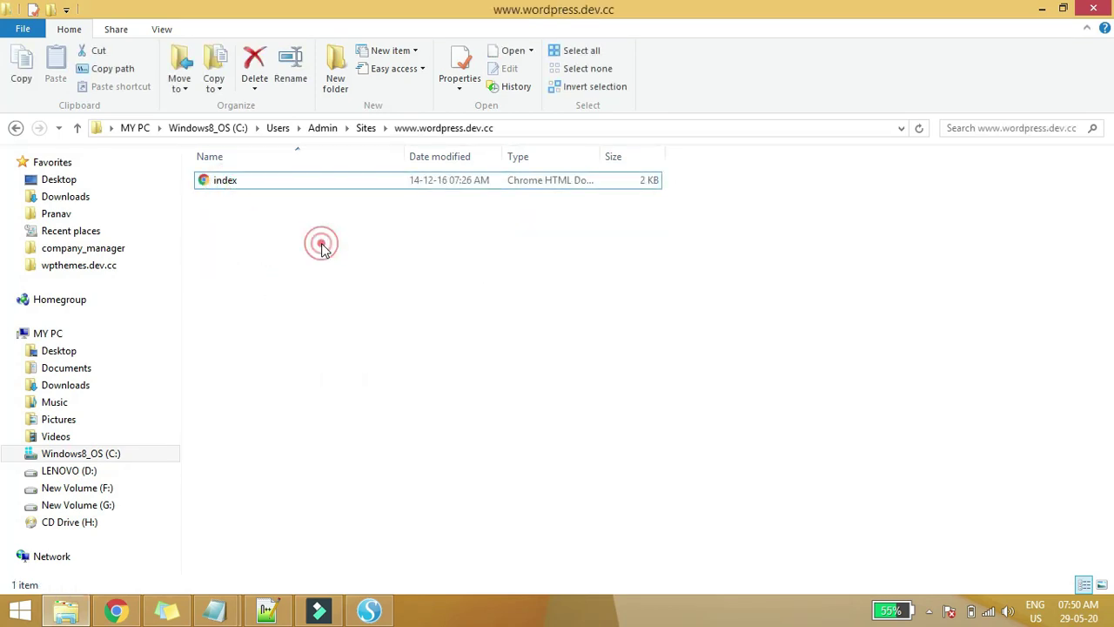
left_click(253, 194)
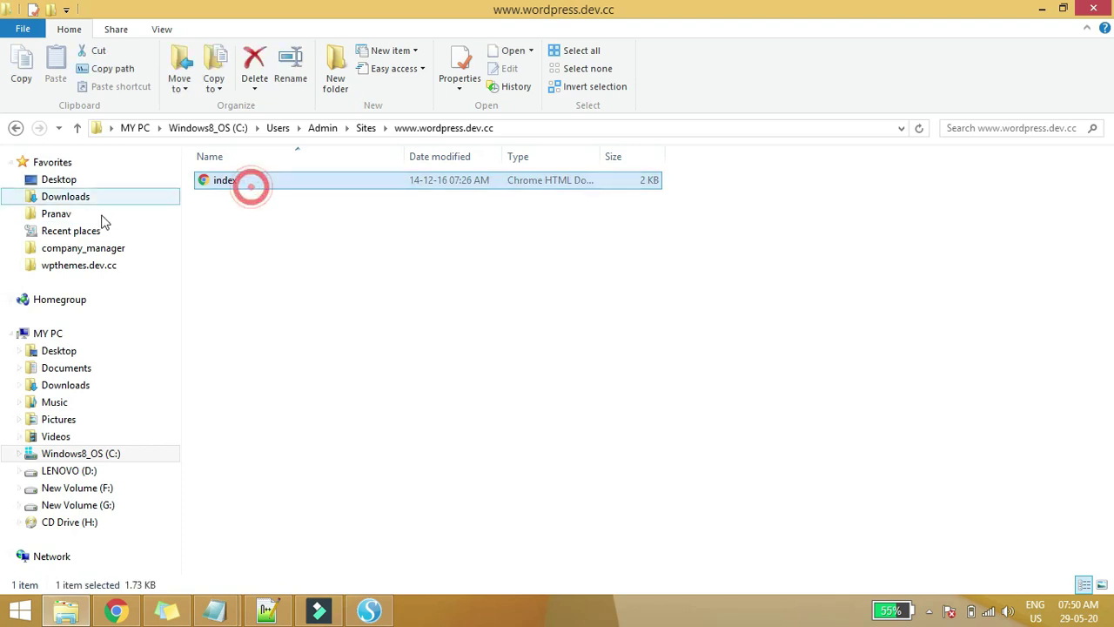
left_click(70, 198)
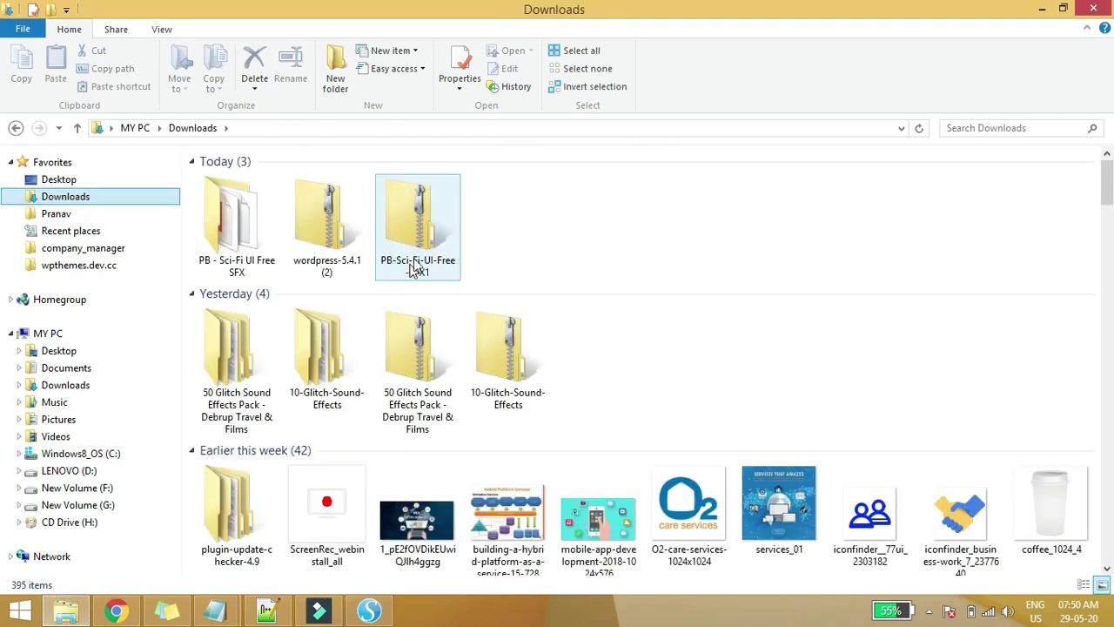
left_click(301, 253)
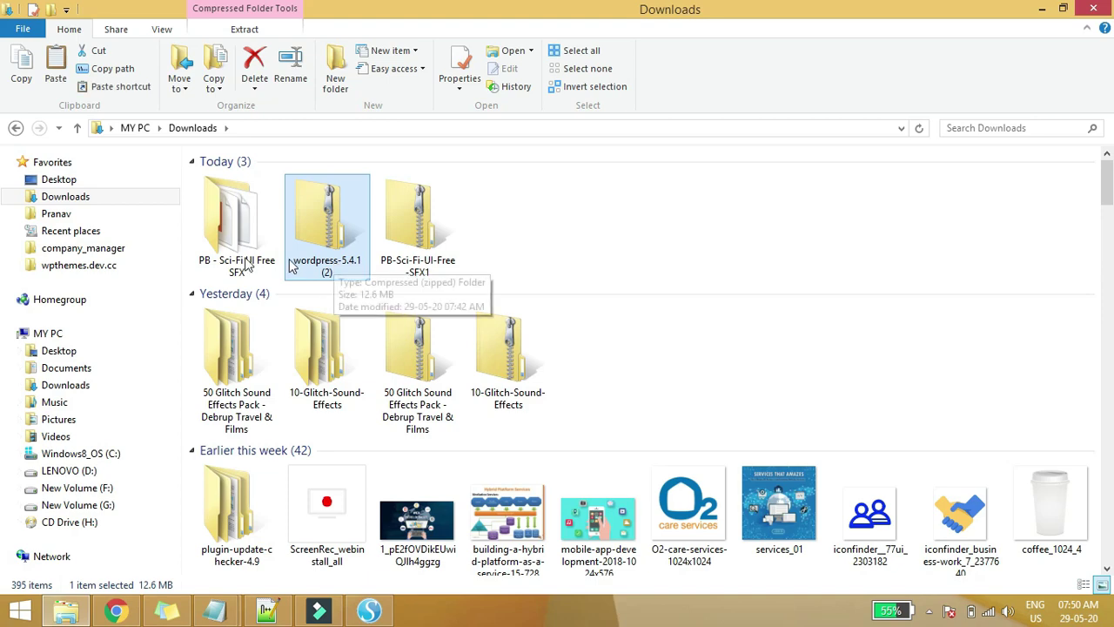
left_click(16, 127)
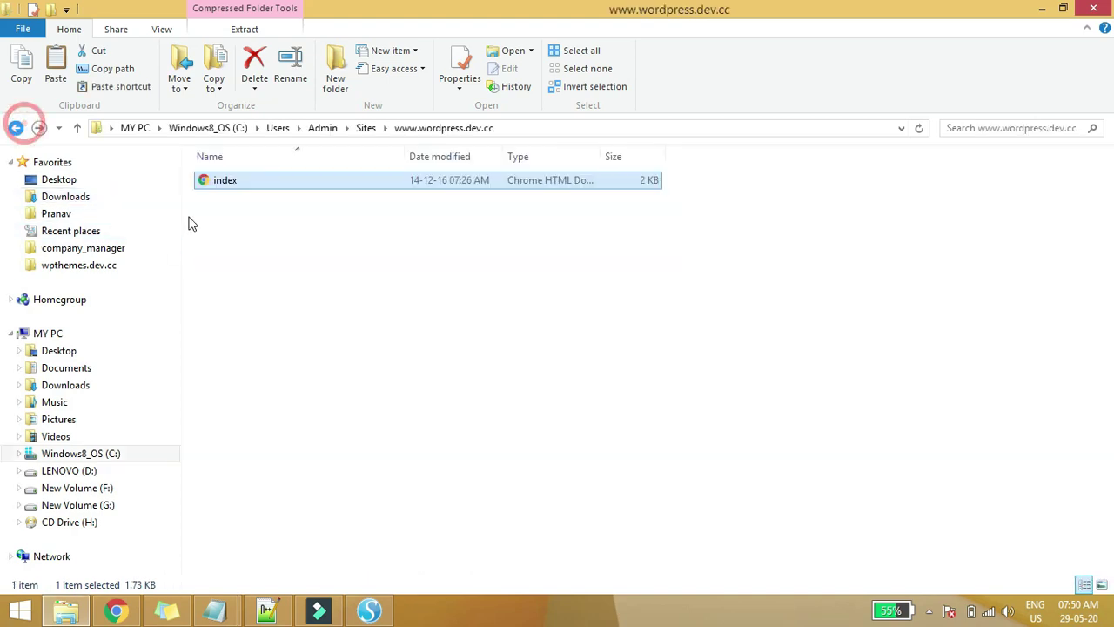
left_click(484, 329)
left_click(235, 183)
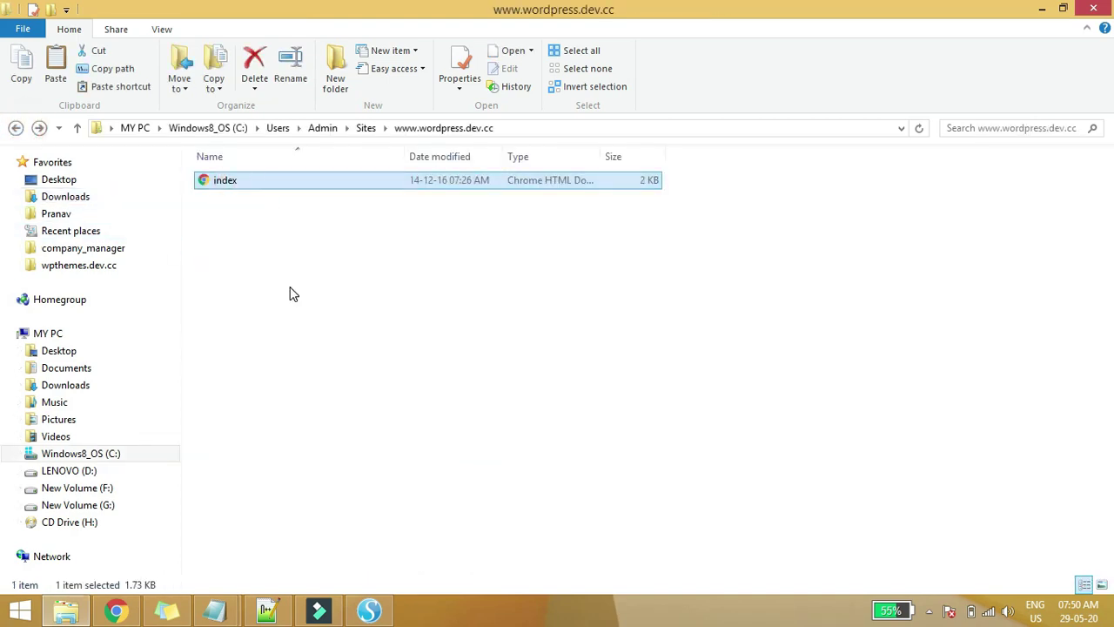
key("shift+Delete")
key("Return")
Paste the WordPress 5.4.1 zip into the site folder and extract it there.
left_click(292, 294)
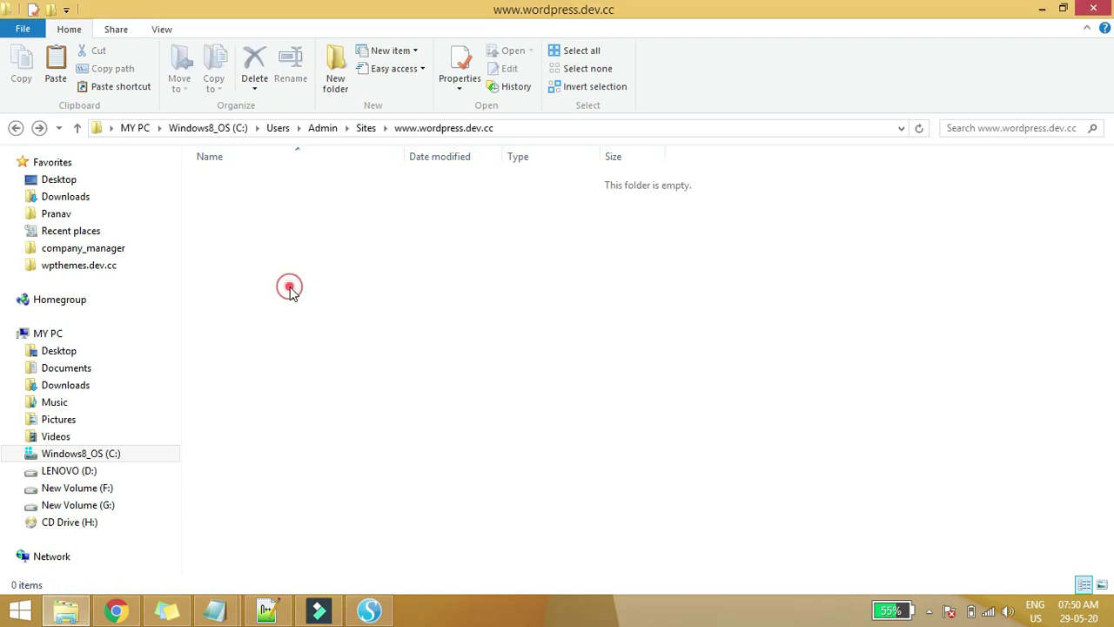
key("ctrl+v")
right_click(242, 192)
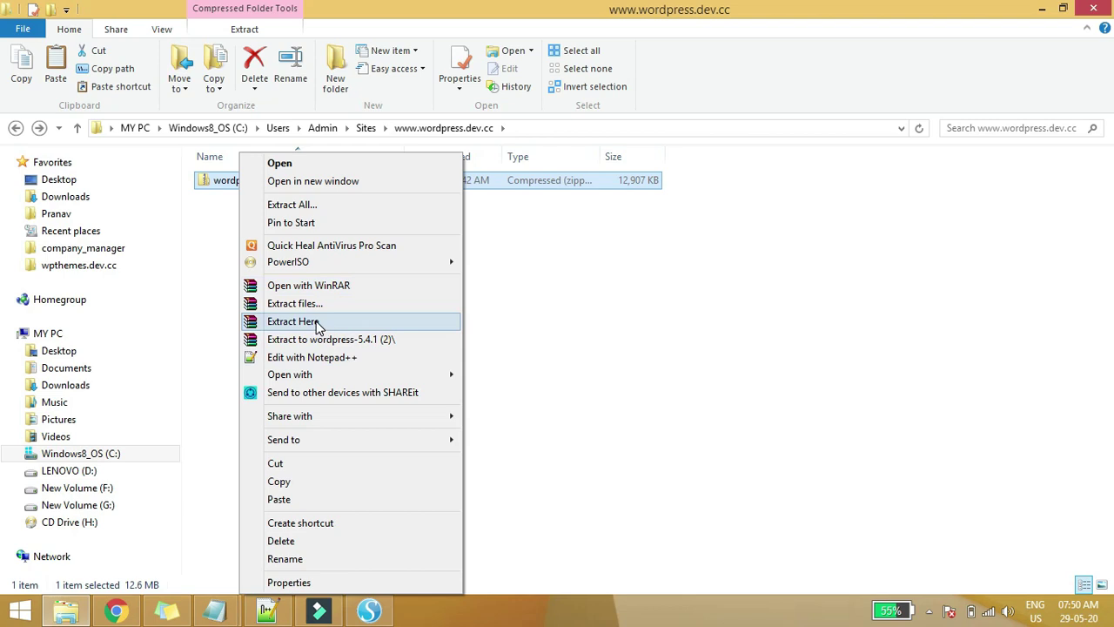
left_click(318, 321)
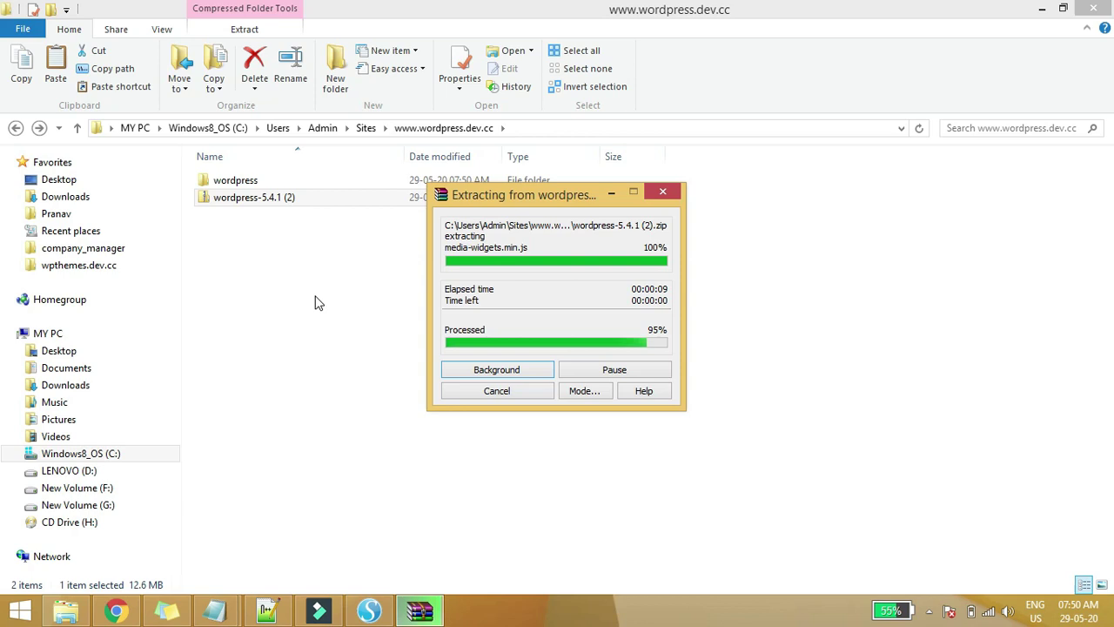
left_click(369, 284)
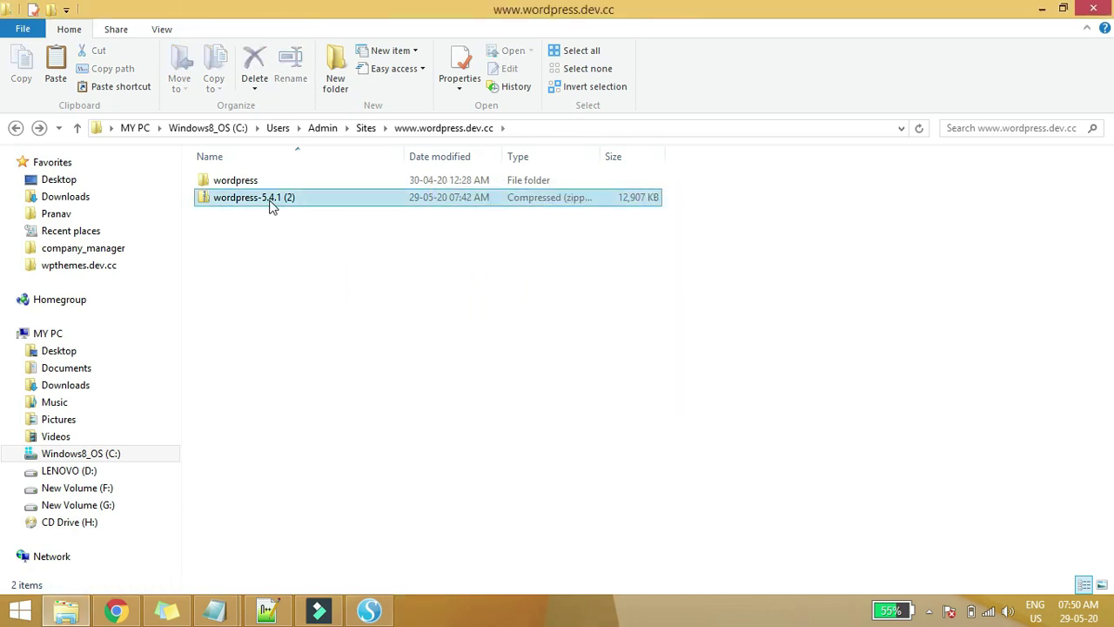
key("shift+Delete")
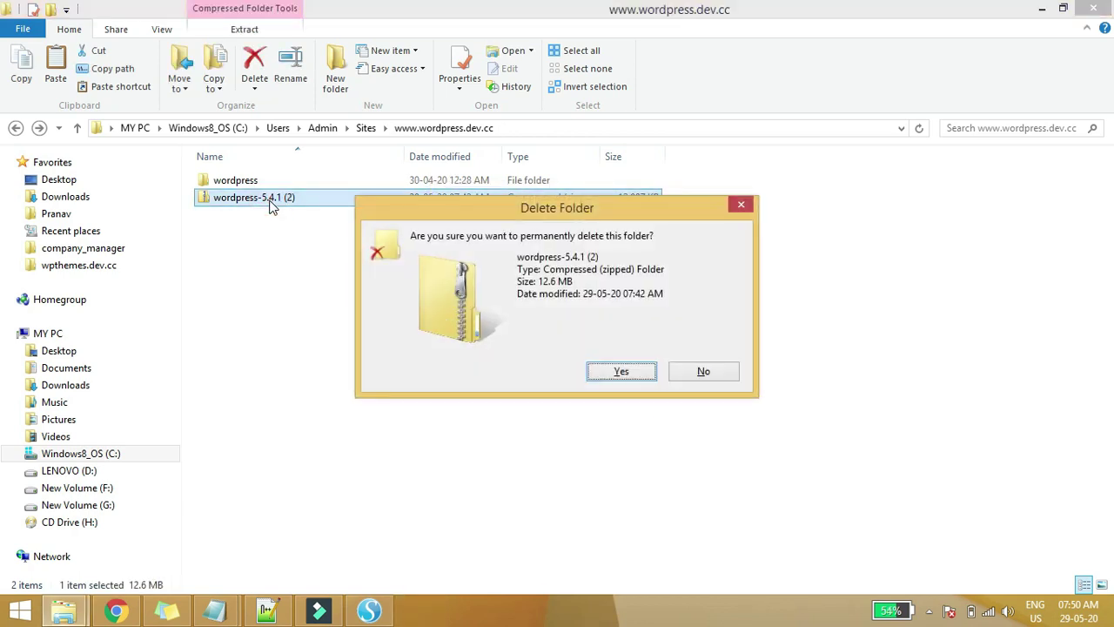
key("Return")
double_click(241, 183)
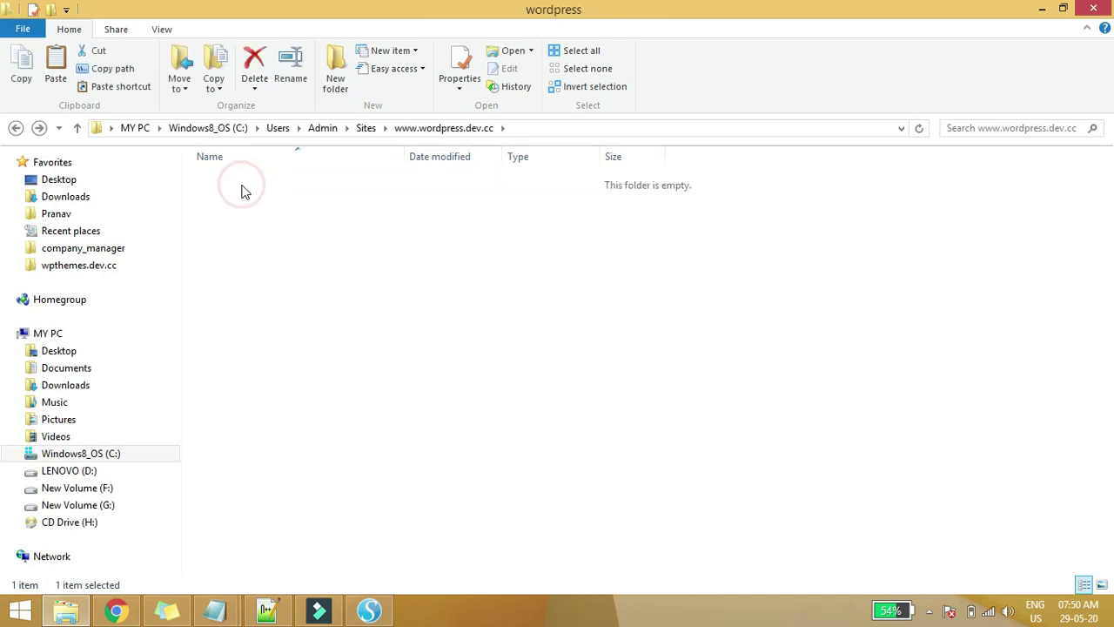
key("ctrl+a")
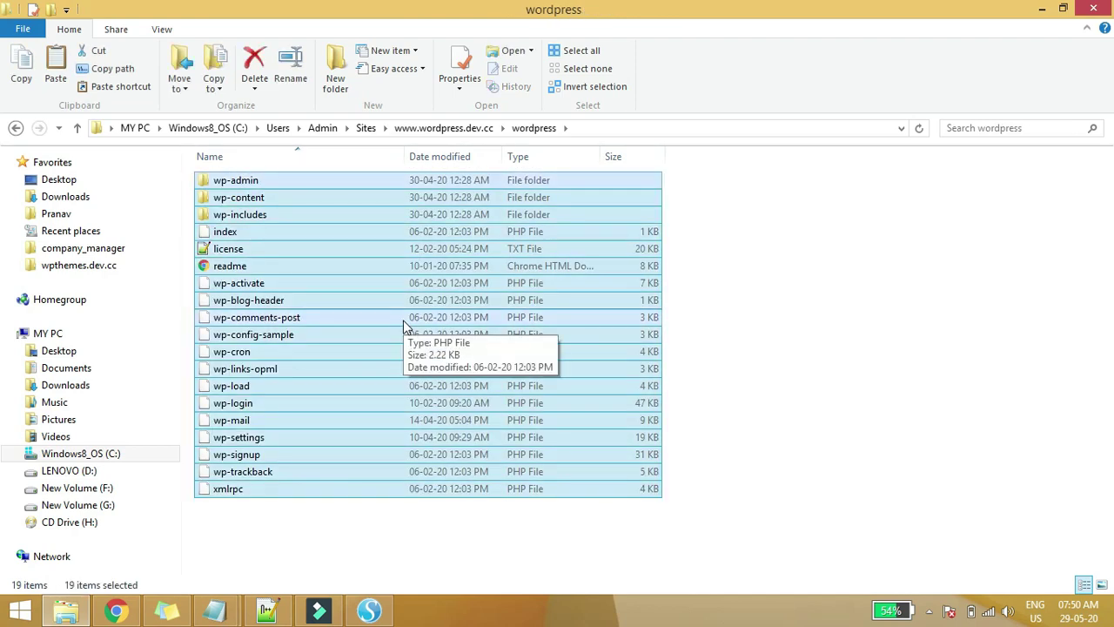
left_click(444, 128)
left_click(289, 382)
key("ctrl+v")
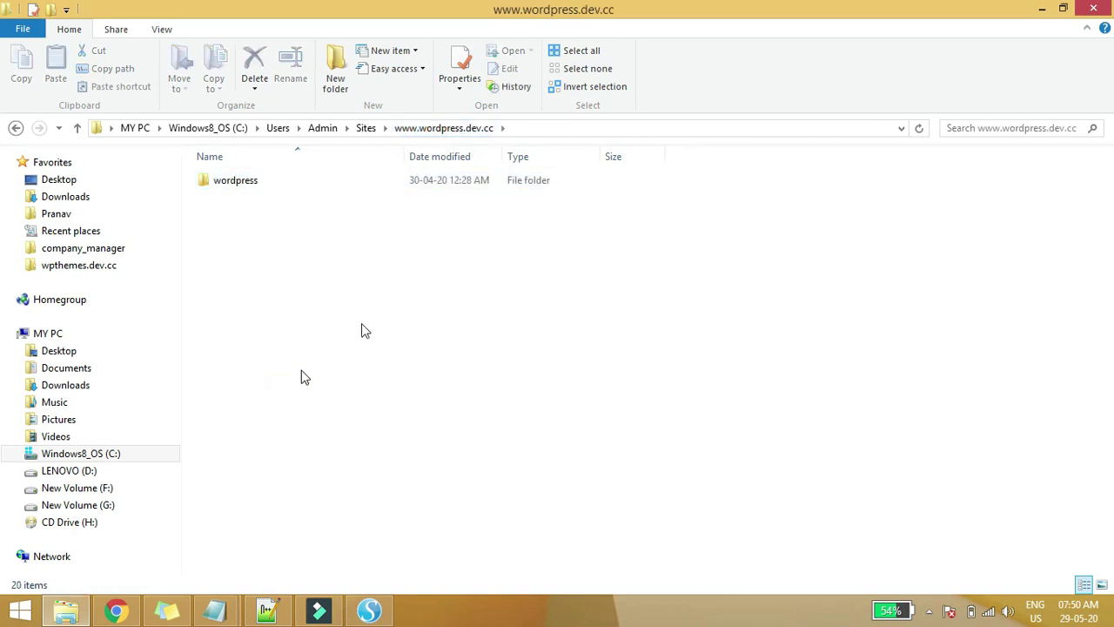
Delete the emptied wordpress folder, leaving 19 items in the site folder.
left_click(228, 180)
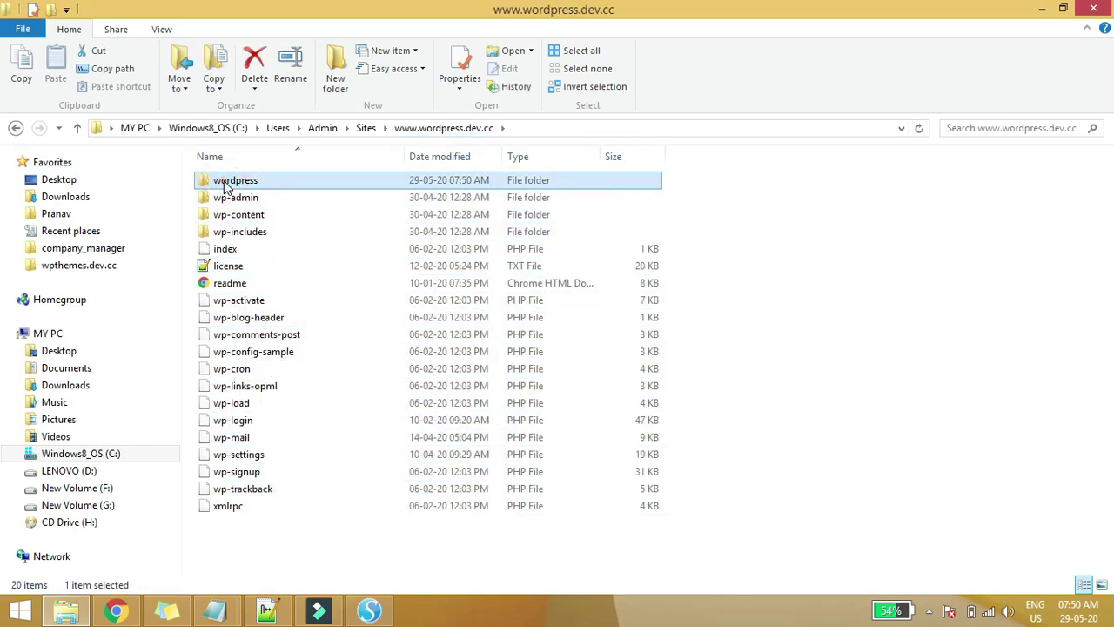
key("shift+Delete")
key("Return")
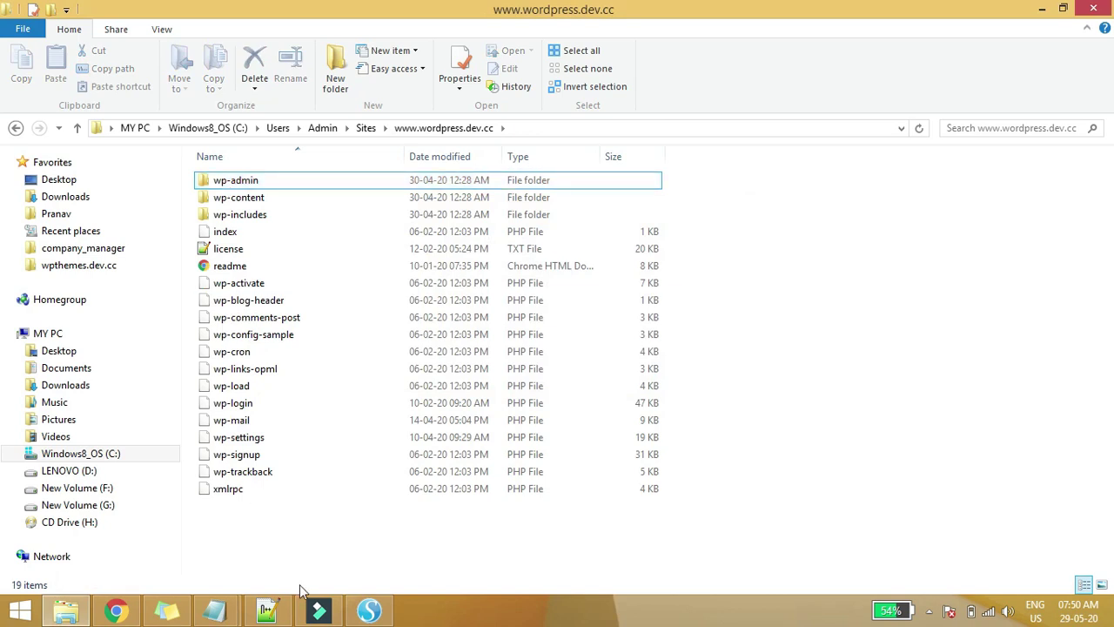
left_click_drag(299, 511, 296, 174)
left_click(299, 536)
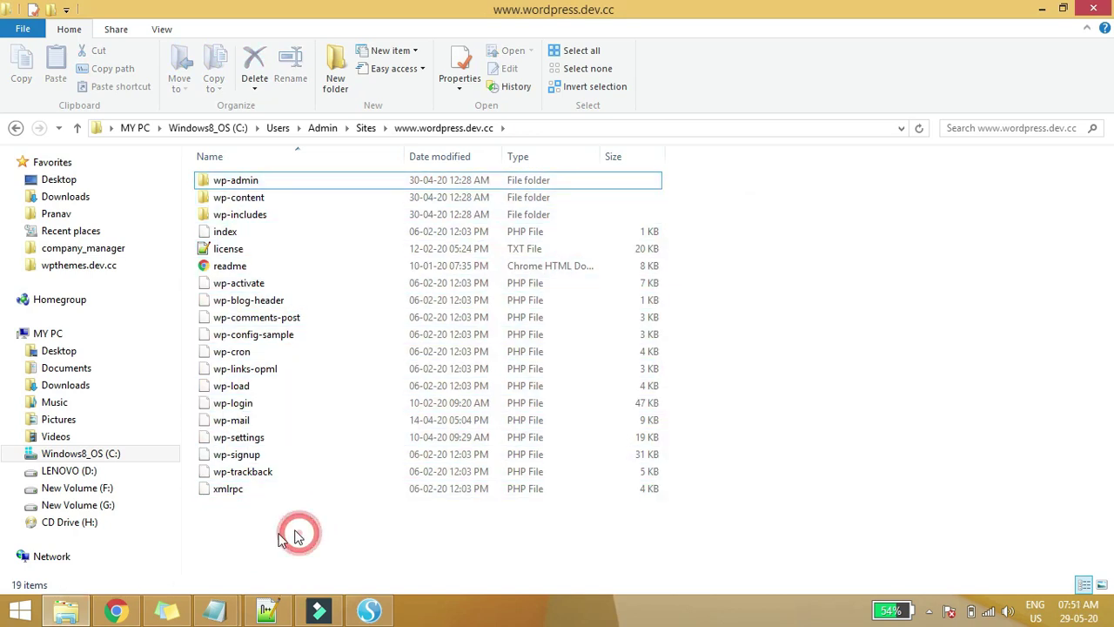
Reload wordpress.dev.cc and continue setup in English (United States) to the database details page.
left_click(117, 611)
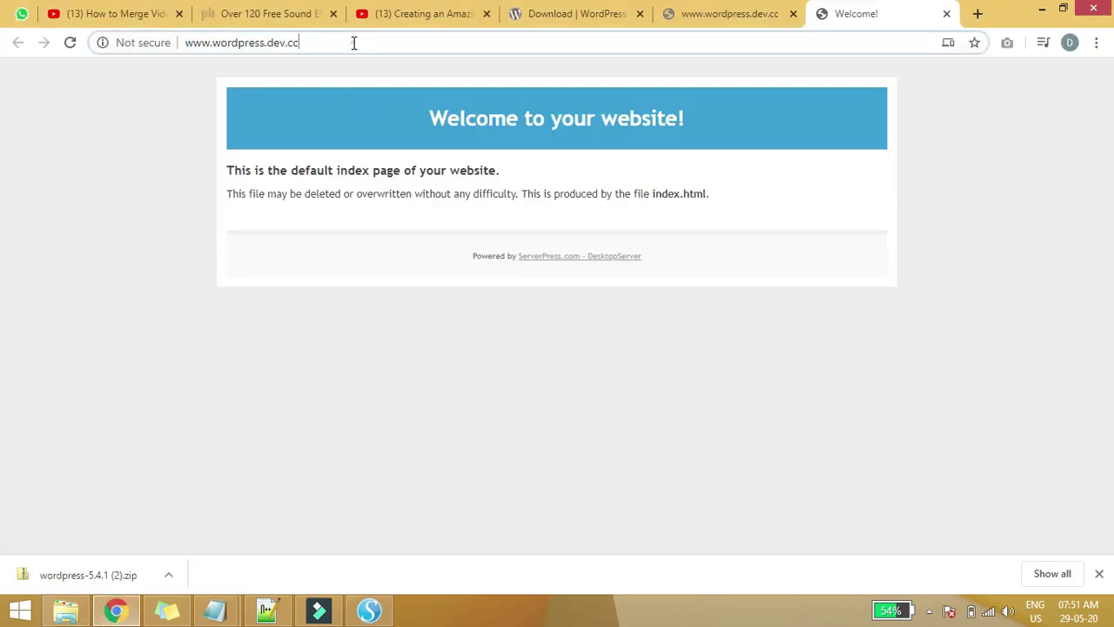
key("Return")
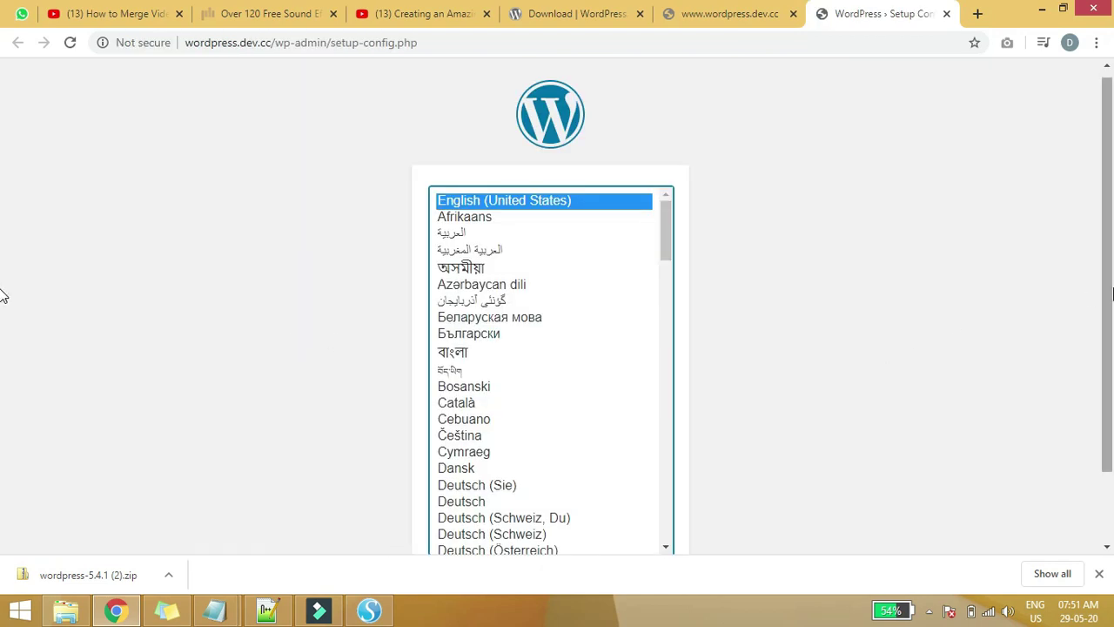
scroll(7, 292, "down", 1)
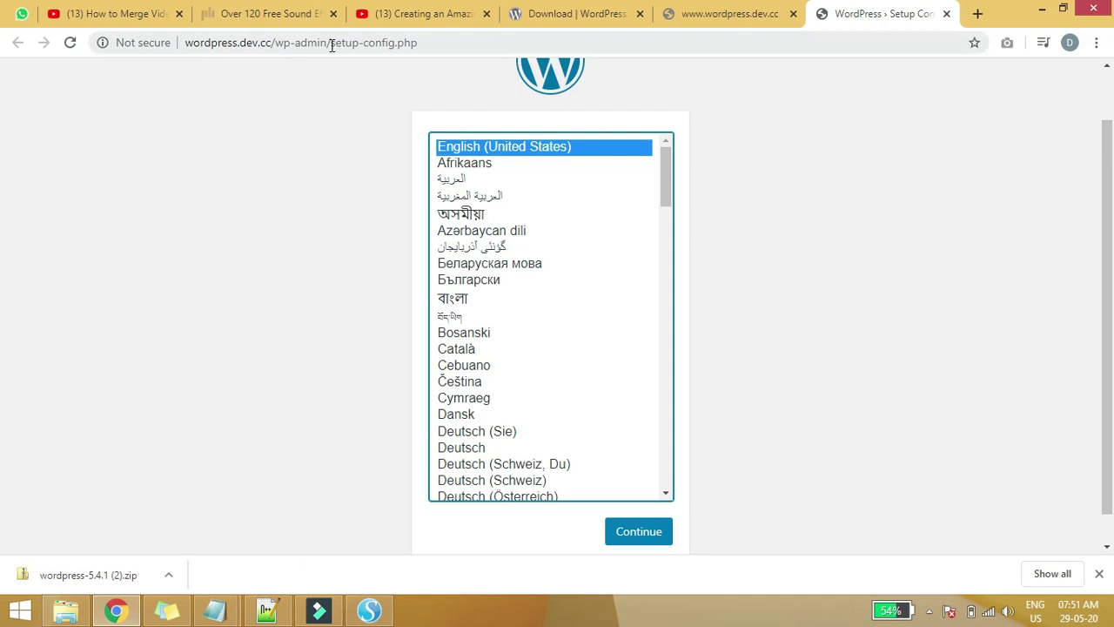
left_click_drag(331, 43, 418, 43)
left_click(304, 349)
scroll(4, 339, "up", 1)
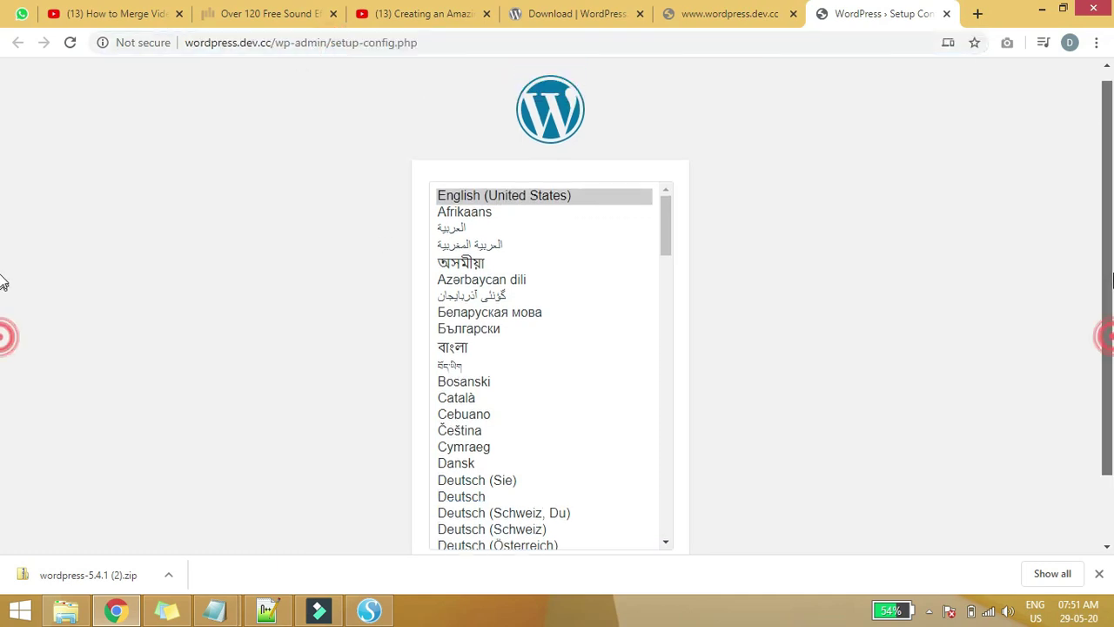
scroll(3, 348, "down", 1)
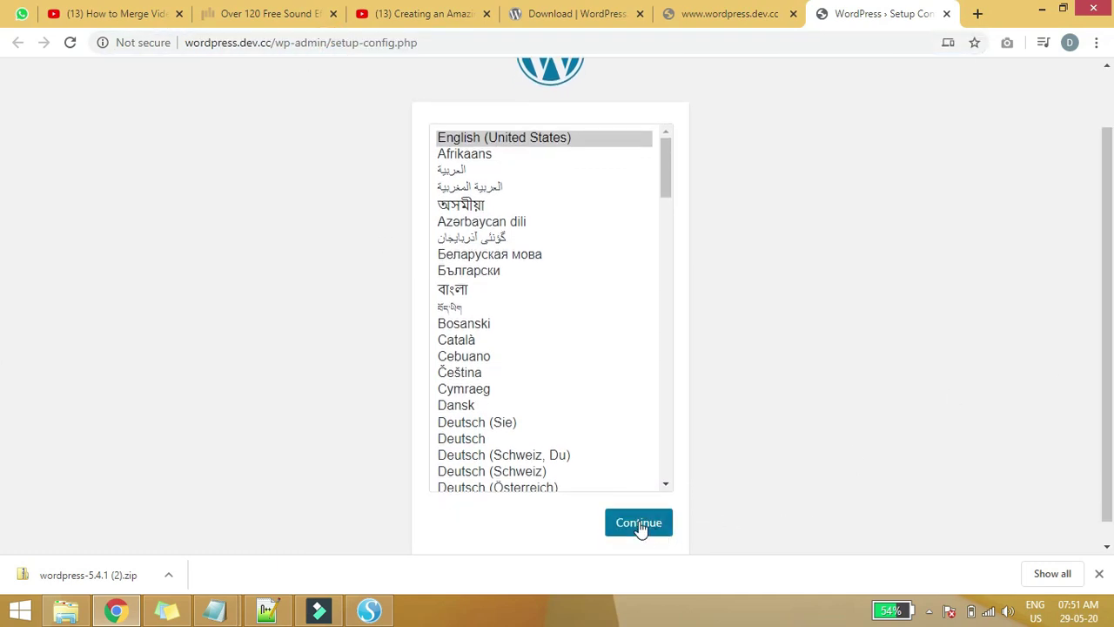
left_click(1099, 575)
left_click(640, 539)
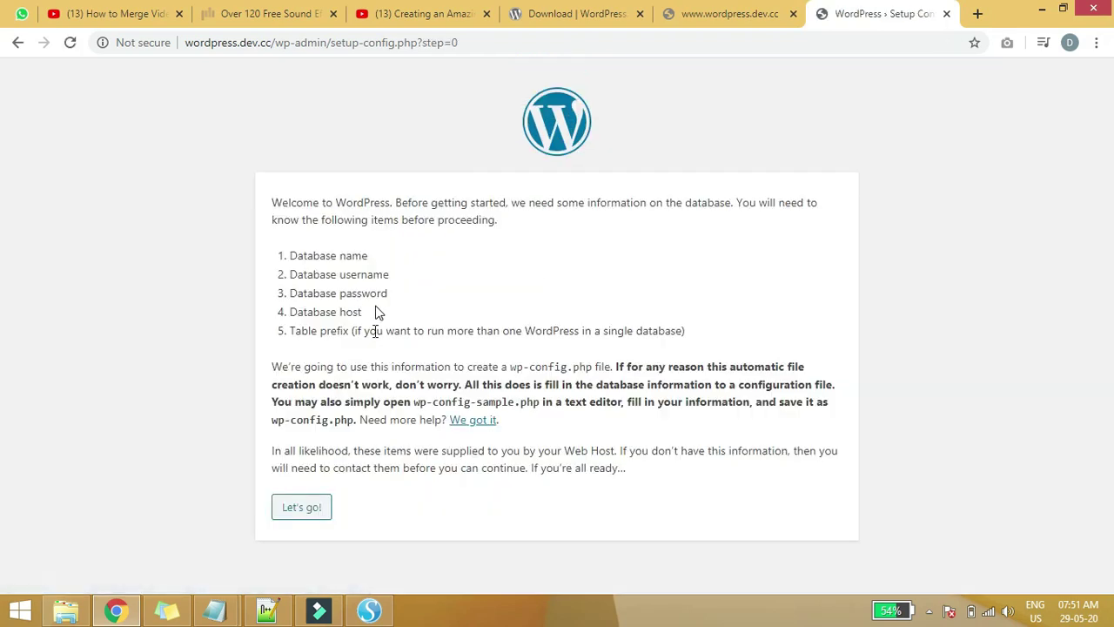
left_click(300, 517)
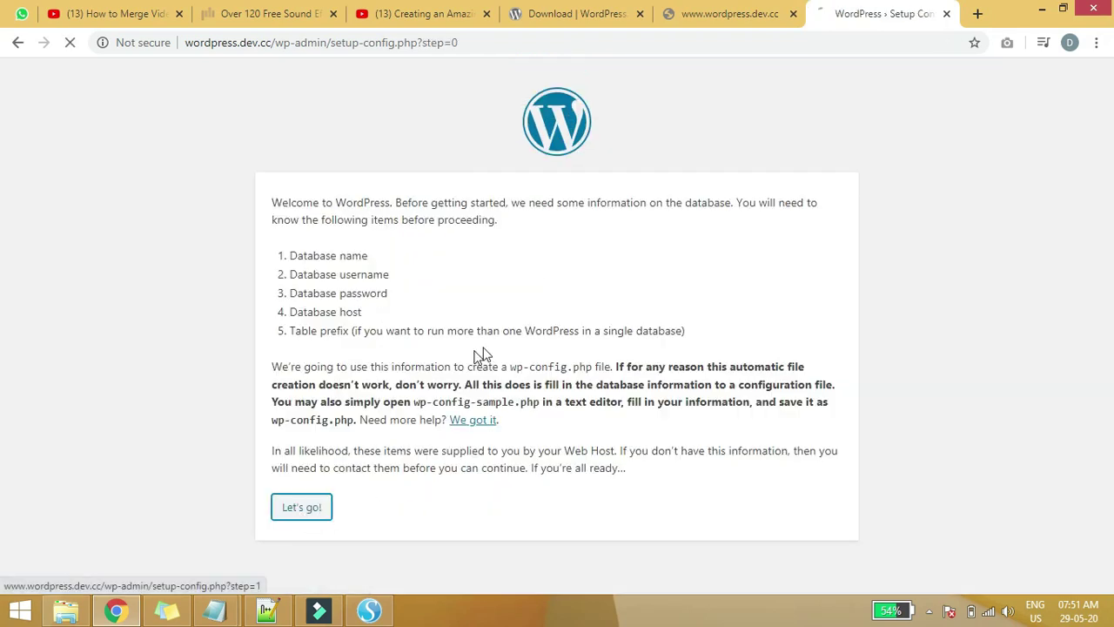
Keep wordpress as the database name and enter root as the username.
double_click(493, 246)
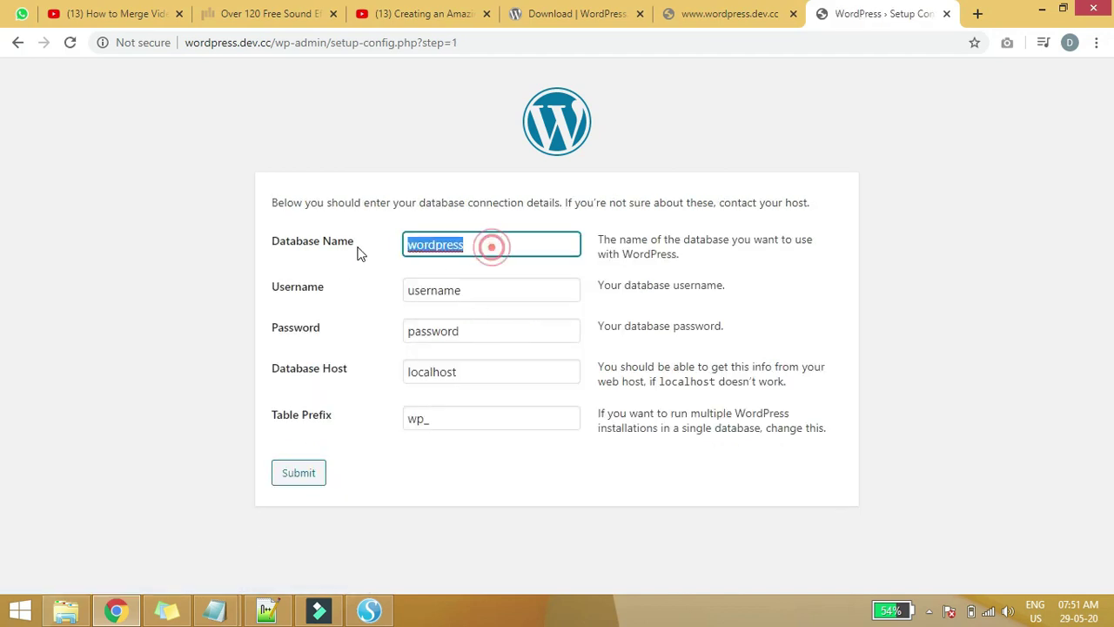
left_click(487, 252)
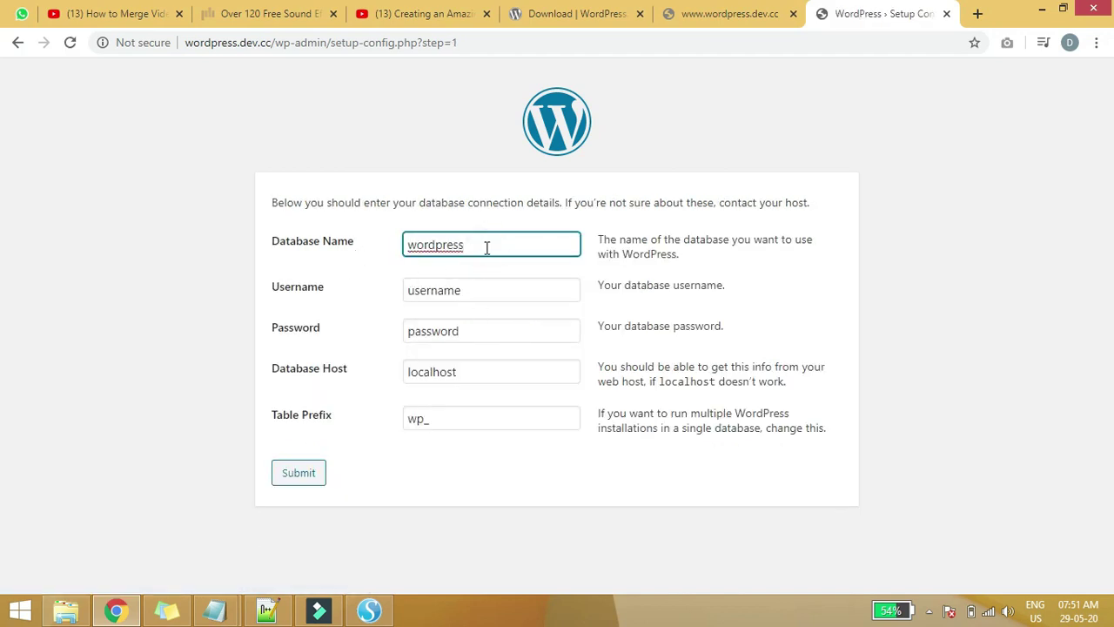
double_click(487, 247)
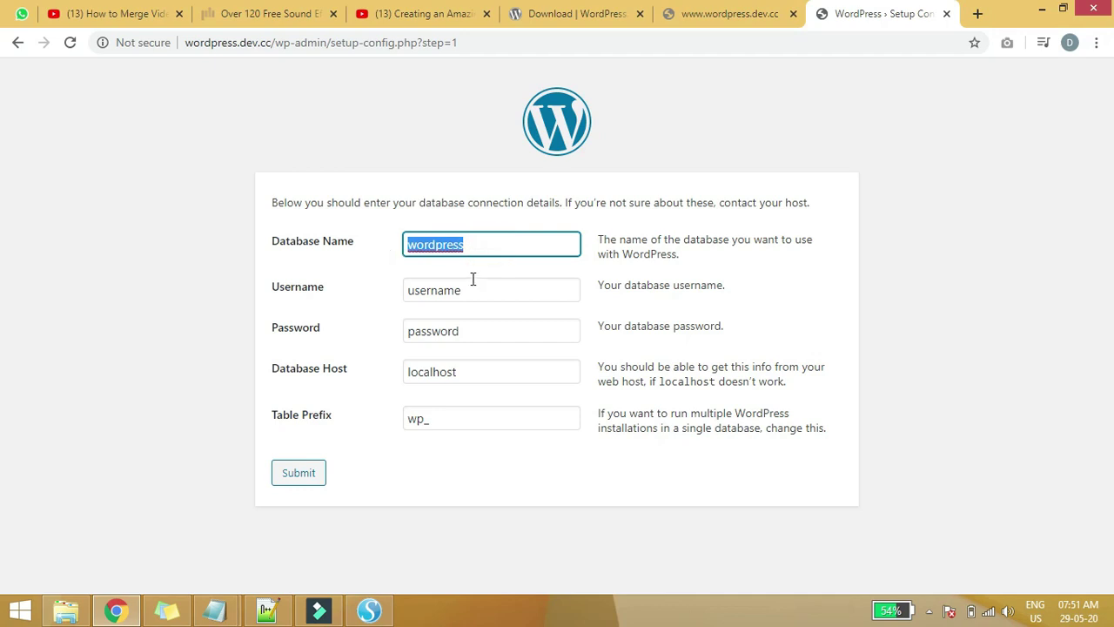
left_click(489, 248)
double_click(488, 248)
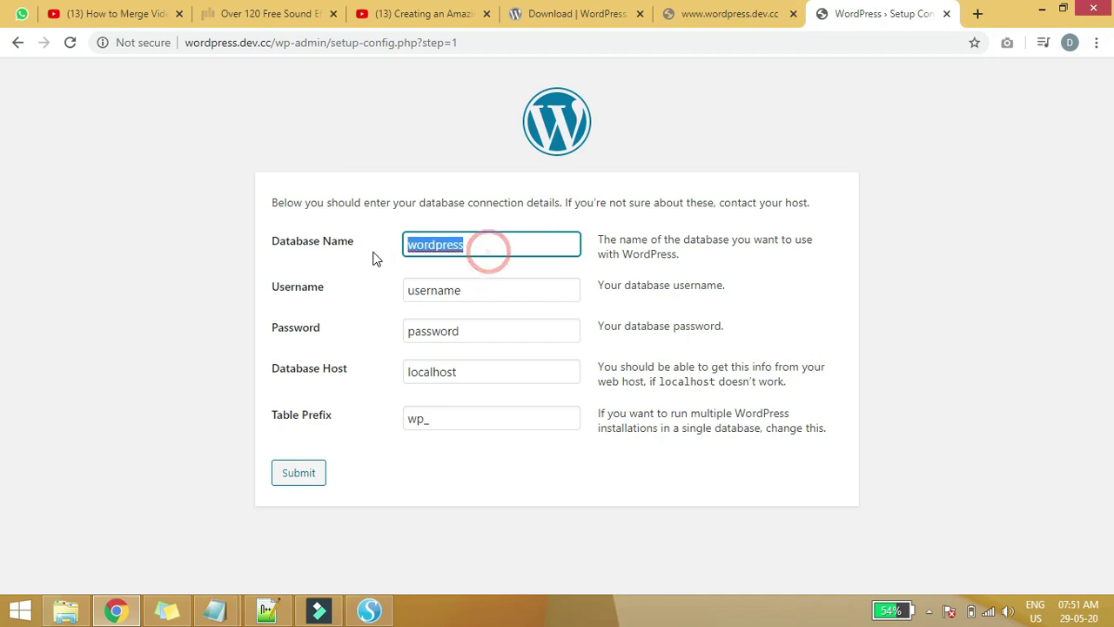
left_click(517, 252)
double_click(502, 247)
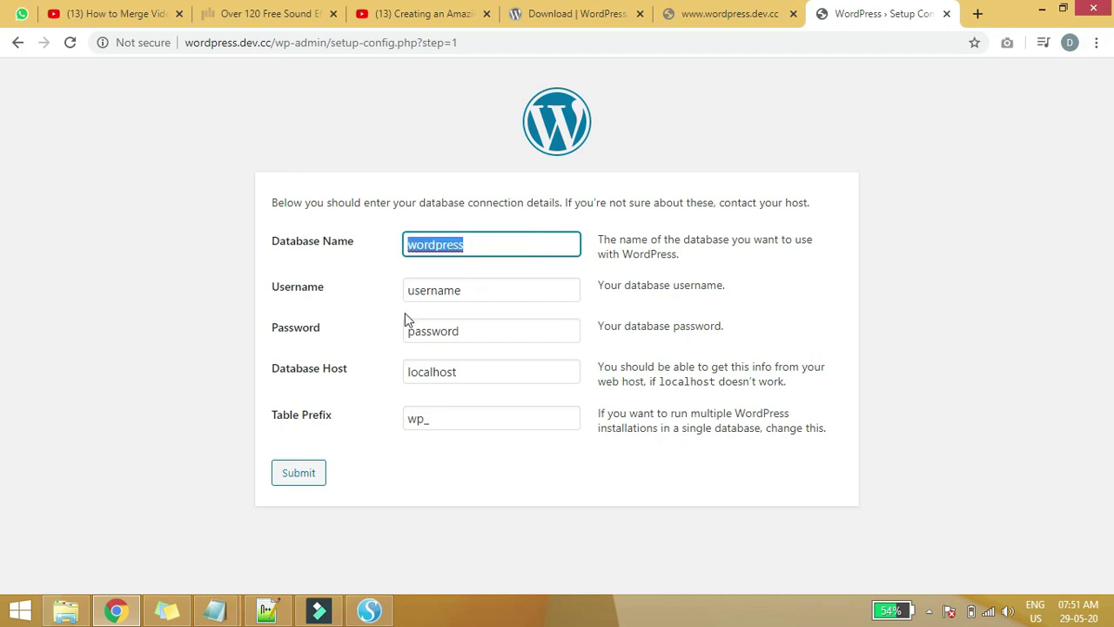
left_click(473, 249)
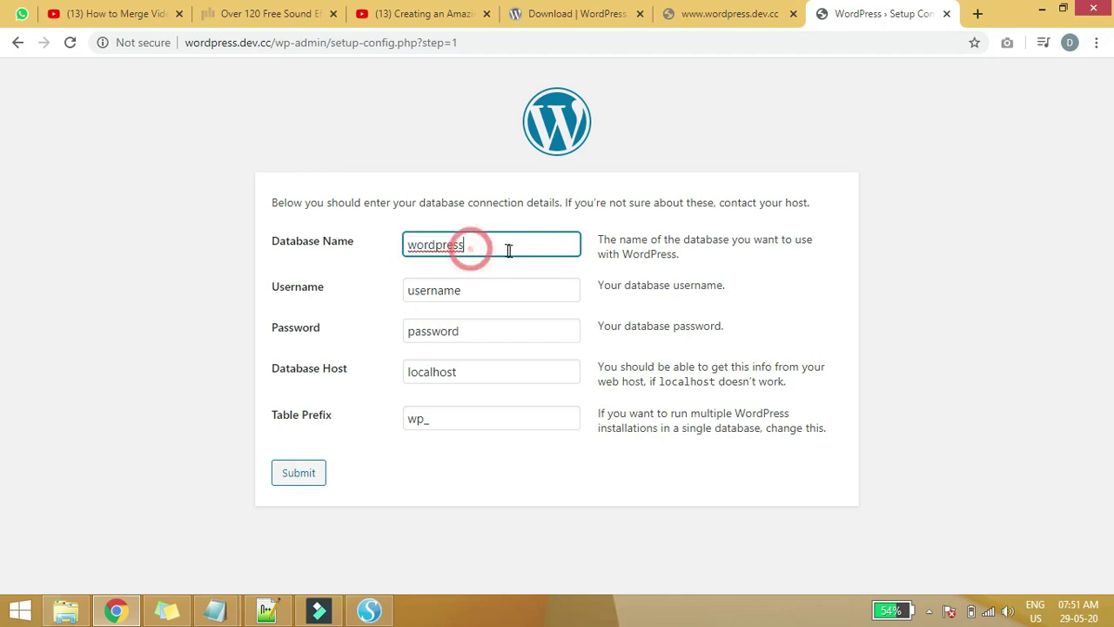
double_click(493, 247)
left_click_drag(472, 290, 373, 296)
type("root")
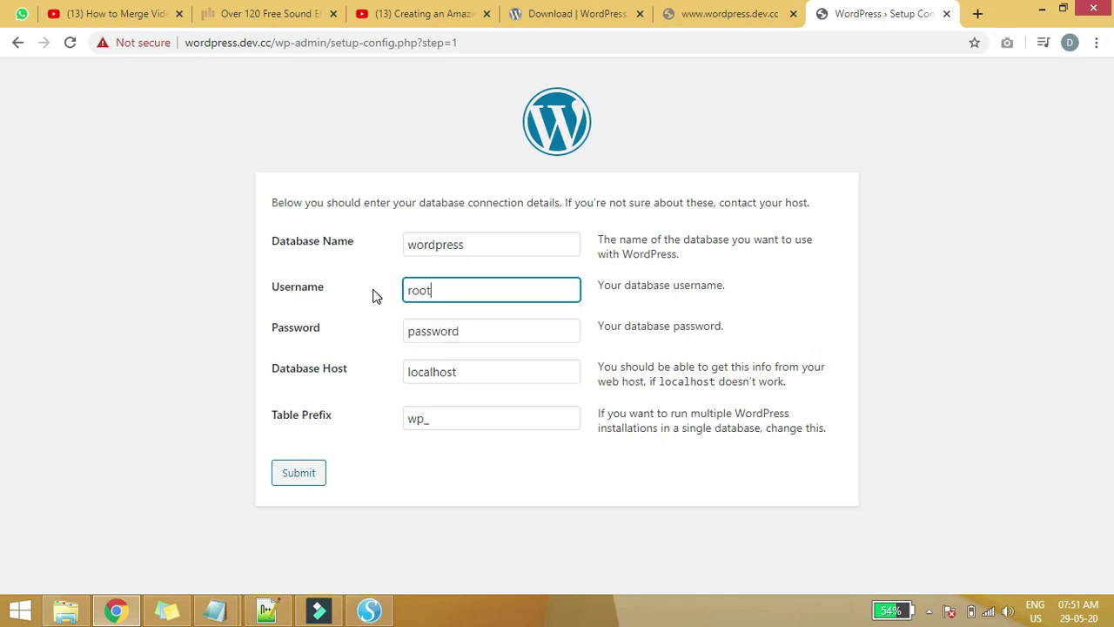
Clear the password, keep localhost as host, and submit the connection details.
left_click_drag(497, 329, 359, 336)
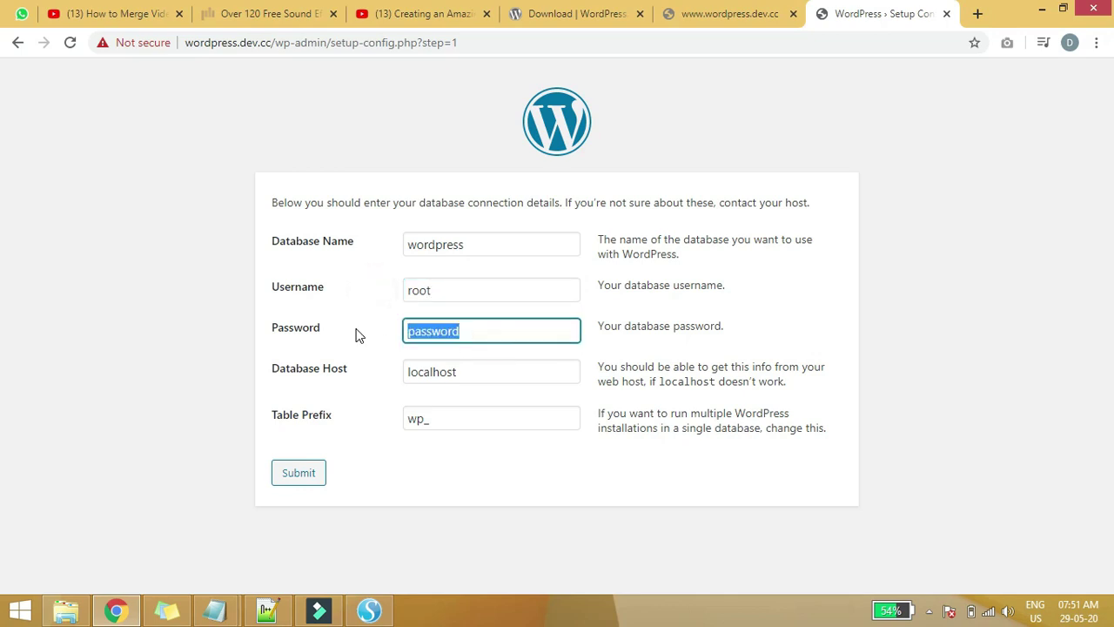
key("BackSpace")
left_click(355, 332)
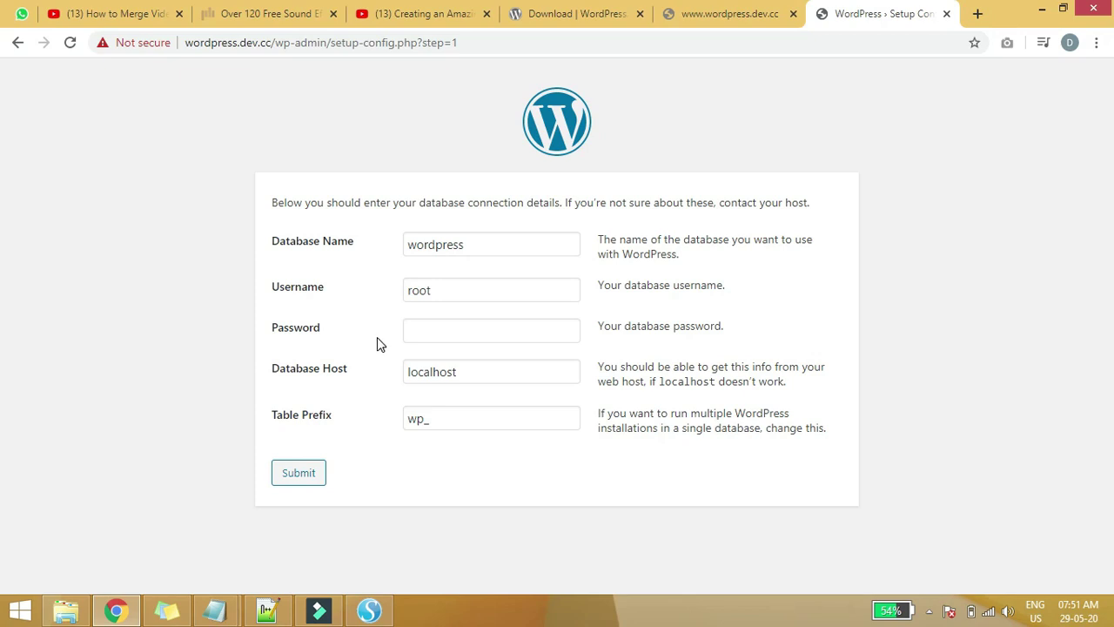
left_click(459, 338)
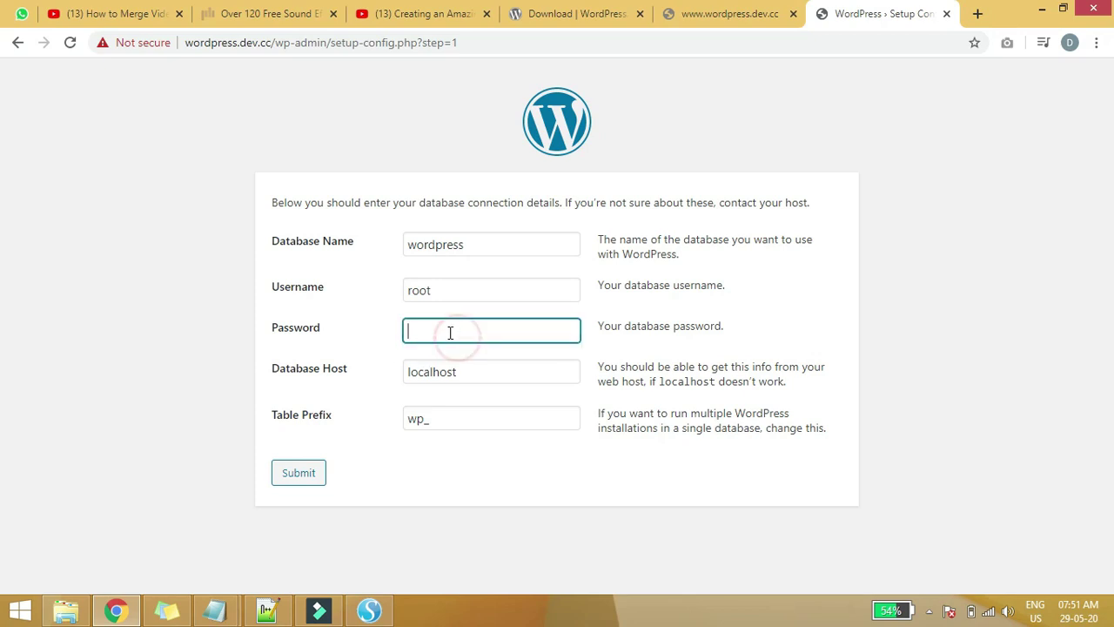
left_click(351, 315)
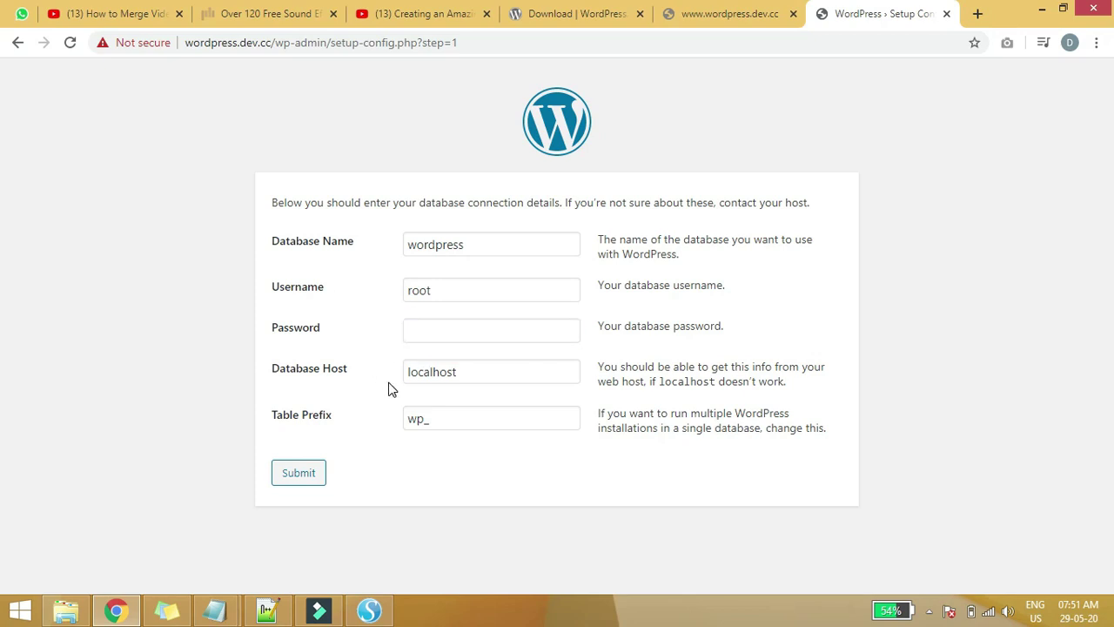
left_click(451, 335)
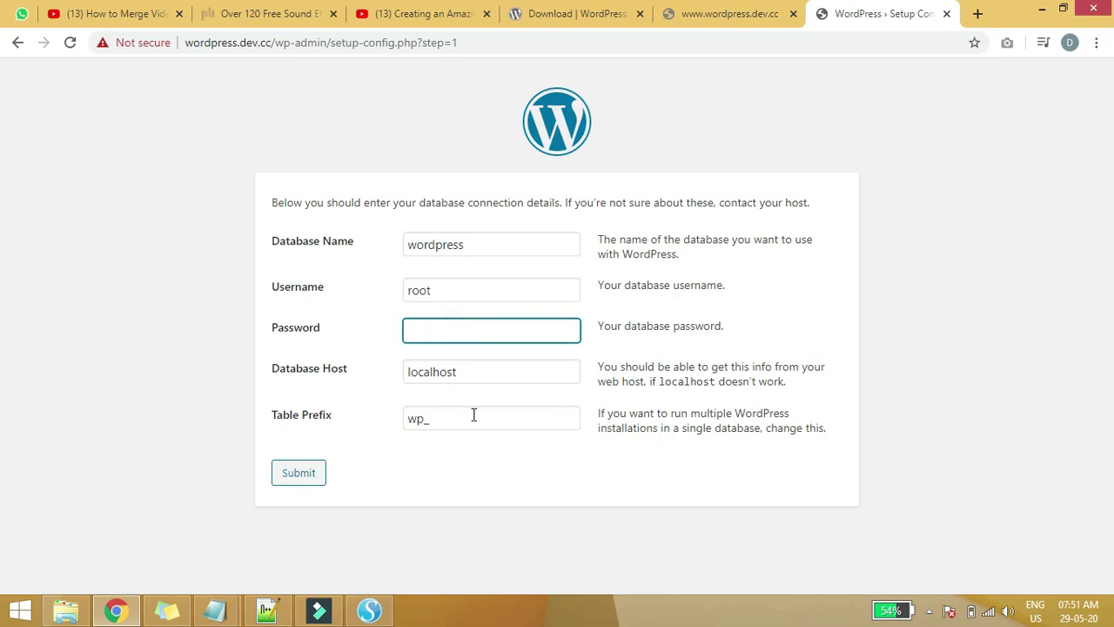
left_click(493, 373)
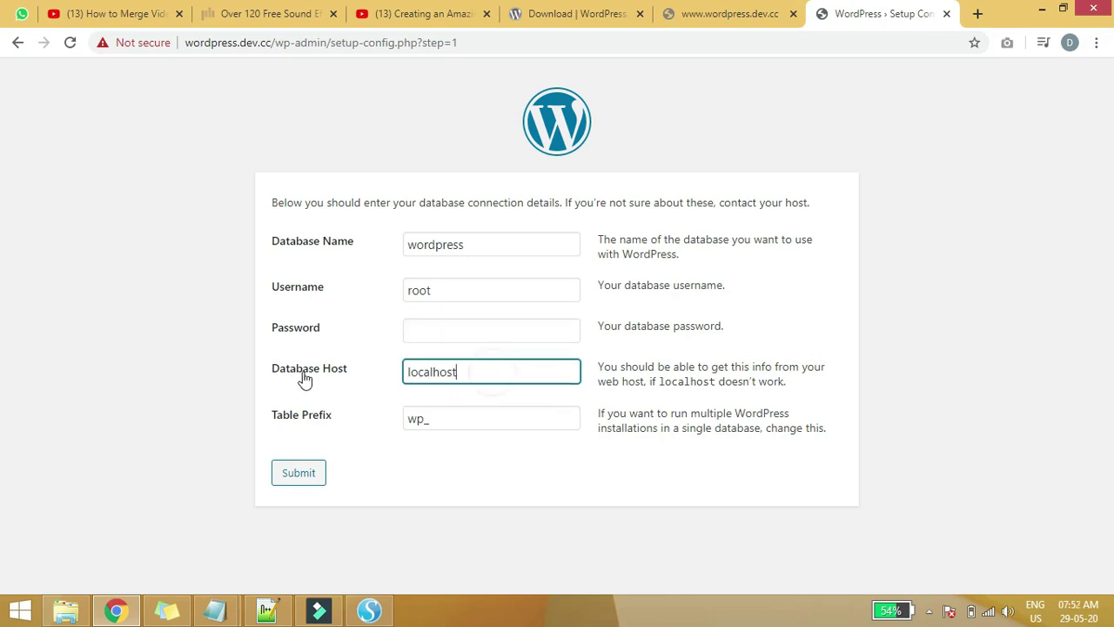
key("ctrl+a")
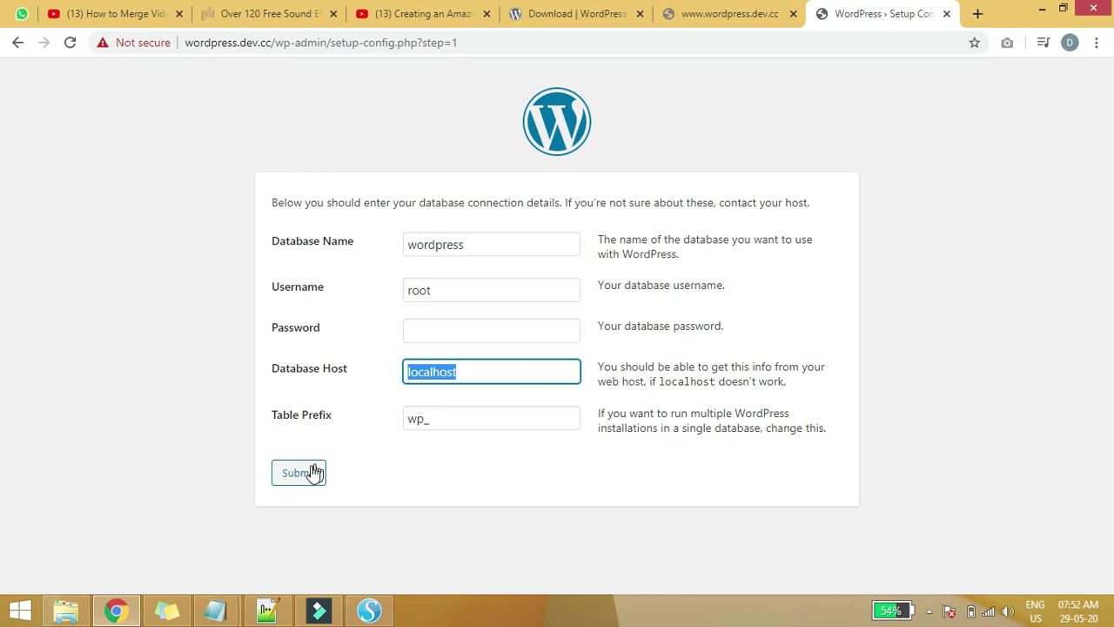
left_click(297, 472)
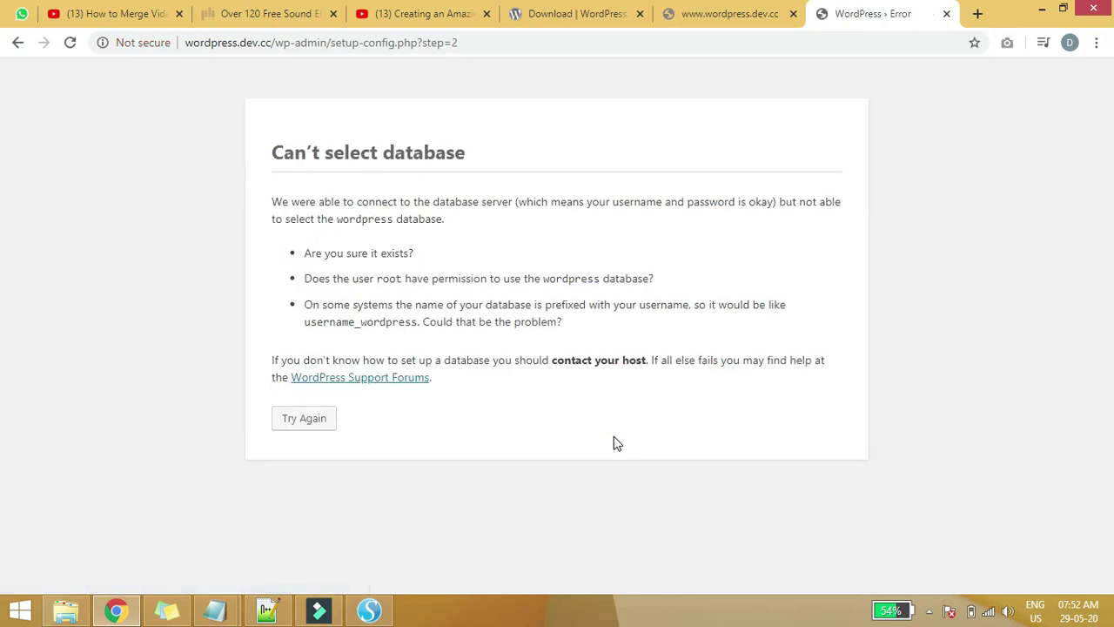
left_click_drag(283, 160, 456, 159)
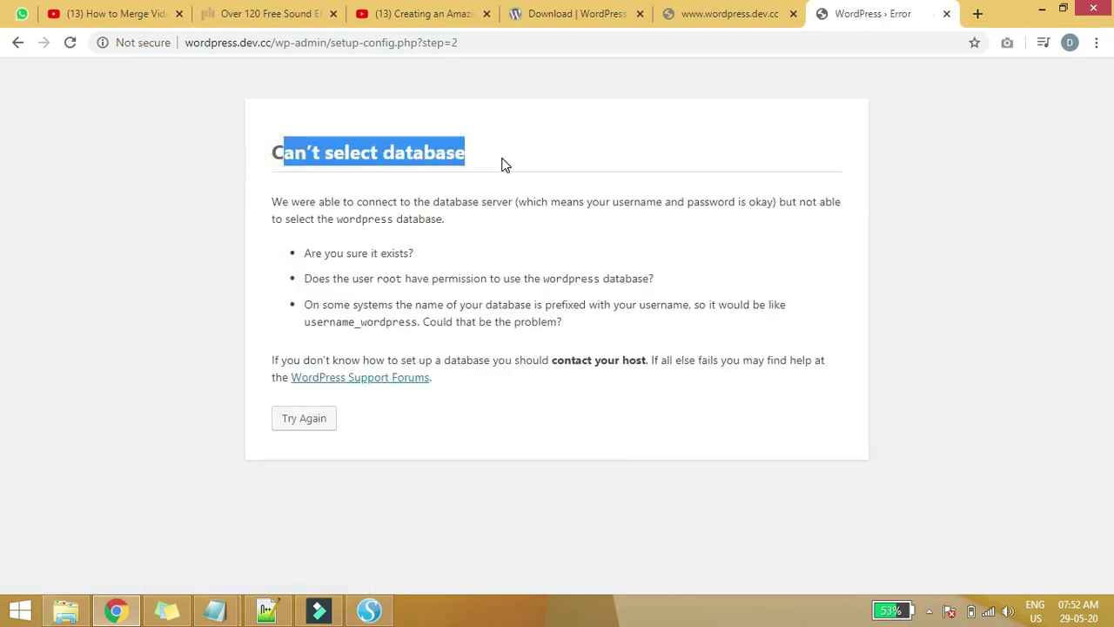
left_click(499, 155)
left_click(498, 155)
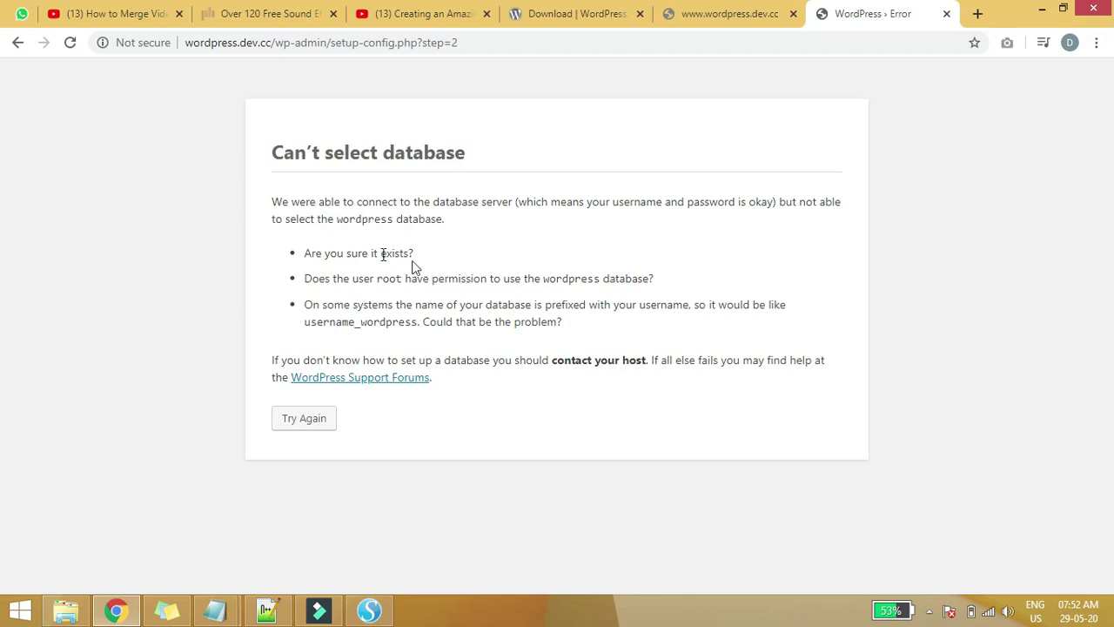
left_click_drag(269, 201, 614, 327)
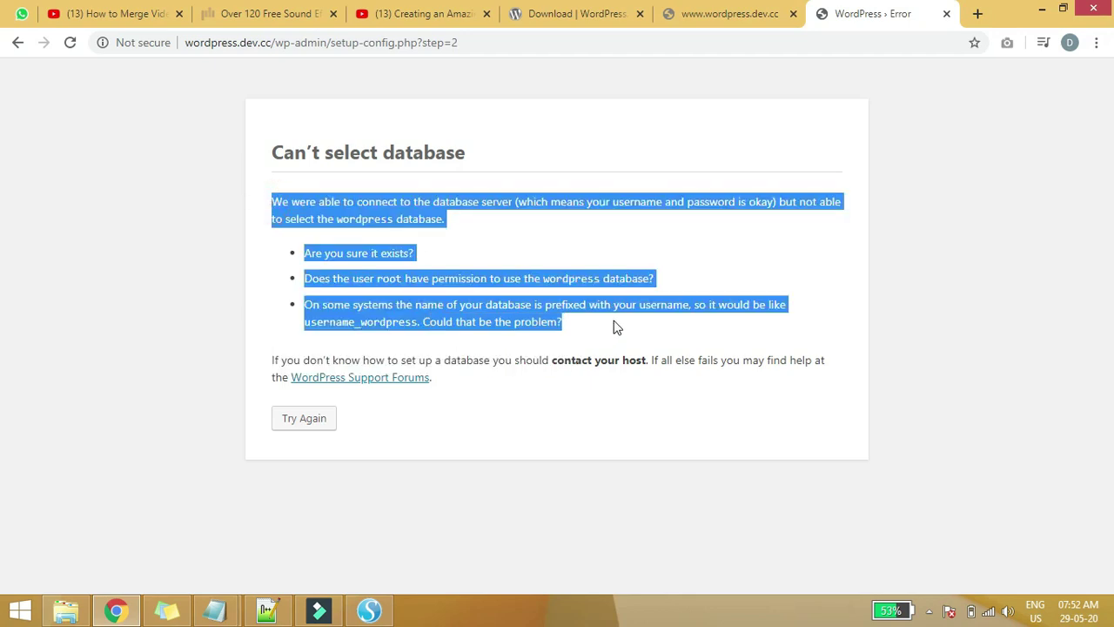
left_click(614, 333)
left_click_drag(267, 210, 497, 391)
left_click(500, 391)
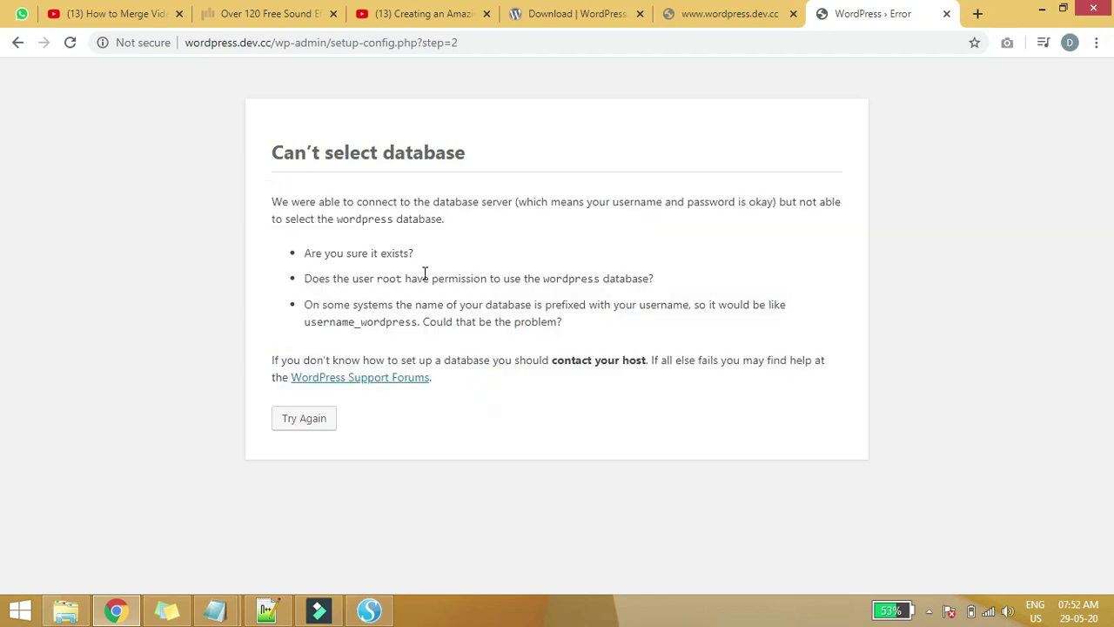
left_click_drag(271, 201, 634, 398)
left_click(492, 396)
left_click(572, 321)
Load localhost/phpmyadmin in a new Chrome tab.
left_click(977, 15)
left_click(816, 48)
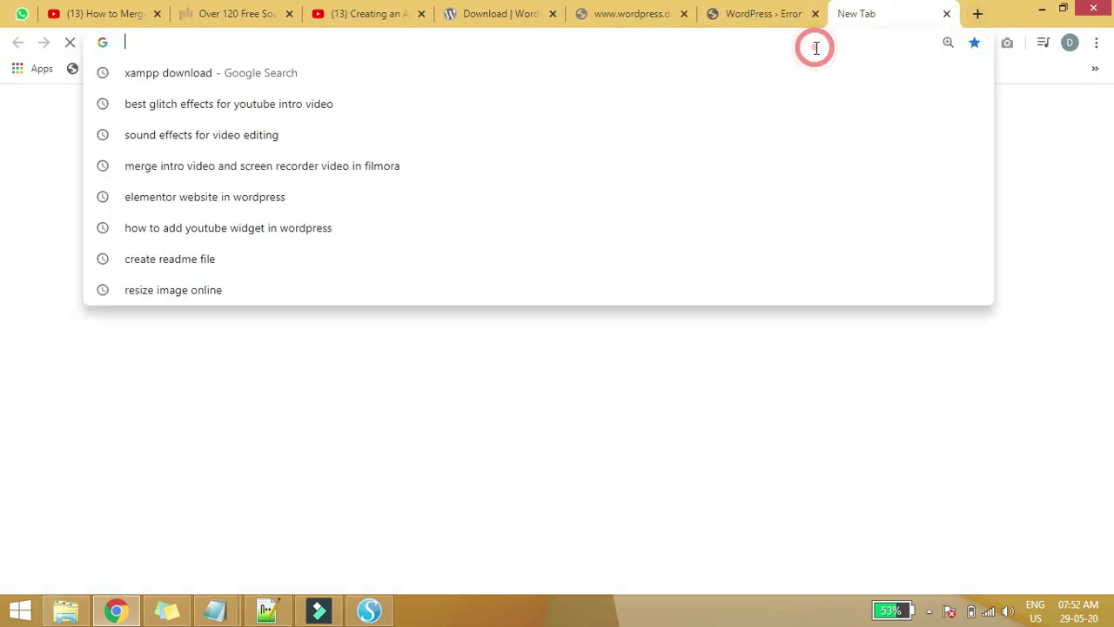
type("loc")
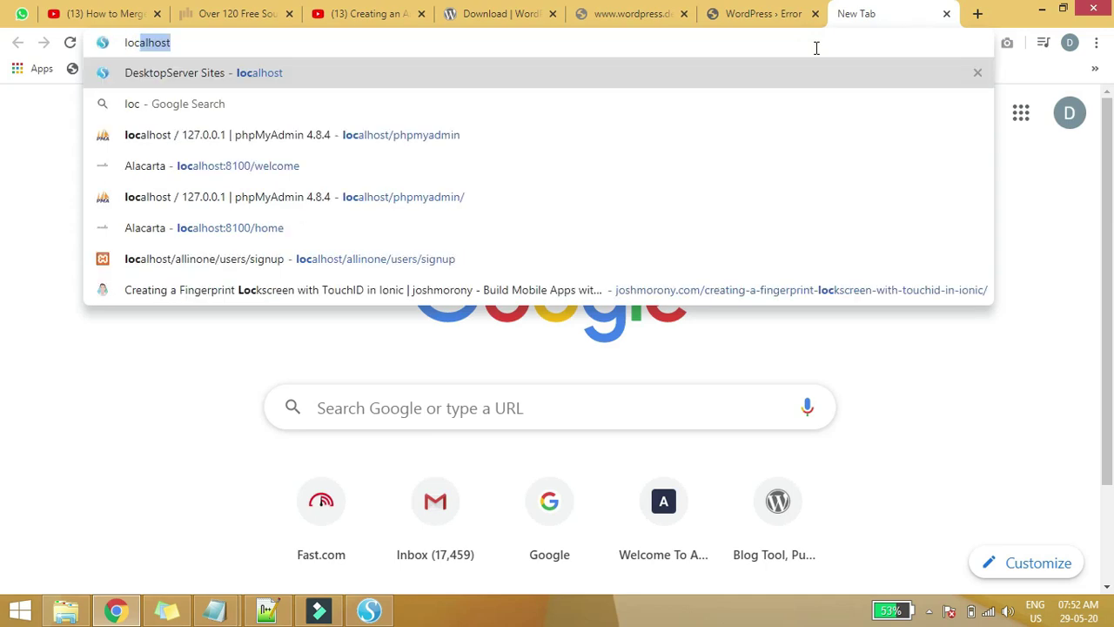
type("alhost/php")
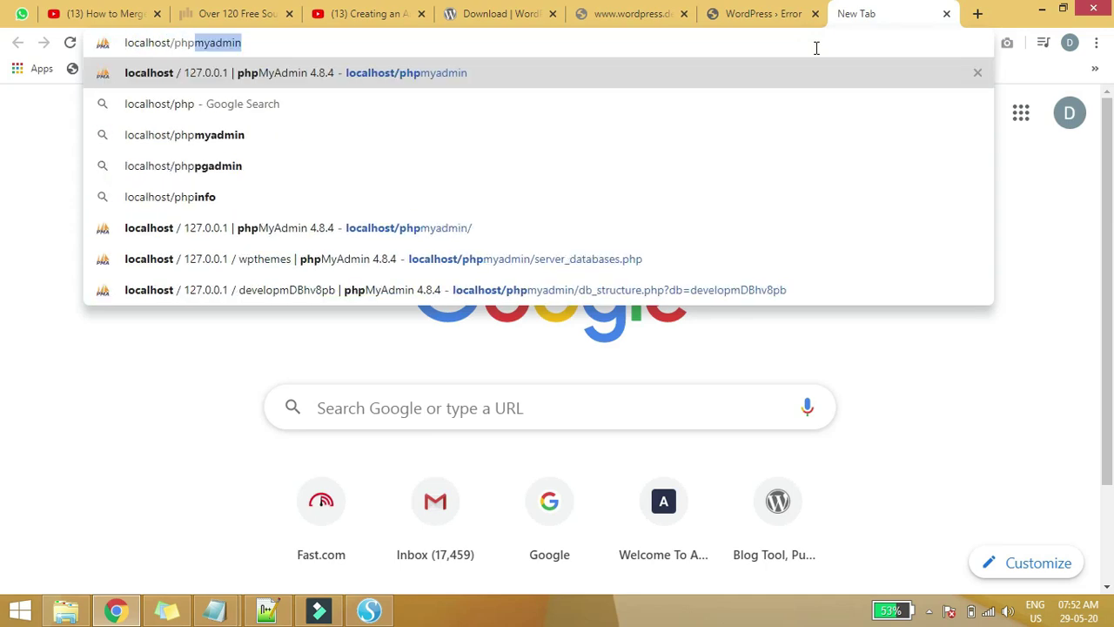
key("Return")
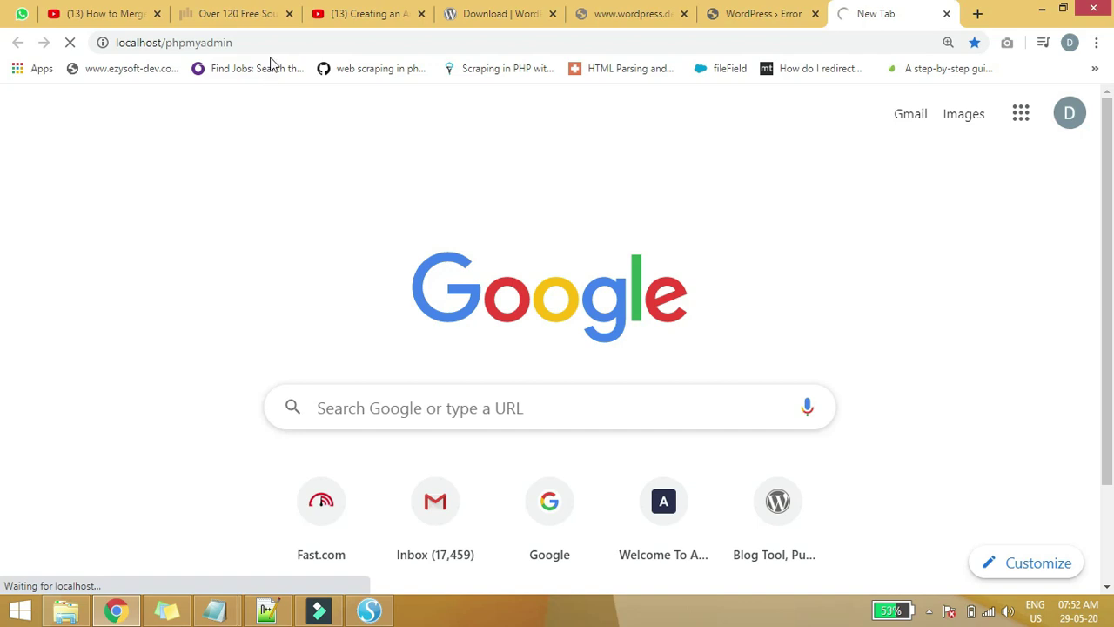
left_click(270, 41)
left_click(332, 38)
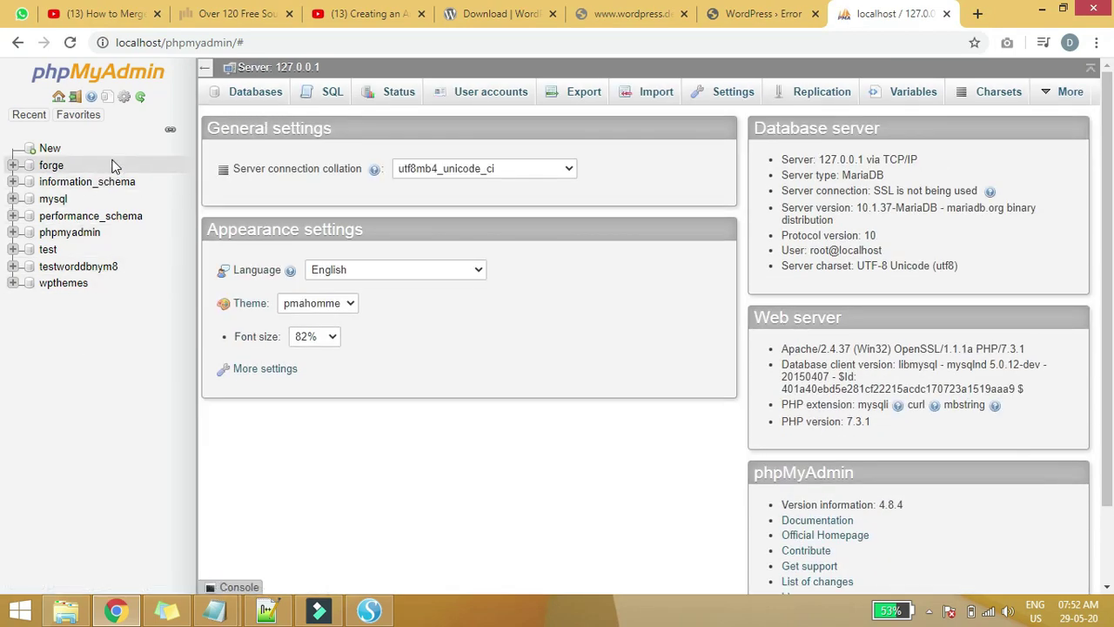
Create a new database named wordpress from the Databases page.
left_click(256, 92)
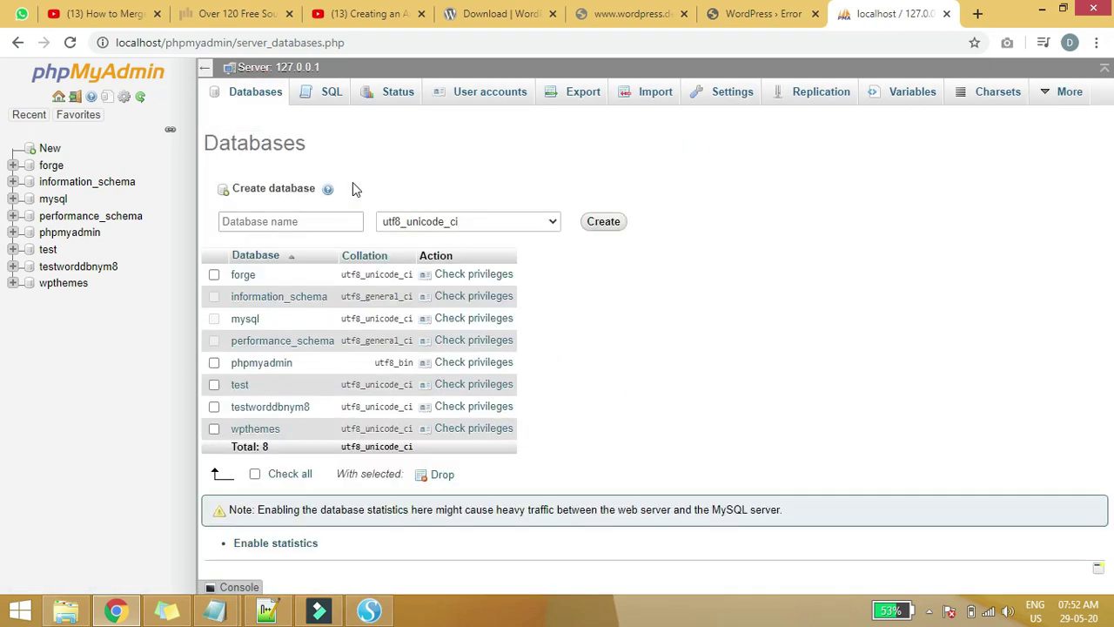
left_click(283, 226)
type("wordpress")
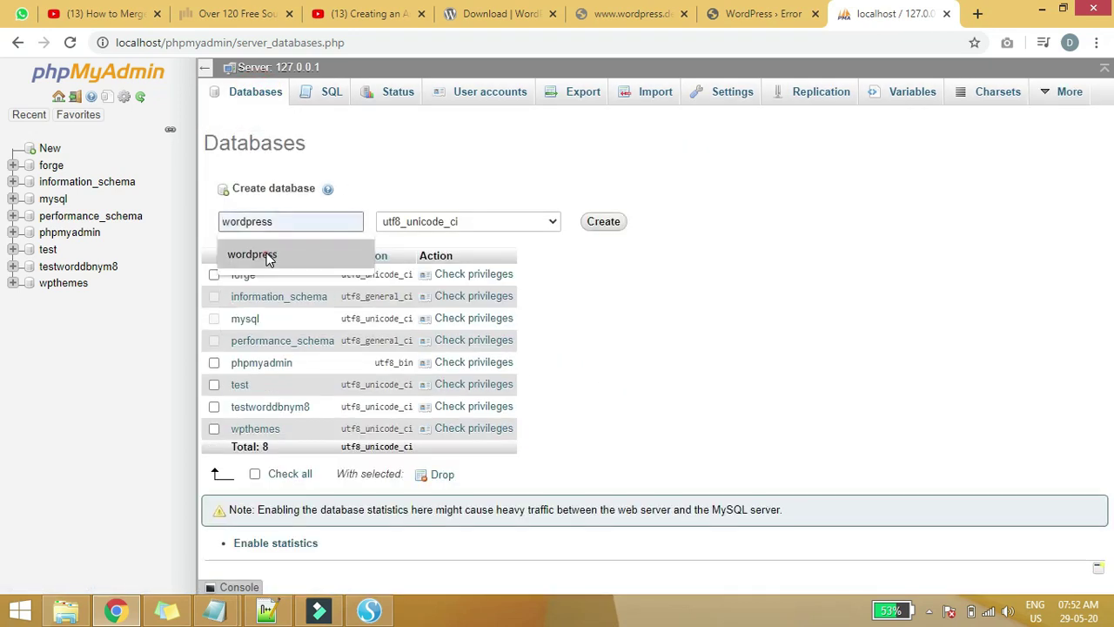
left_click(252, 254)
left_click(603, 223)
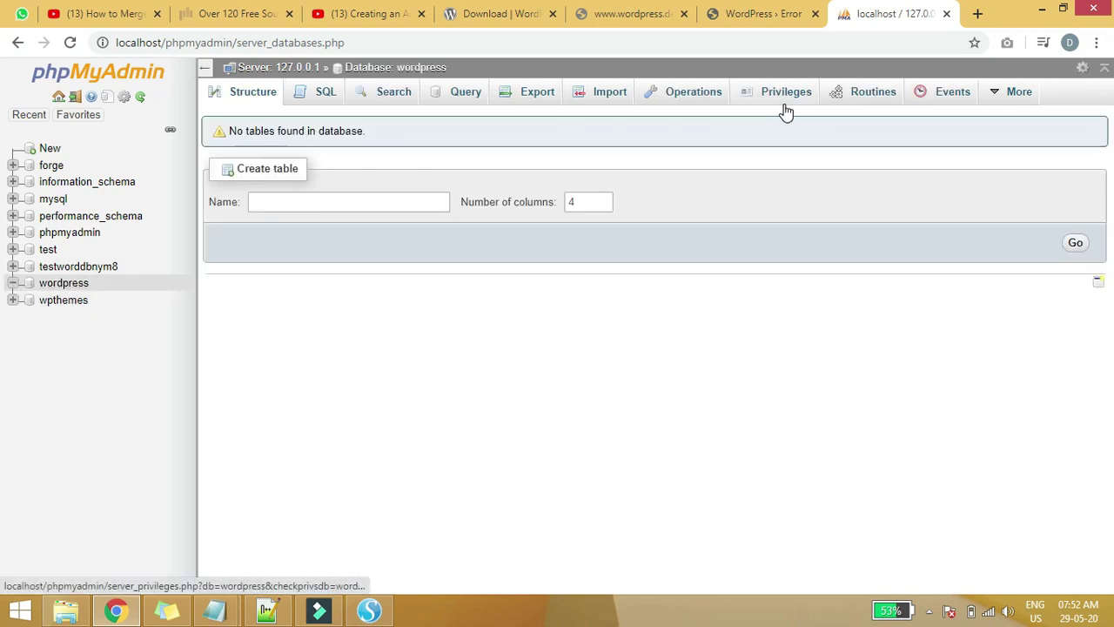
Retry the WordPress setup and resubmit the database connection details.
left_click(788, 11)
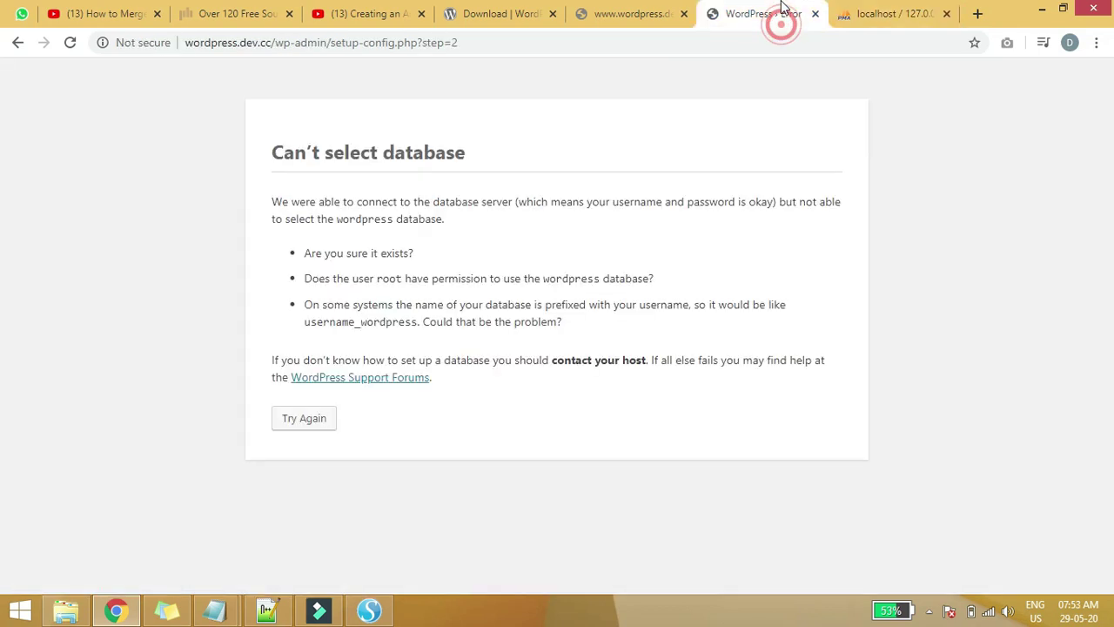
left_click(302, 419)
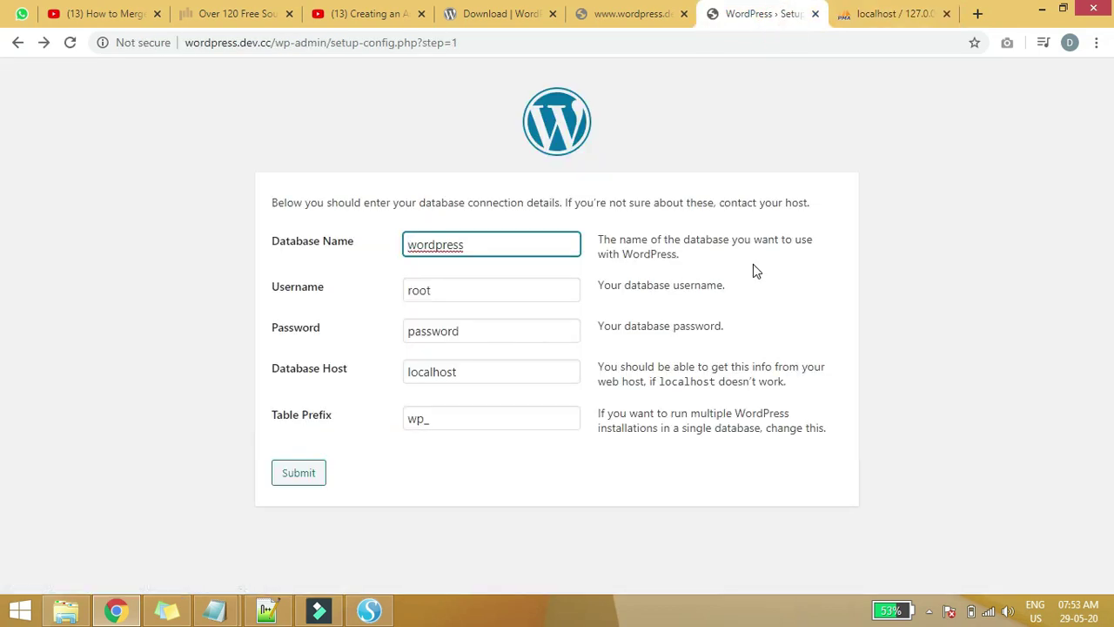
double_click(448, 290)
left_click(462, 487)
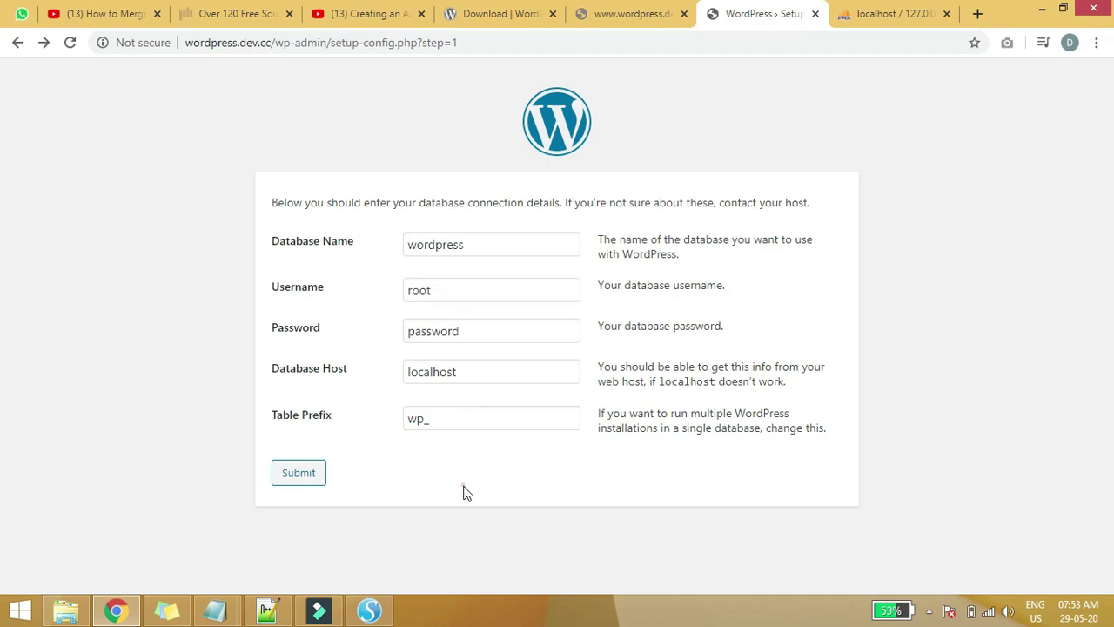
left_click(304, 481)
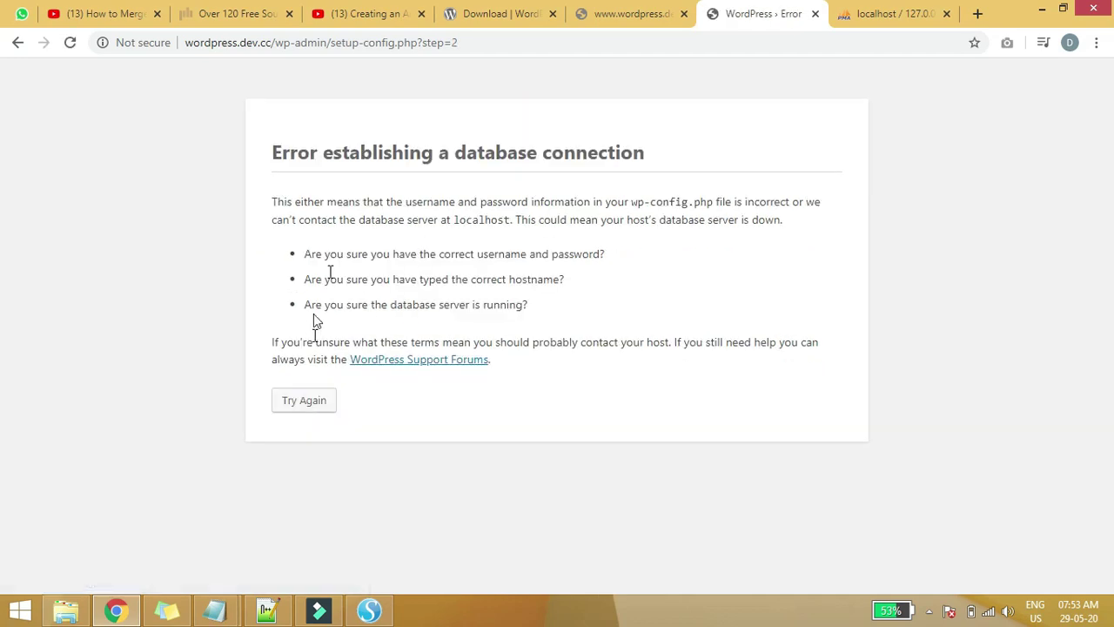
Review the 'Error establishing a database connection' message, then bring the site folder forward.
left_click_drag(371, 161, 653, 154)
left_click(655, 158)
left_click_drag(610, 201, 721, 202)
left_click(774, 204)
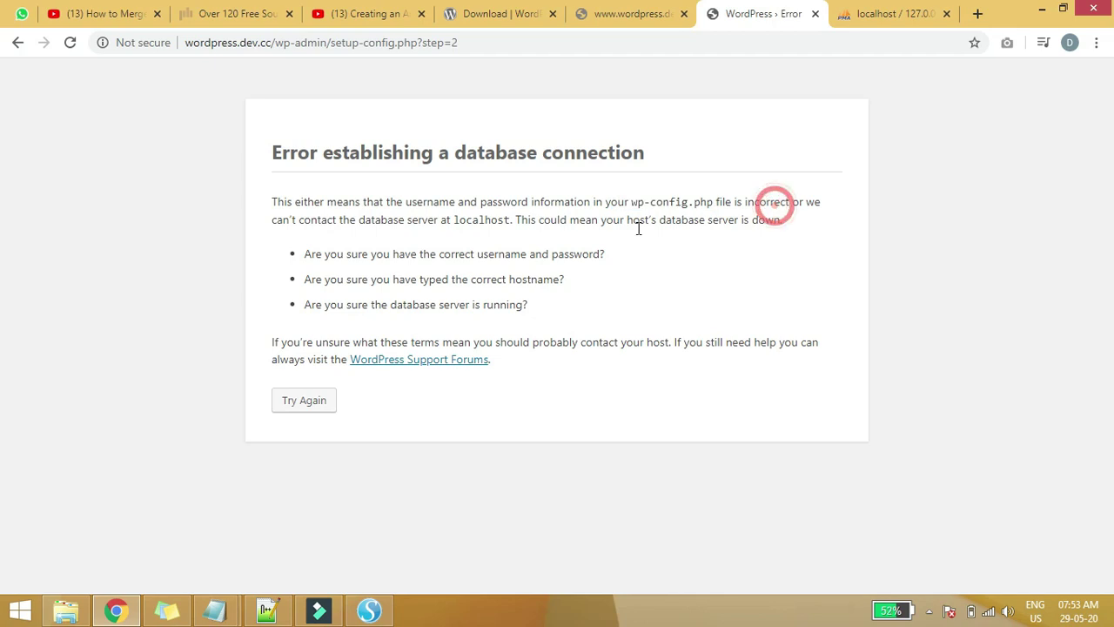
left_click(459, 219)
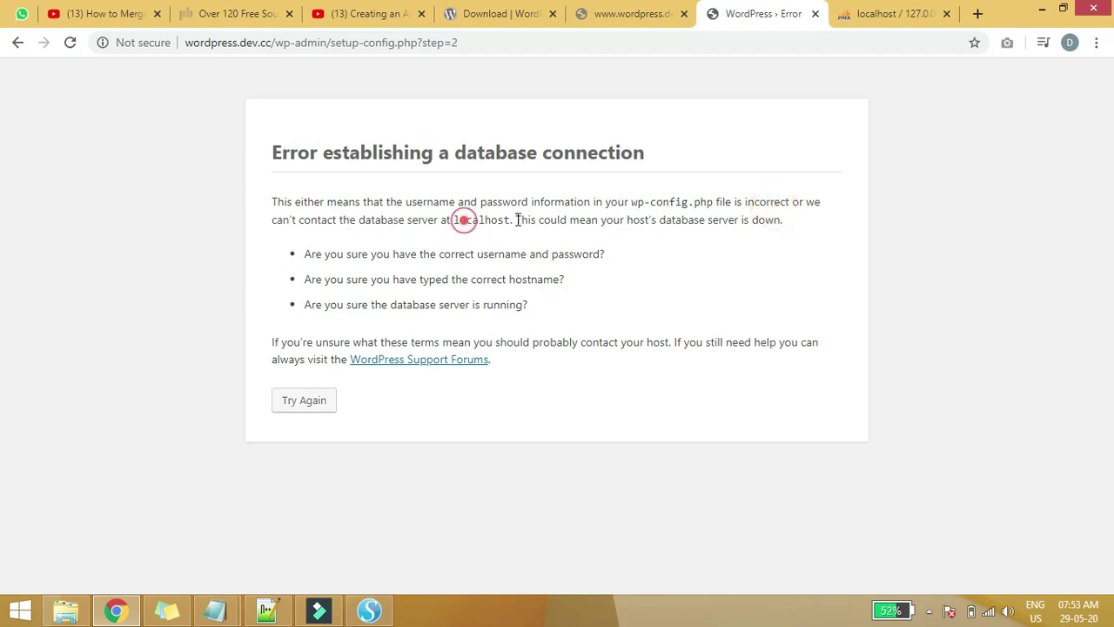
left_click(766, 224)
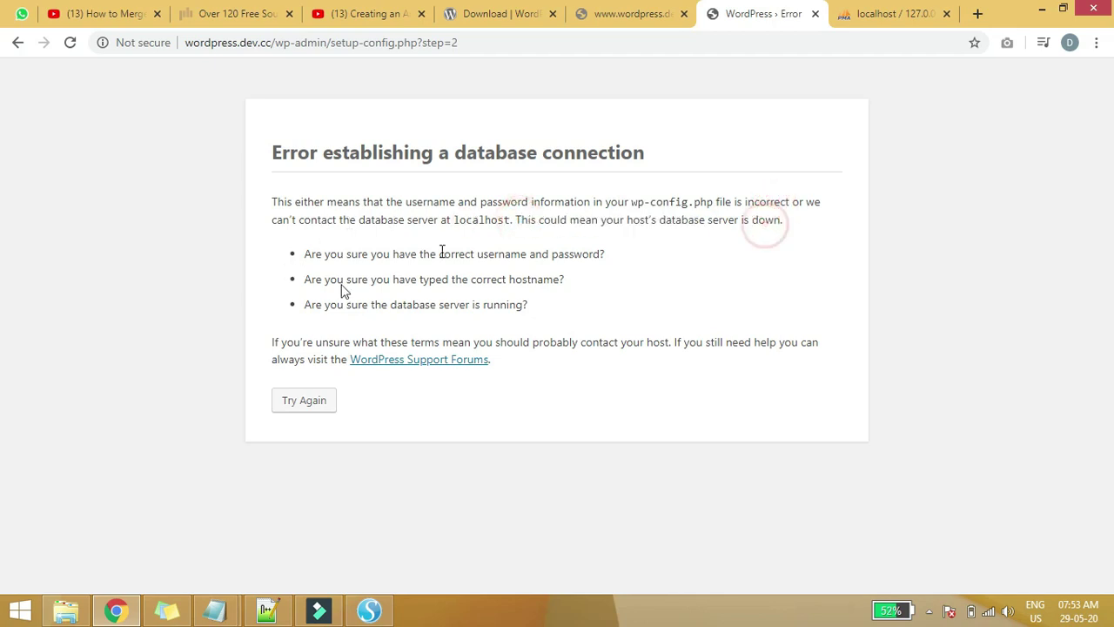
left_click_drag(347, 254, 575, 290)
left_click(589, 299)
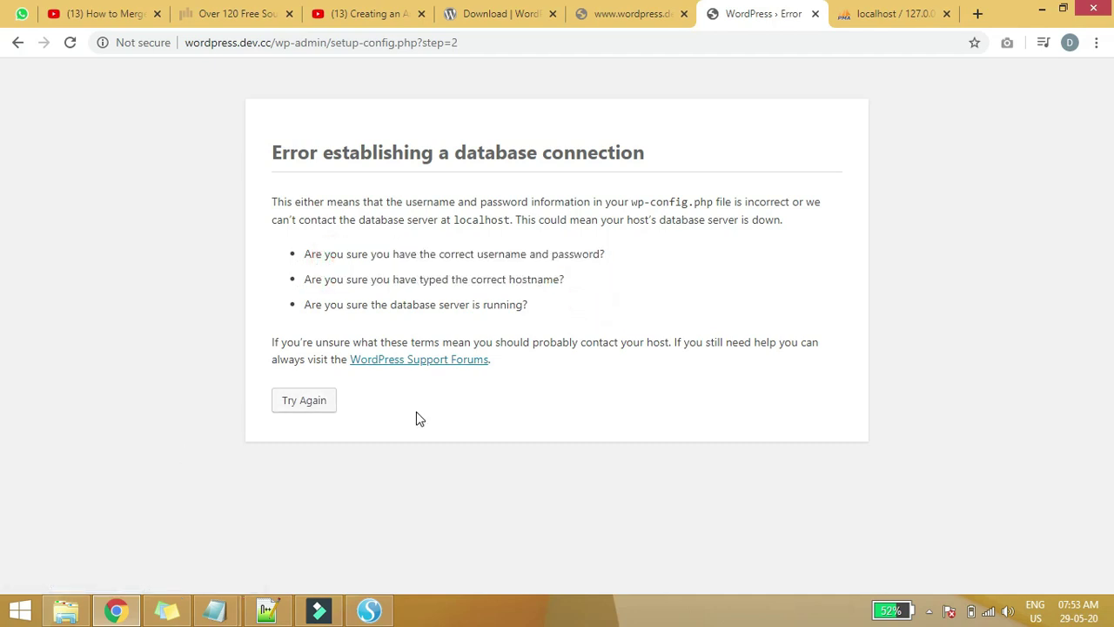
left_click_drag(306, 155, 577, 174)
left_click(642, 157)
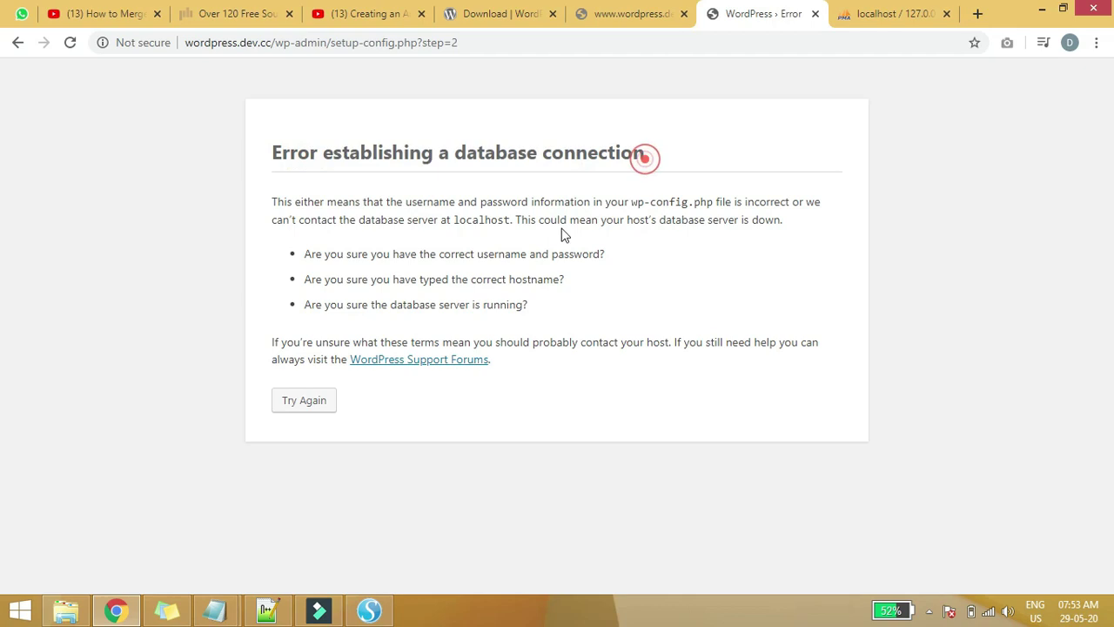
left_click(66, 612)
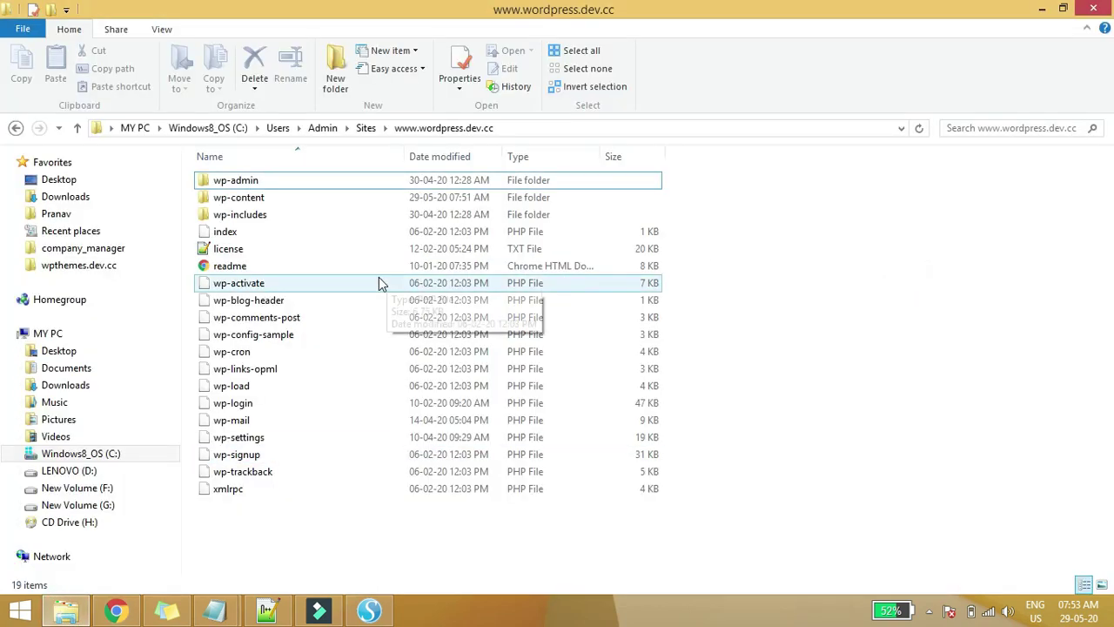
Open wp-config-sample for editing and select its entire contents.
left_click_drag(278, 522, 299, 173)
left_click(853, 349)
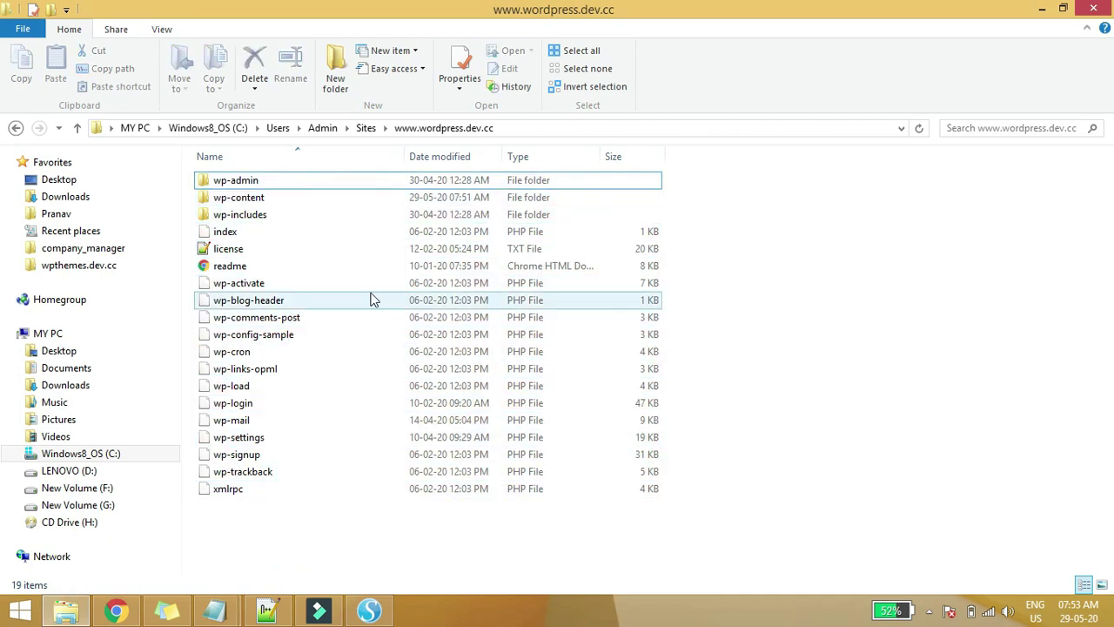
left_click(298, 337)
right_click(298, 336)
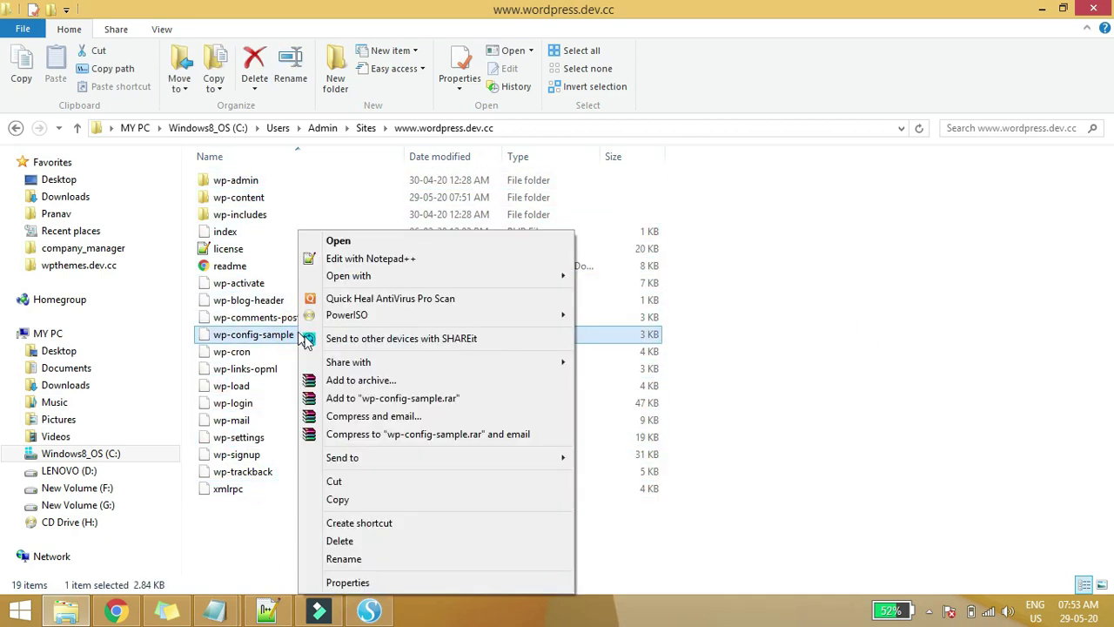
left_click(379, 261)
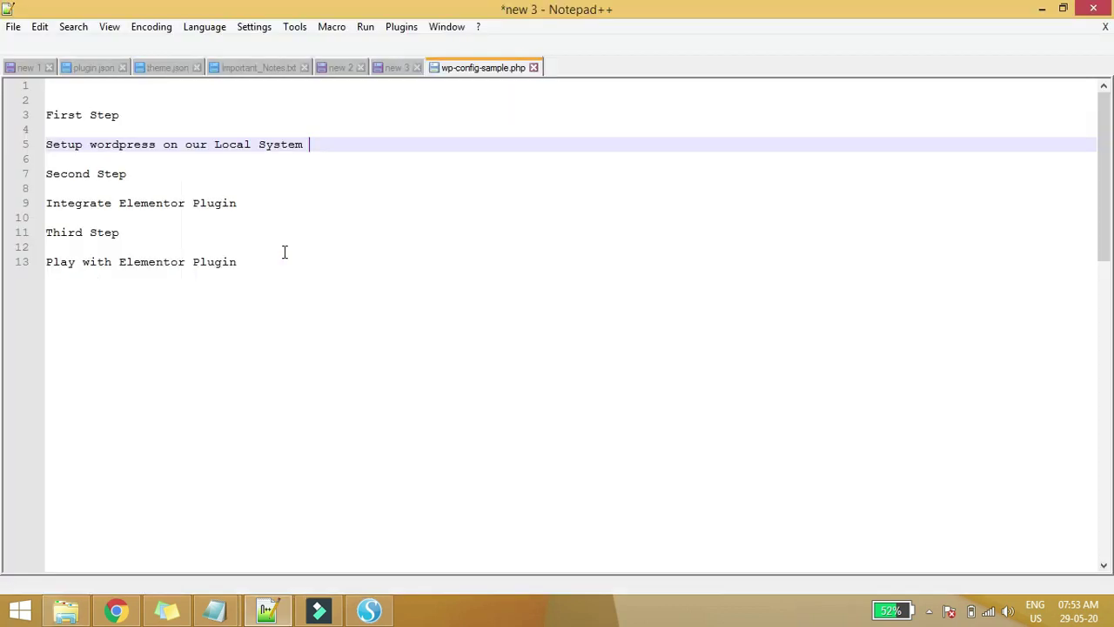
left_click(344, 309)
left_click(386, 351)
key("ctrl+a")
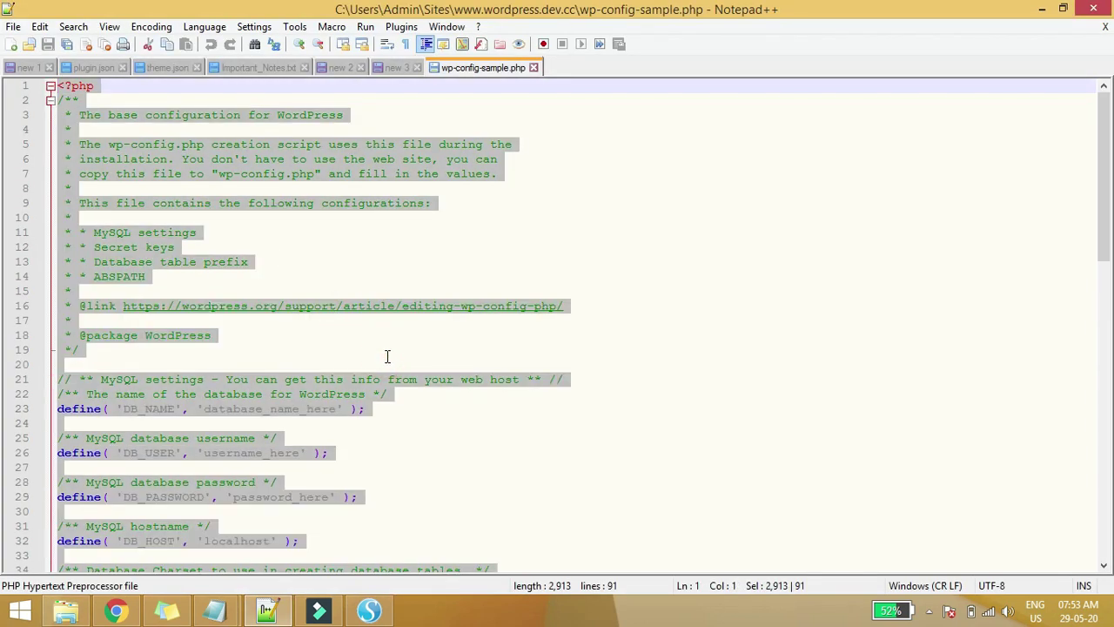
Paste the configuration code into a new Notepad window and begin saving it.
left_click(66, 611)
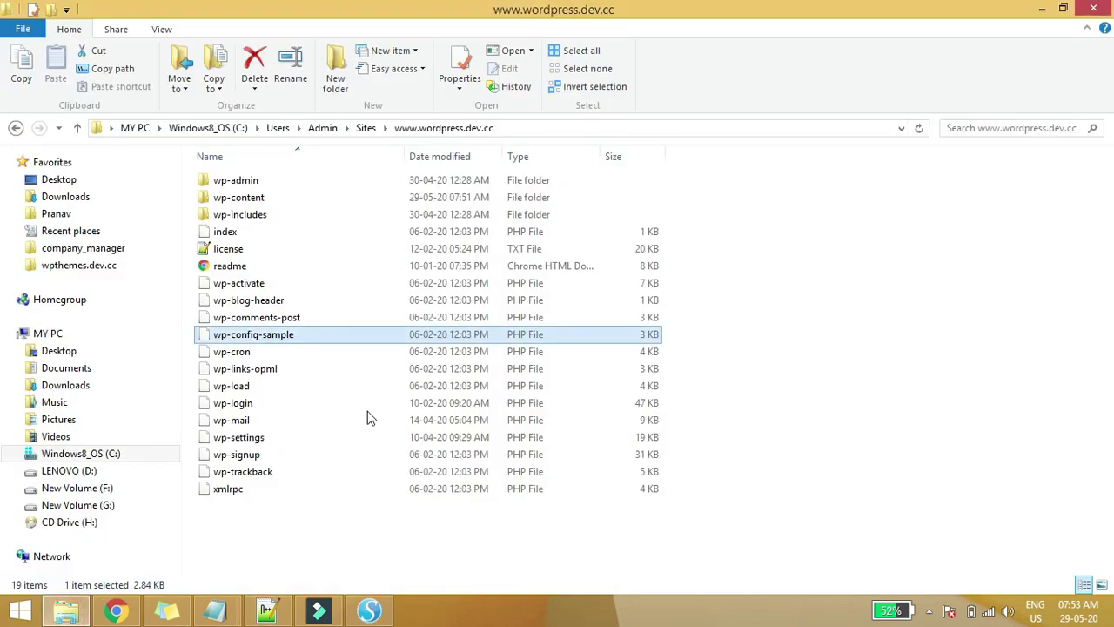
right_click(322, 545)
left_click(597, 548)
key("super+r")
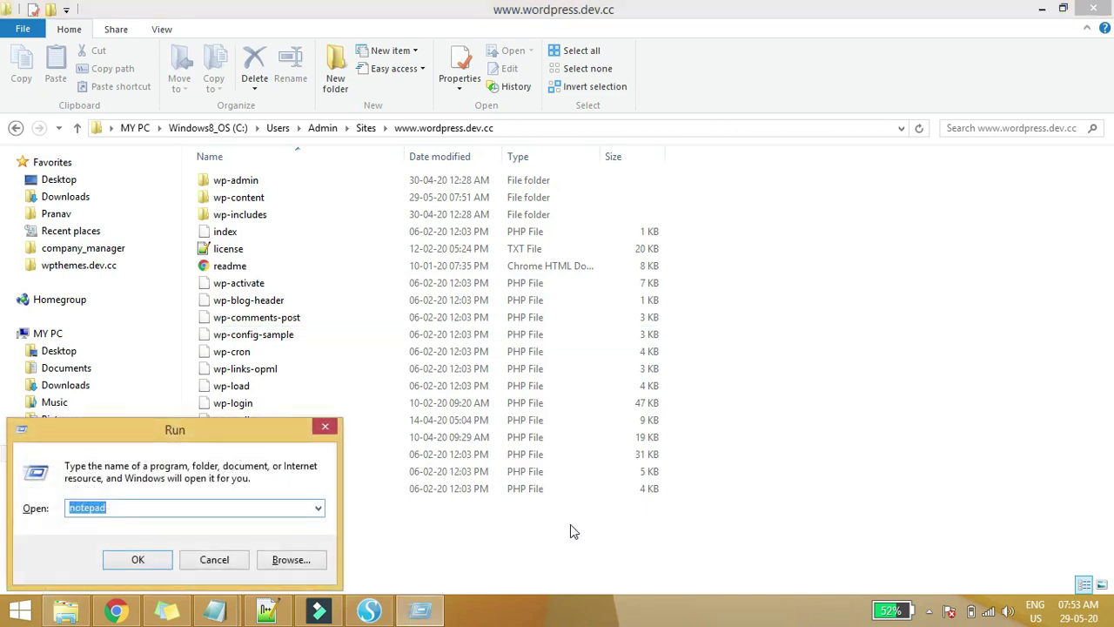
key("Return")
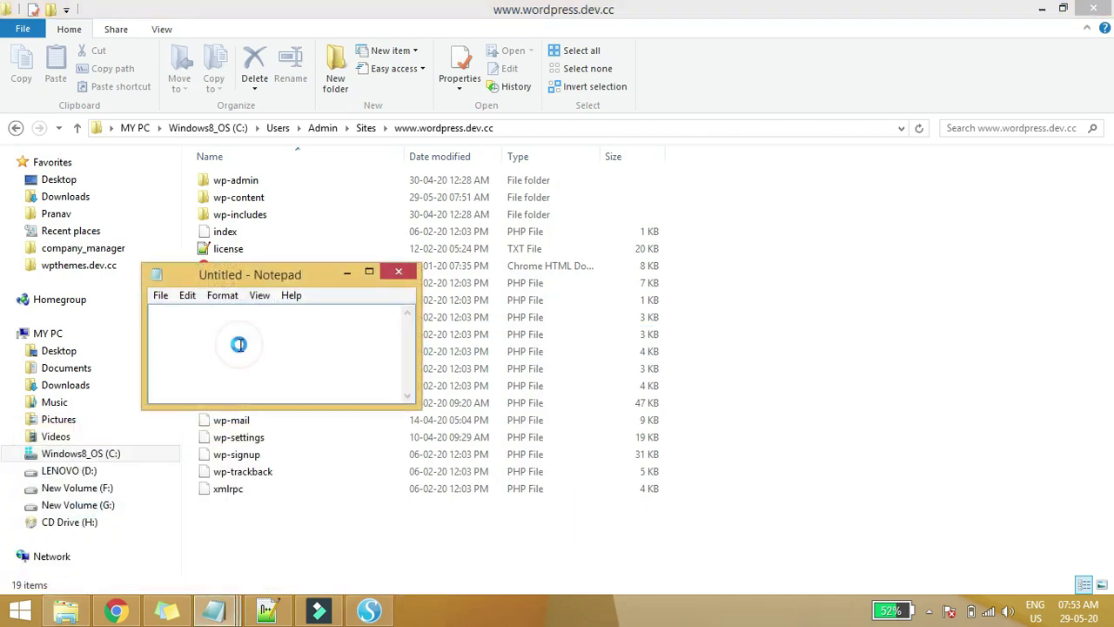
type("/** Sets up WordPress vars and included files. */ require_once ABSPATH . 'wp-settings.php';")
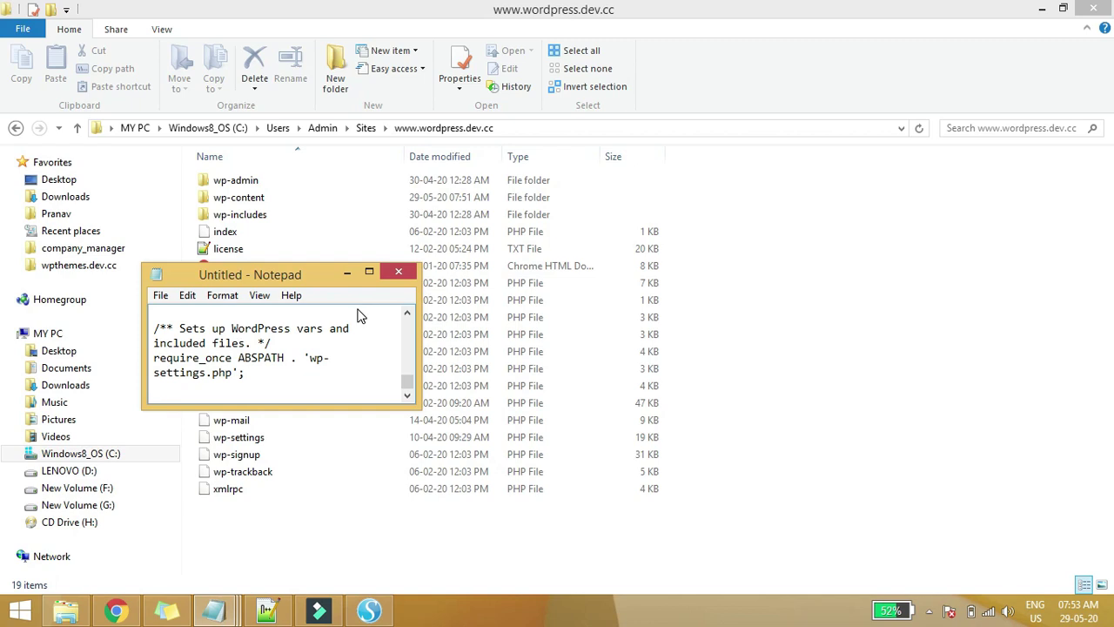
key("ctrl+s")
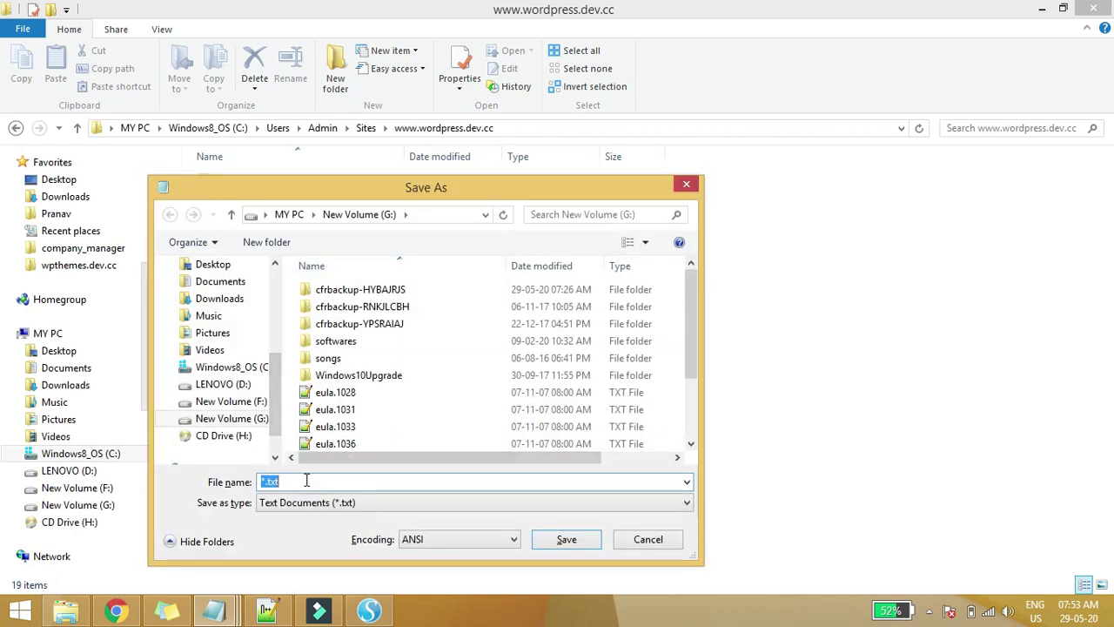
left_click(834, 198)
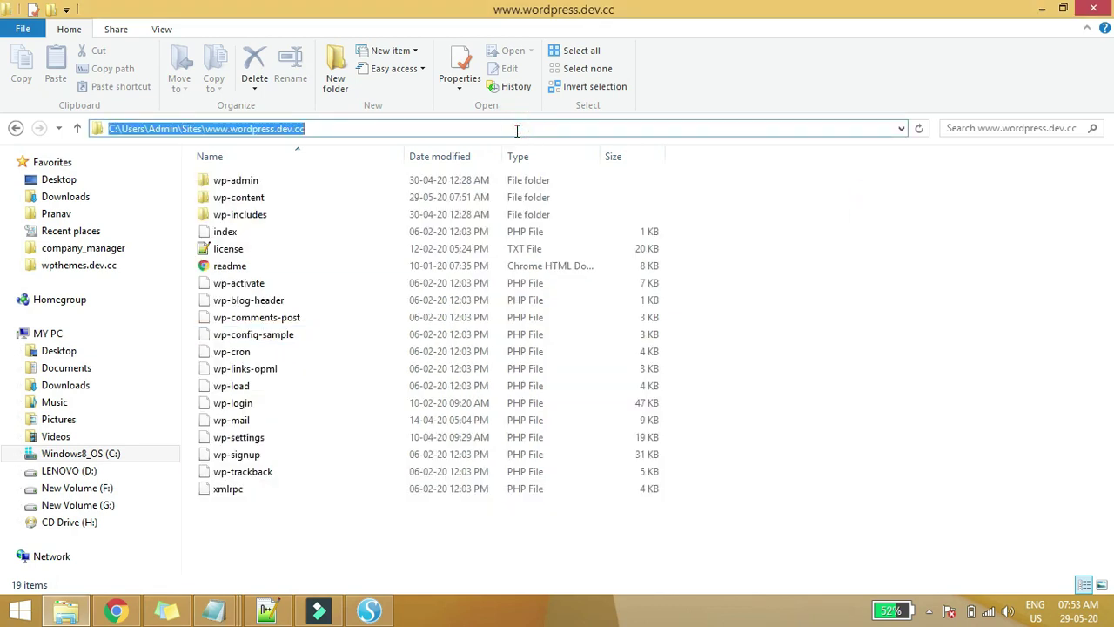
left_click(213, 609)
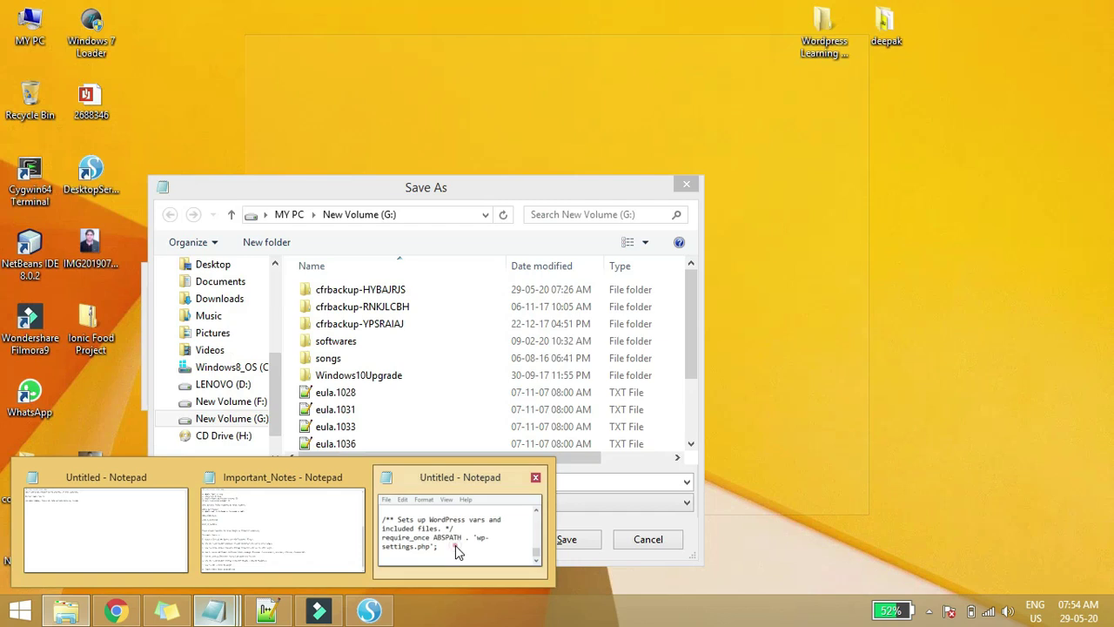
left_click(456, 545)
left_click(419, 211)
type("C:\\Users\\Admin\\Sites\\www.wordpress.dev.cc")
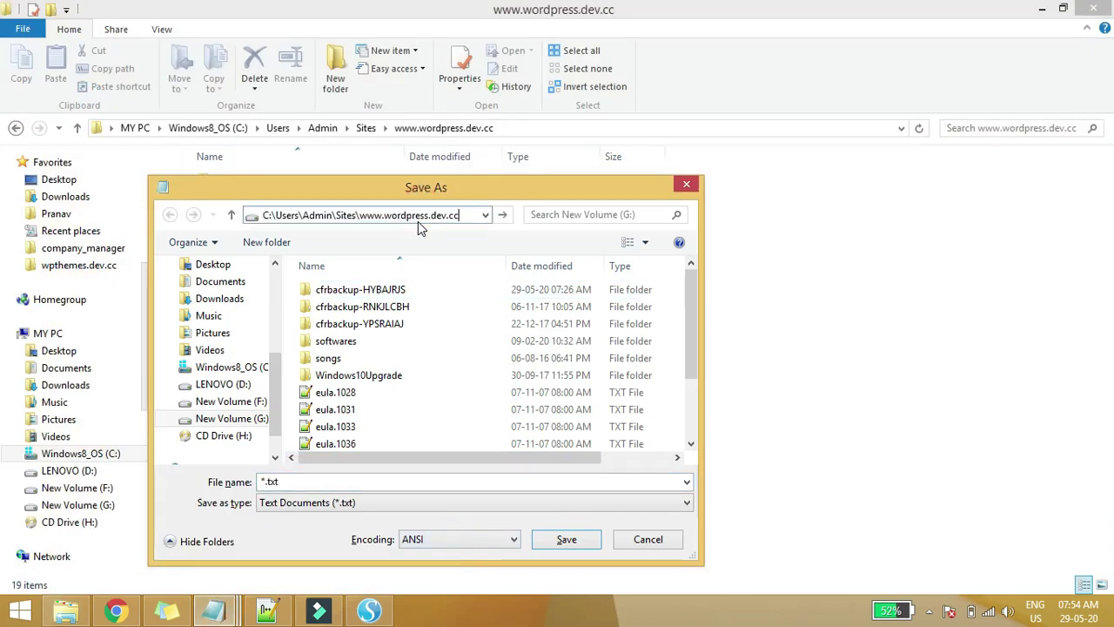
key("Return")
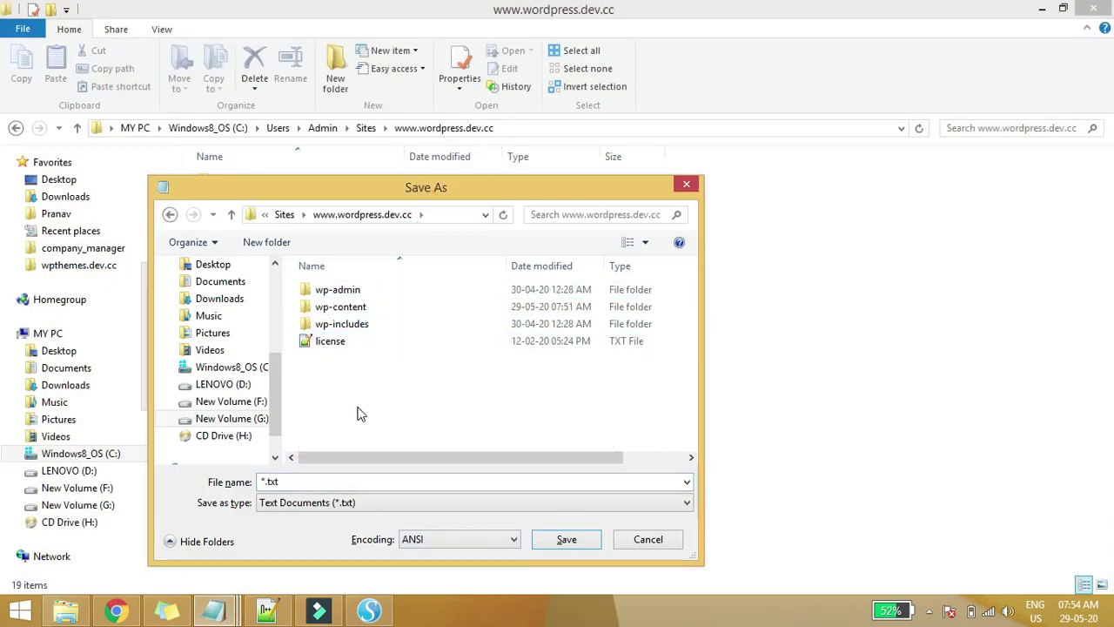
Save the note as wp-config.php with All Files type and close Notepad.
left_click(296, 482)
left_click(305, 502)
left_click(278, 527)
left_click(298, 482)
type("wp-config.php")
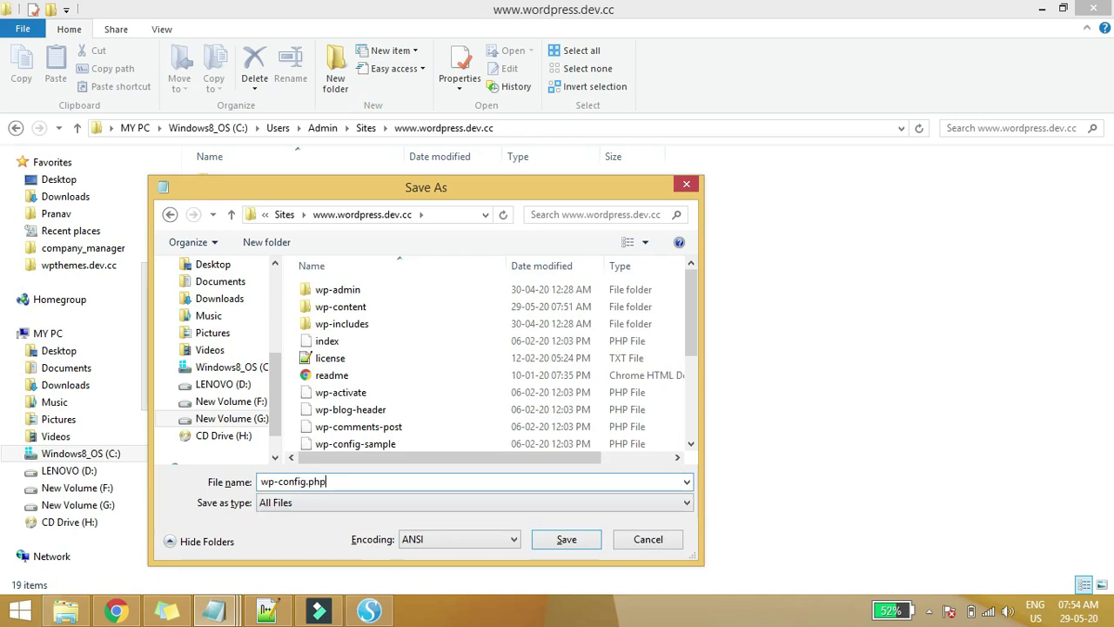
left_click(565, 542)
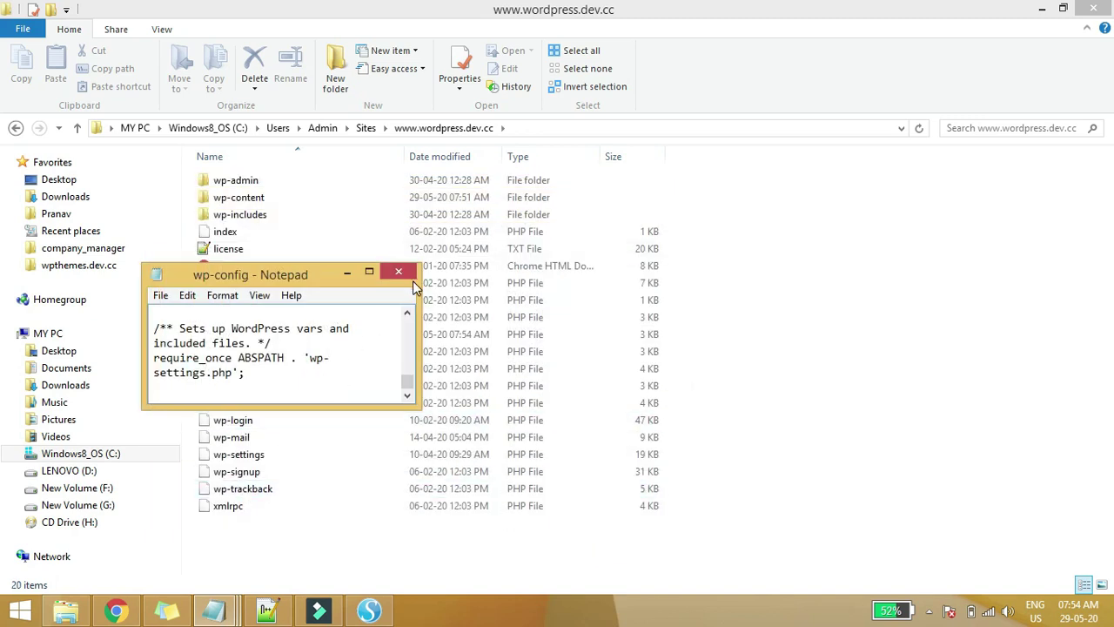
left_click(397, 272)
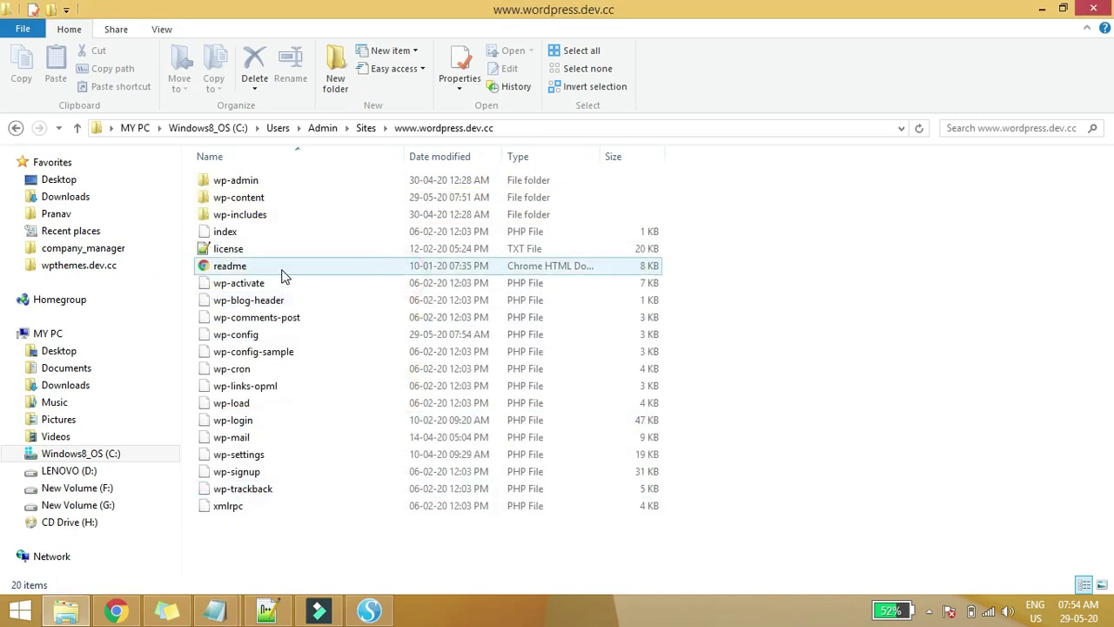
right_click(249, 338)
In wp-config.php, set DB_NAME to 'wordpress', DB_USER to 'root', empty DB_PASSWORD, and save.
left_click(324, 259)
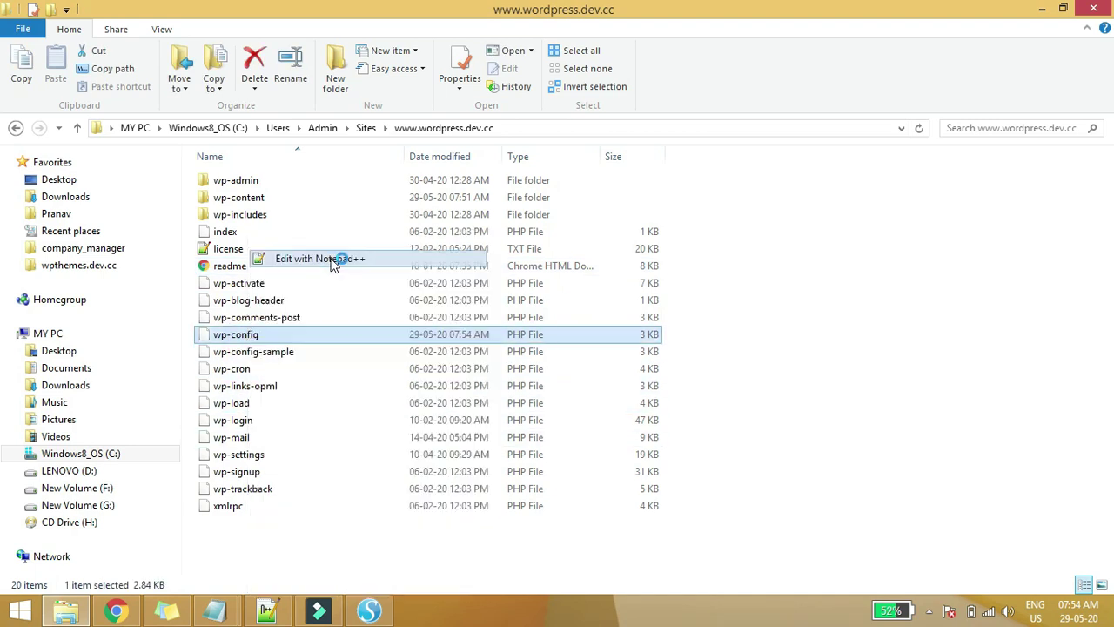
scroll(419, 269, "down", 4)
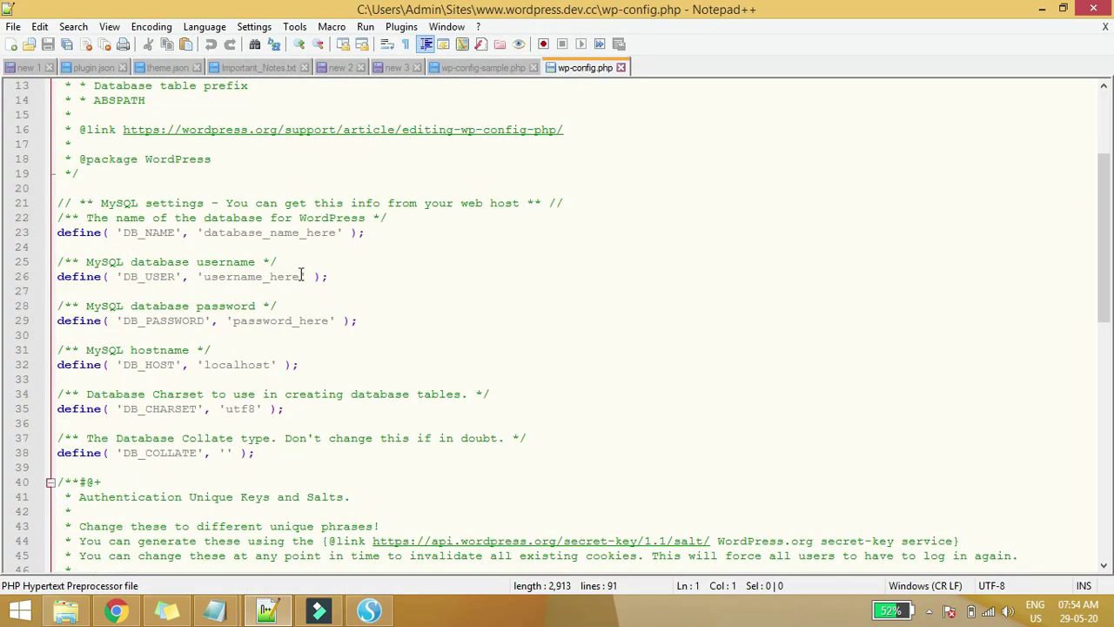
double_click(271, 232)
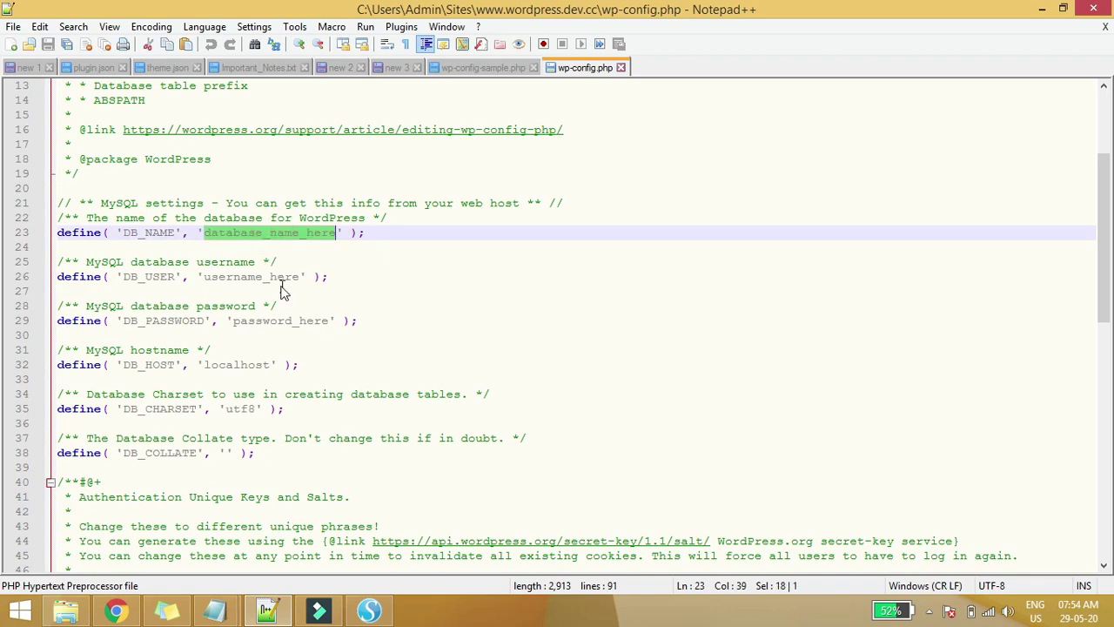
type("wordpress")
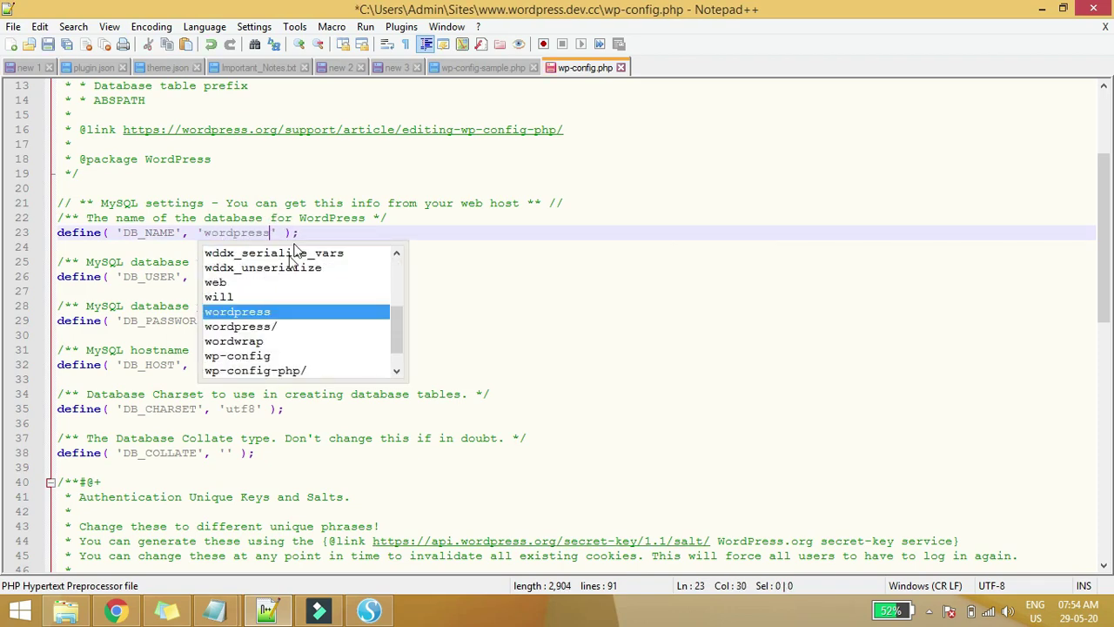
left_click(285, 229)
double_click(265, 276)
type("root")
double_click(292, 321)
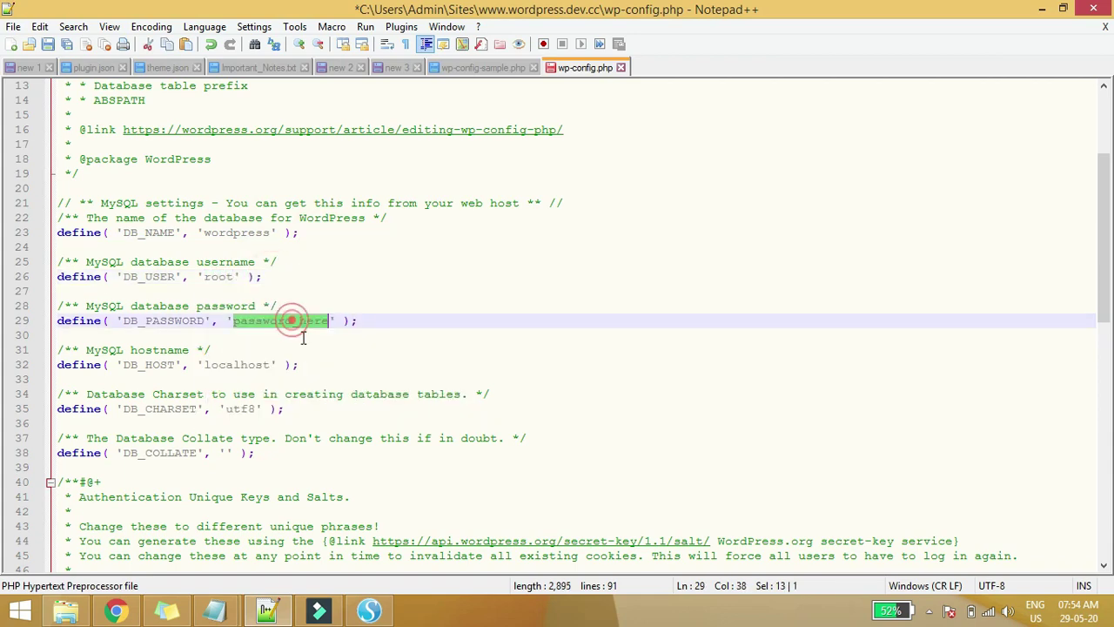
key("BackSpace")
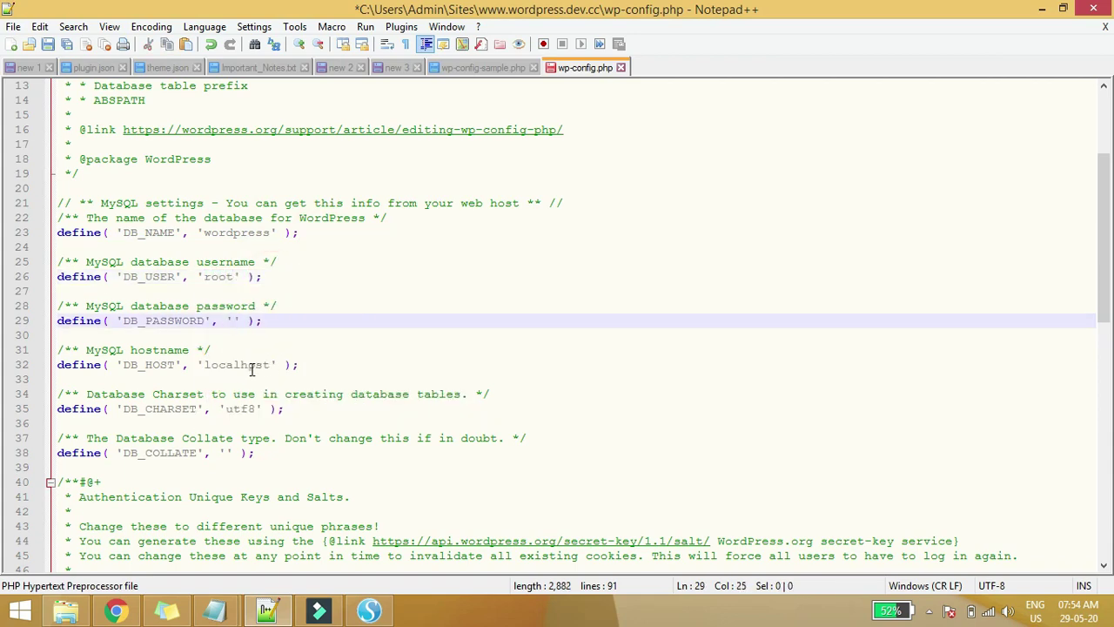
left_click(251, 366)
key("ctrl+s")
Reload the WordPress setup page, resubmit the form, and follow the 'installing now' link once wp-config.php exists.
left_click(116, 610)
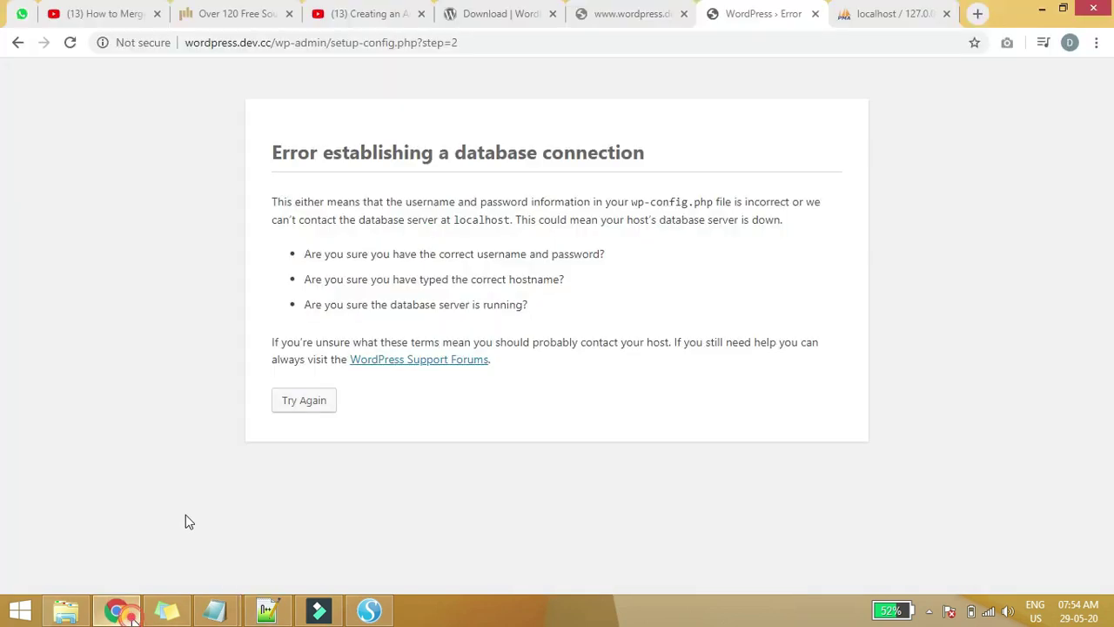
left_click(481, 47)
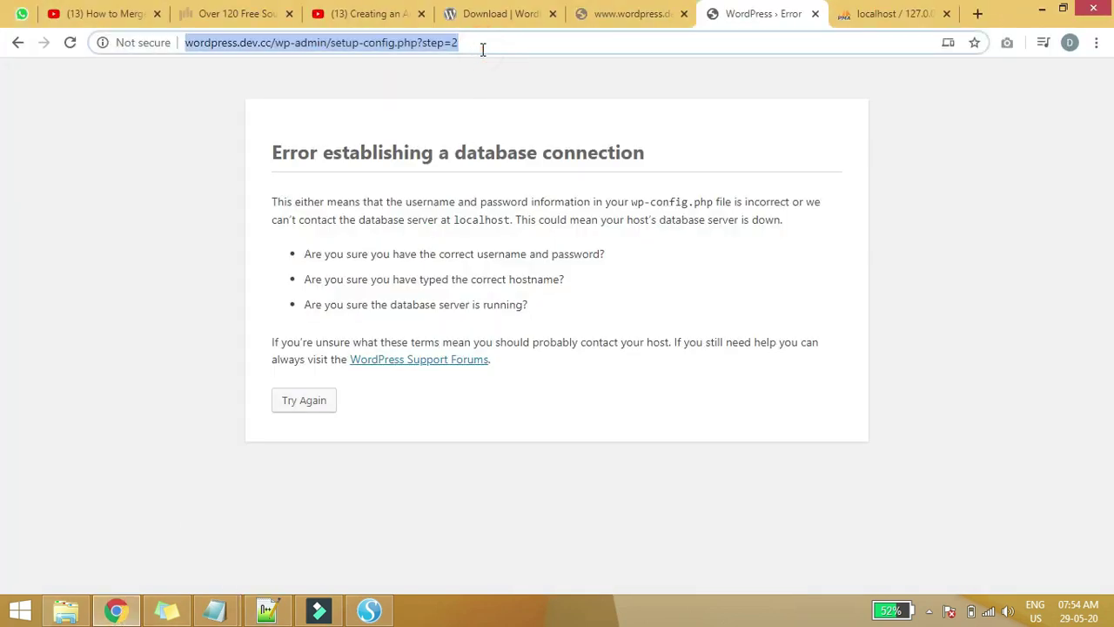
key("F5")
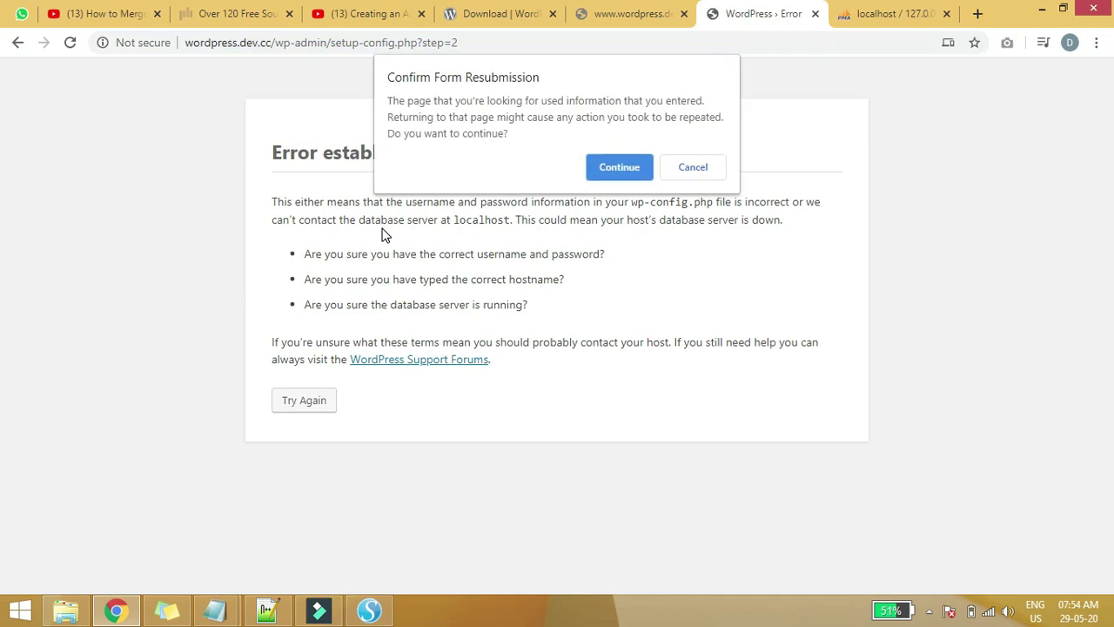
left_click(628, 169)
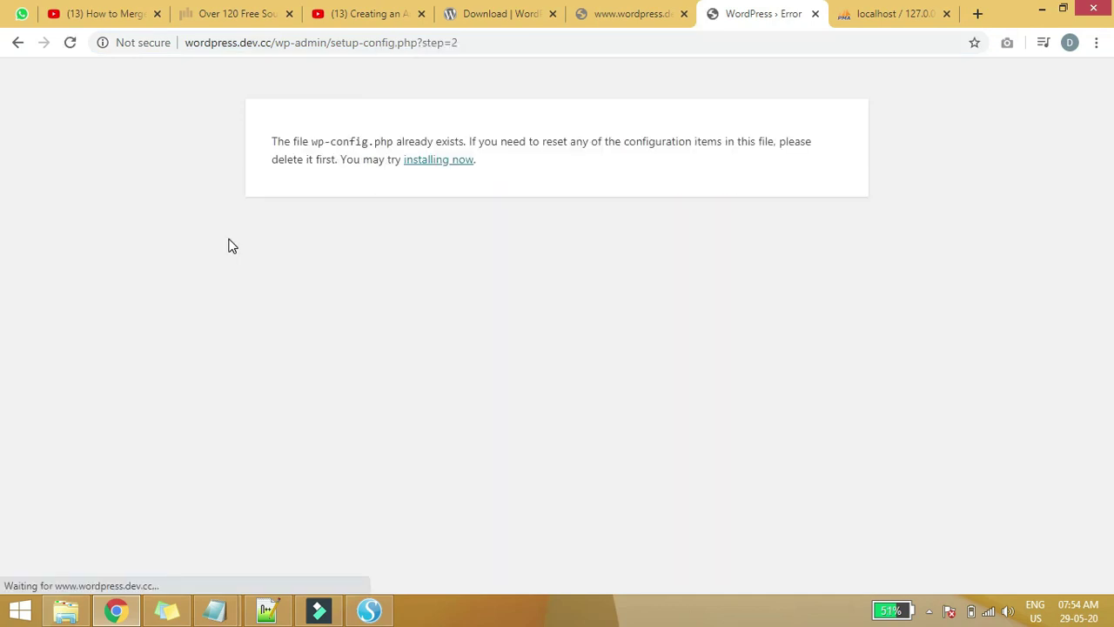
left_click_drag(293, 140, 662, 145)
left_click(728, 143)
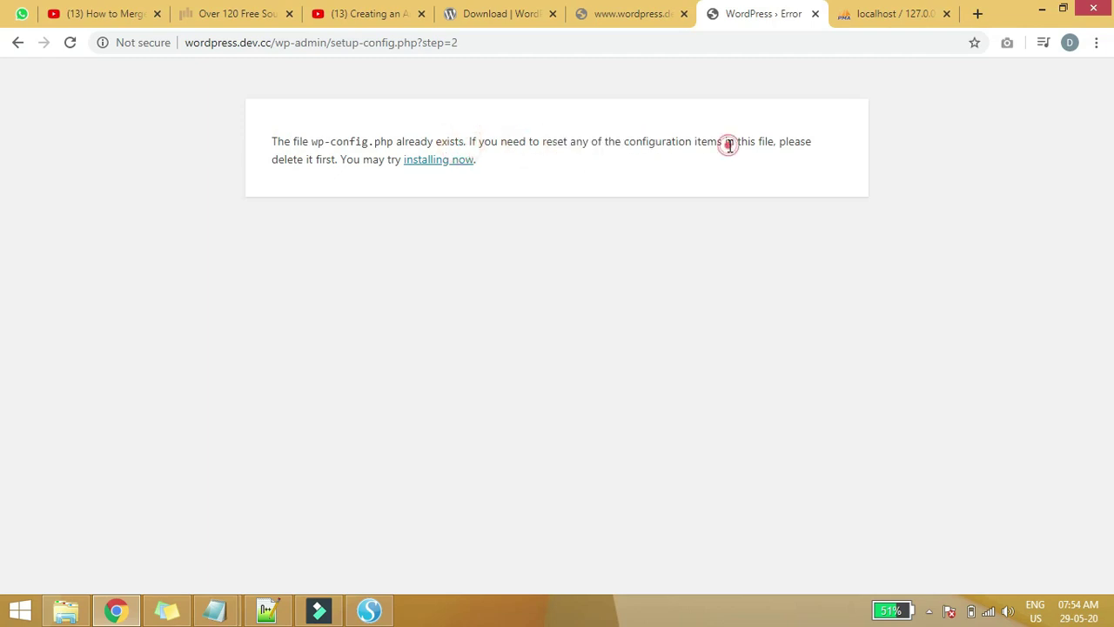
left_click(436, 169)
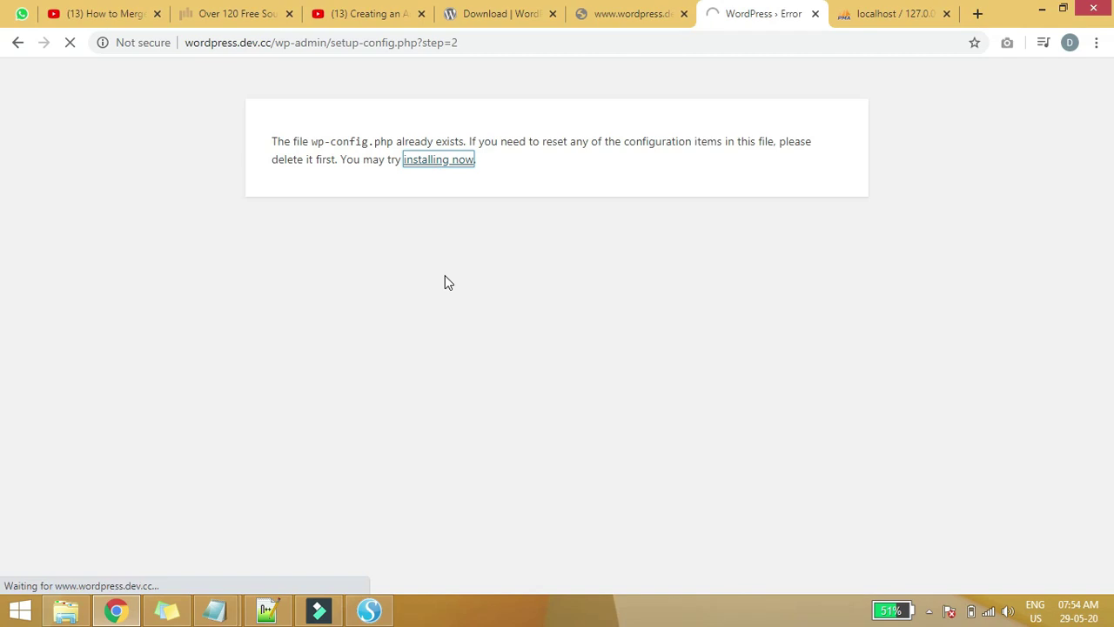
Continue with English (United States) as the installer language and place the cursor in the Site Title field.
scroll(401, 274, "down", 1)
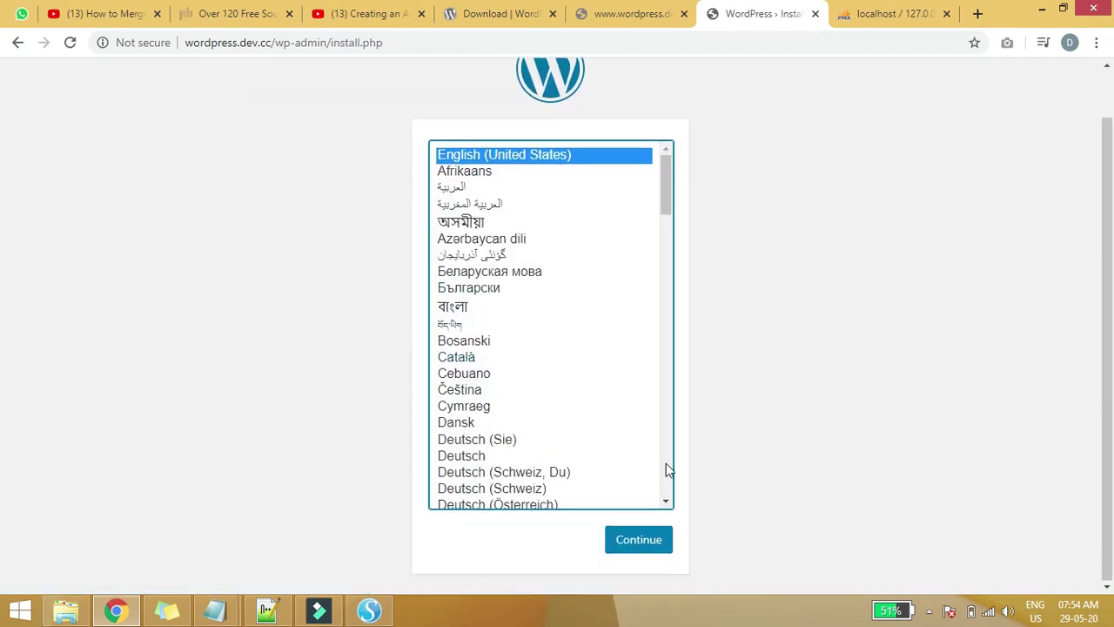
left_click(650, 545)
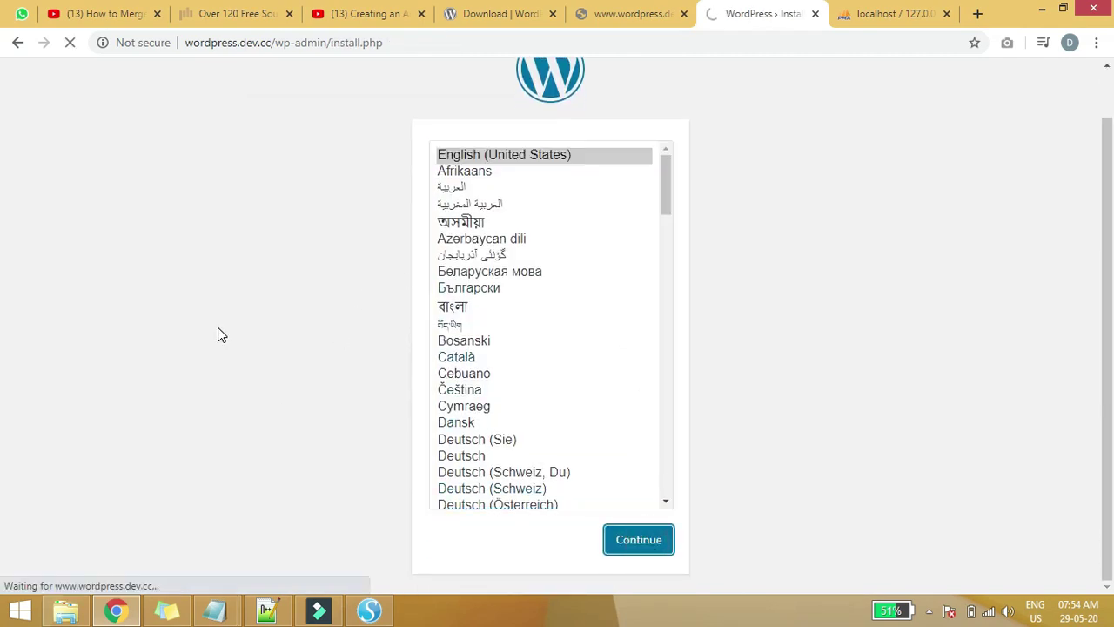
scroll(221, 335, "down", 2)
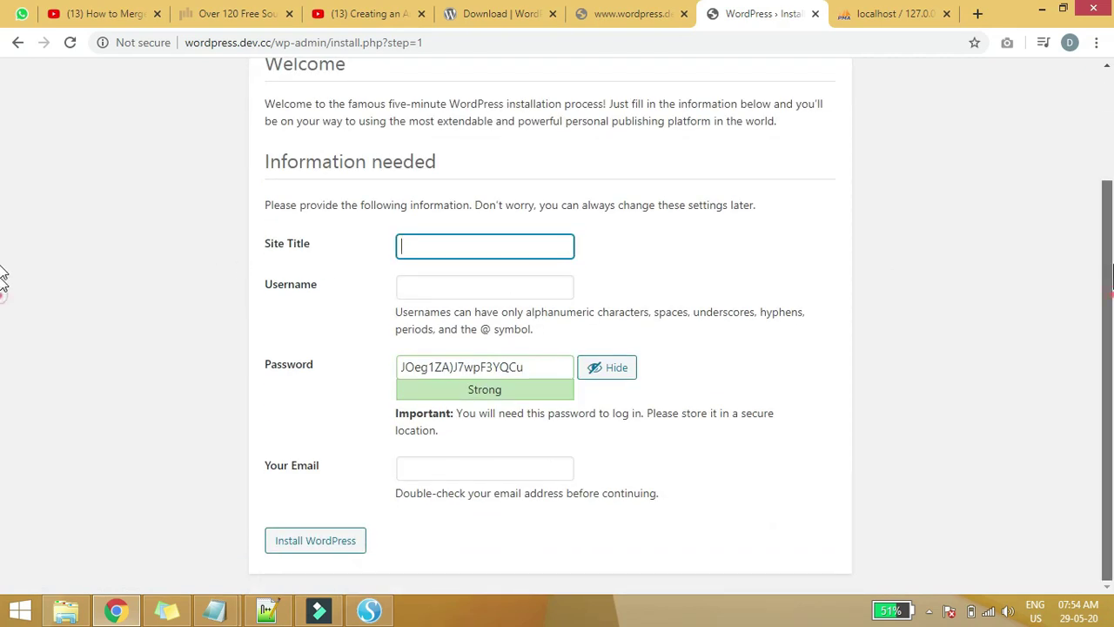
scroll(3, 261, "up", 1)
left_click(878, 6)
left_click(778, 18)
scroll(4, 261, "up", 1)
scroll(2, 261, "down", 1)
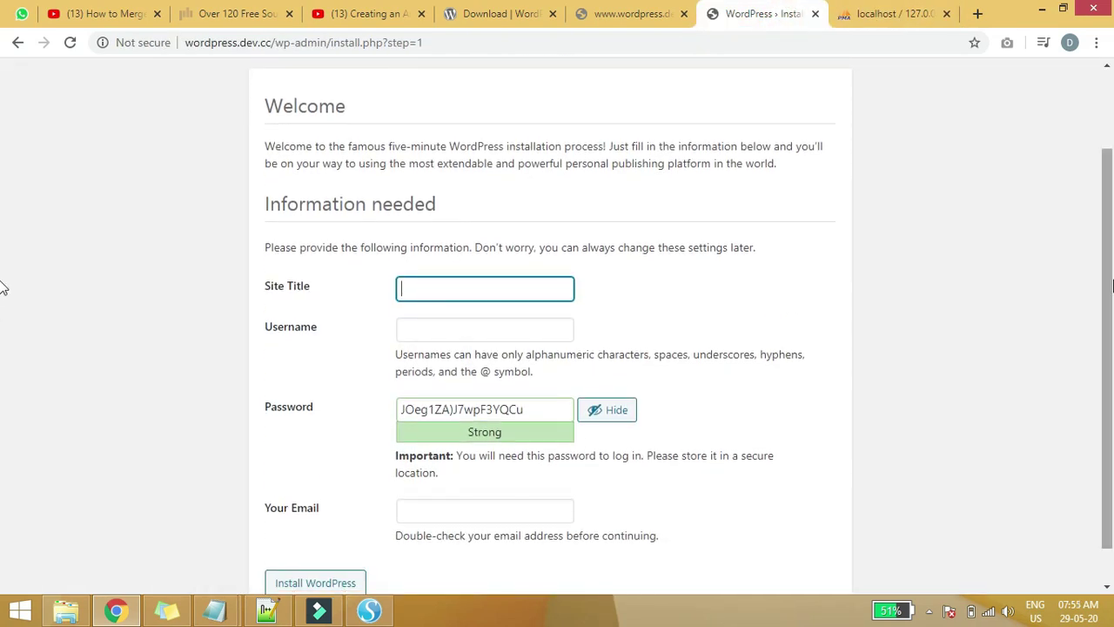
scroll(2, 288, "down", 1)
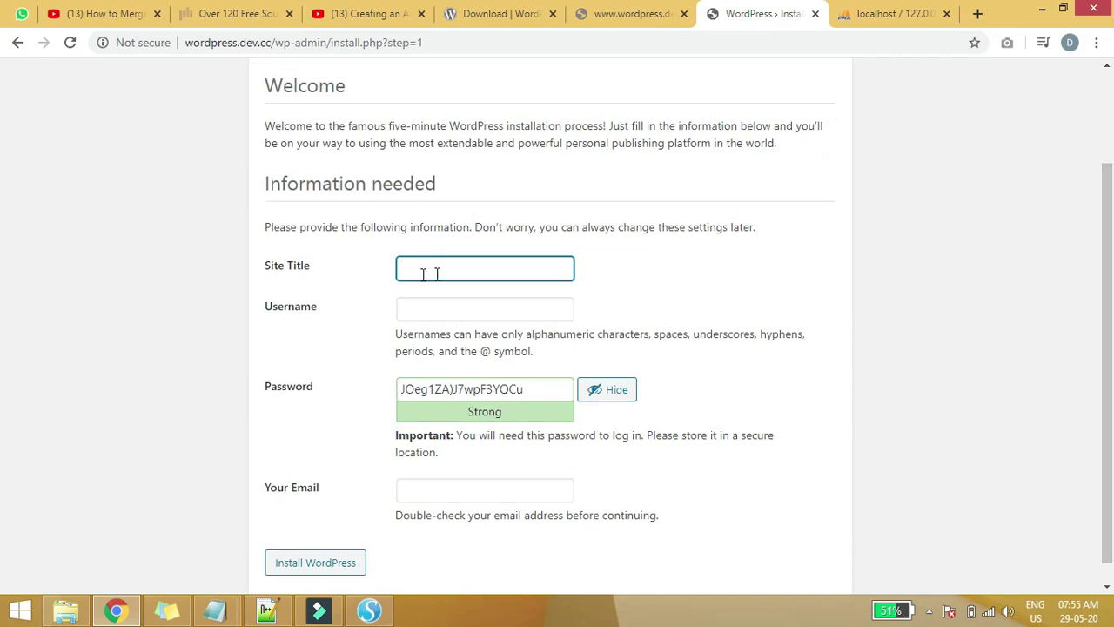
left_click(437, 273)
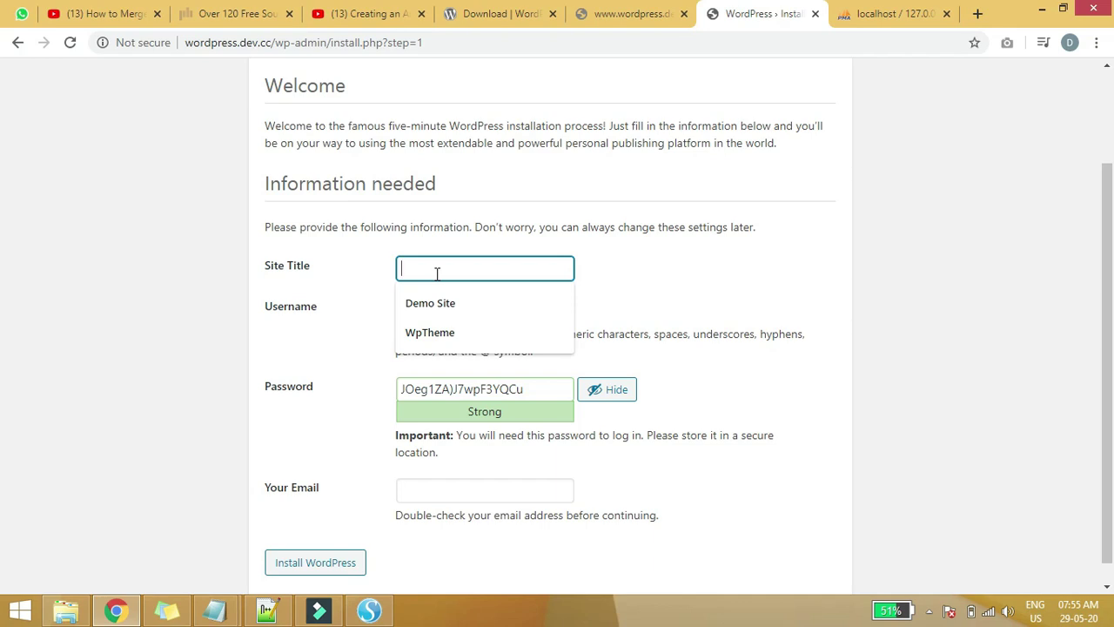
Enter the site title Keep Learning and the admin login details, and confirm the weak password.
type("Keep Learning")
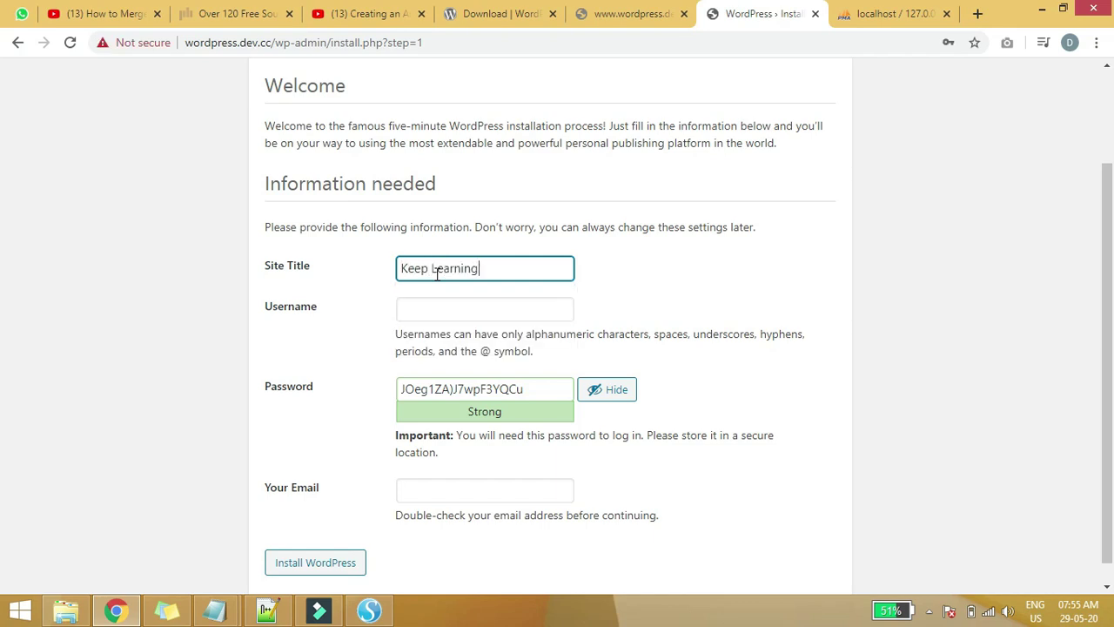
left_click(462, 314)
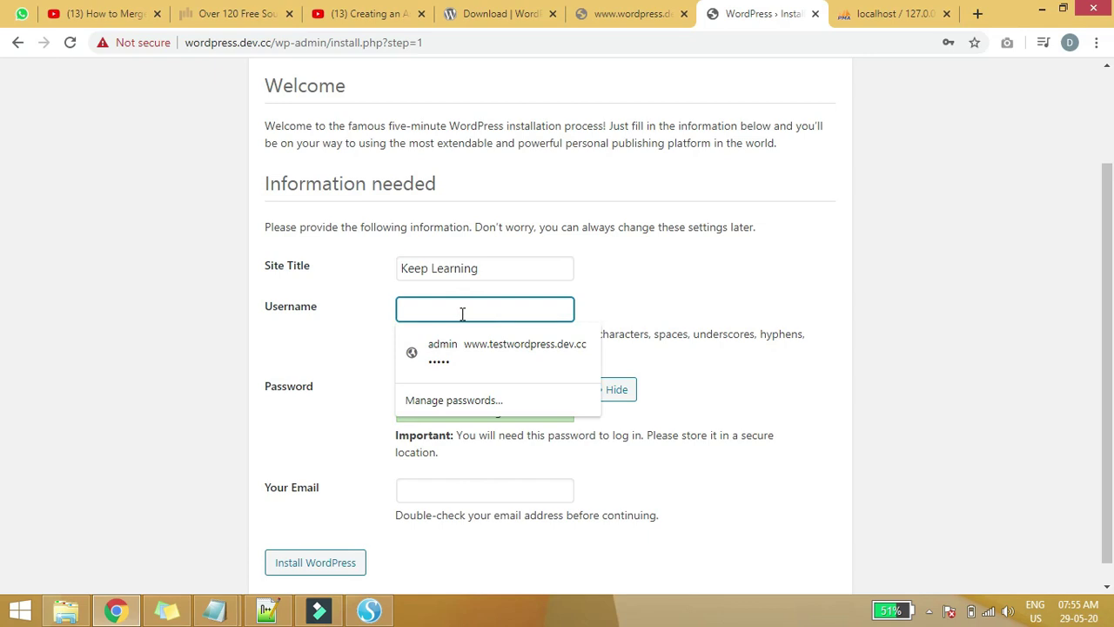
key("Tab")
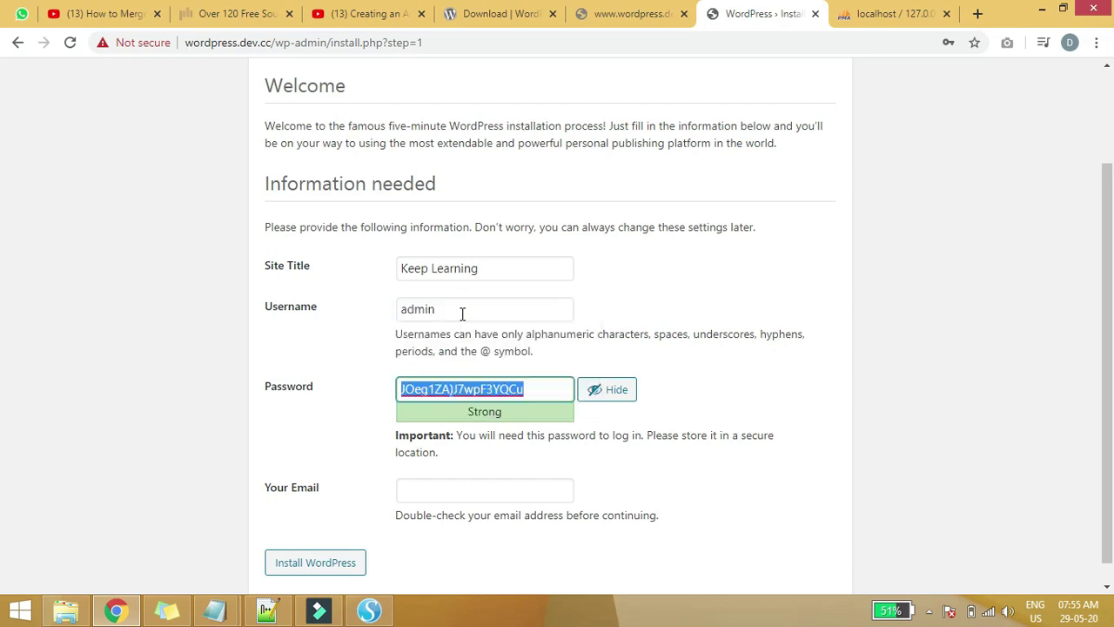
type("admin")
scroll(442, 370, "down", 1)
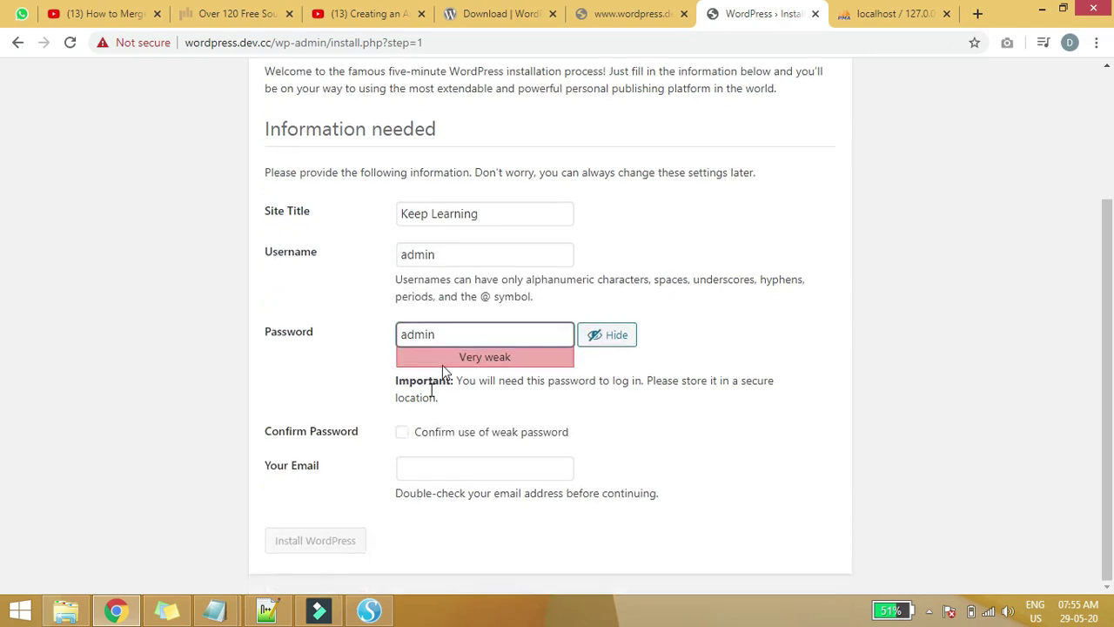
left_click(401, 433)
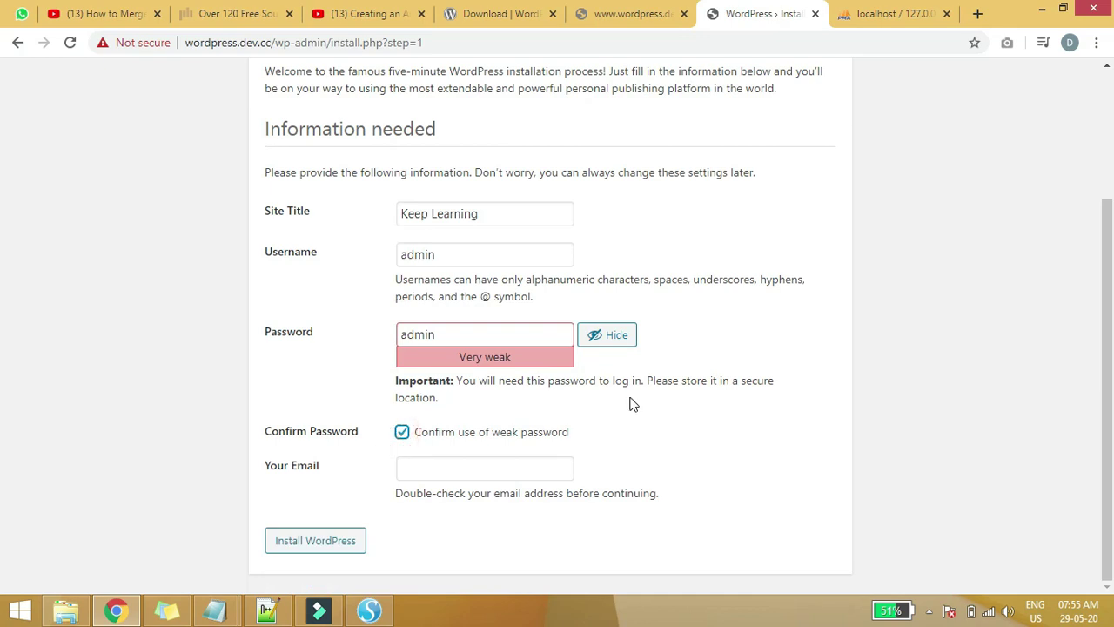
Fill in the saved email address and run Install WordPress.
double_click(451, 338)
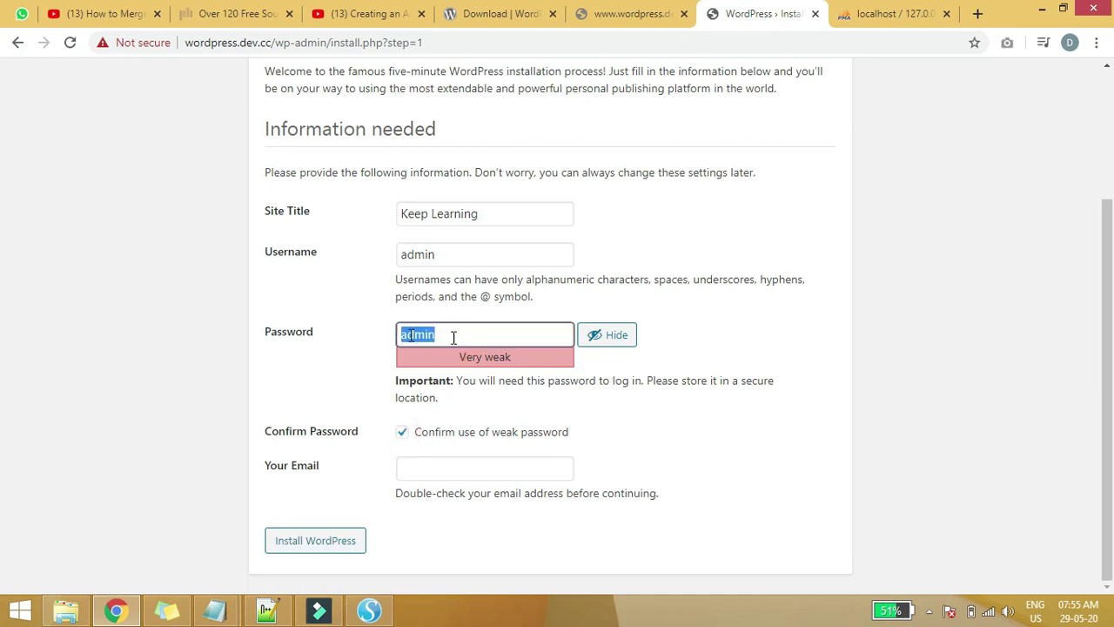
left_click(353, 307)
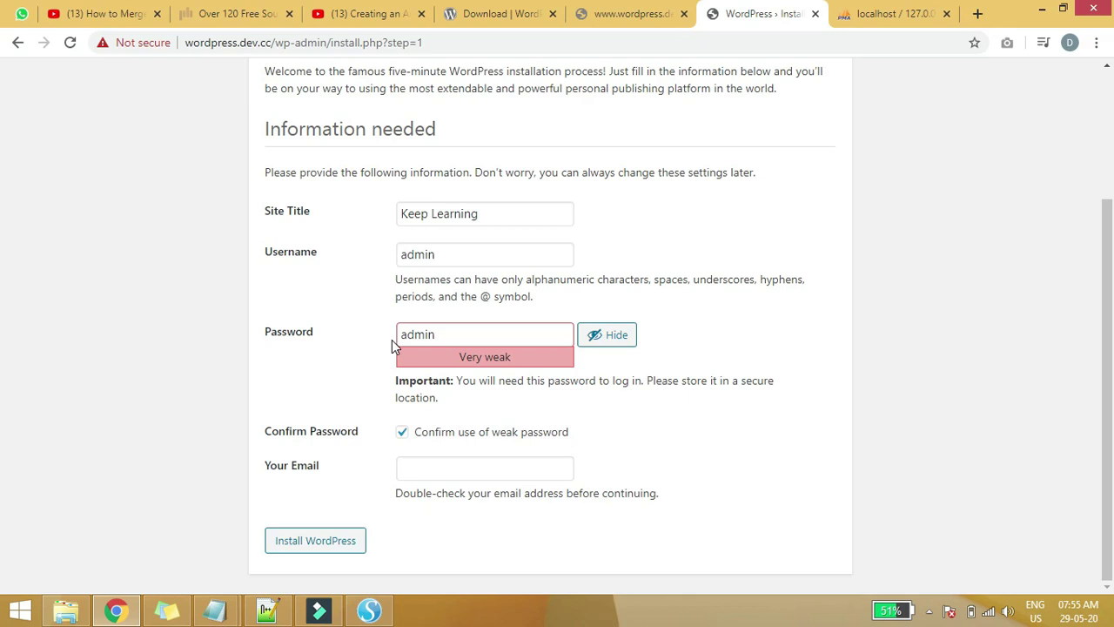
double_click(442, 333)
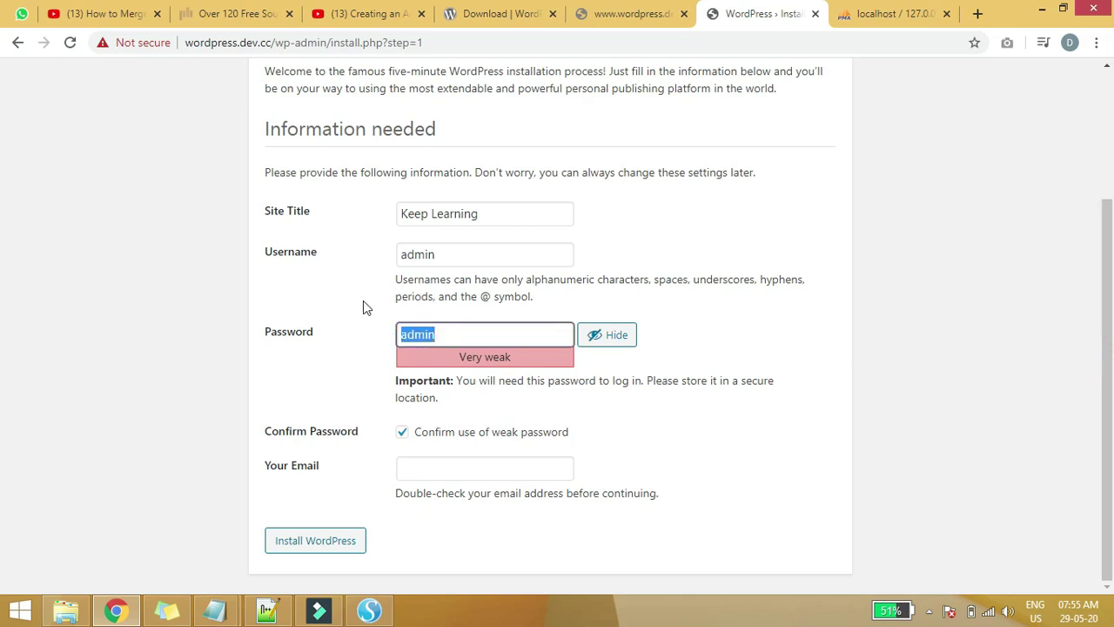
left_click(364, 302)
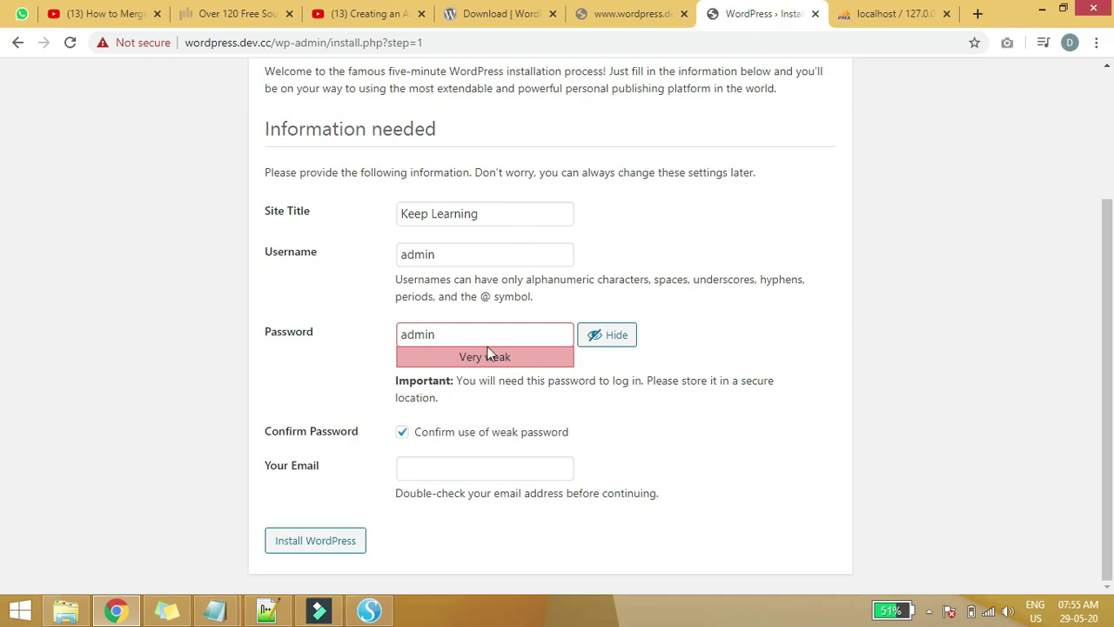
double_click(450, 336)
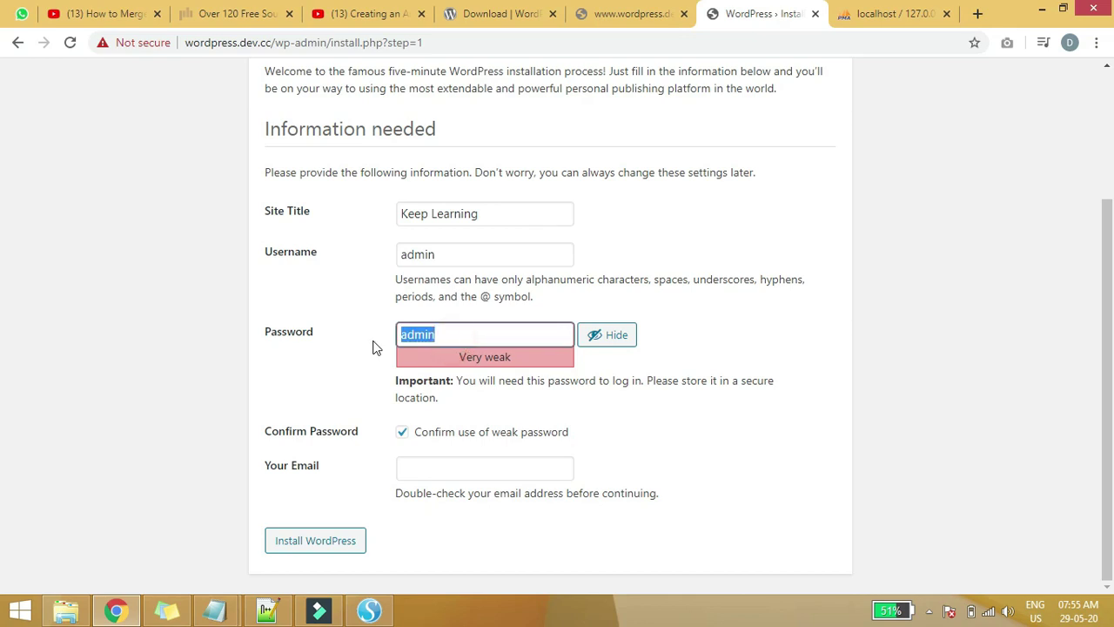
left_click(989, 380)
left_click(485, 470)
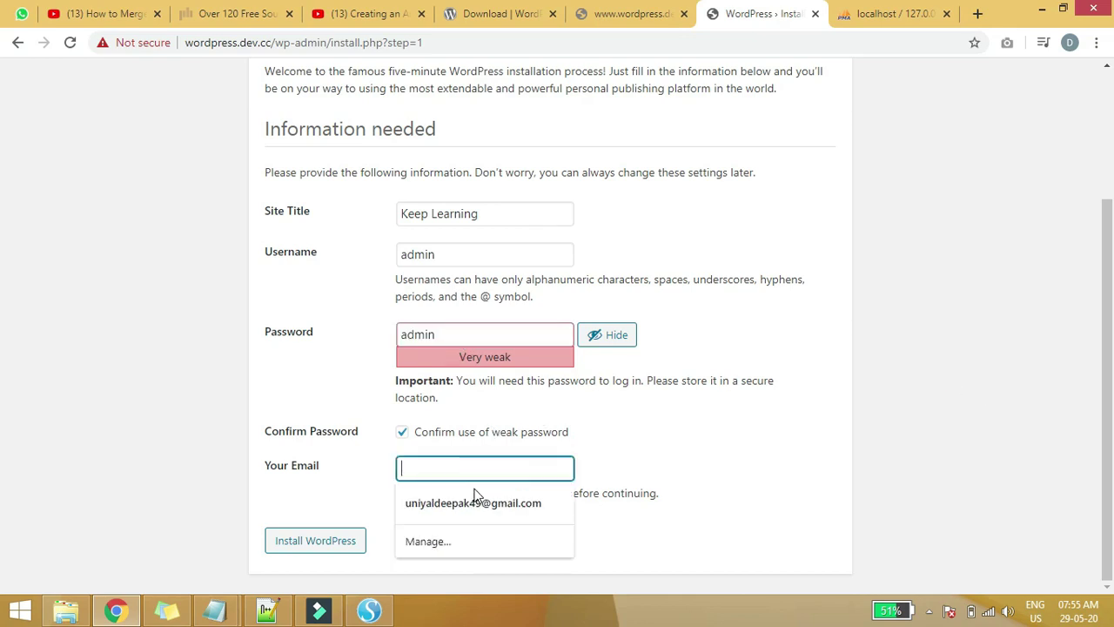
left_click(475, 496)
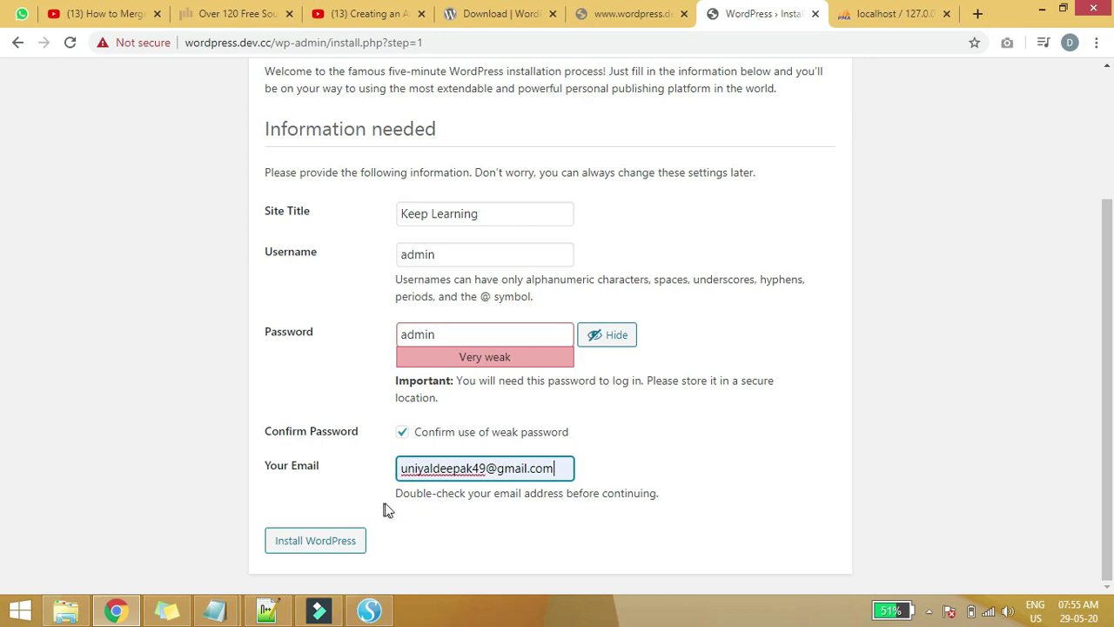
left_click(306, 536)
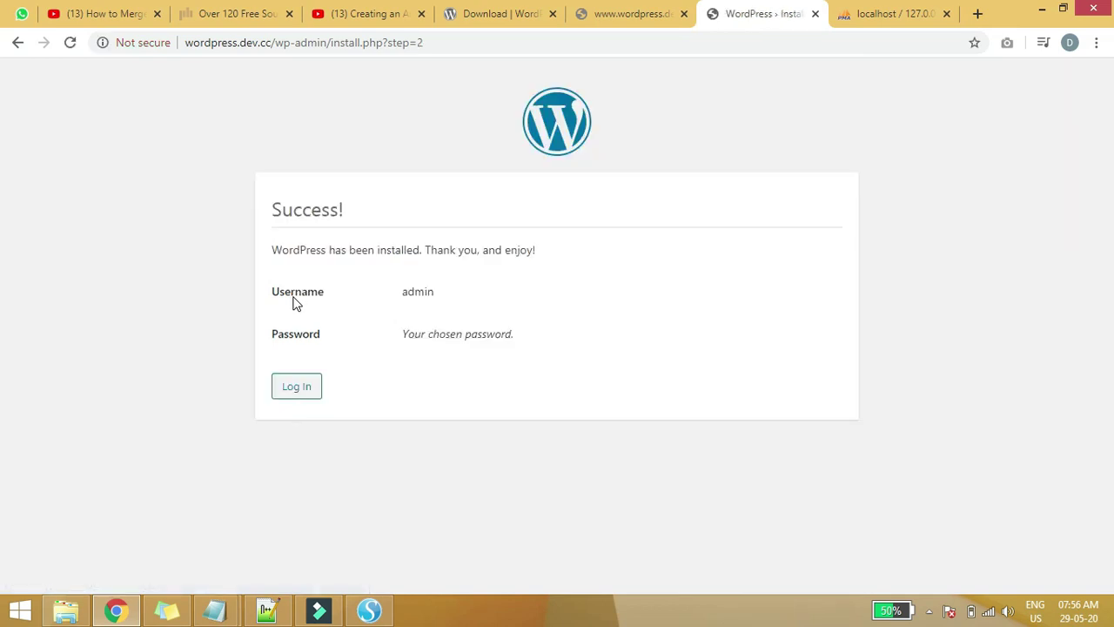
Log in to the new Keep Learning site as admin with its password.
left_click(297, 391)
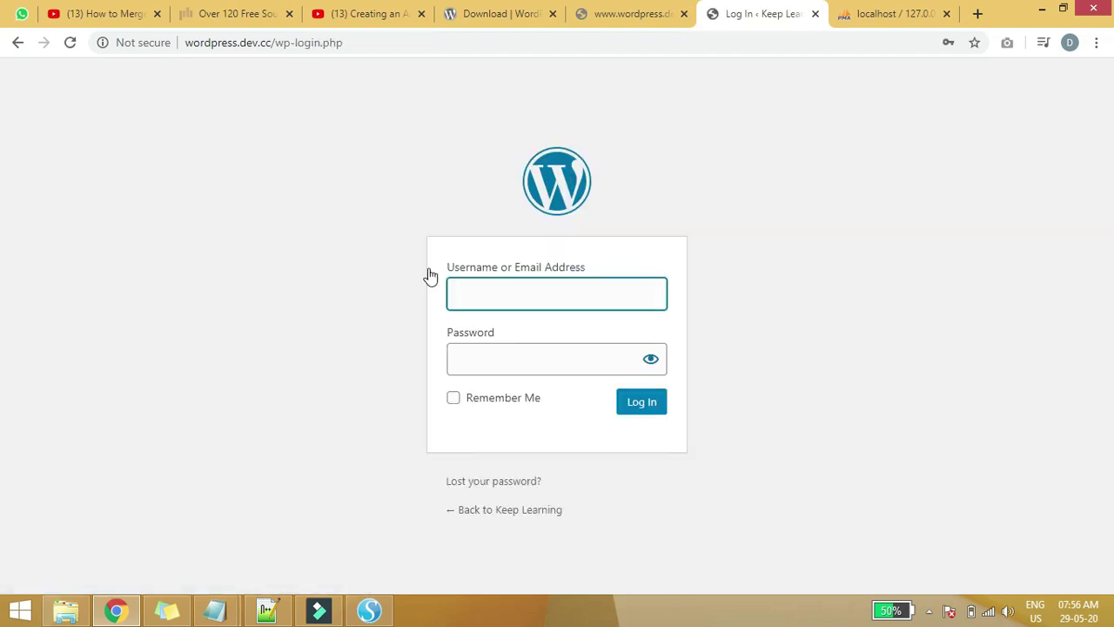
left_click(508, 301)
type("admin")
key("Tab")
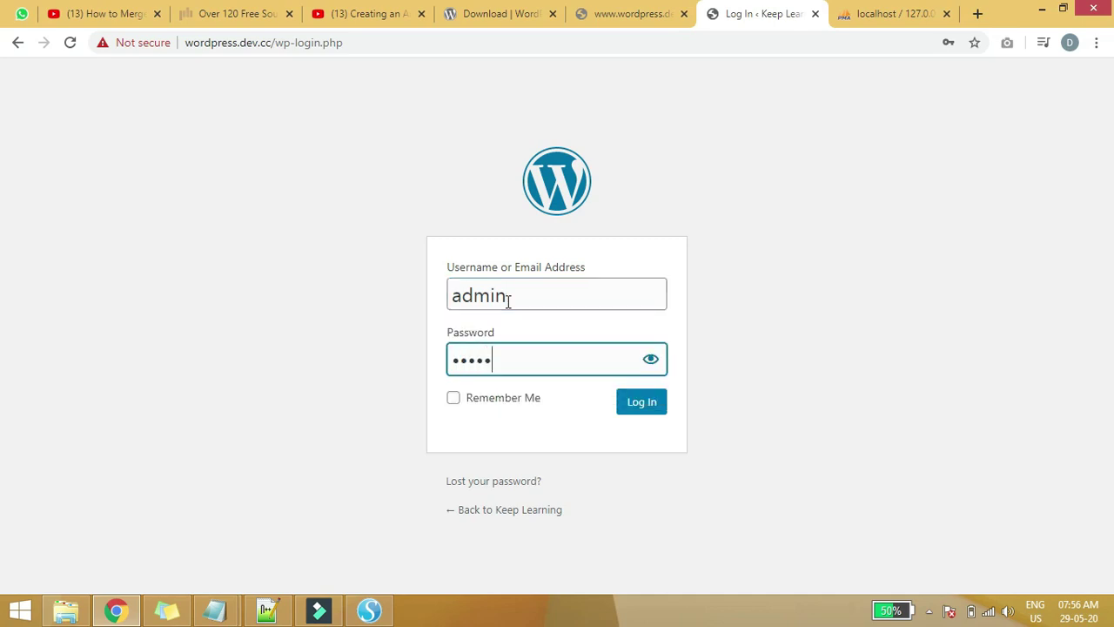
left_click(648, 414)
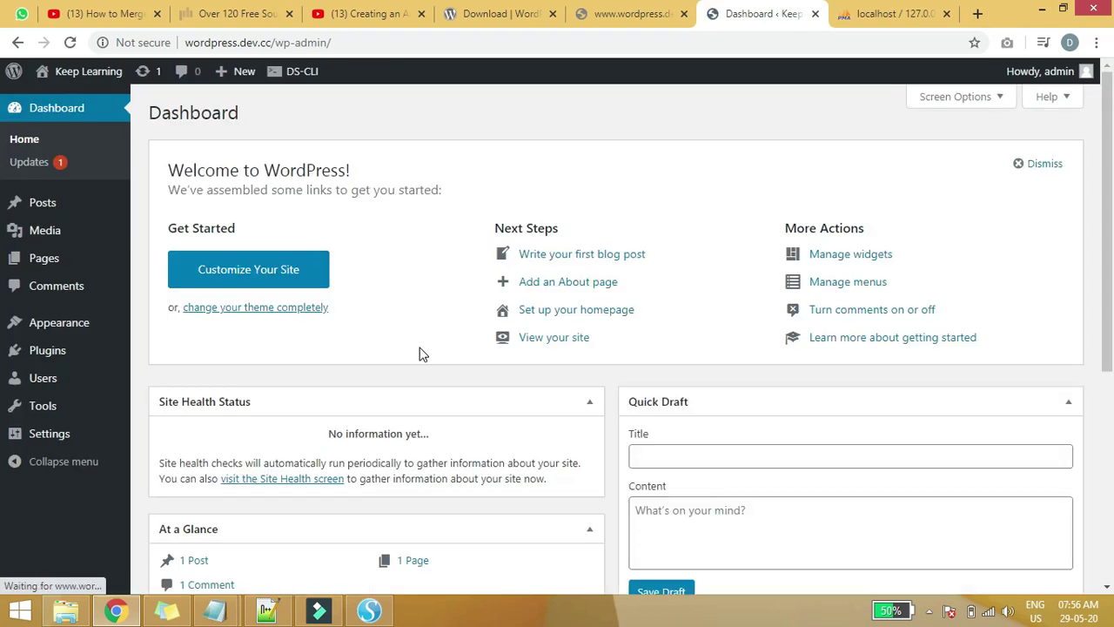
Bring the wp-config.php file in Notepad++ to the front from the dashboard.
left_click(186, 42)
left_click(384, 114)
mouse_move(1107, 130)
left_mouse_down()
mouse_move(1109, 304)
mouse_move(1110, 130)
left_mouse_up()
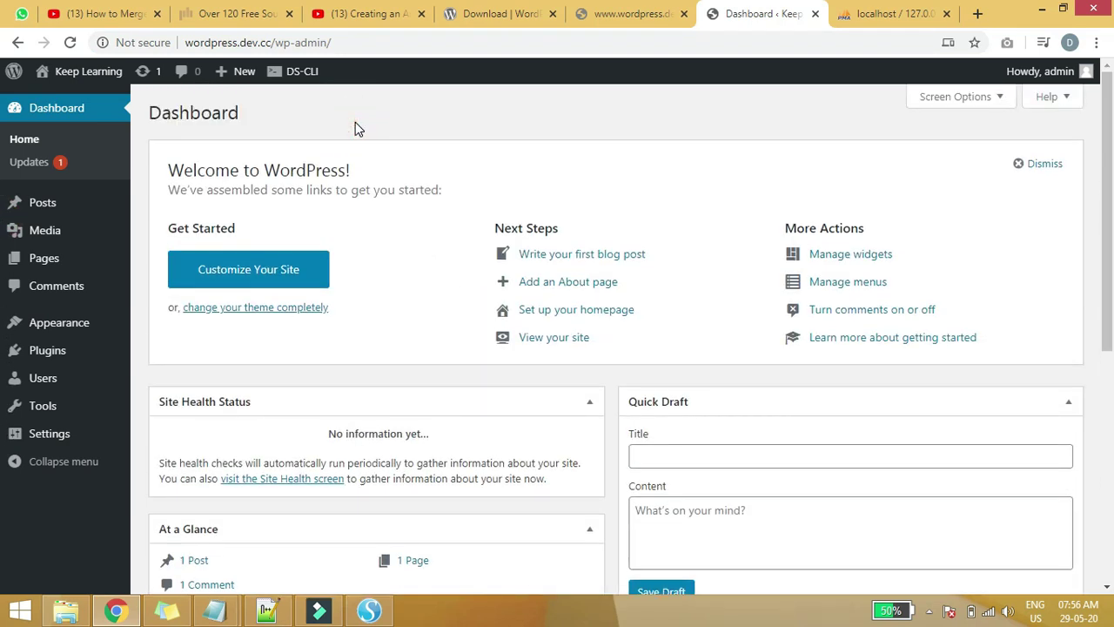
left_click(266, 610)
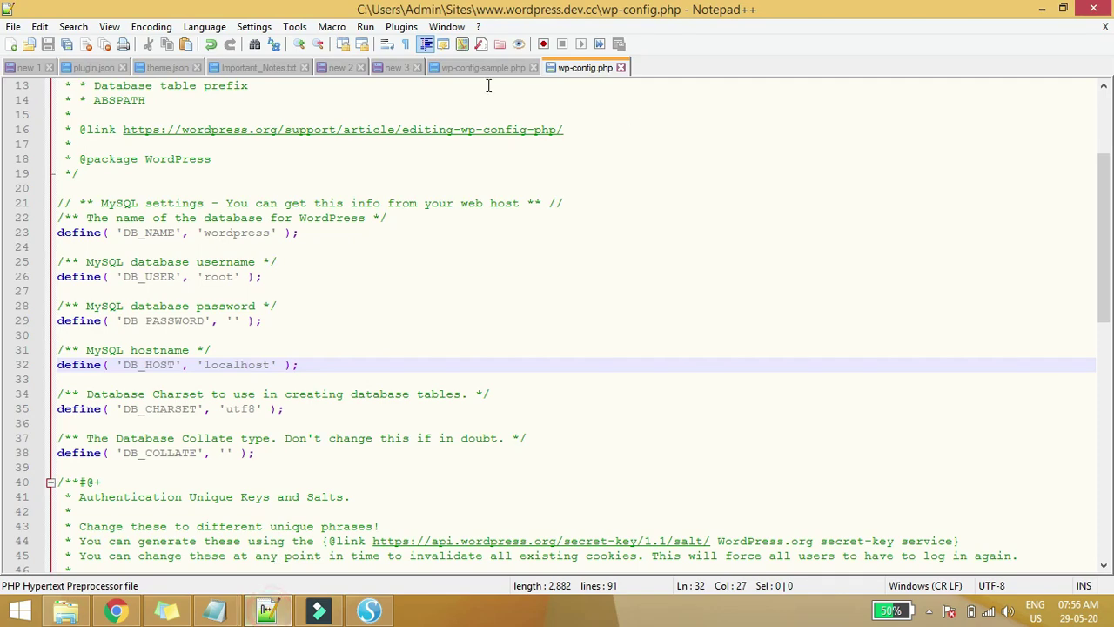
Append ' ==> done' to the 'Setup wordpress on our Local System' line in the new 3 notes.
left_click(481, 67)
left_click(405, 167)
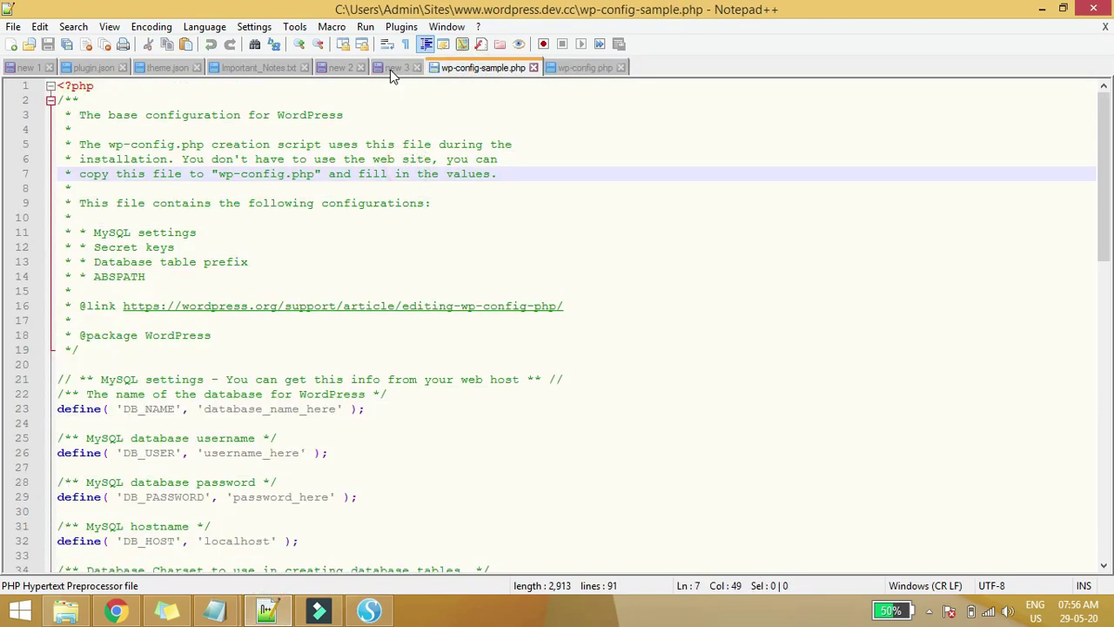
left_click(394, 67)
left_click(85, 144)
left_click(374, 142)
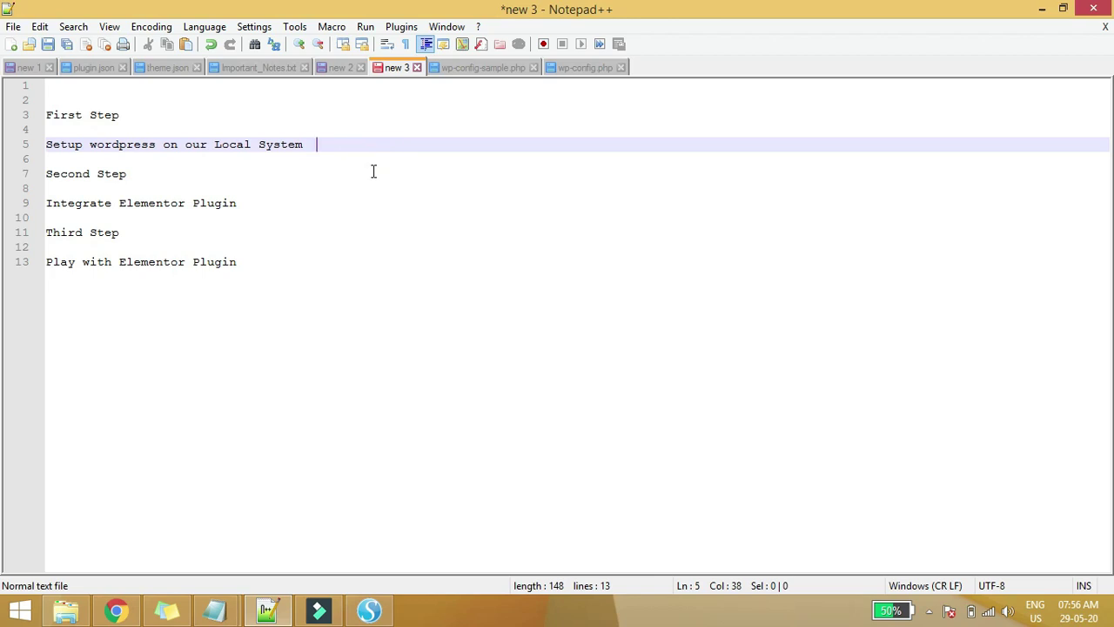
type("==> done")
Review the next step, 'Integrate Elementor Plugin', then return to the WordPress dashboard in Chrome.
left_click(155, 113)
left_click(388, 147)
left_click(102, 145)
left_click(204, 144)
left_click(181, 174)
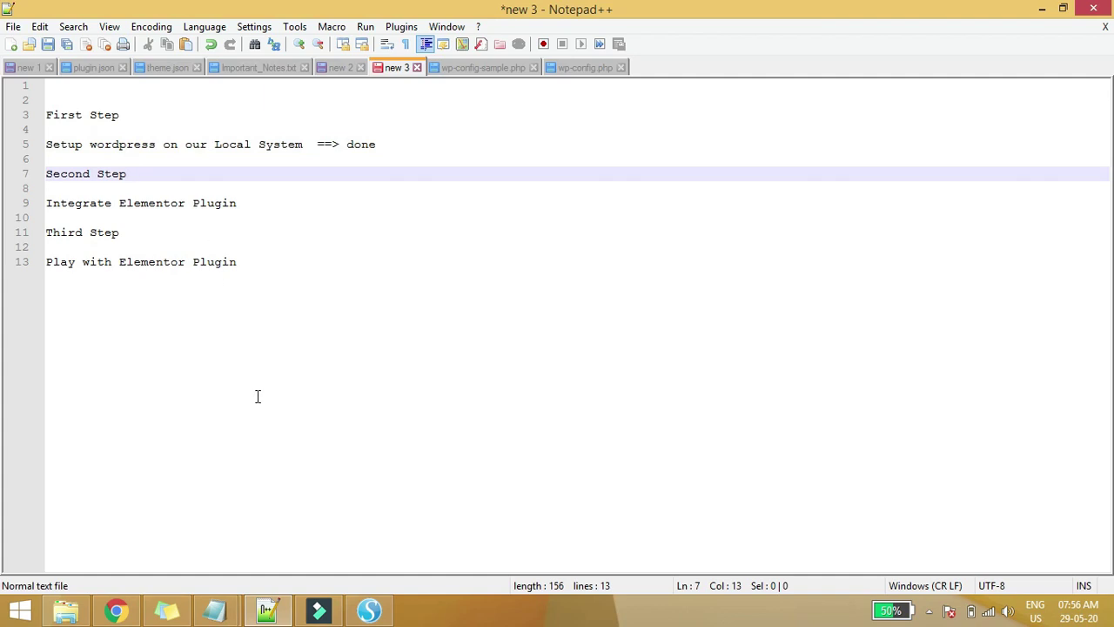
left_click(257, 202)
left_click_drag(258, 203, 75, 205)
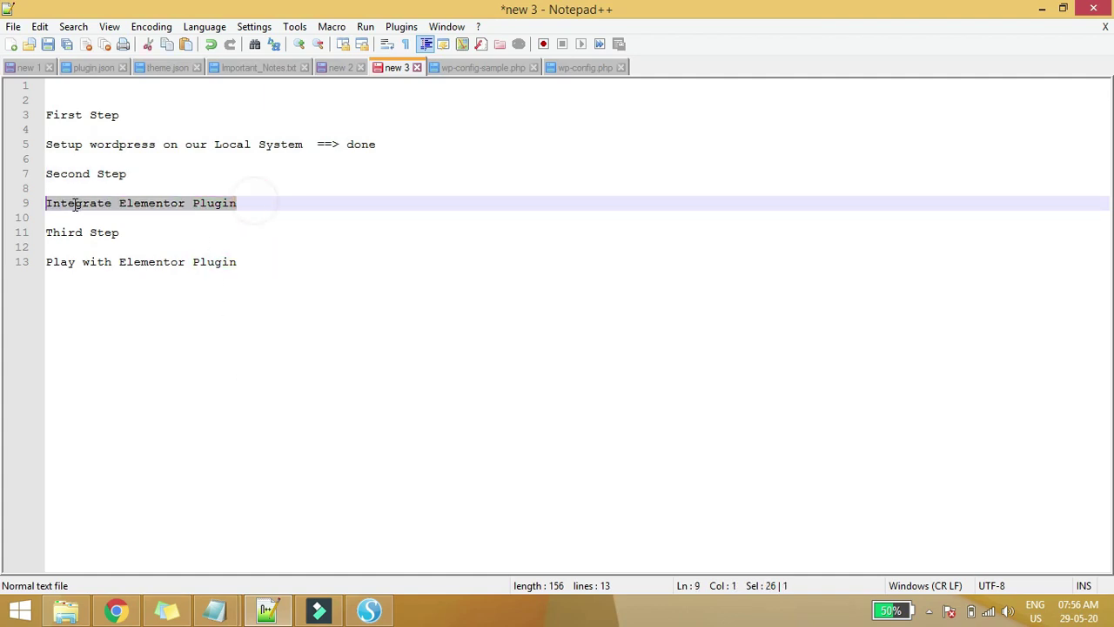
left_click(269, 205)
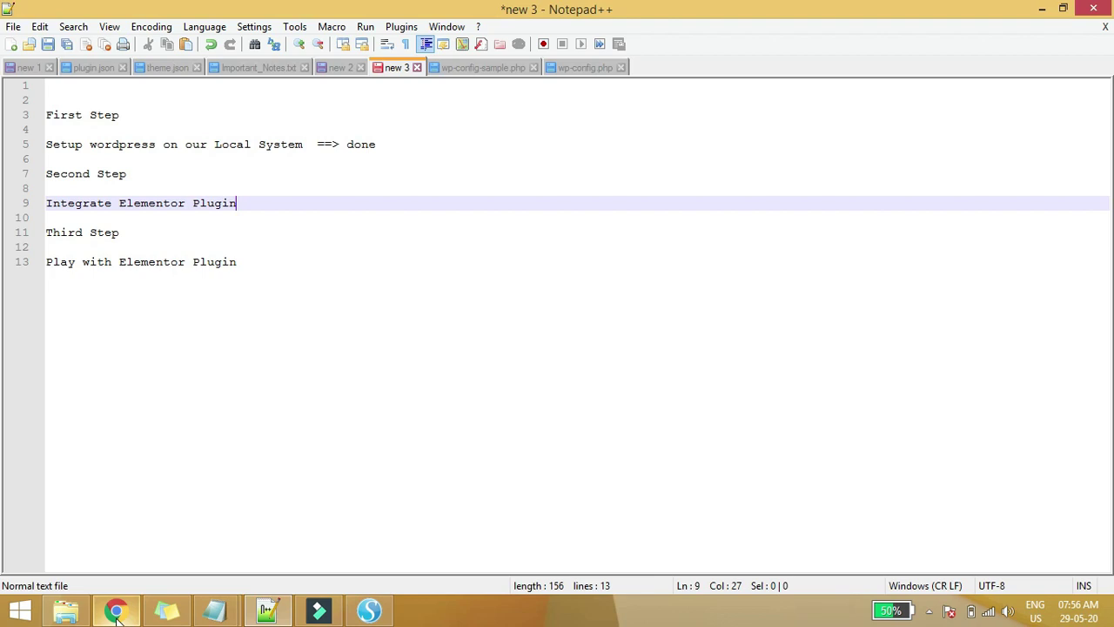
left_click(115, 610)
Search Google for 'elementor plugin' in a new browser tab.
scroll(1101, 241, "down", 1)
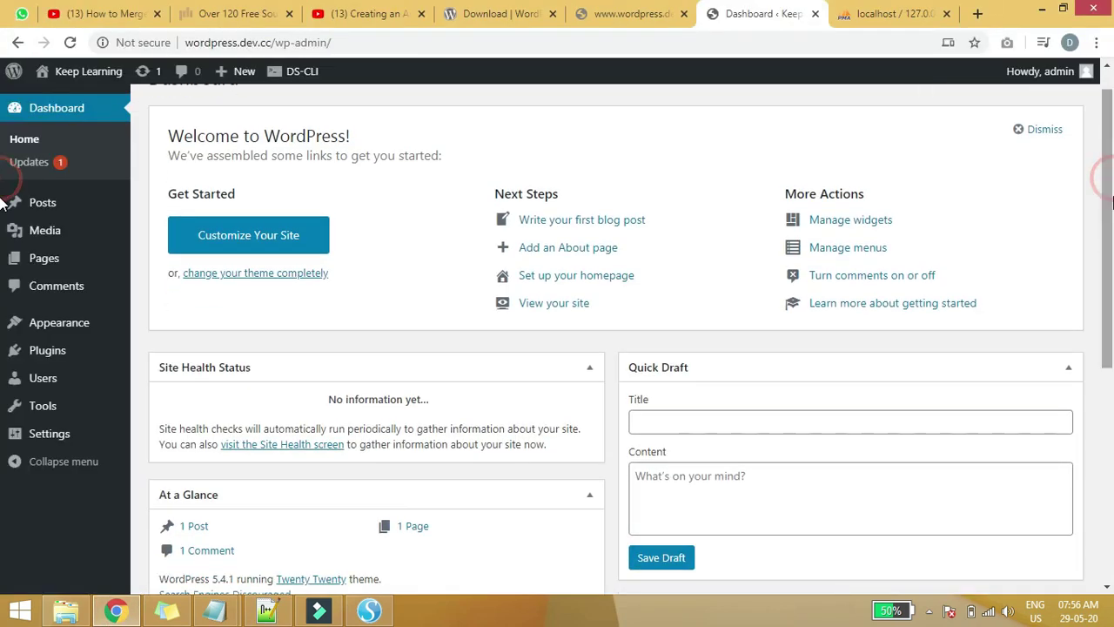
left_click(977, 14)
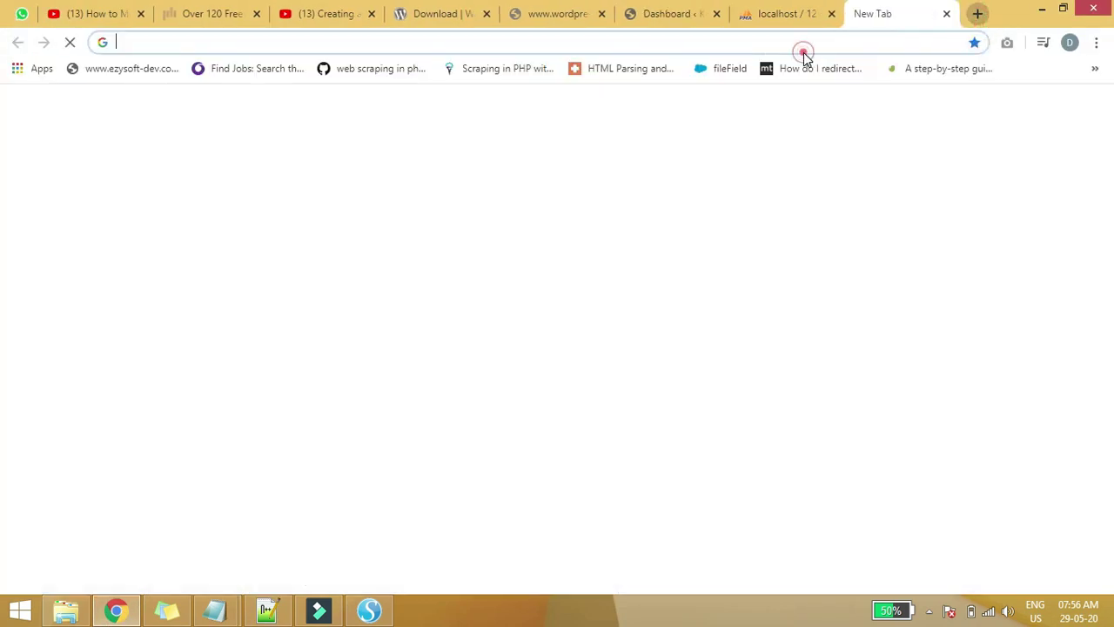
type("ele")
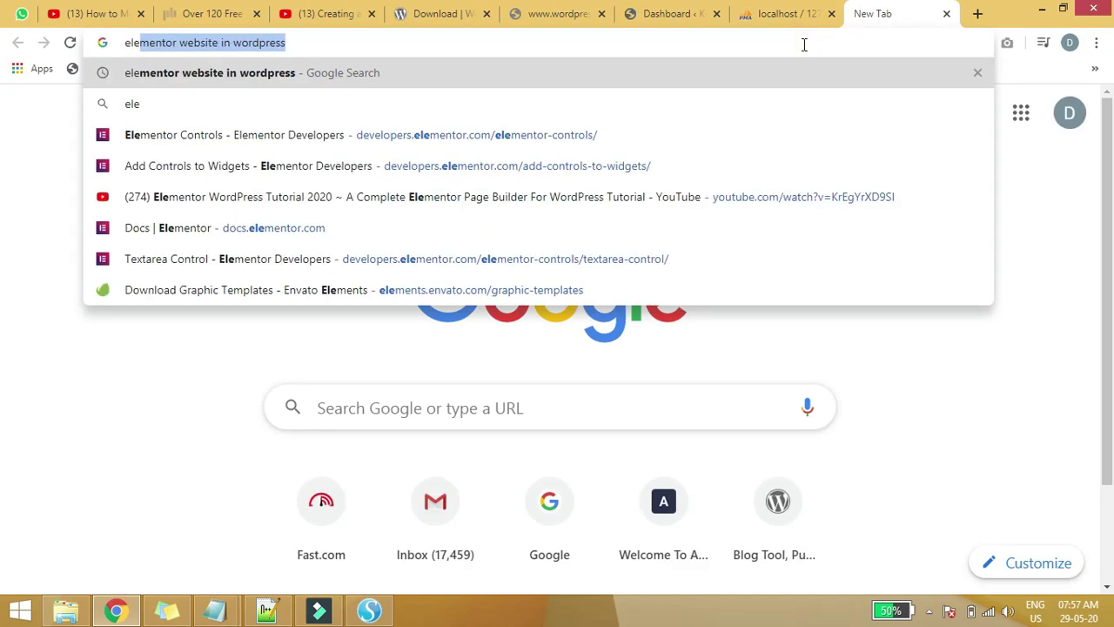
type("e=")
key("ctrl+a")
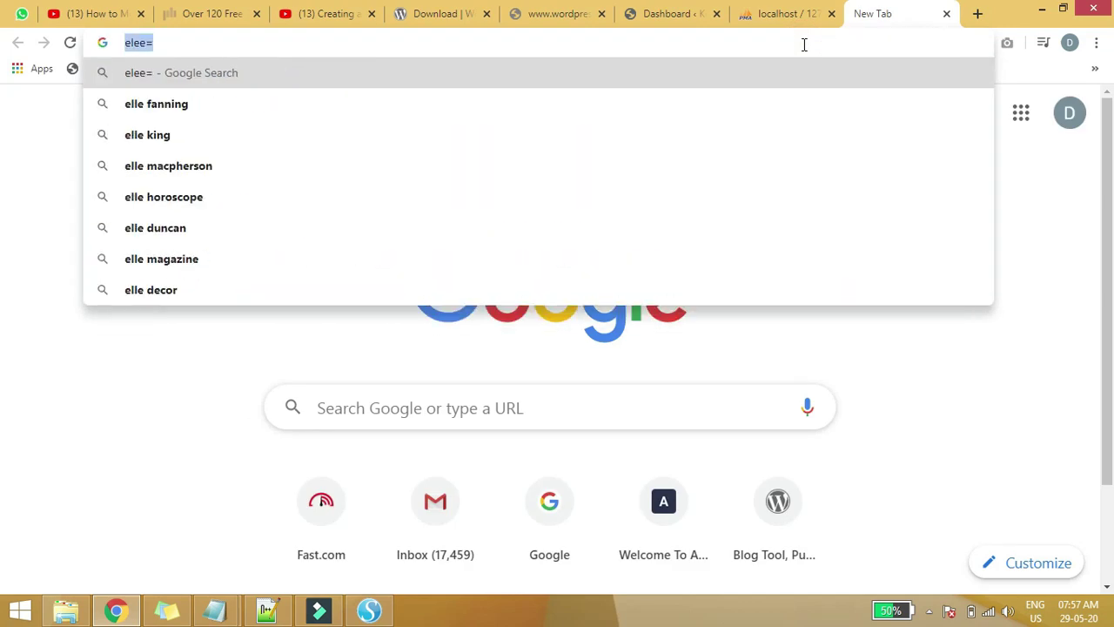
key("BackSpace")
type("elementor")
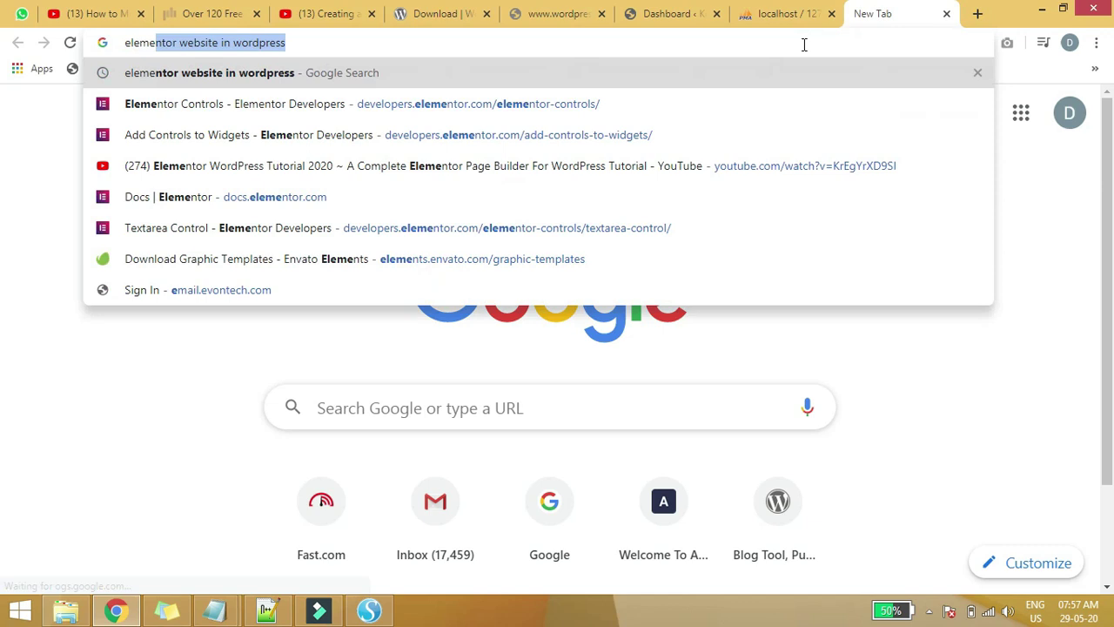
type(" plugin")
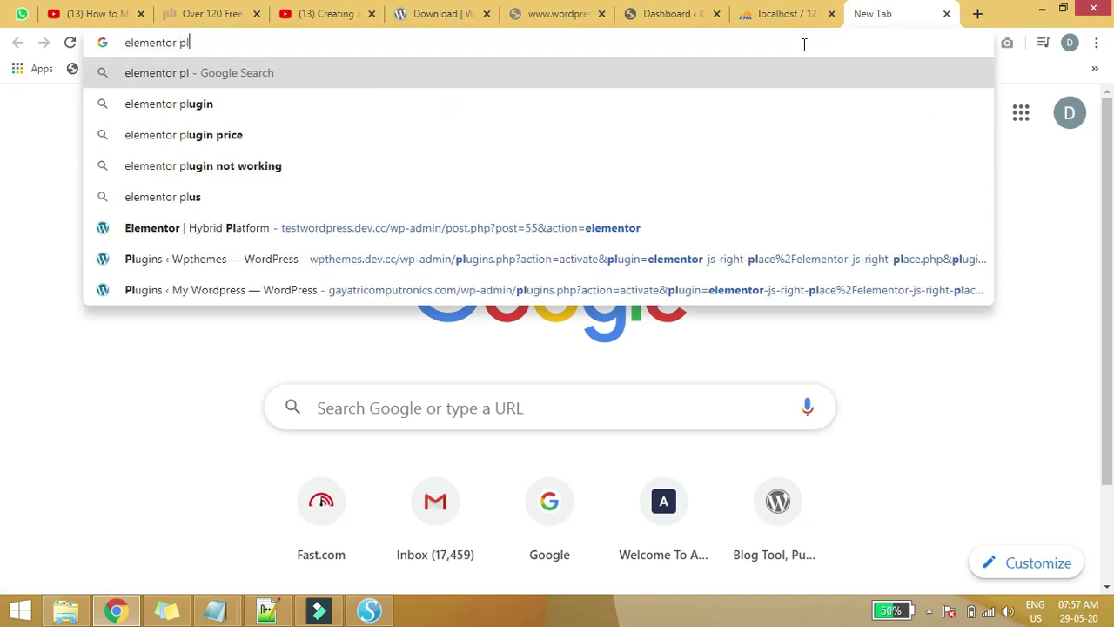
key("Return")
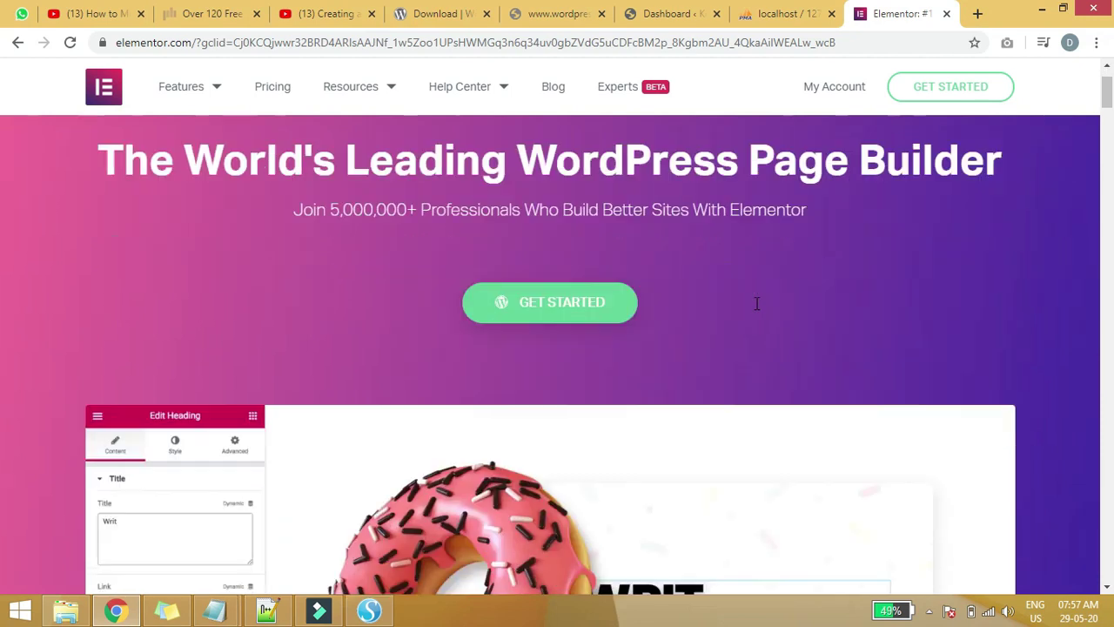
Scroll down through the elementor.com page builder site.
scroll(754, 305, "down", 2)
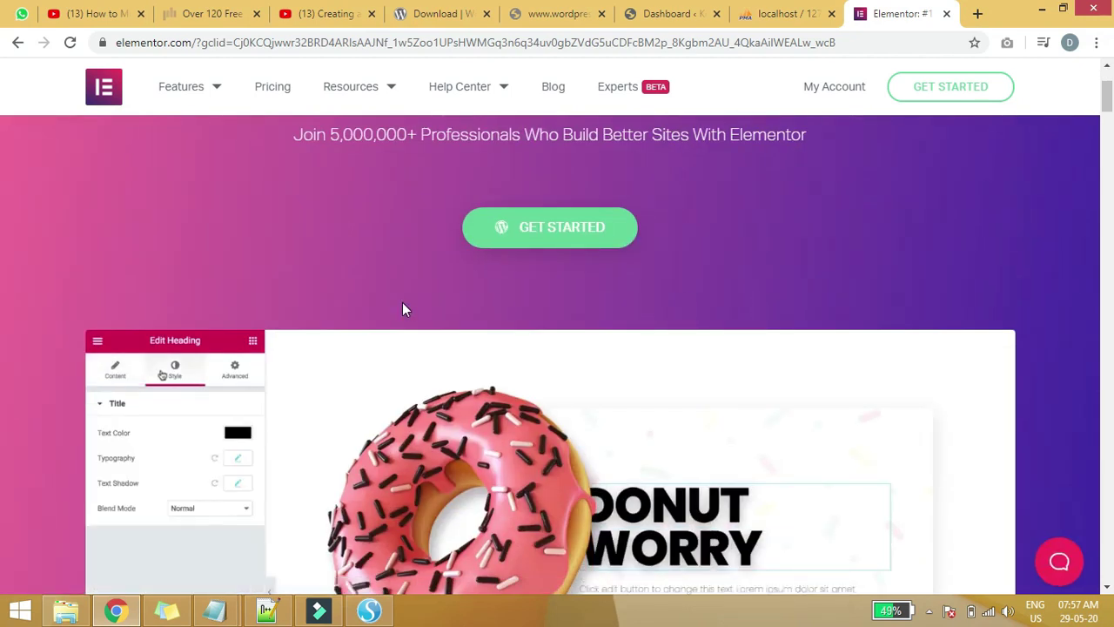
scroll(799, 270, "down", 1)
scroll(799, 268, "down", 1)
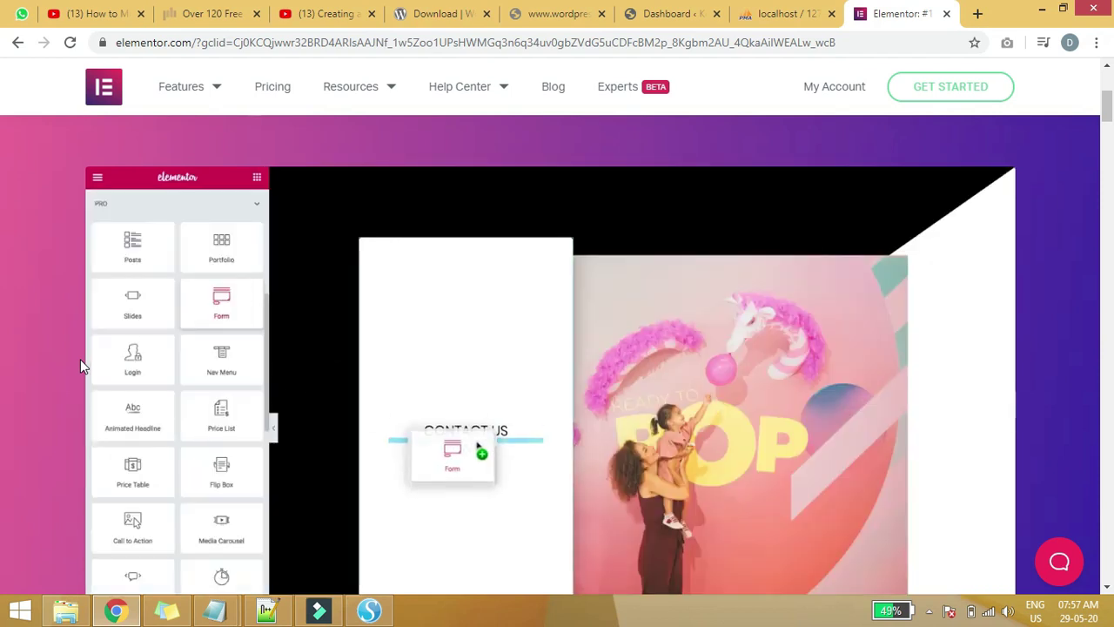
scroll(80, 360, "down", 1)
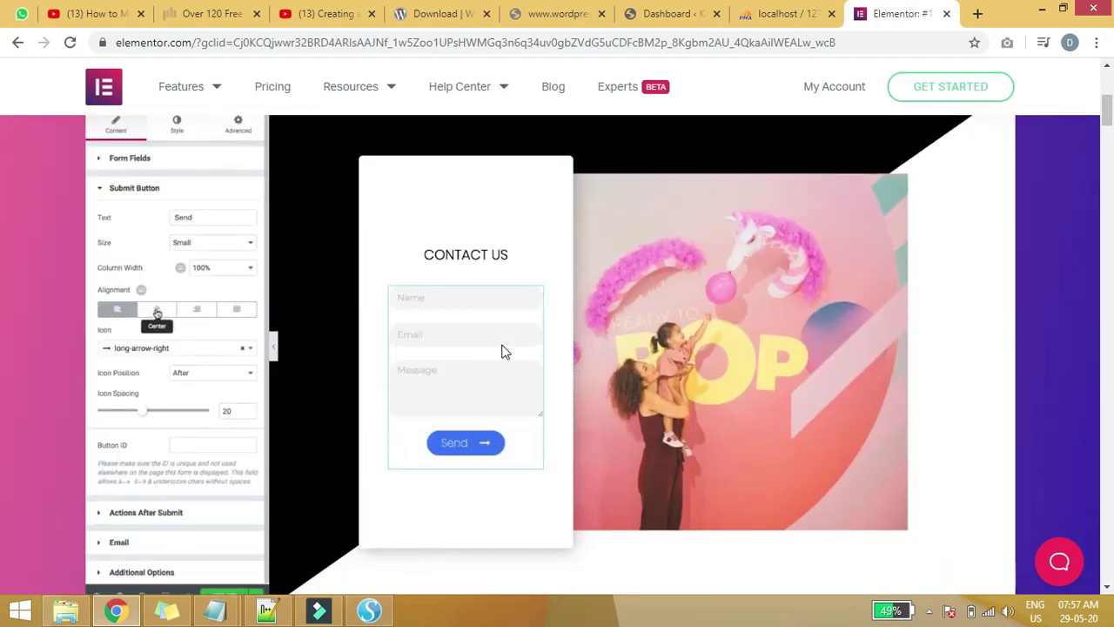
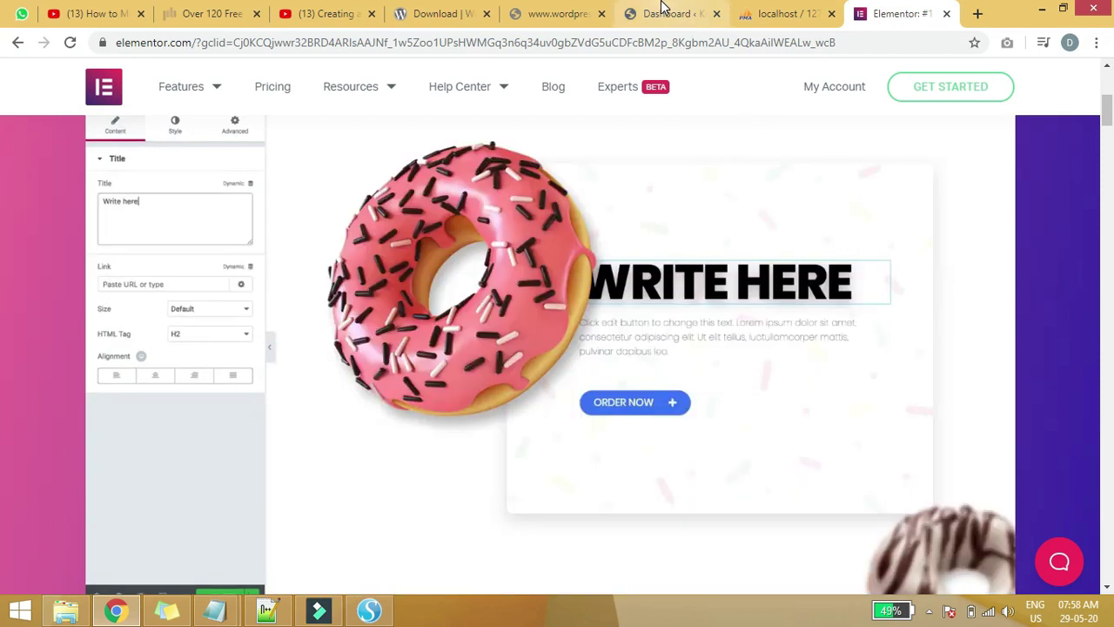
Return to the WordPress admin and open Updates, confirming version 5.4.1 is current.
left_click(663, 13)
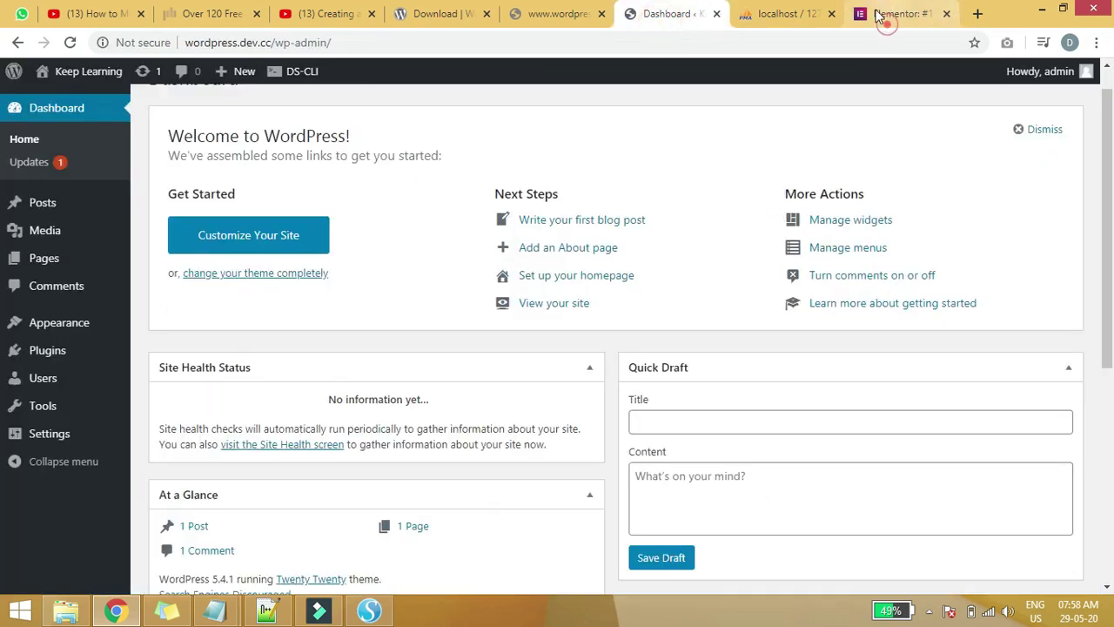
left_click(882, 14)
left_click(694, 9)
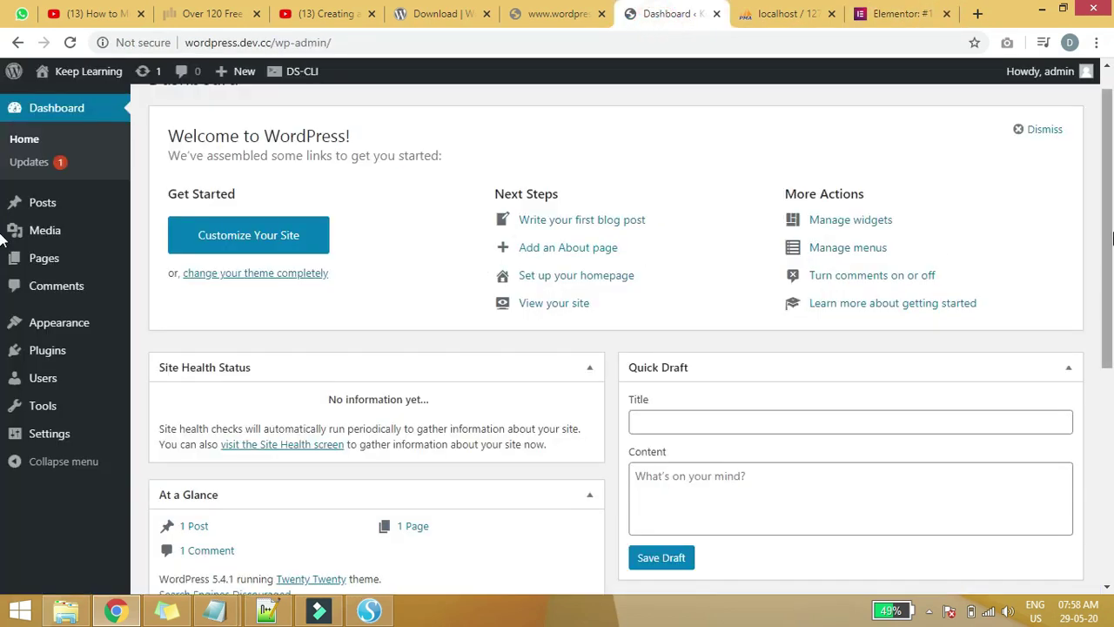
scroll(703, 178, "up", 2)
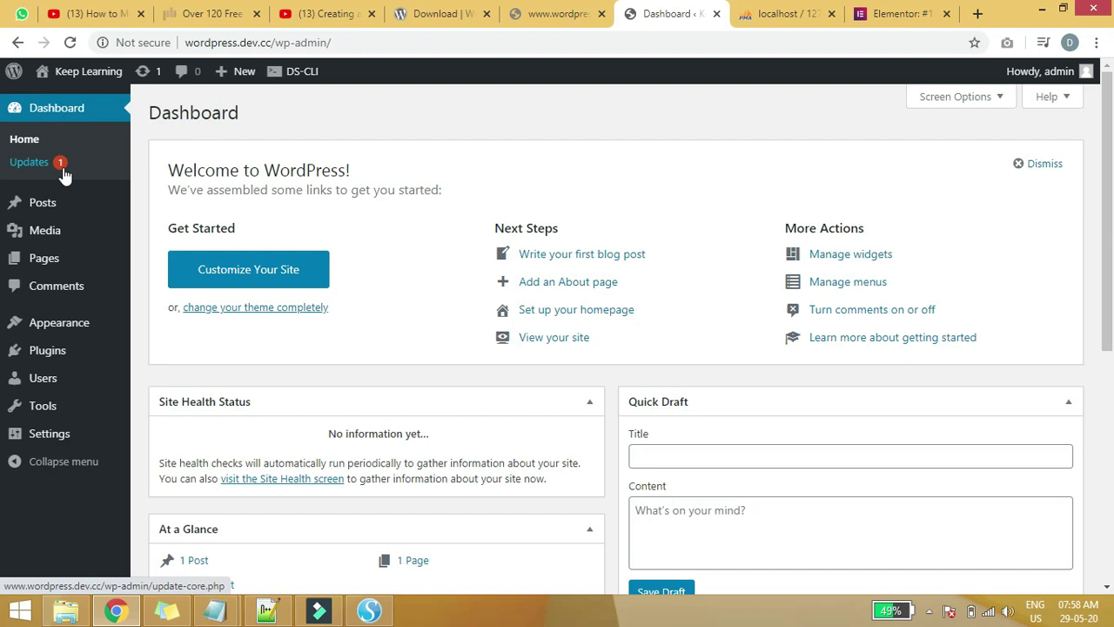
left_click(34, 170)
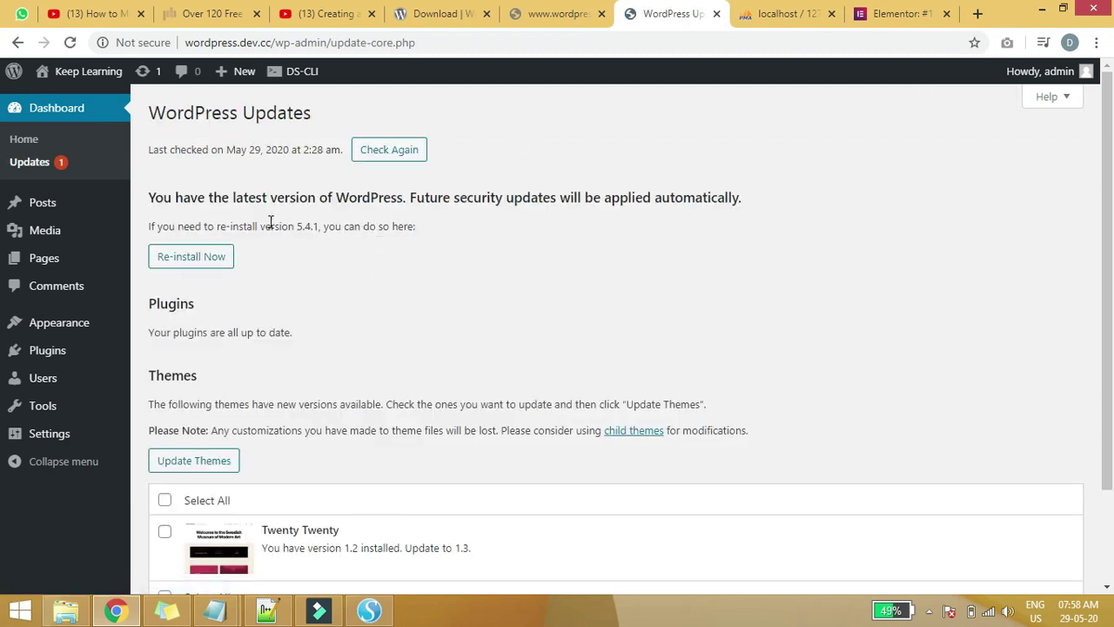
left_click_drag(237, 198, 771, 211)
left_click(473, 192)
left_click(771, 212)
left_click_drag(196, 228, 438, 245)
left_click(350, 225)
left_click(240, 151)
left_click(282, 197)
left_click(66, 611)
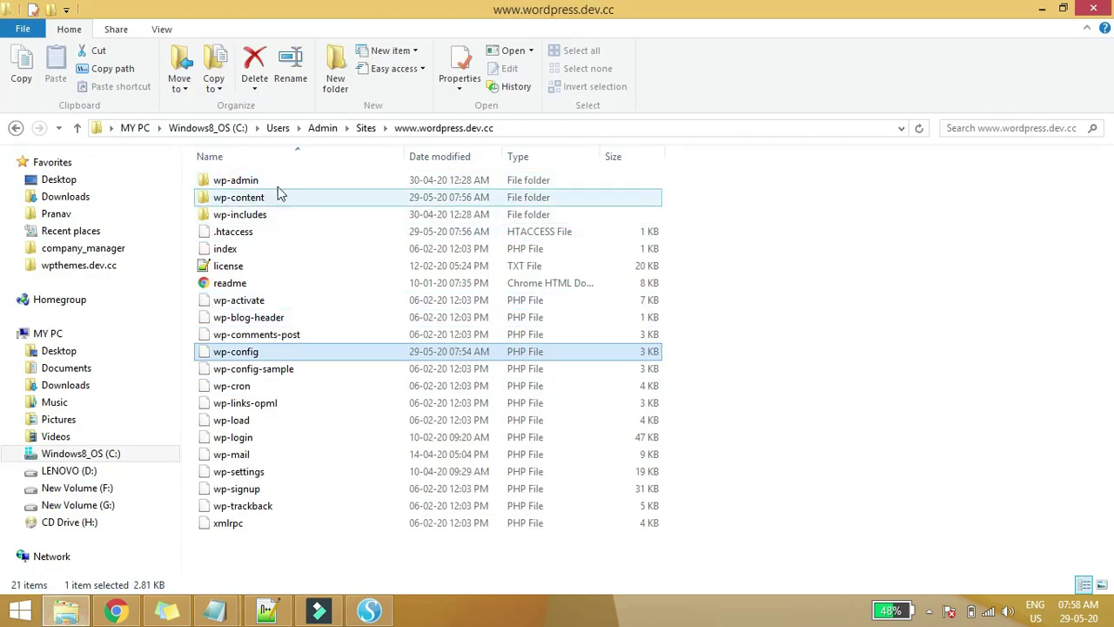
left_click(248, 181)
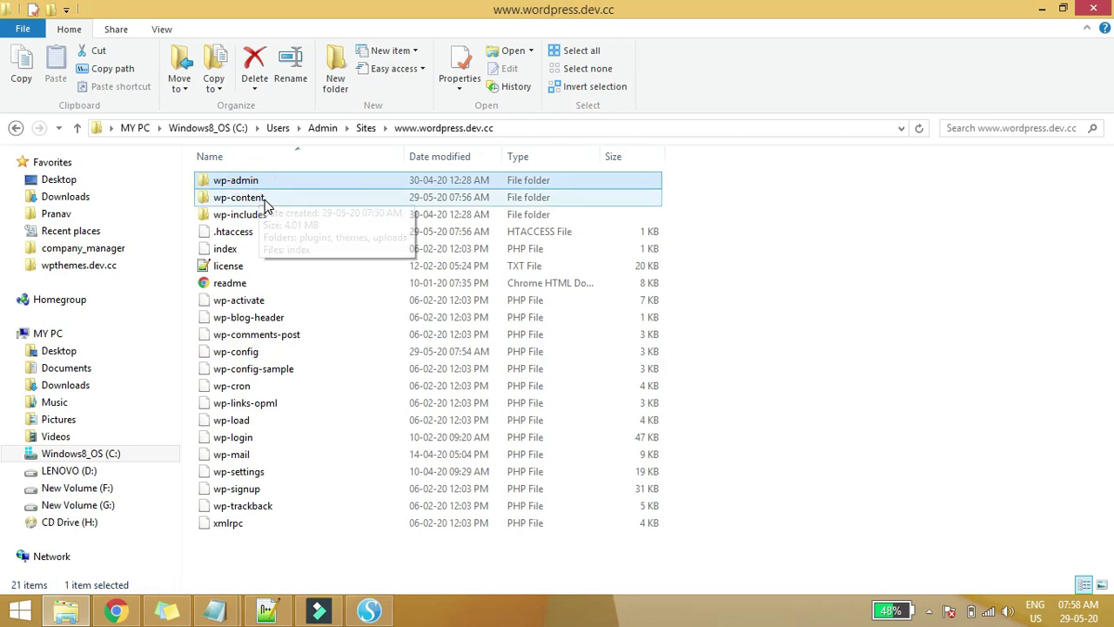
left_click(263, 198, "ctrl")
left_click(267, 217, "ctrl")
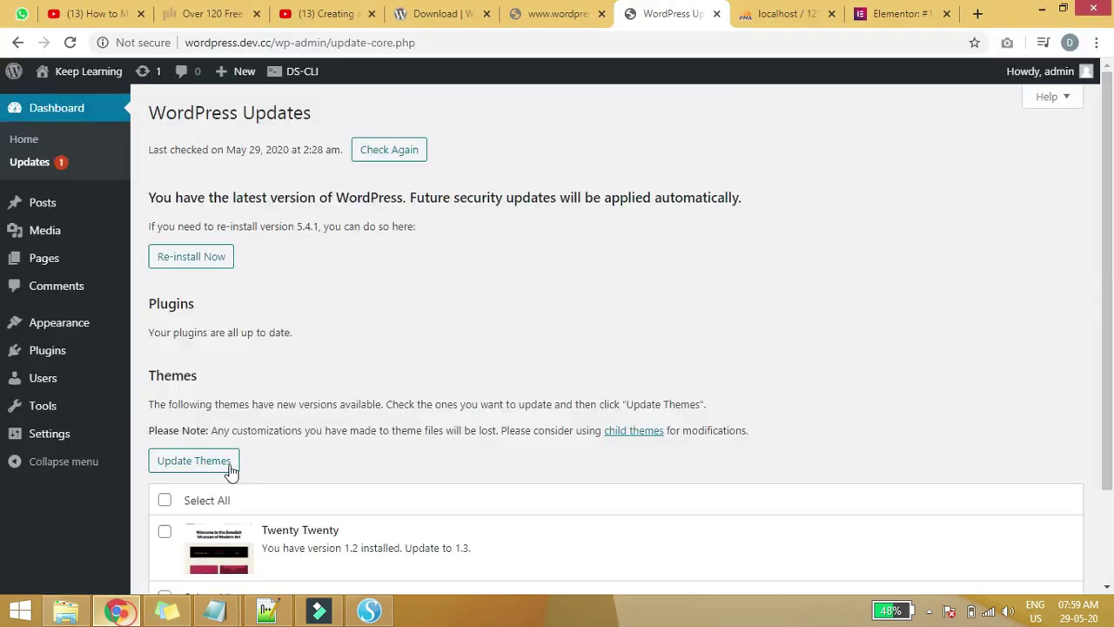
left_click(115, 610)
Open the All Posts list in the WordPress admin.
left_click(401, 333)
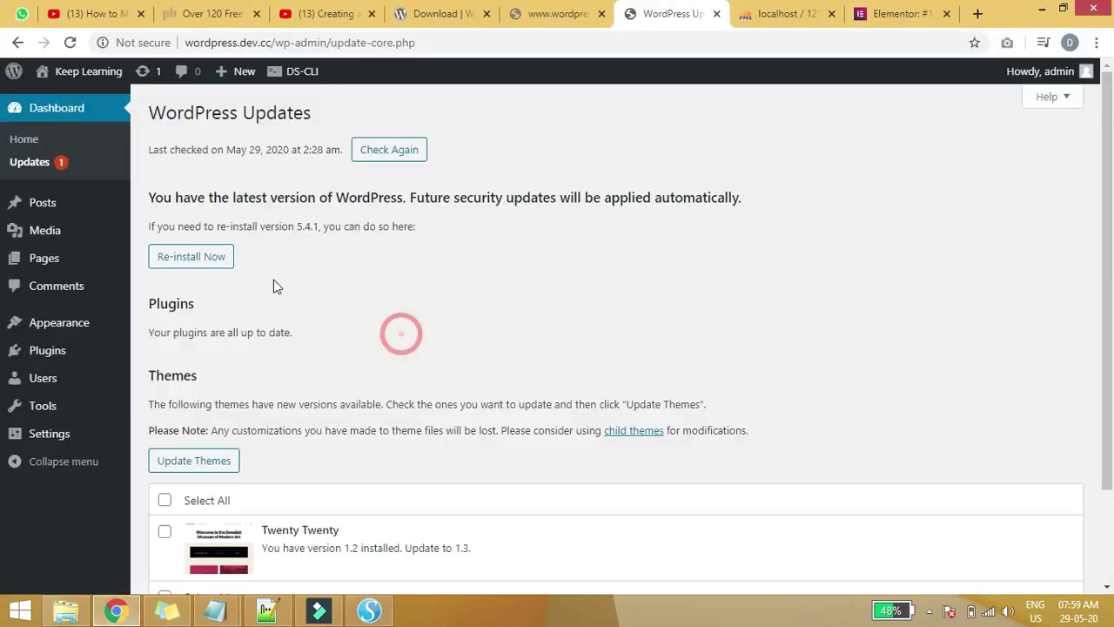
mouse_move(1106, 340)
left_mouse_down()
mouse_move(1106, 365)
mouse_move(1106, 340)
left_mouse_up()
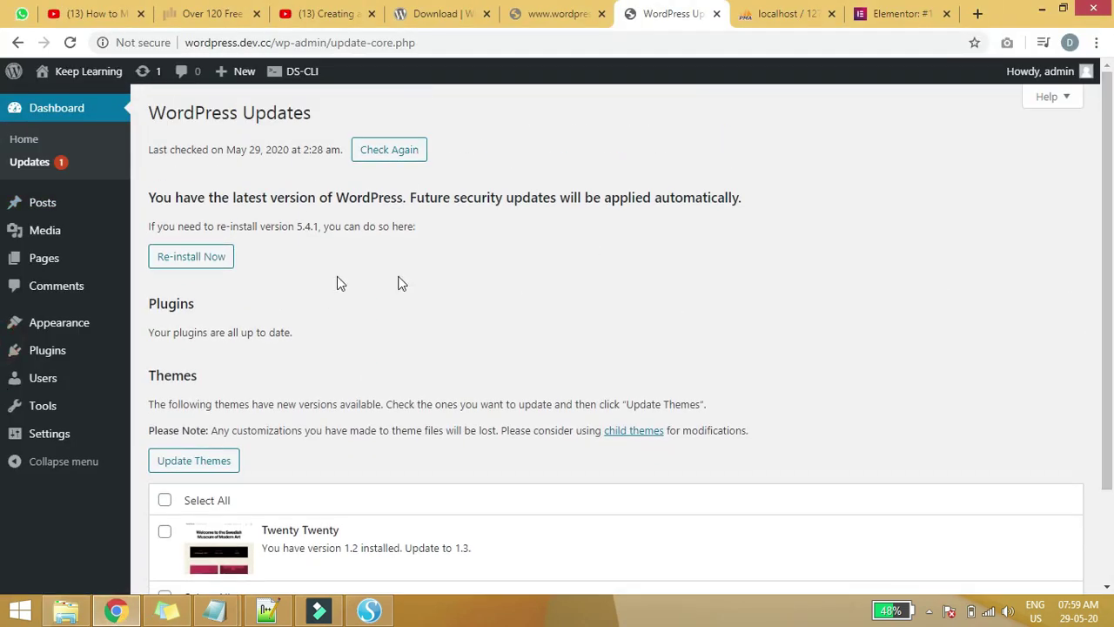
left_click(438, 251)
mouse_move(117, 201)
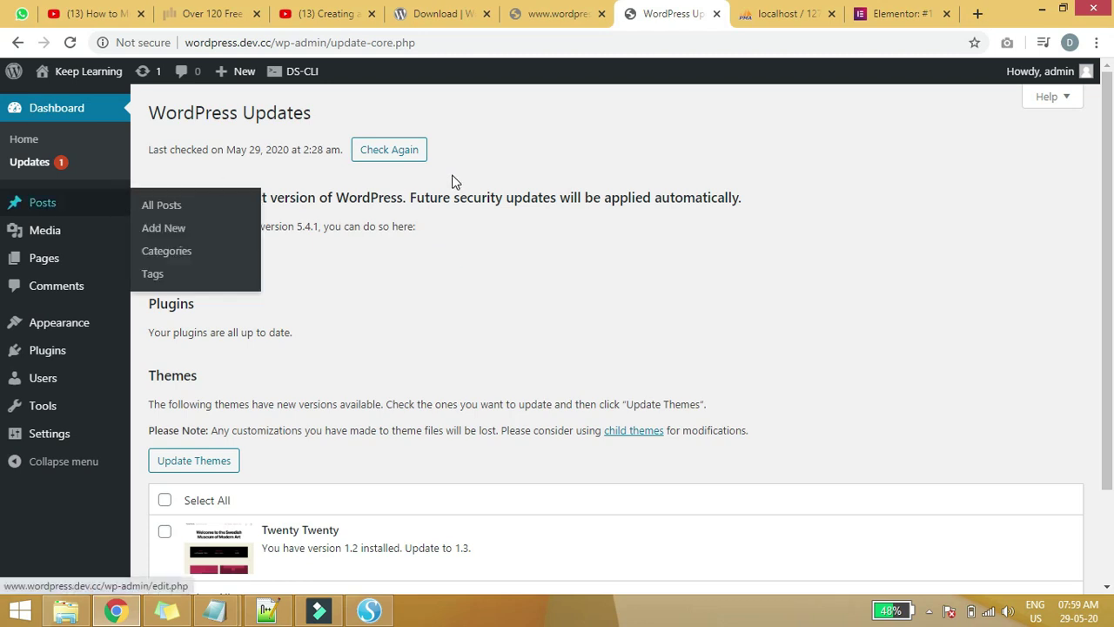
mouse_move(45, 212)
left_click(196, 211)
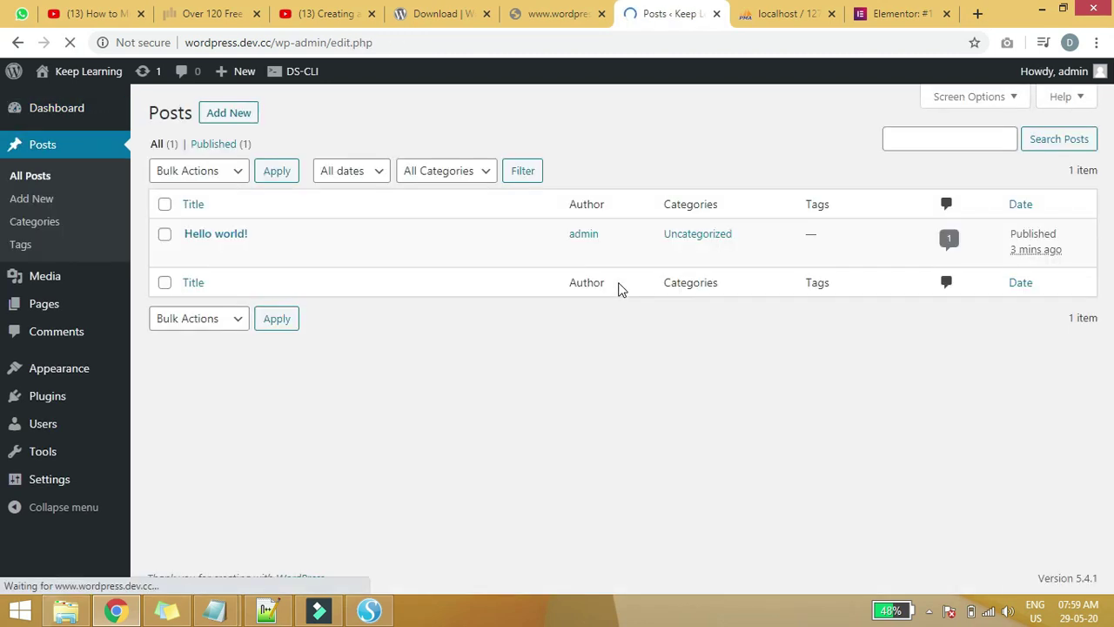
Select all posts and bulk-move the Hello world! post to the trash.
mouse_move(241, 238)
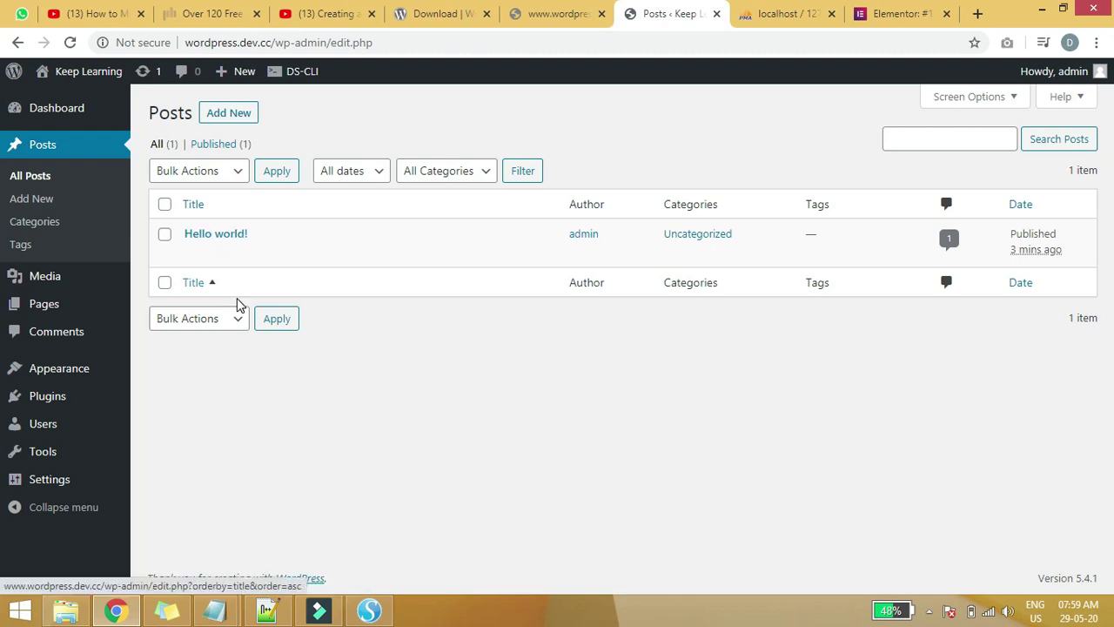
left_click(192, 171)
left_click(374, 376)
left_click(164, 204)
left_click(209, 174)
left_click(197, 224)
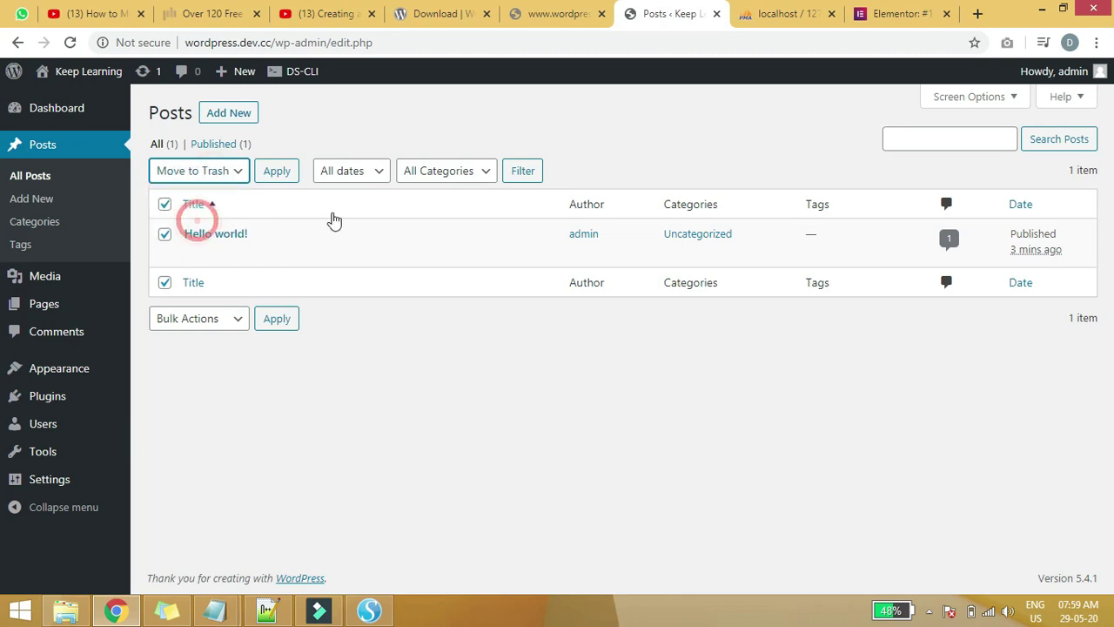
left_click(277, 171)
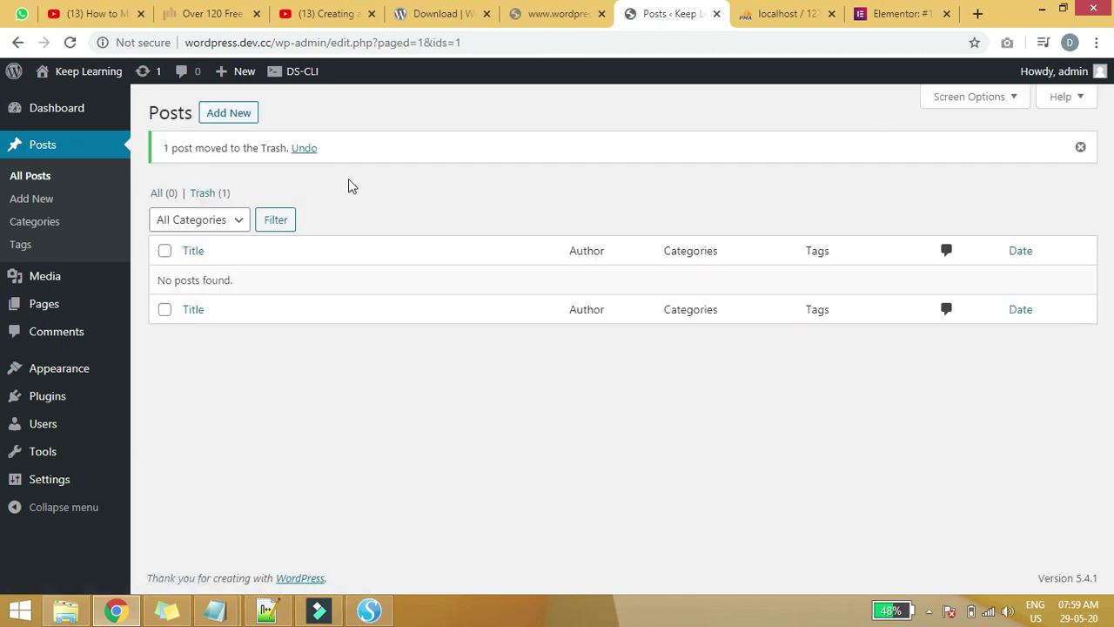
Permanently delete Hello world! from the posts trash.
left_click(207, 195)
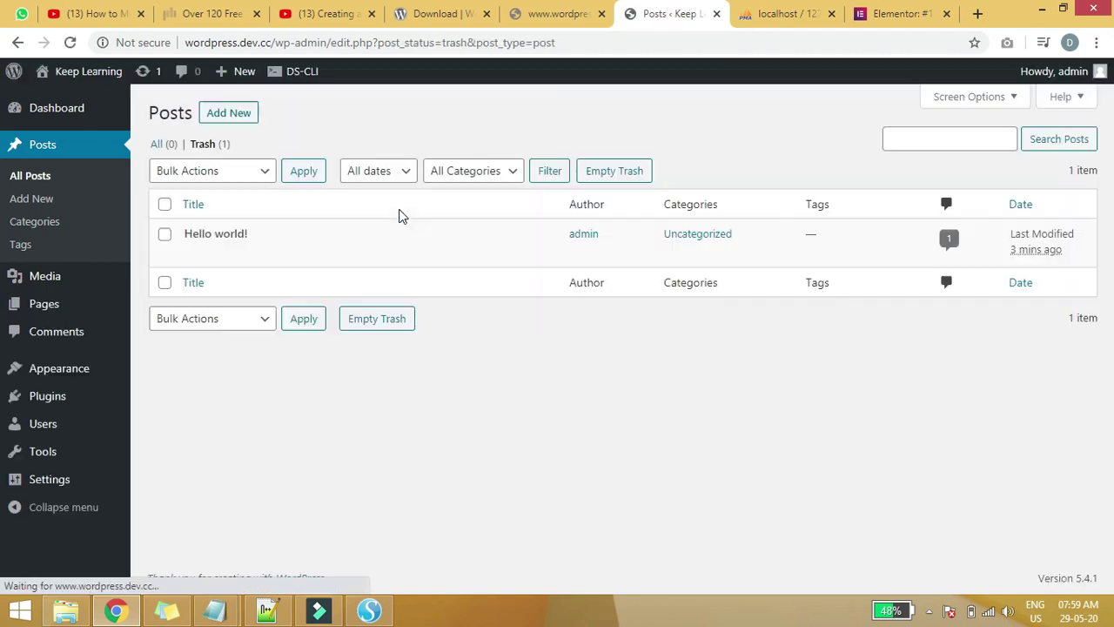
left_click(265, 255)
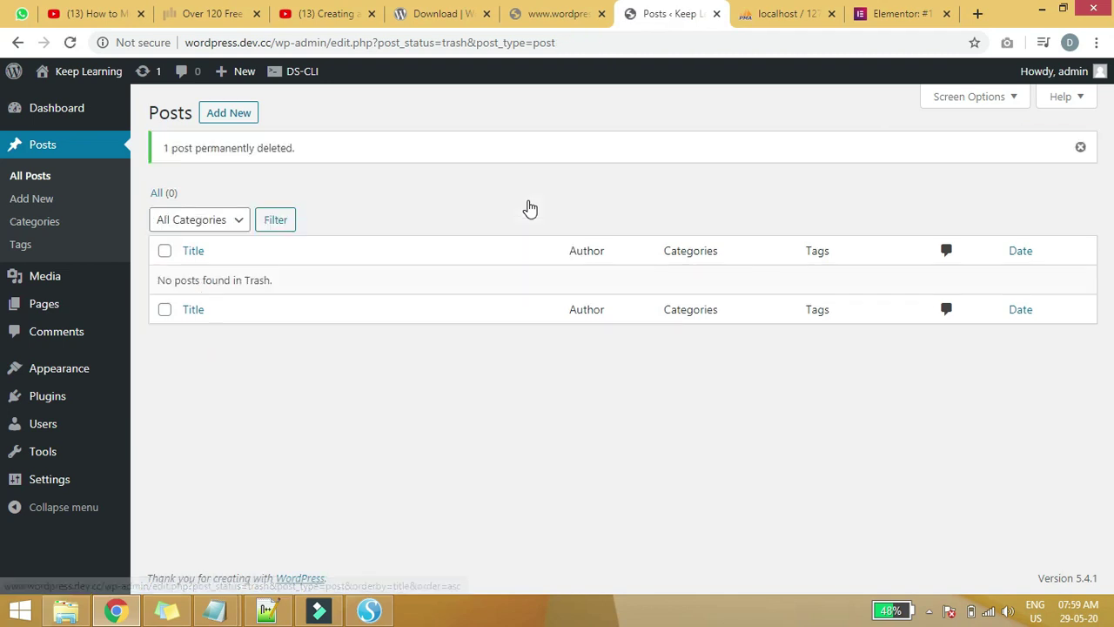
left_click(389, 199)
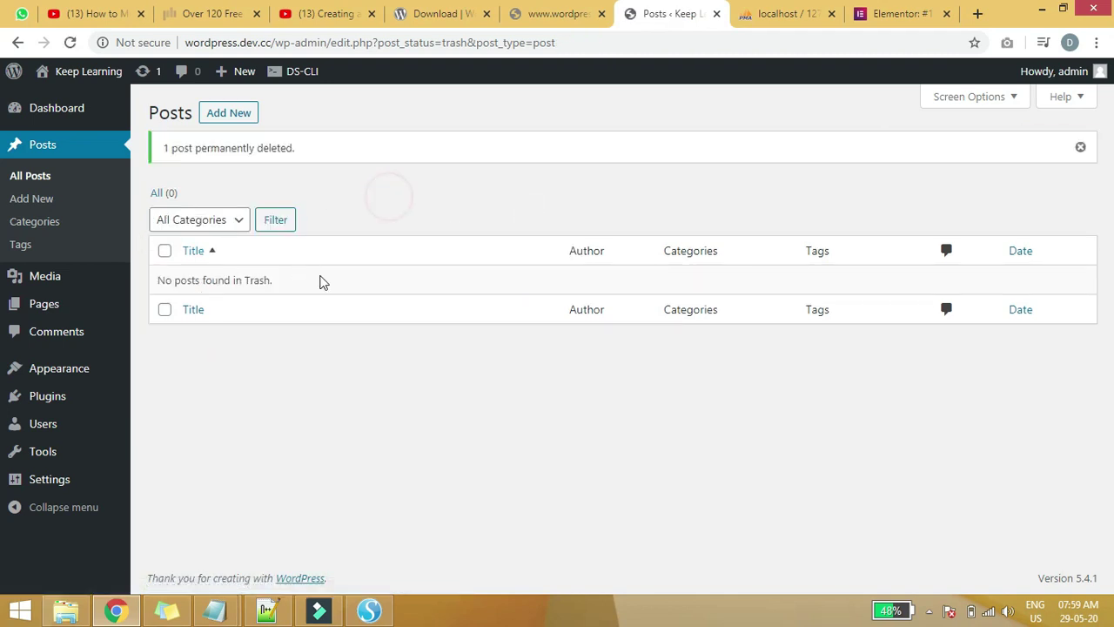
left_click(384, 218)
Bulk-move the Privacy Policy and Sample Page pages to the trash.
mouse_move(49, 304)
left_click(165, 306)
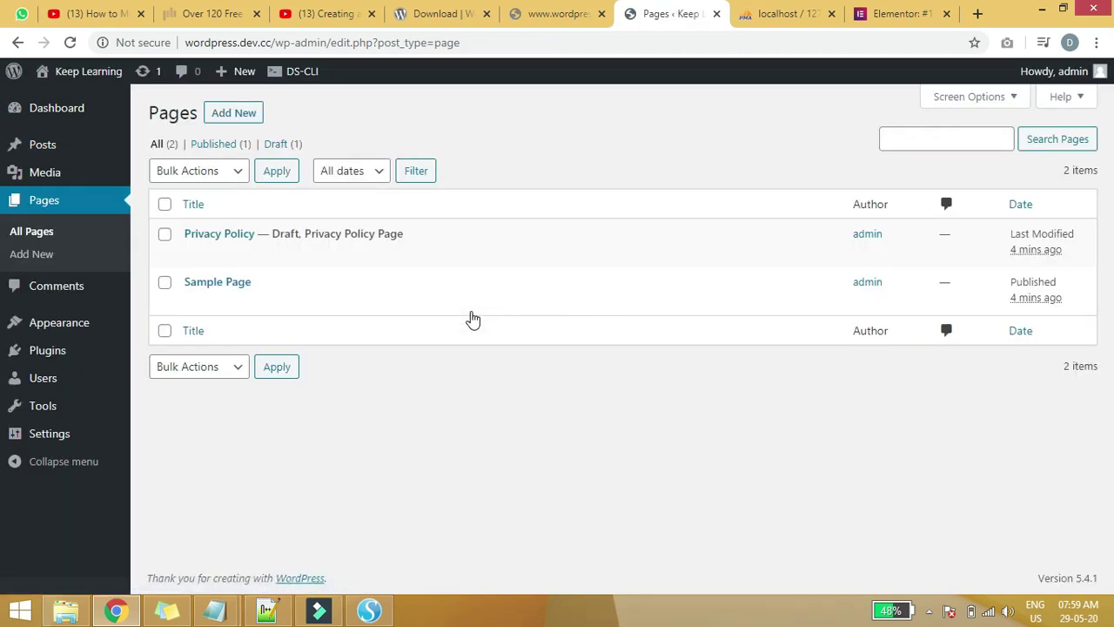
mouse_move(276, 248)
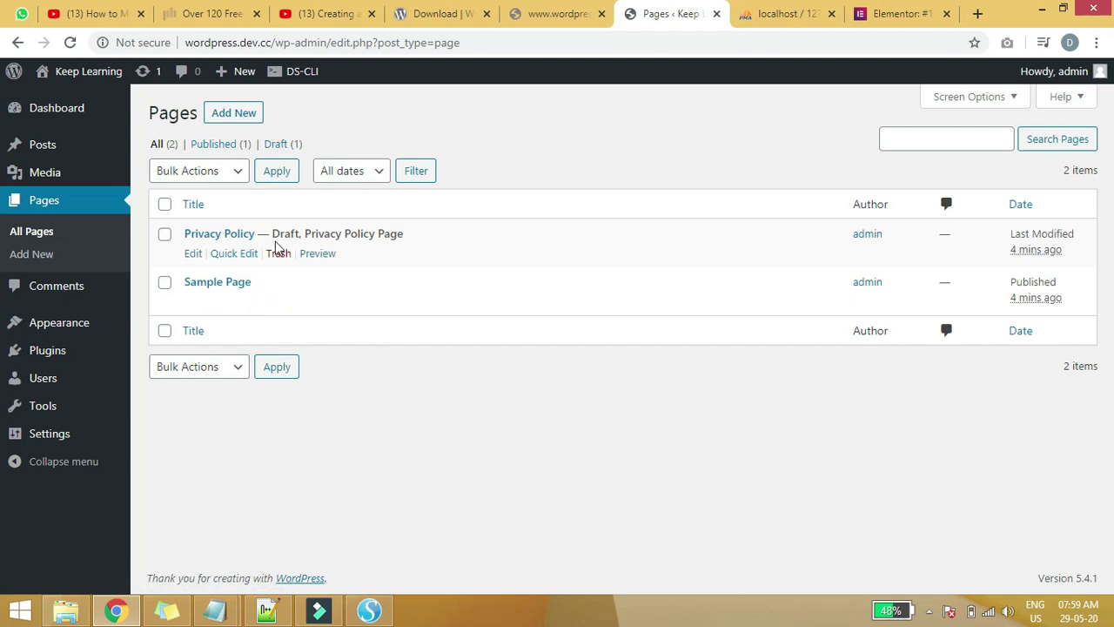
left_click(165, 203)
left_click(222, 172)
left_click(210, 226)
left_click(275, 171)
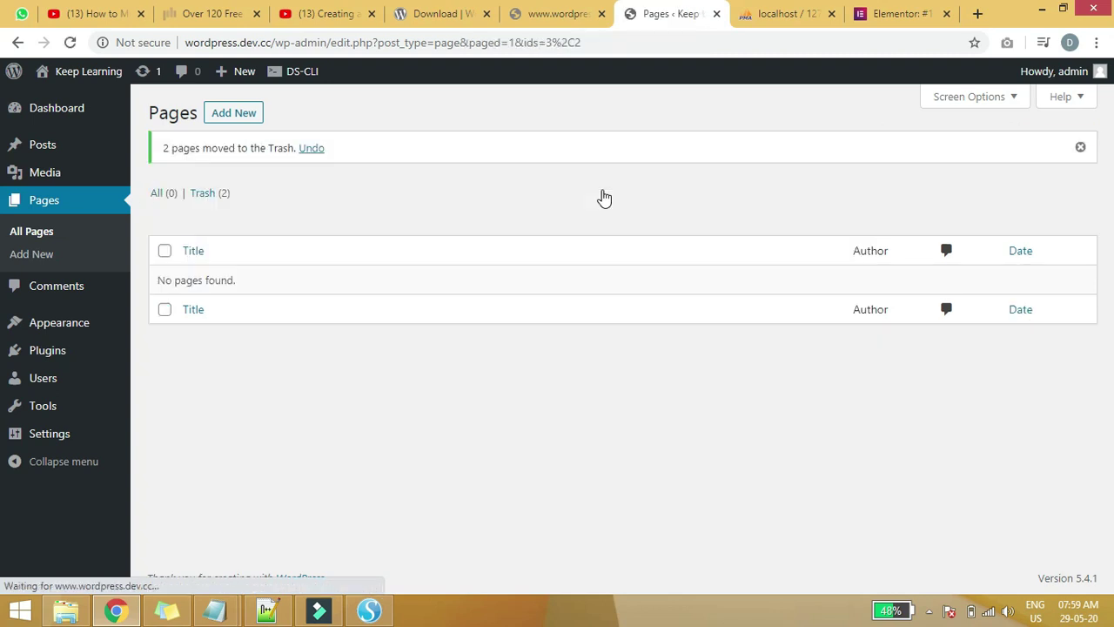
Permanently delete both trashed pages, leaving the Pages trash empty.
left_click(215, 193)
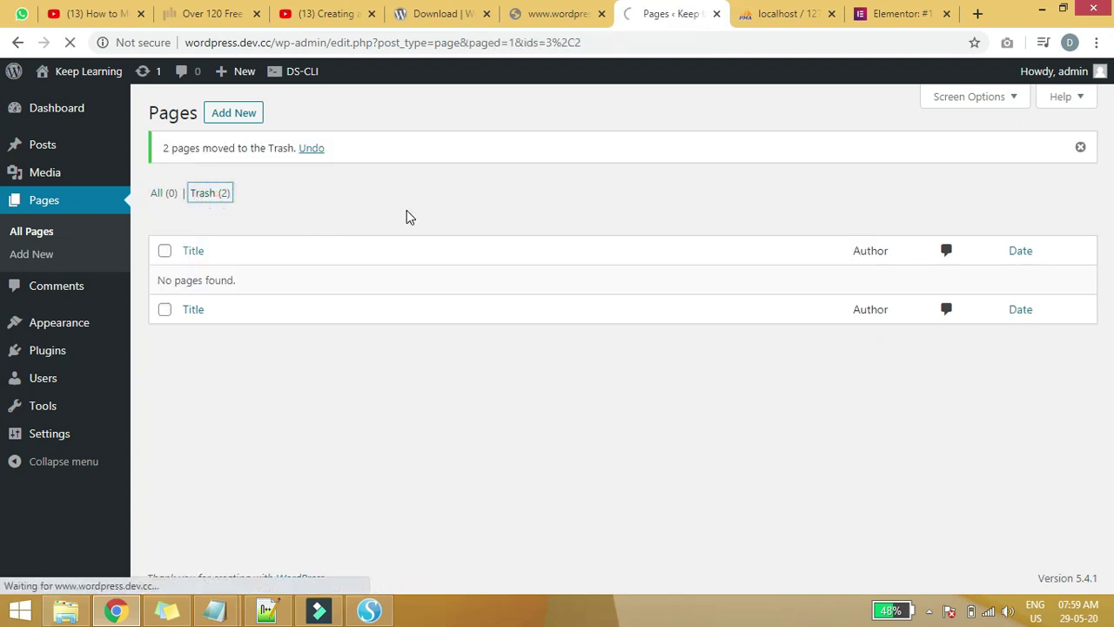
left_click(164, 204)
left_click(211, 171)
left_click(204, 222)
left_click(296, 172)
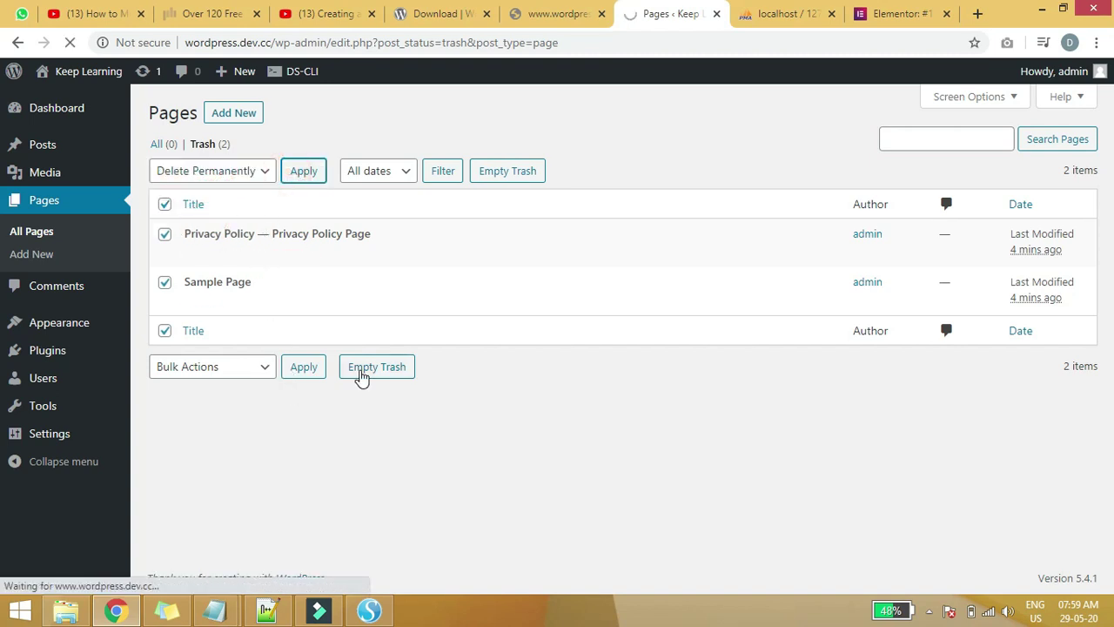
left_click(332, 378)
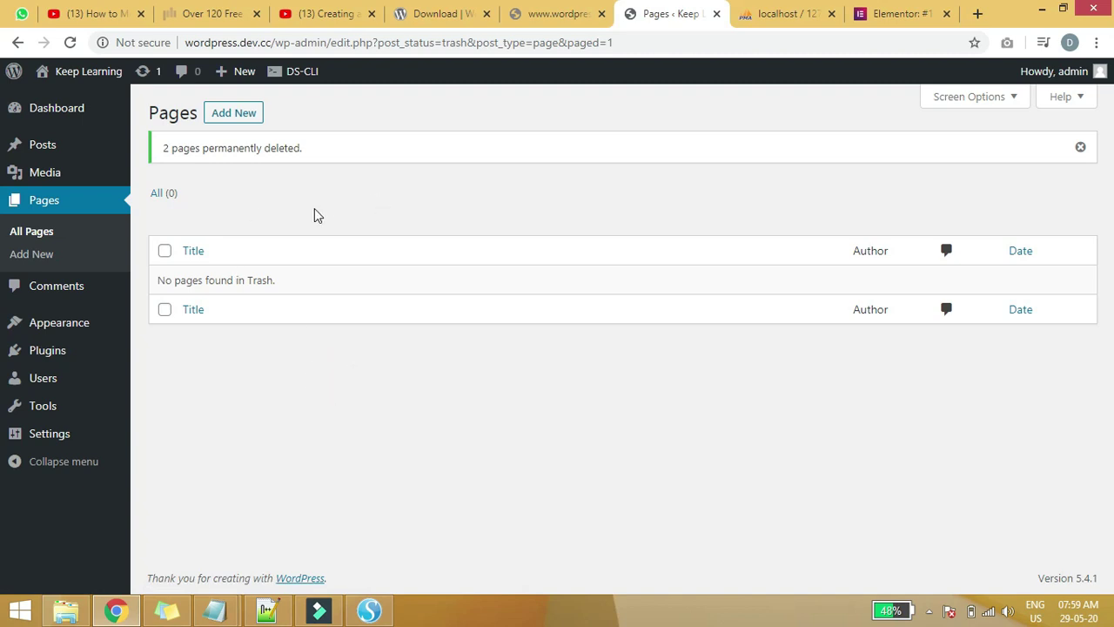
mouse_move(62, 359)
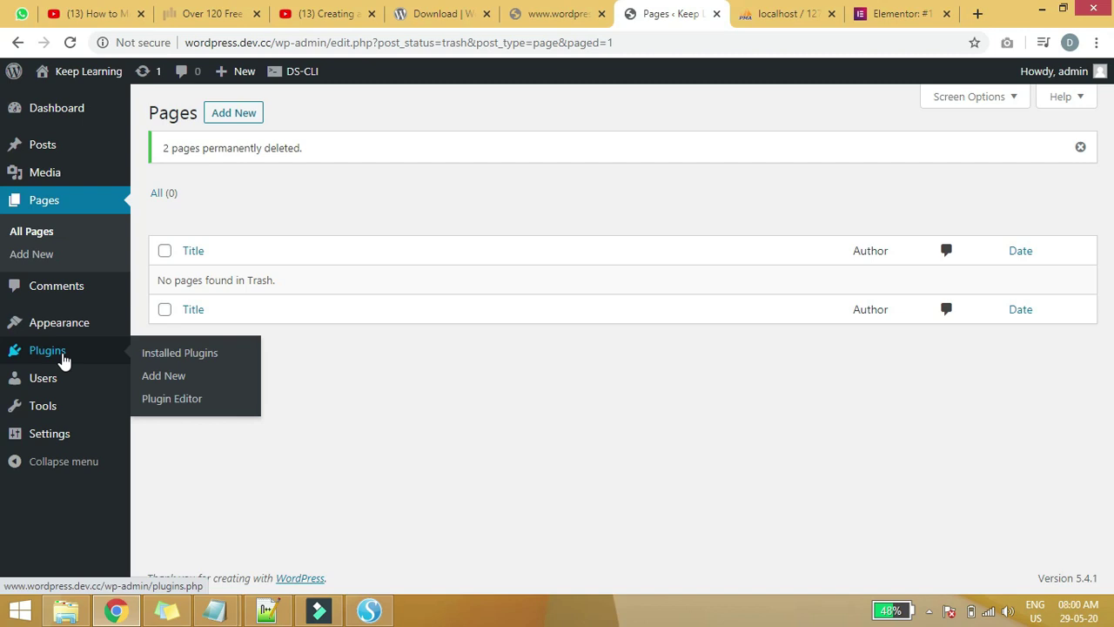
Select Akismet Anti-Spam and Hello Dolly and bulk-delete them, confirming with OK.
left_click(181, 357)
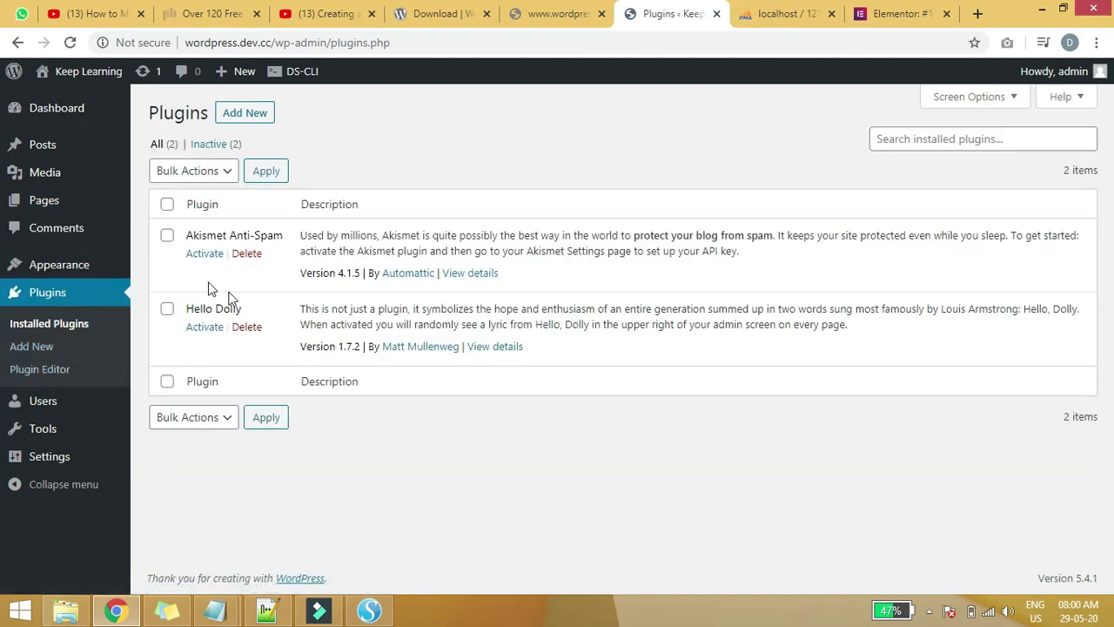
triple_click(180, 231)
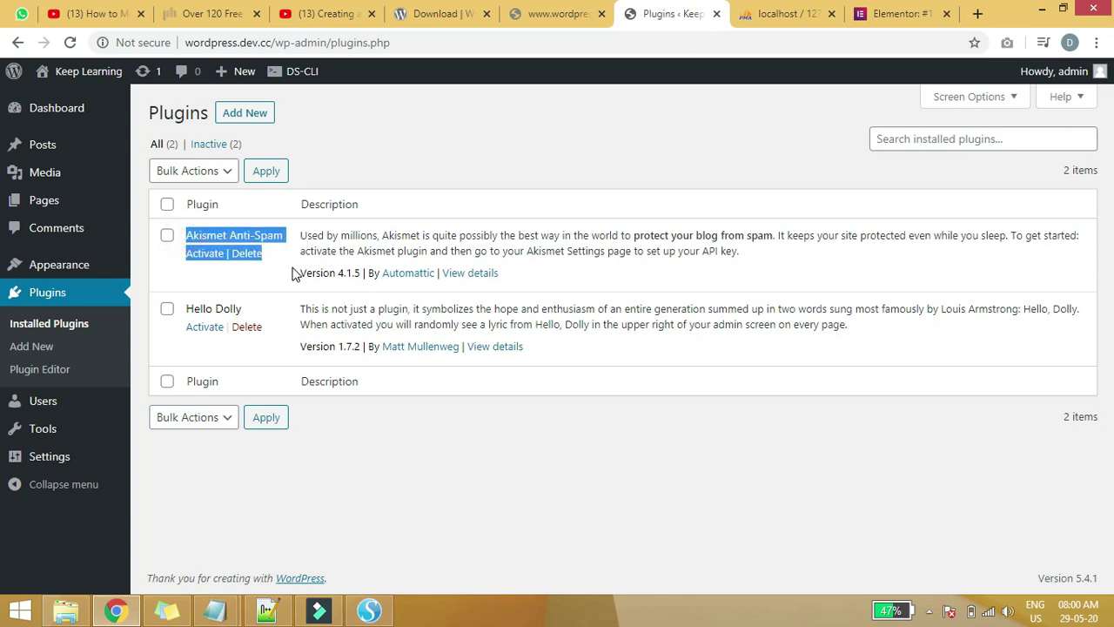
left_click(291, 268)
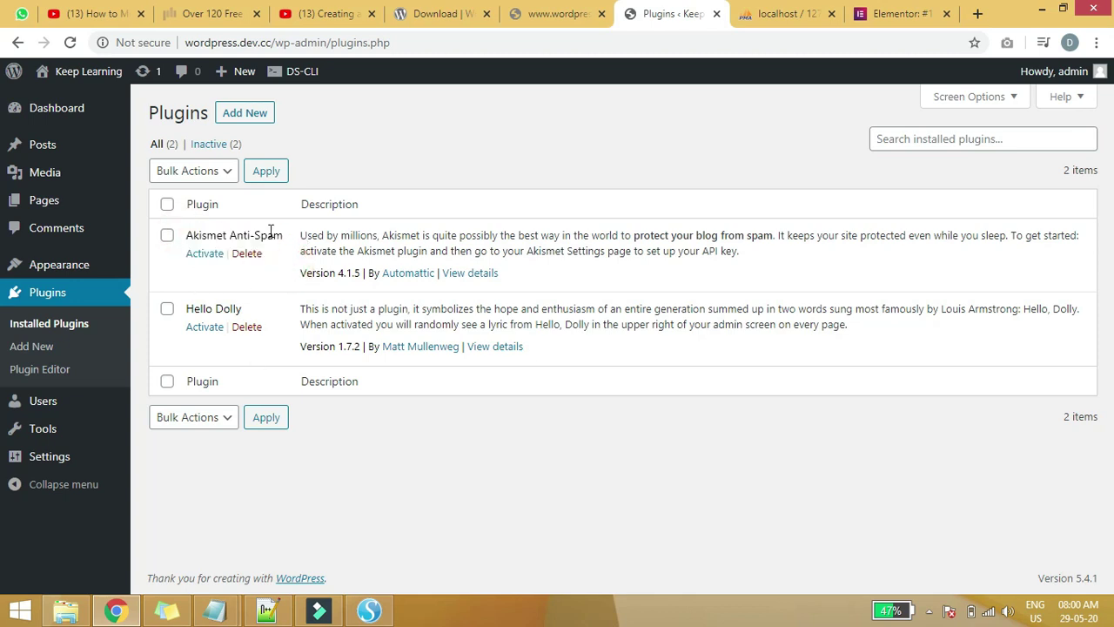
left_click(168, 204)
left_click(190, 174)
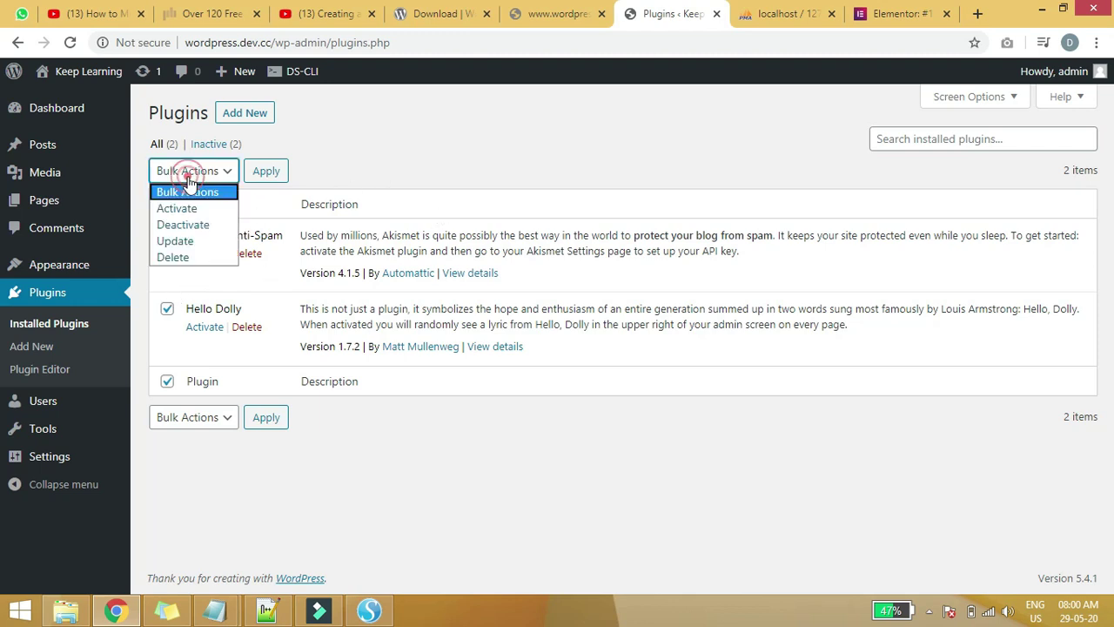
left_click(390, 174)
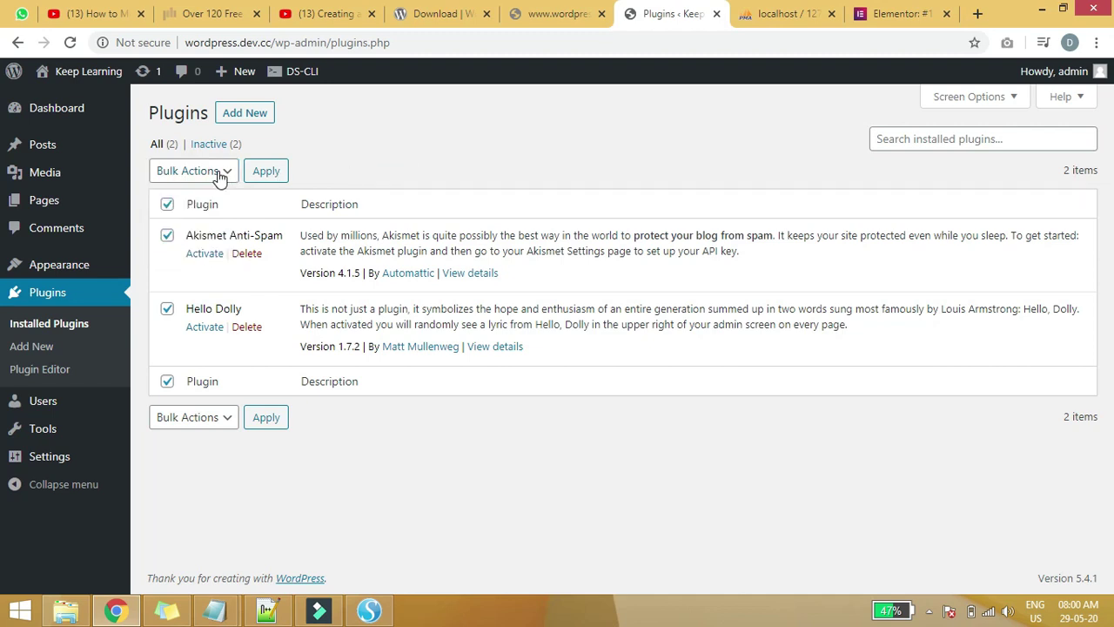
left_click(219, 174)
left_click(196, 254)
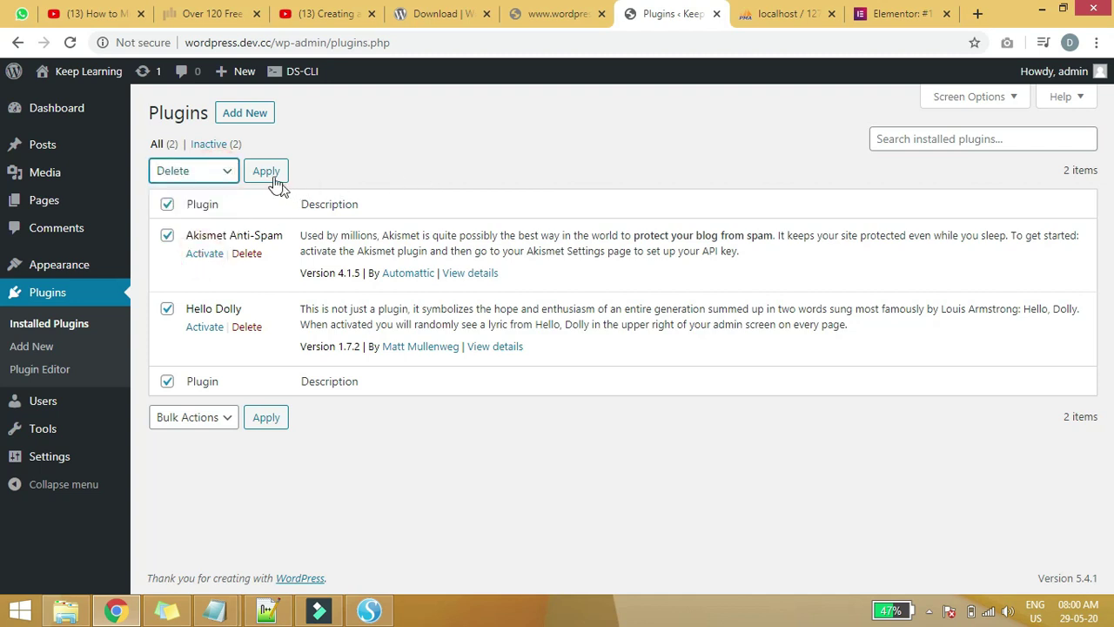
left_click(266, 174)
left_click(635, 153)
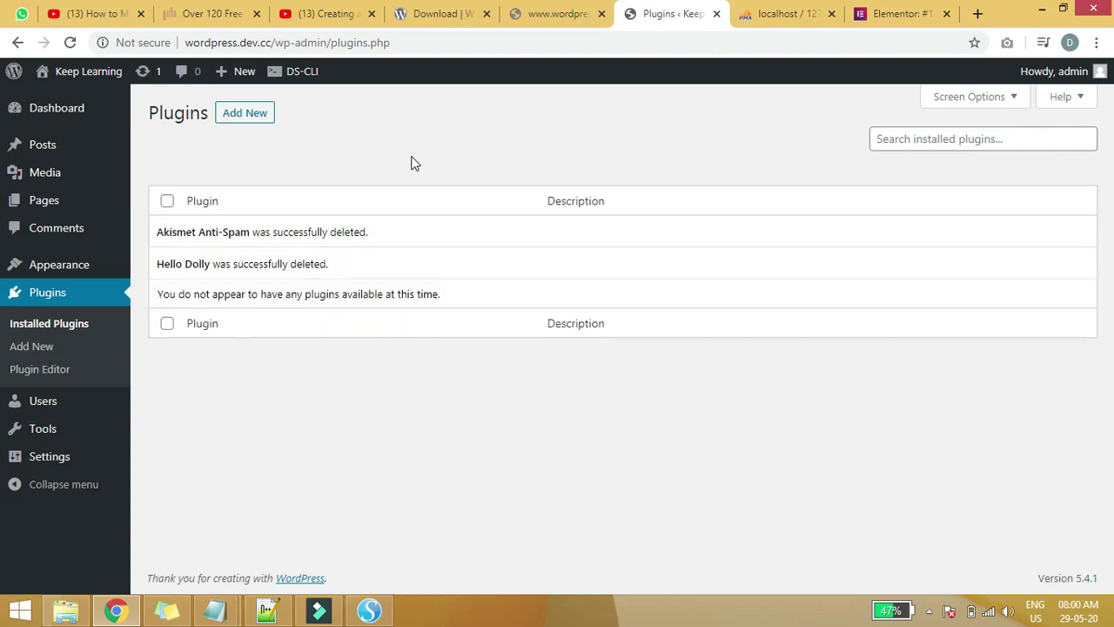
Reload Installed Plugins to confirm no plugins remain, then go to Add New.
left_click(49, 323)
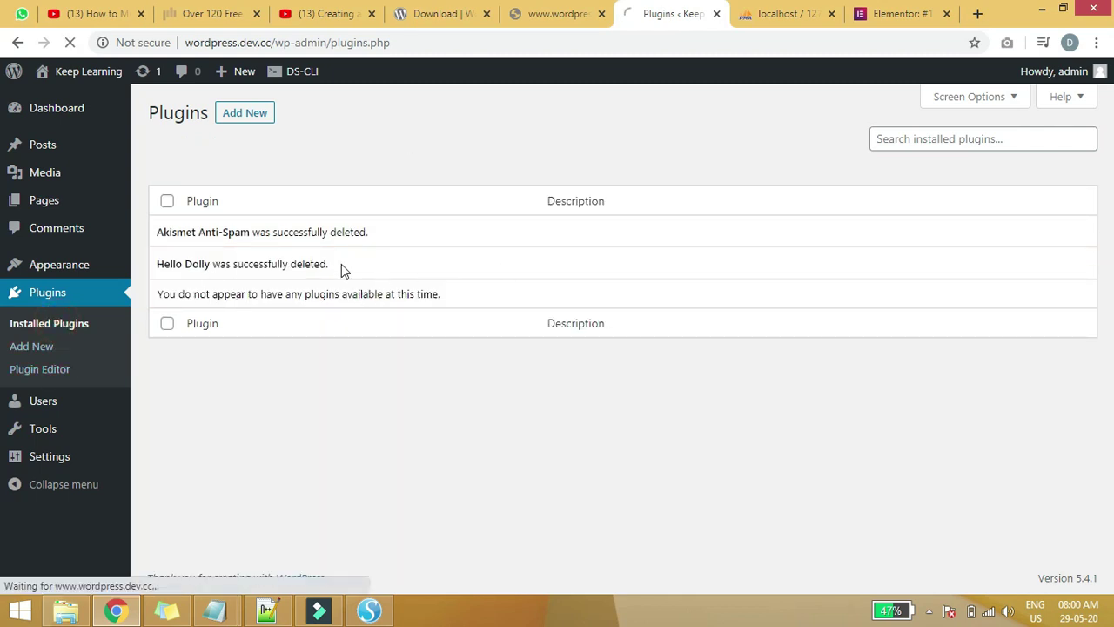
left_click(416, 340)
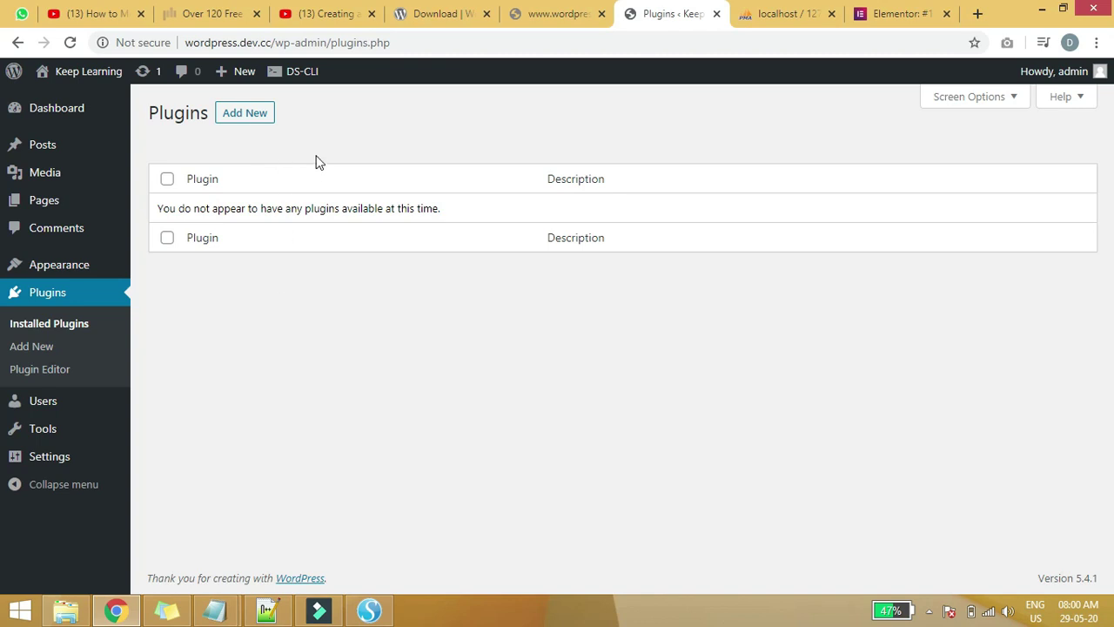
left_click(242, 115)
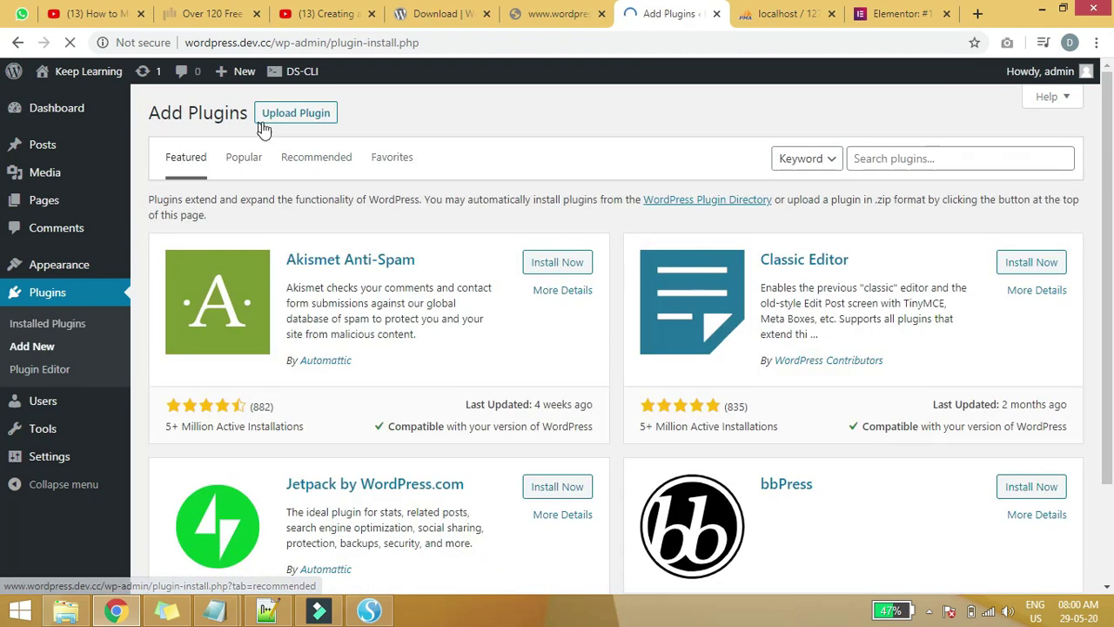
Search the plugin directory for 'Elementor' and install Elementor Page Builder.
left_click(913, 157)
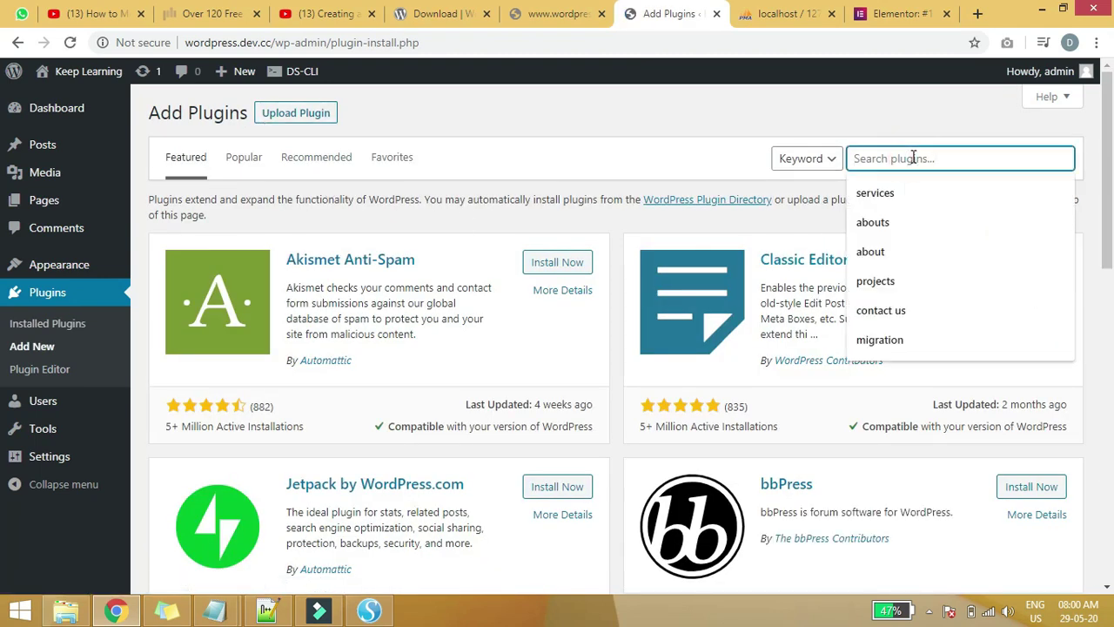
type("Element")
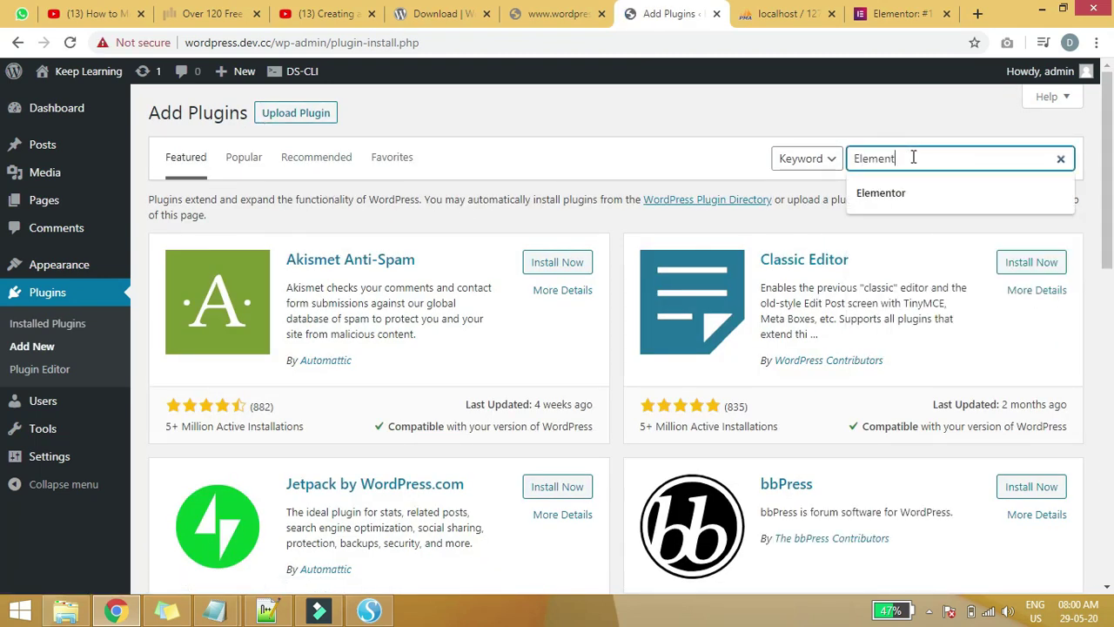
type("or")
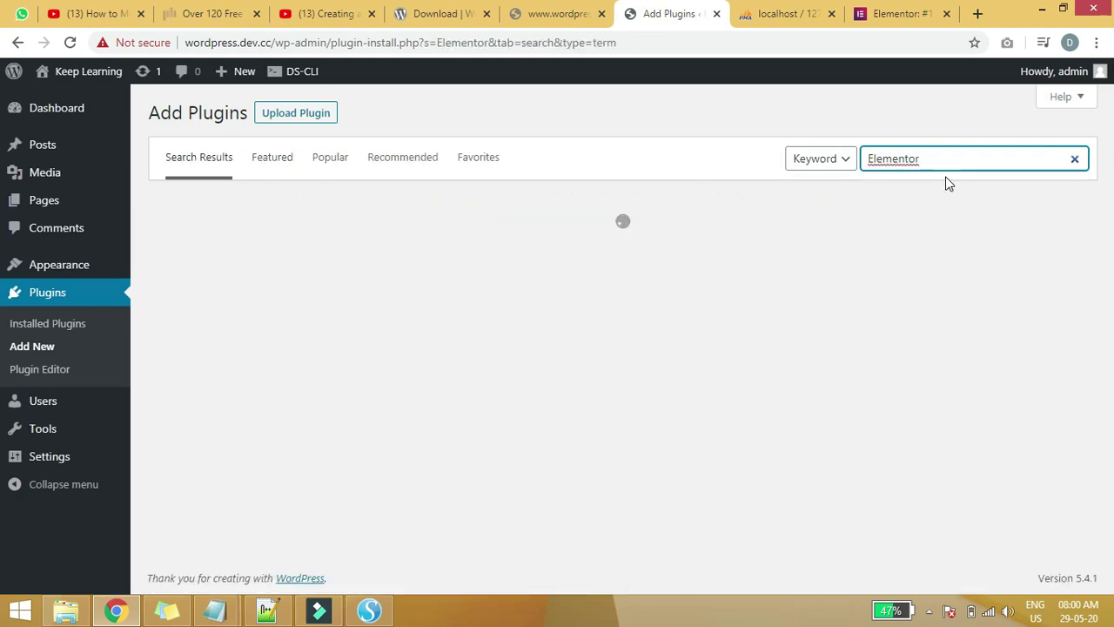
double_click(930, 155)
left_click(966, 157)
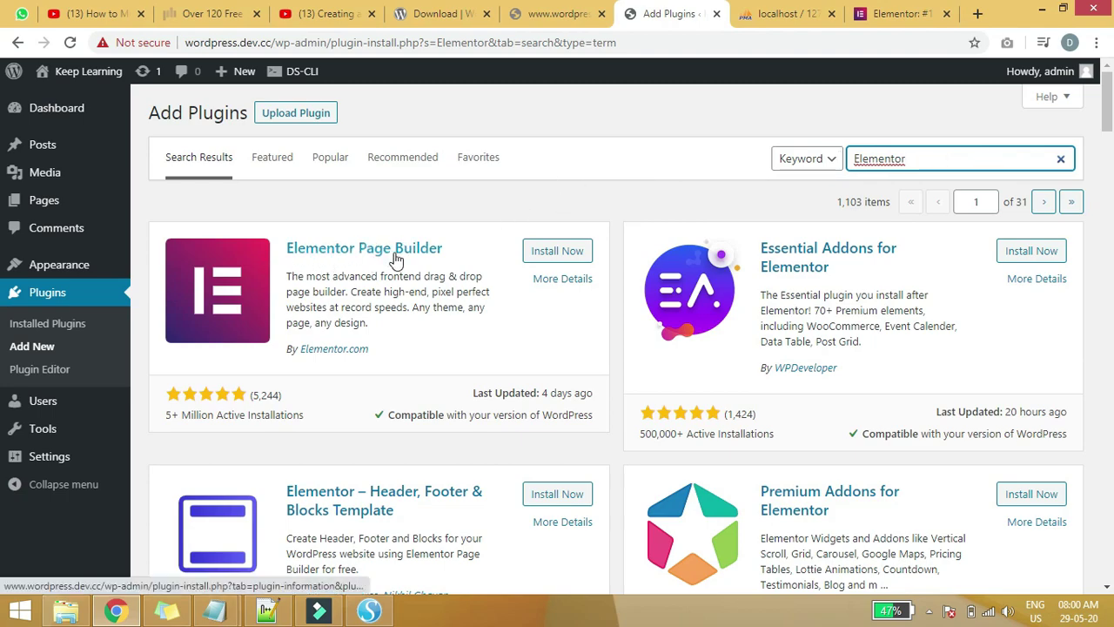
left_click(546, 254)
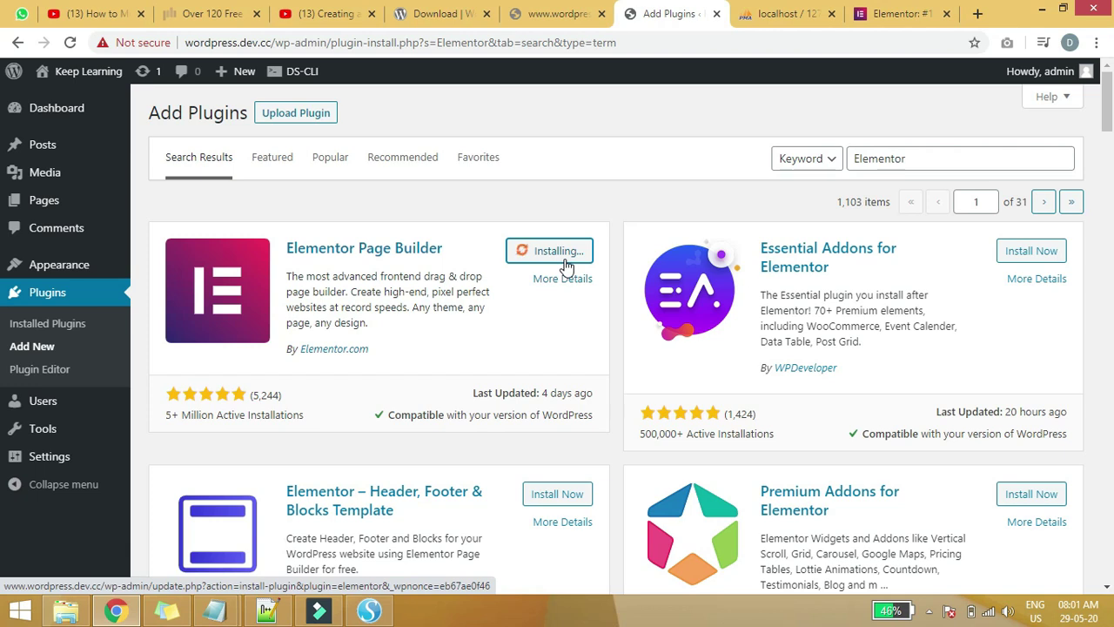
left_click(779, 14)
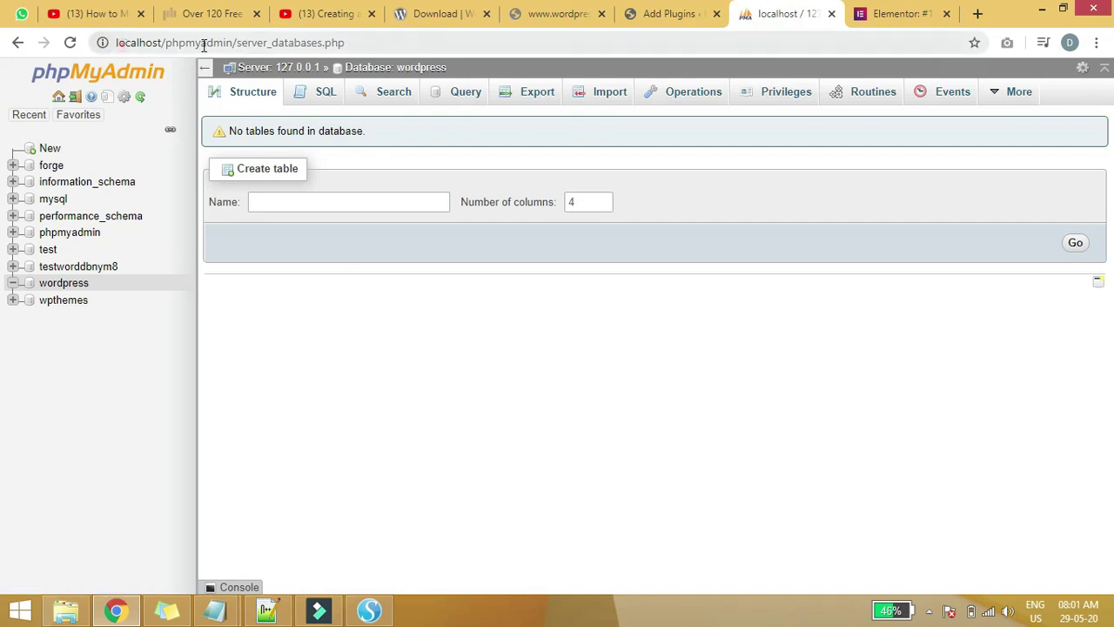
View the wordpress database's 12 tables in phpMyAdmin, then return to the plugin results.
left_click_drag(117, 43, 307, 44)
left_click(376, 42)
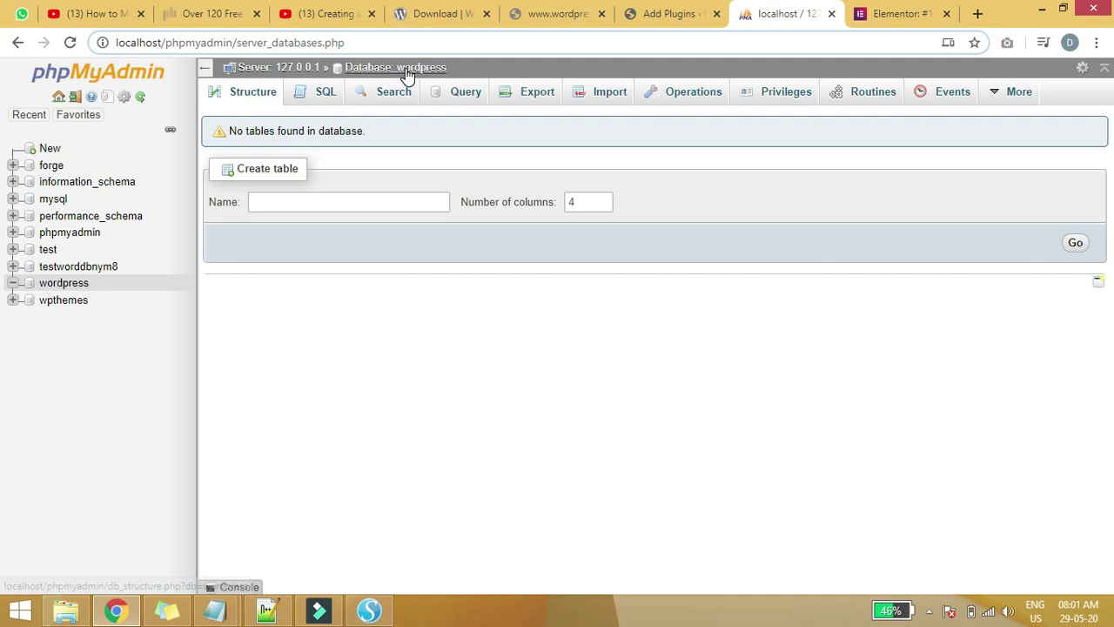
left_click(402, 70)
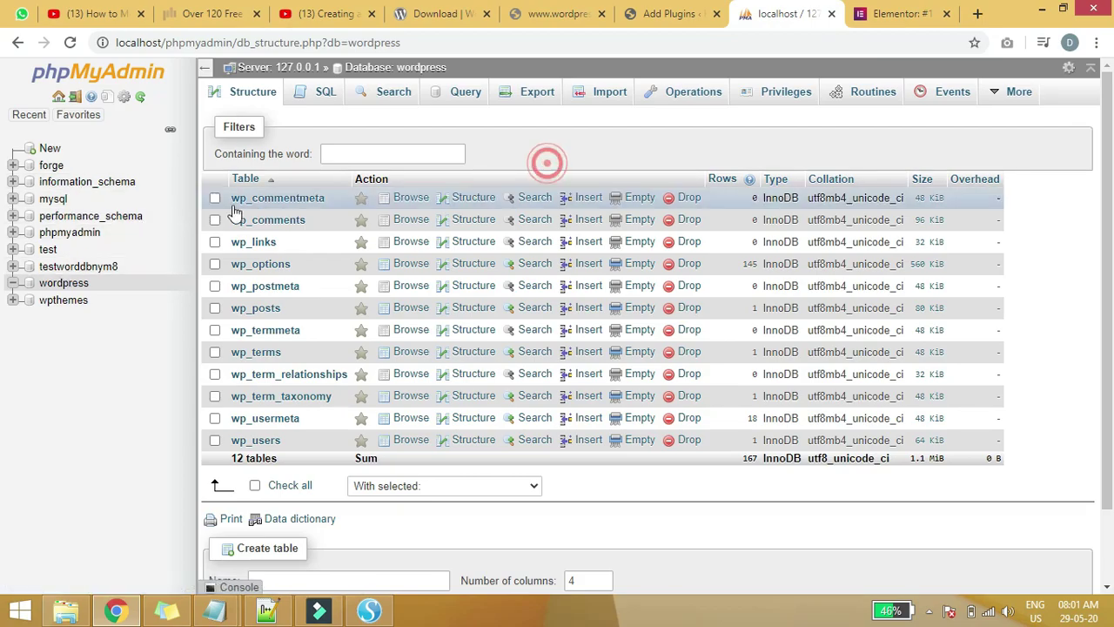
left_click(663, 24)
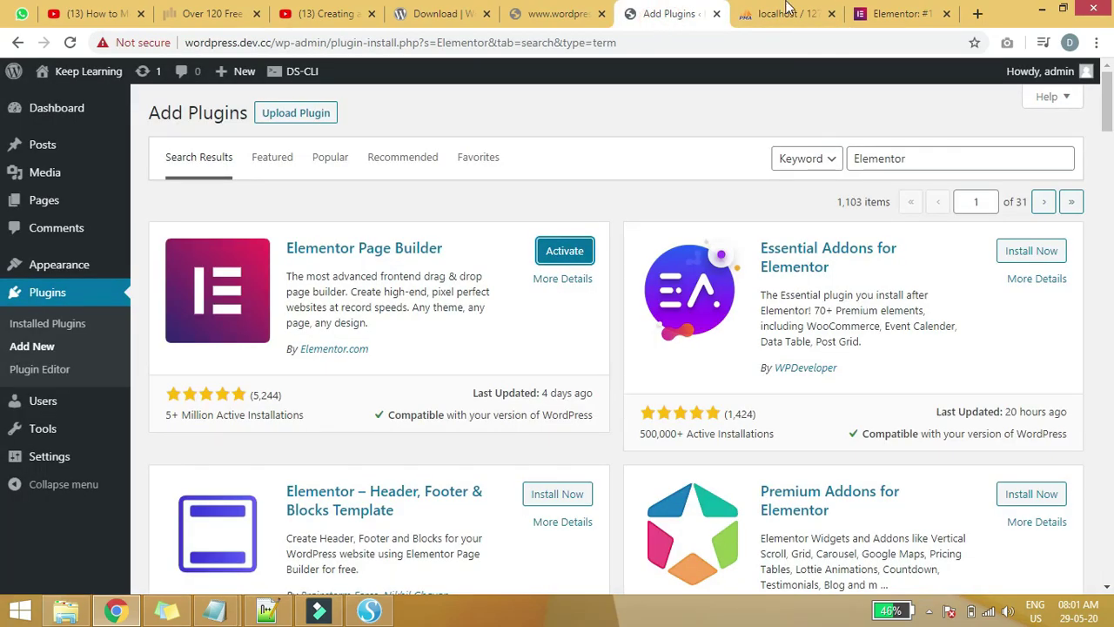
Activate the newly installed Elementor Page Builder from its plugin card.
left_click(665, 202)
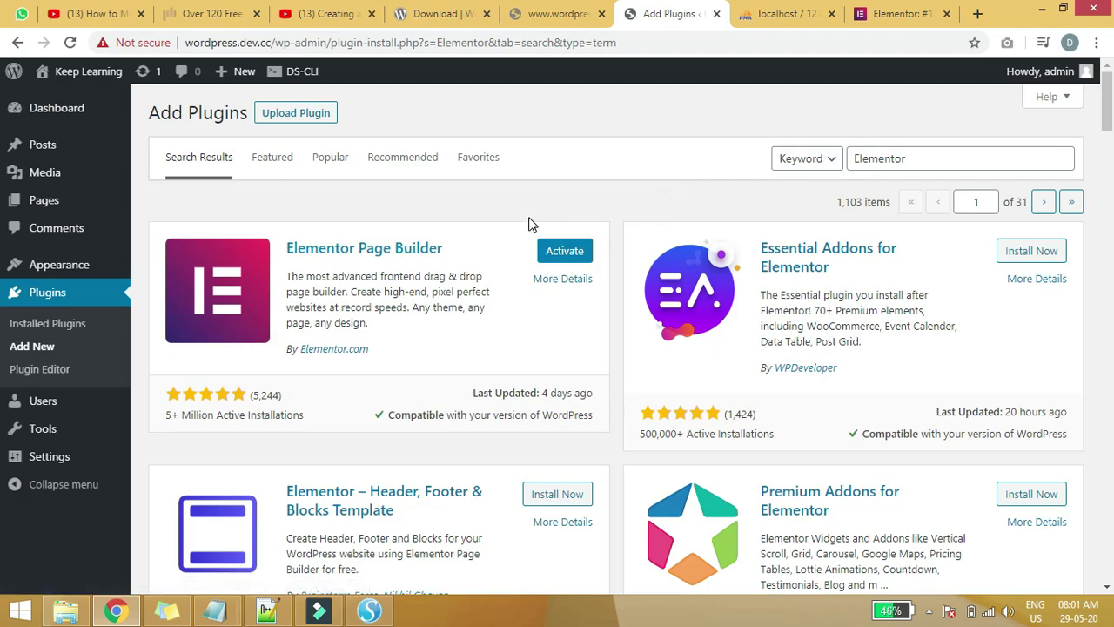
left_click(573, 254)
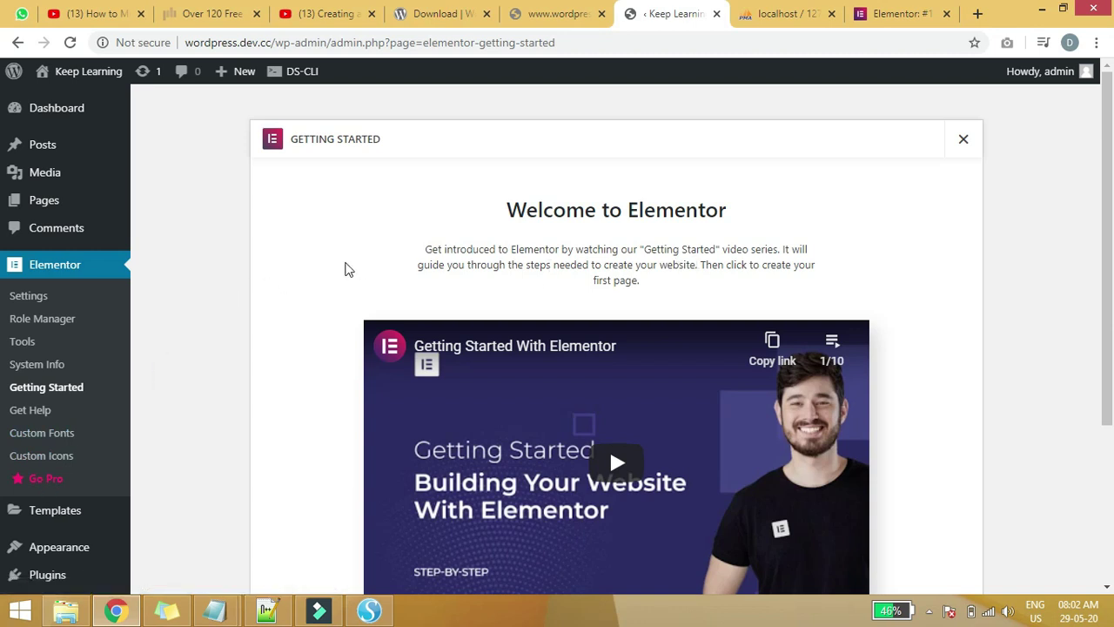
Scroll through and close Elementor's Getting Started welcome screen.
left_click_drag(556, 221, 716, 219)
left_click(769, 218)
scroll(808, 381, "down", 2)
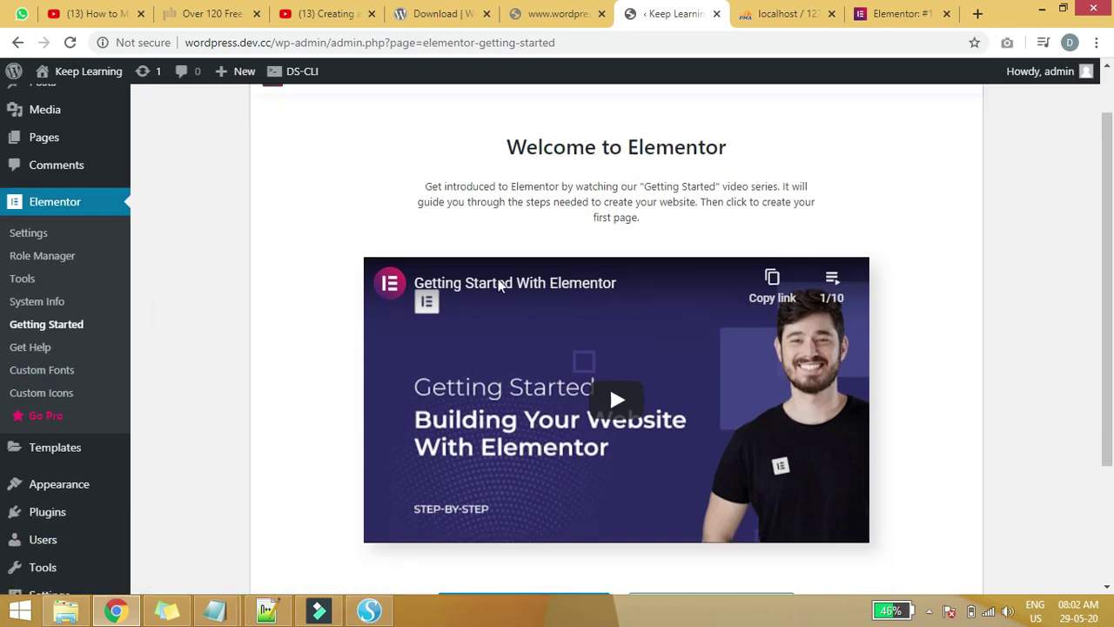
scroll(609, 435, "up", 3)
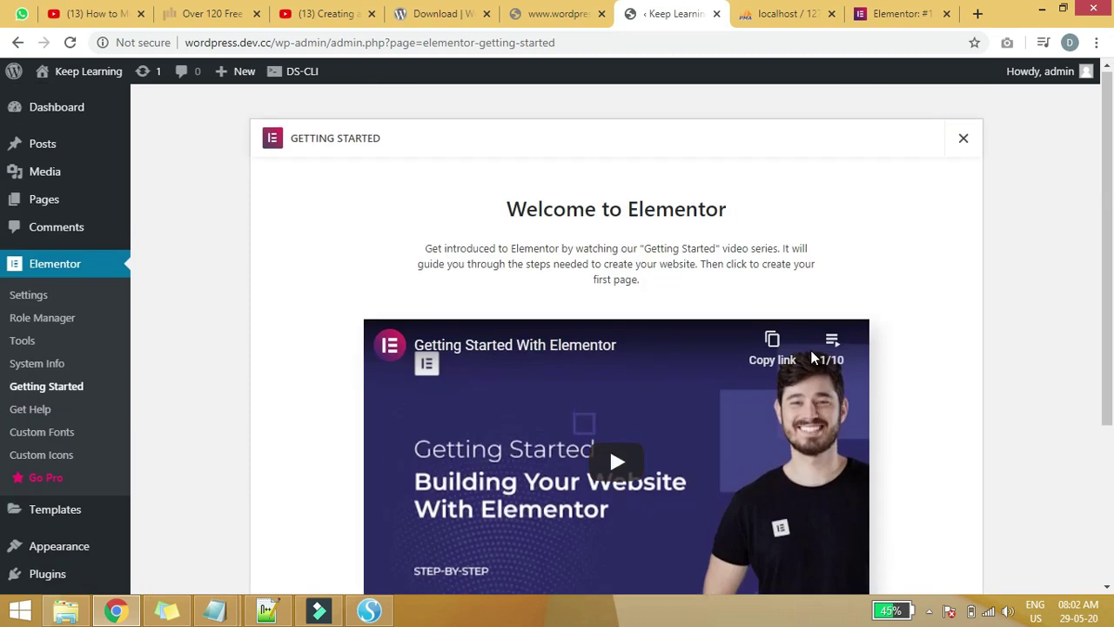
scroll(622, 440, "down", 1)
scroll(628, 435, "down", 1)
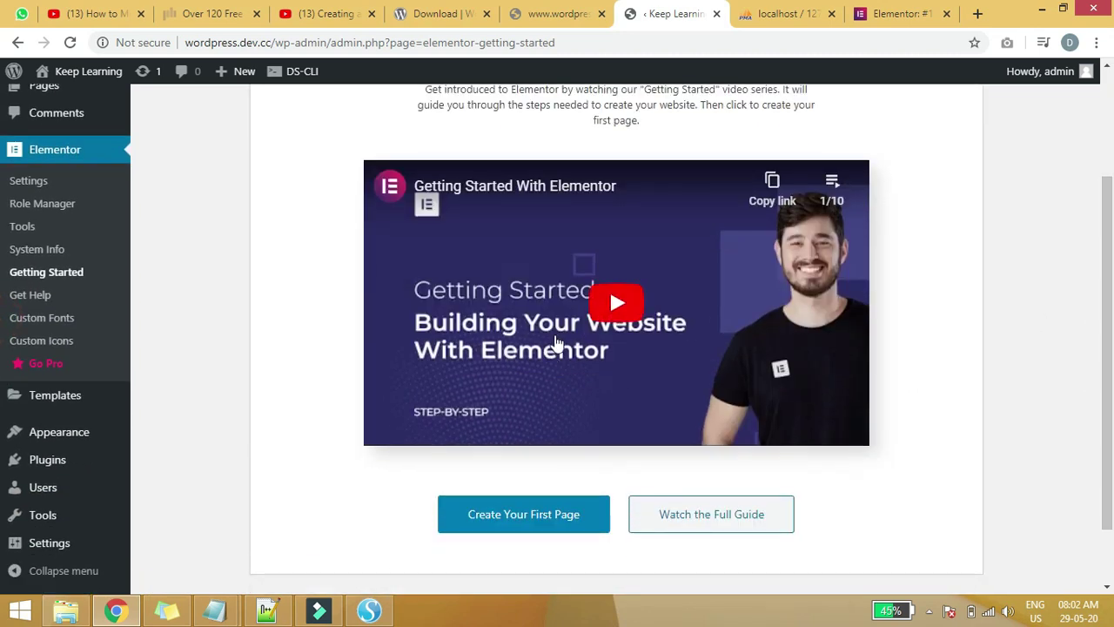
left_click_drag(1111, 314, 1110, 188)
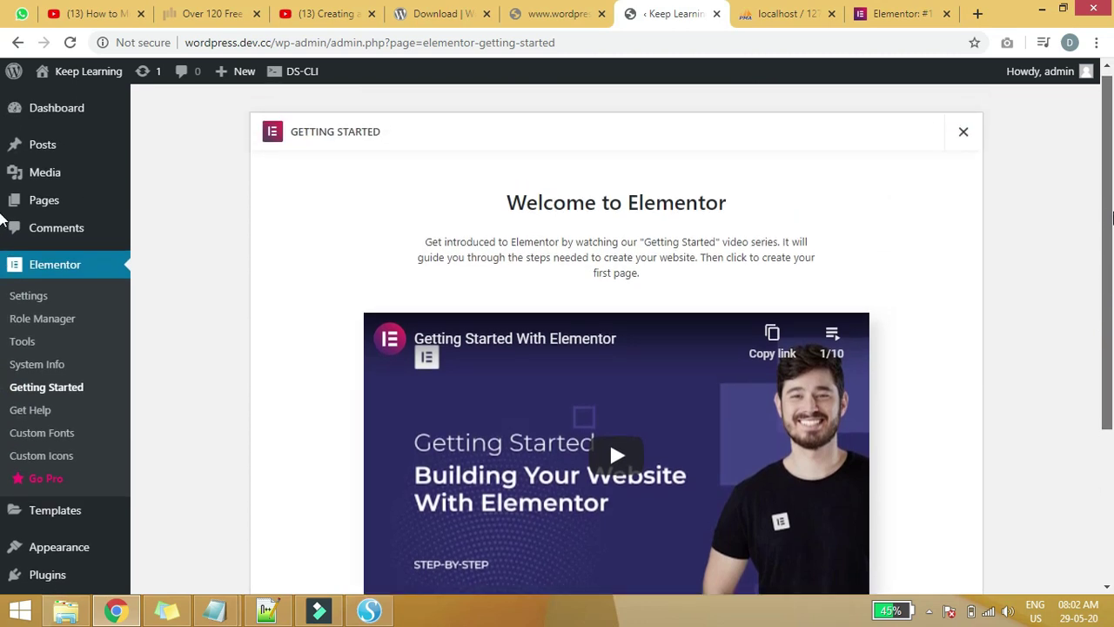
left_click(964, 141)
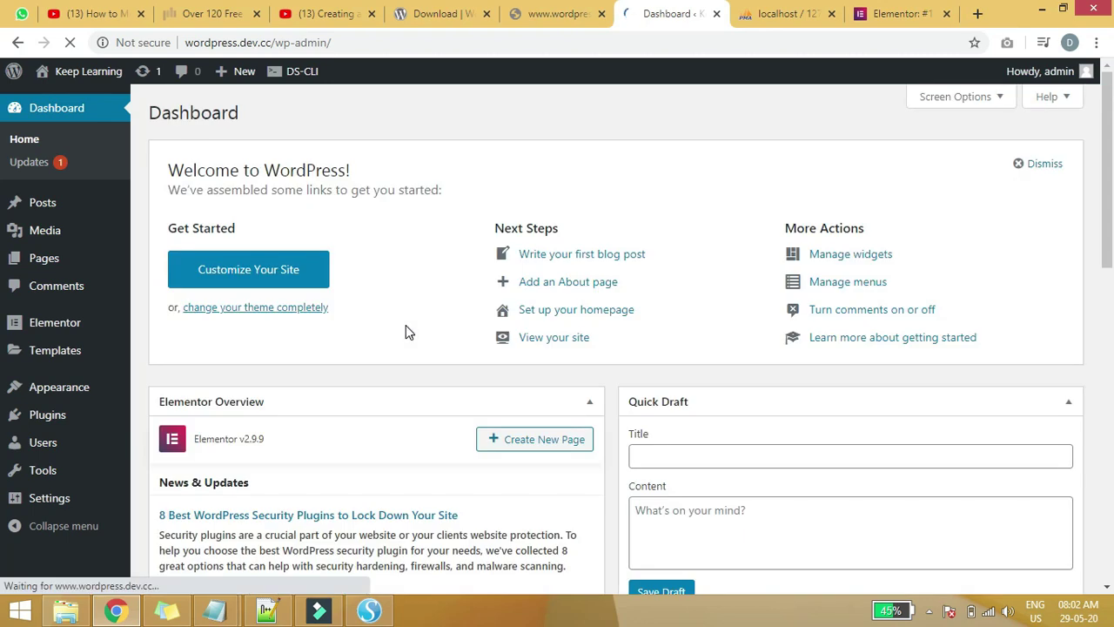
mouse_move(68, 331)
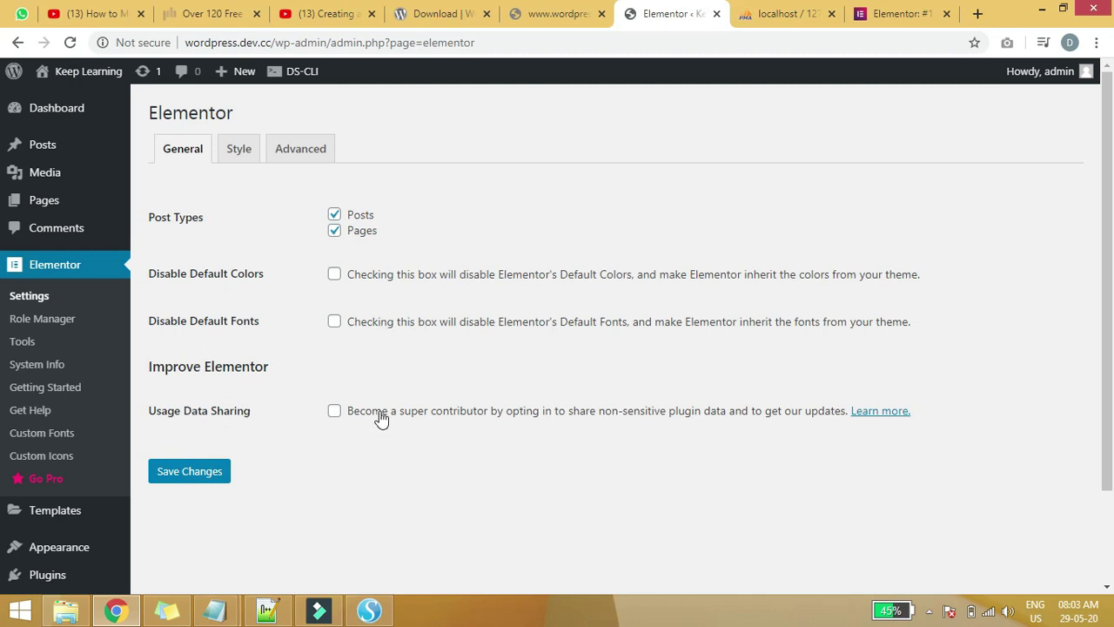
Review Elementor's Style settings—Sans-serif default font, 1140 content width—without changing them.
left_click(242, 153)
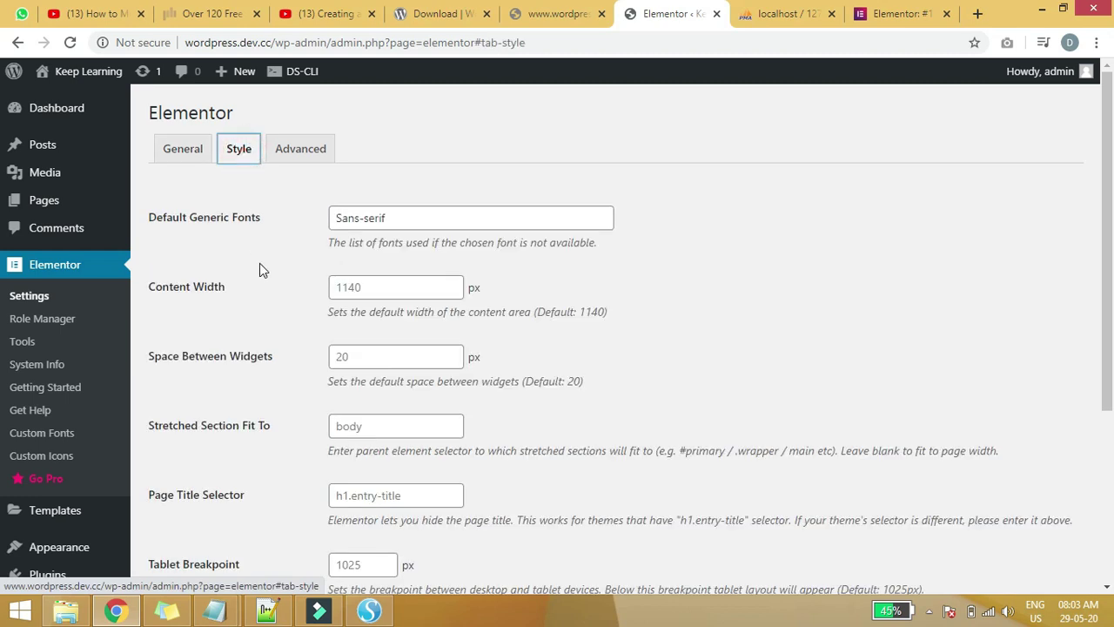
triple_click(451, 228)
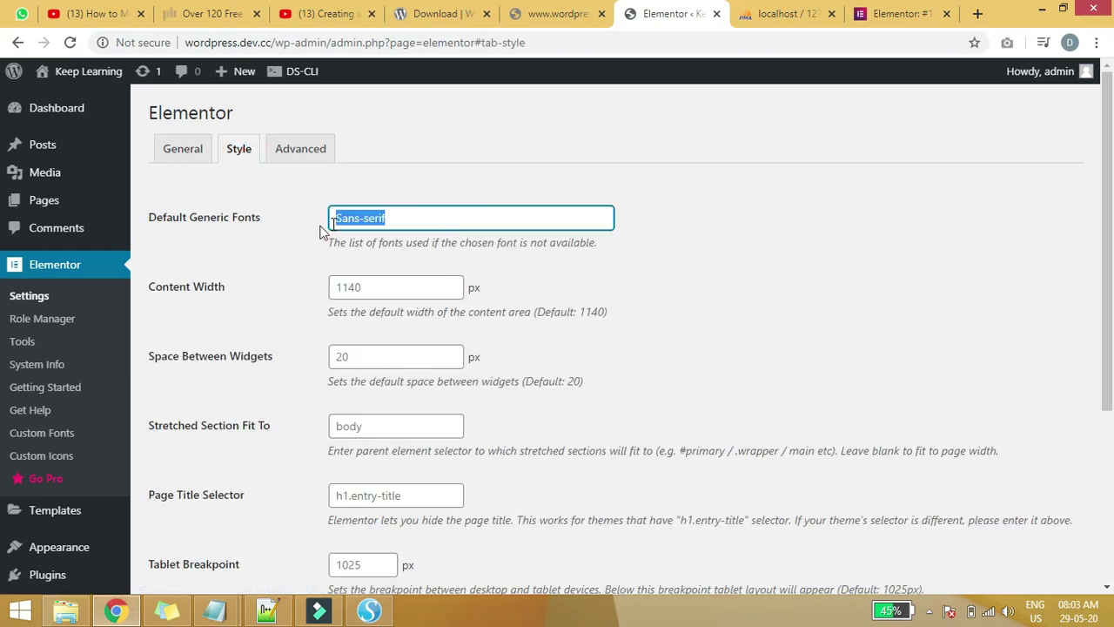
left_click(248, 239)
scroll(247, 239, "down", 5)
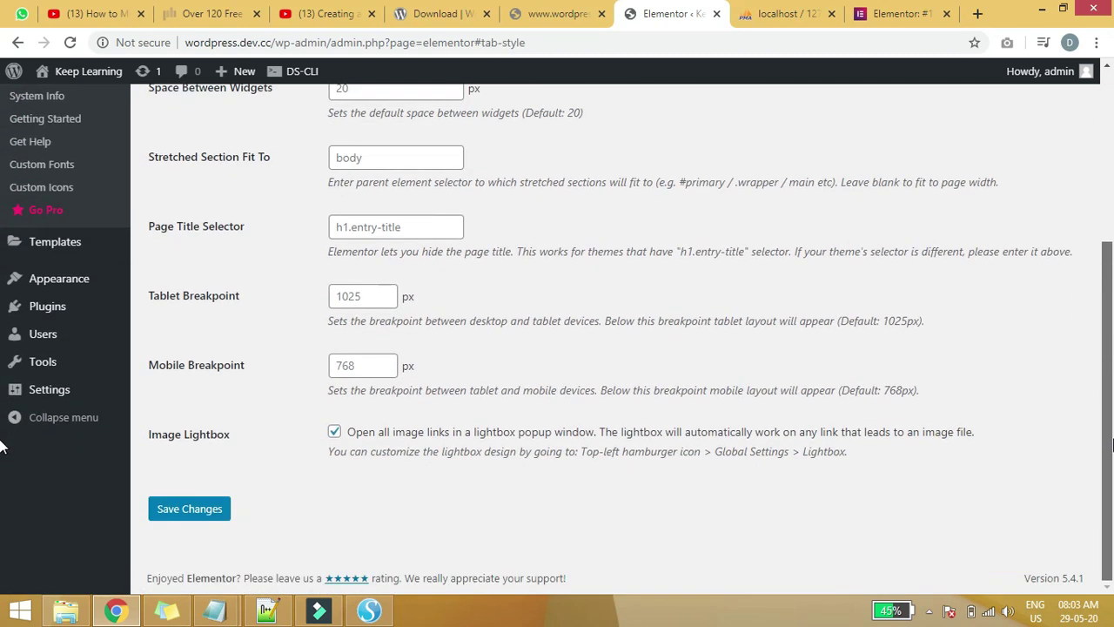
scroll(297, 319, "up", 5)
left_click(390, 288)
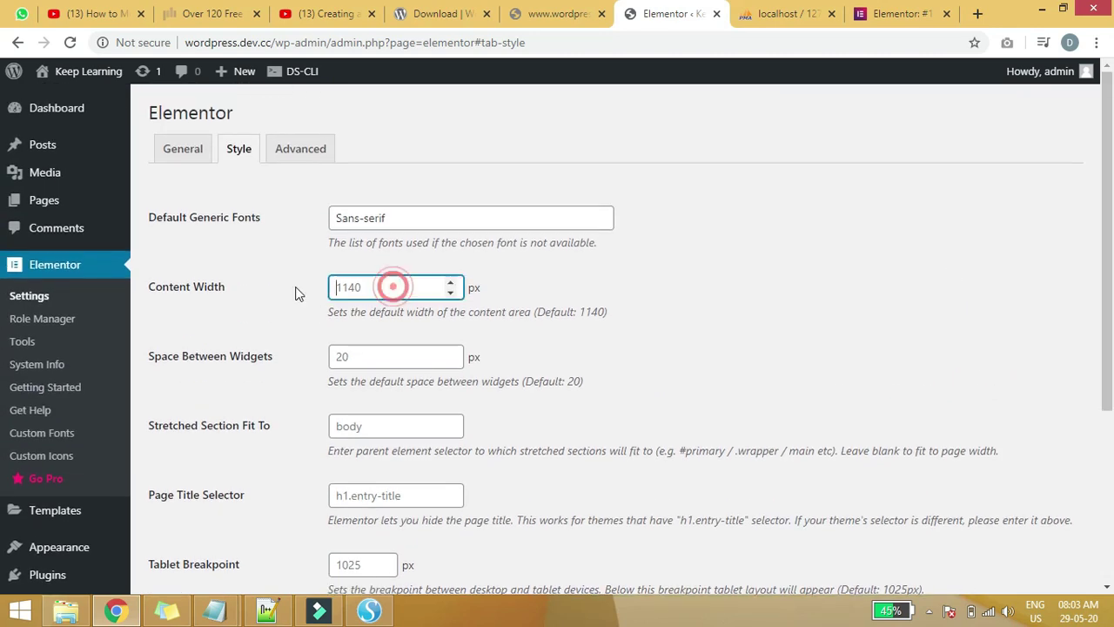
left_click(386, 288)
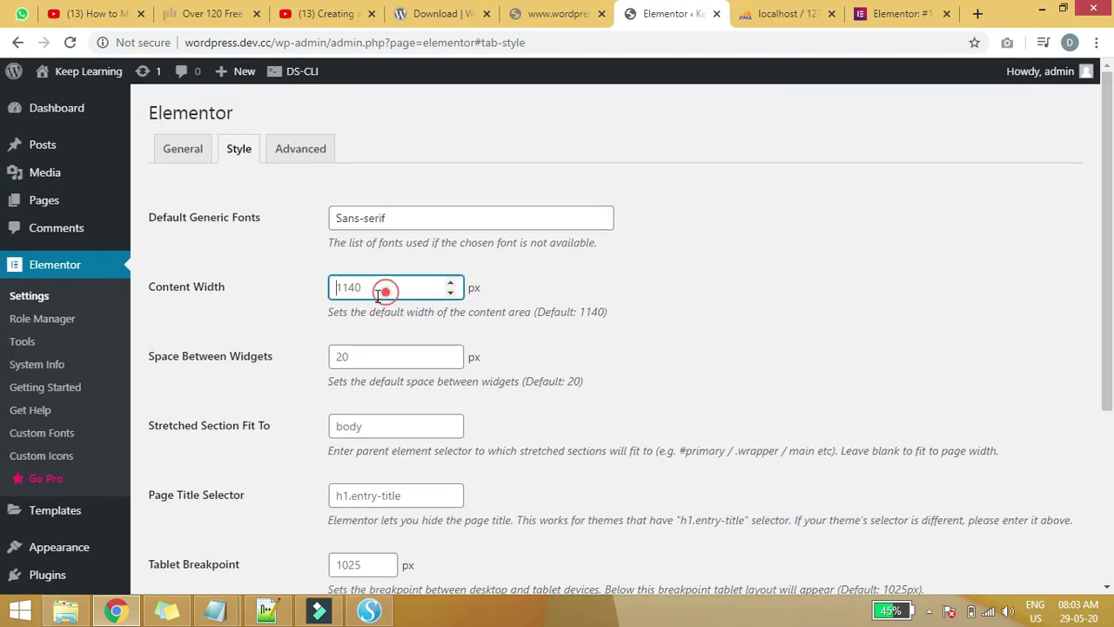
left_click(384, 357)
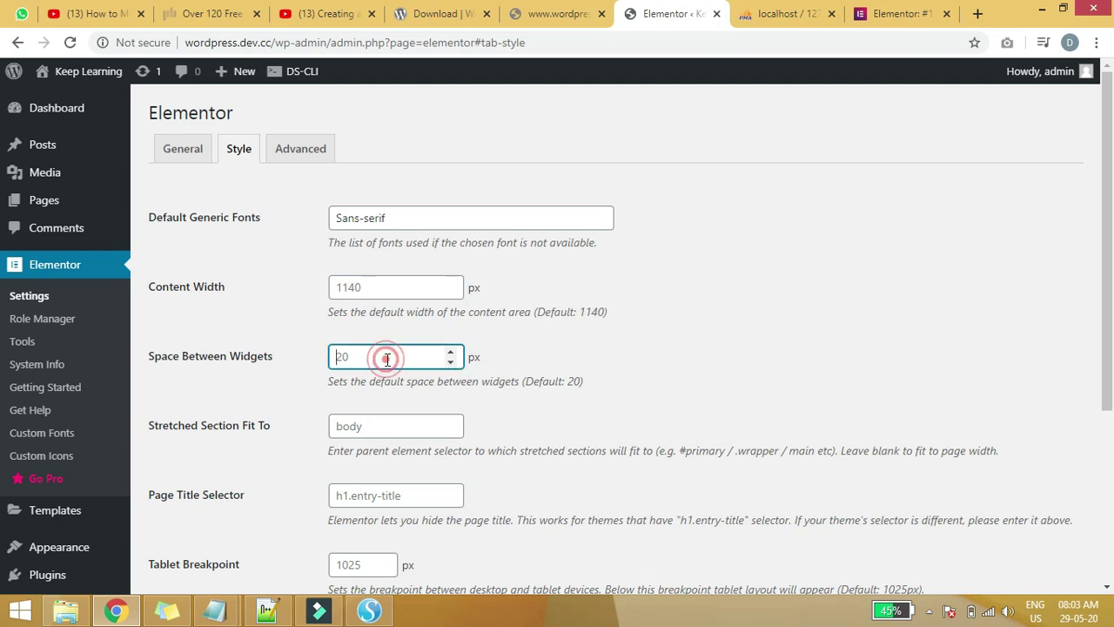
scroll(455, 505, "down", 5)
scroll(301, 266, "up", 5)
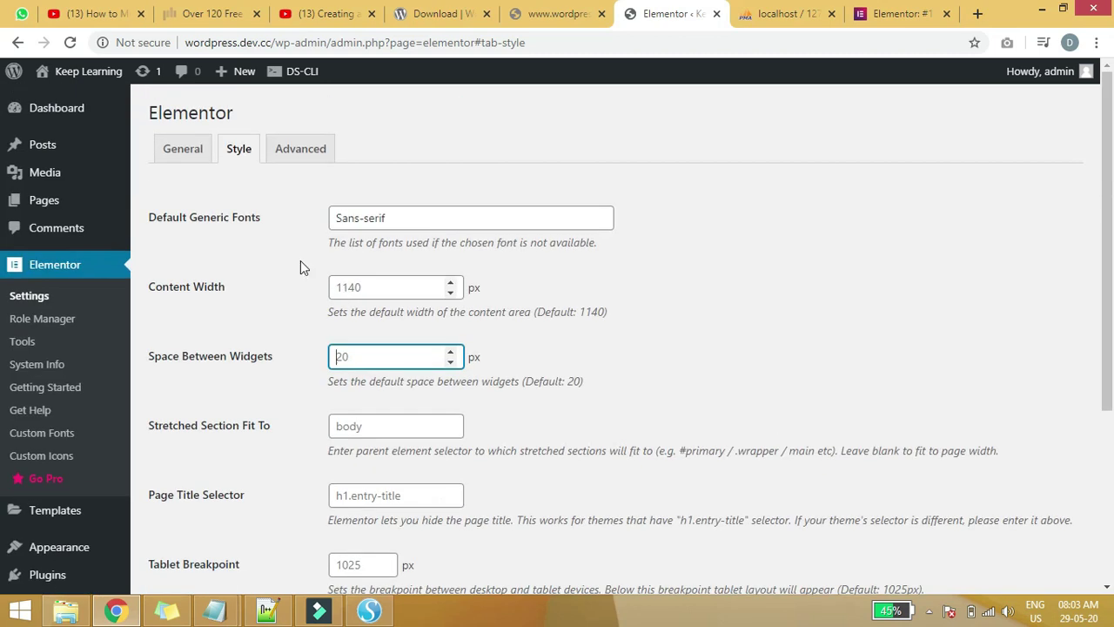
Keep Advanced settings at External File CSS printing and Disable loader method, then open Role Manager.
left_click(311, 159)
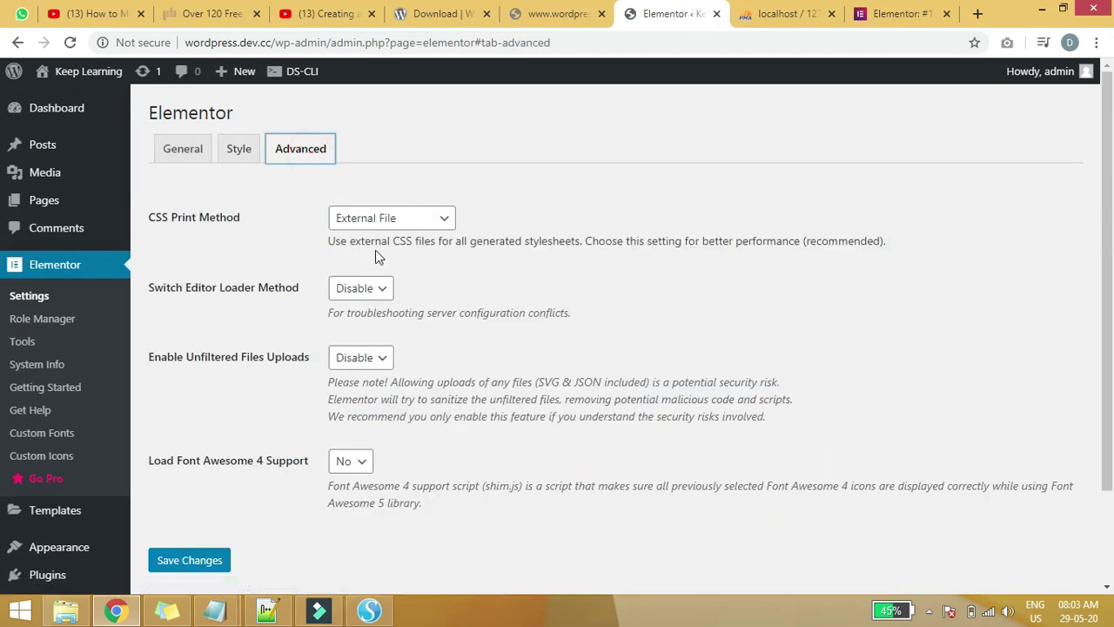
left_click(367, 219)
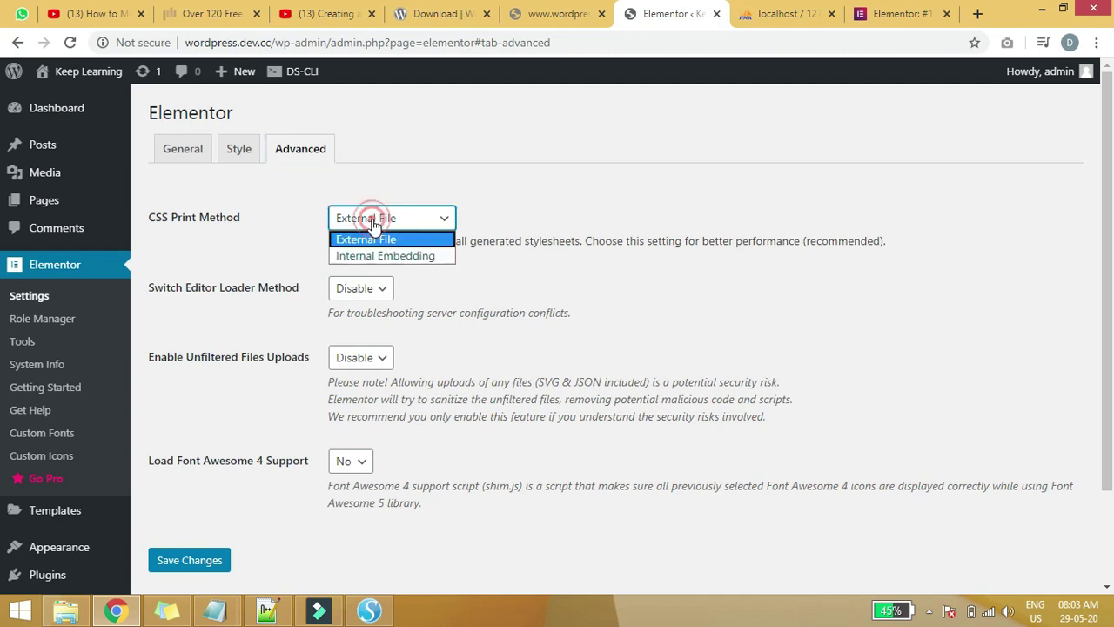
left_click(531, 279)
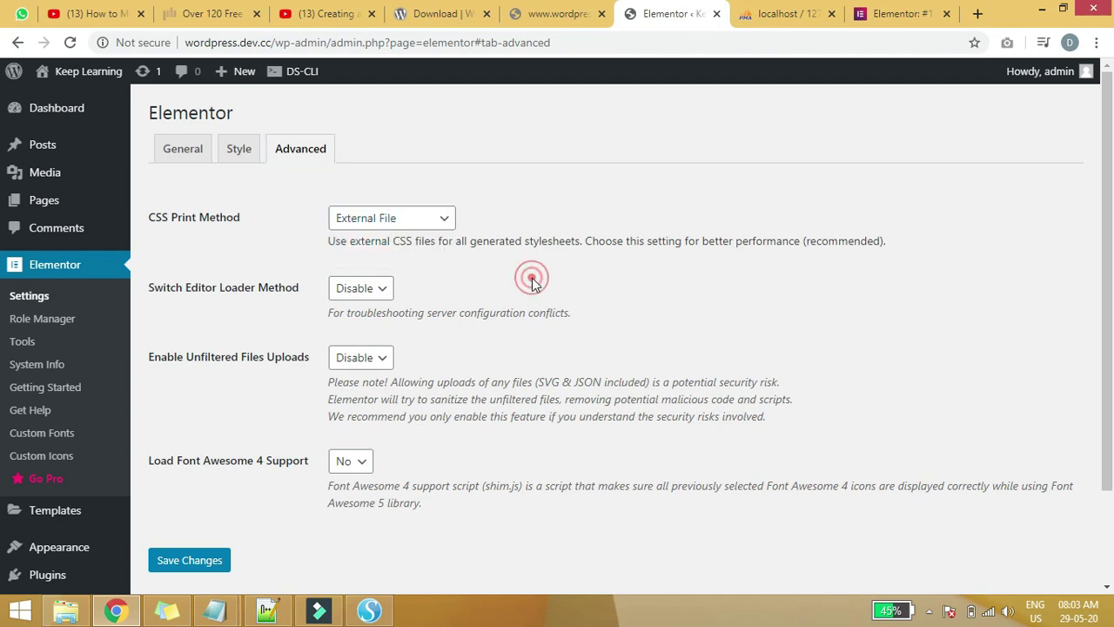
left_click(427, 219)
left_click(594, 270)
left_click_drag(214, 288, 296, 288)
left_click(291, 291)
left_click(357, 291)
left_click(497, 296)
left_click(35, 320)
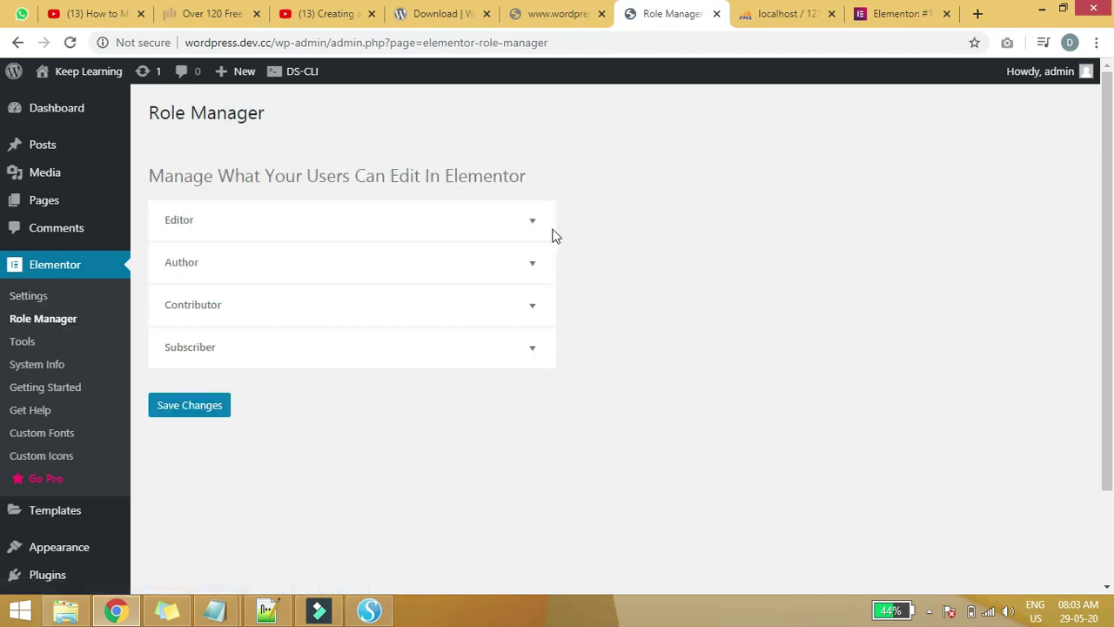
Expand and collapse the Editor role's permissions unchanged, then go to Elementor Tools.
left_click(532, 220)
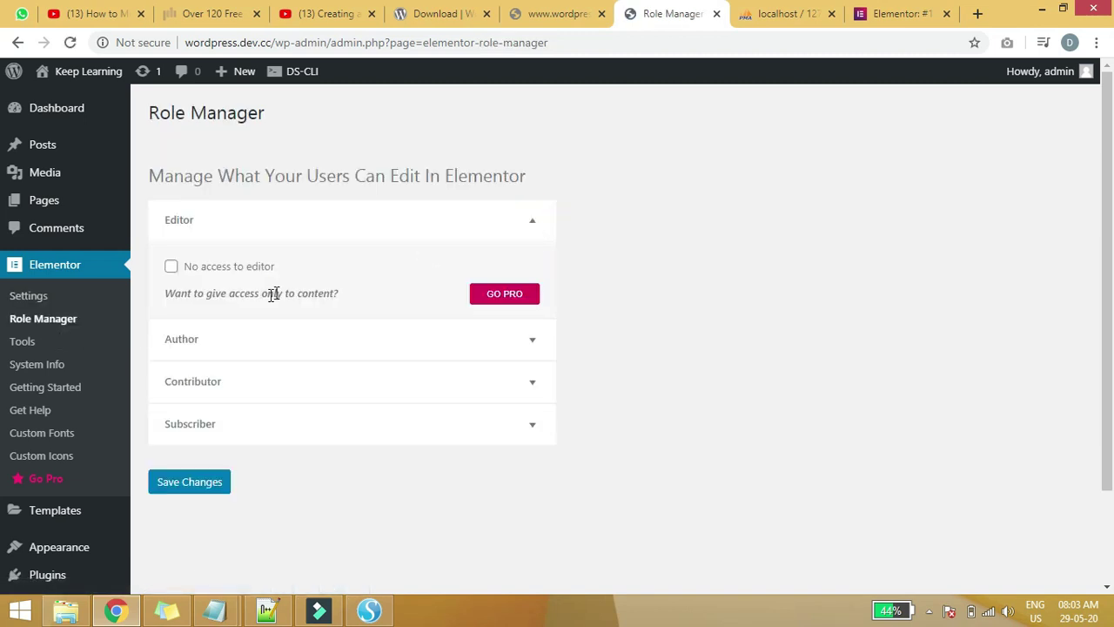
left_click(526, 221)
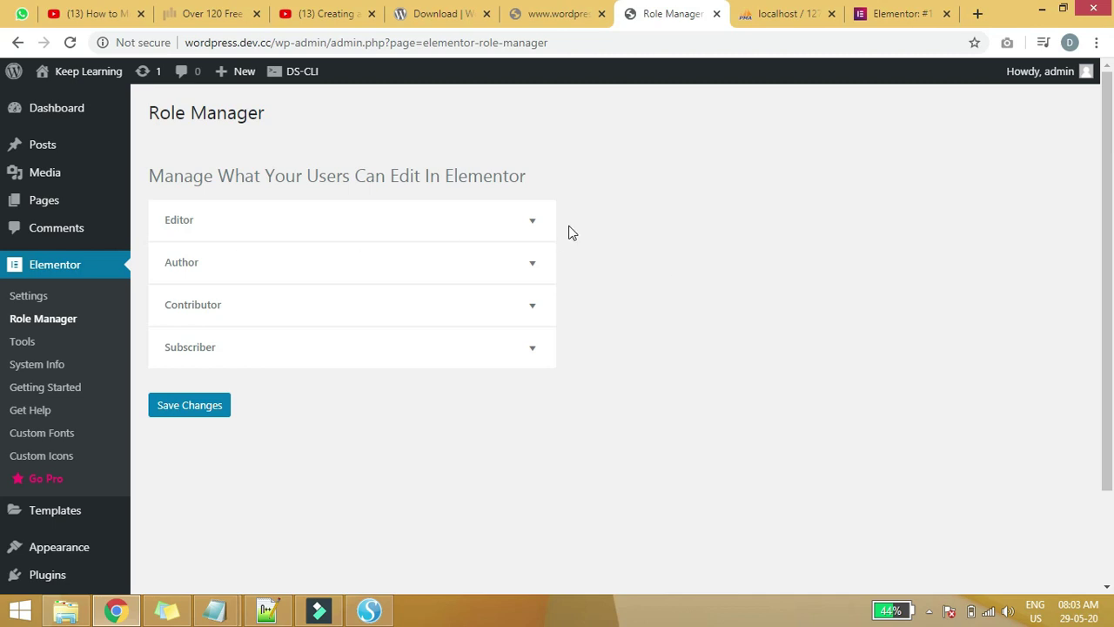
left_click(24, 341)
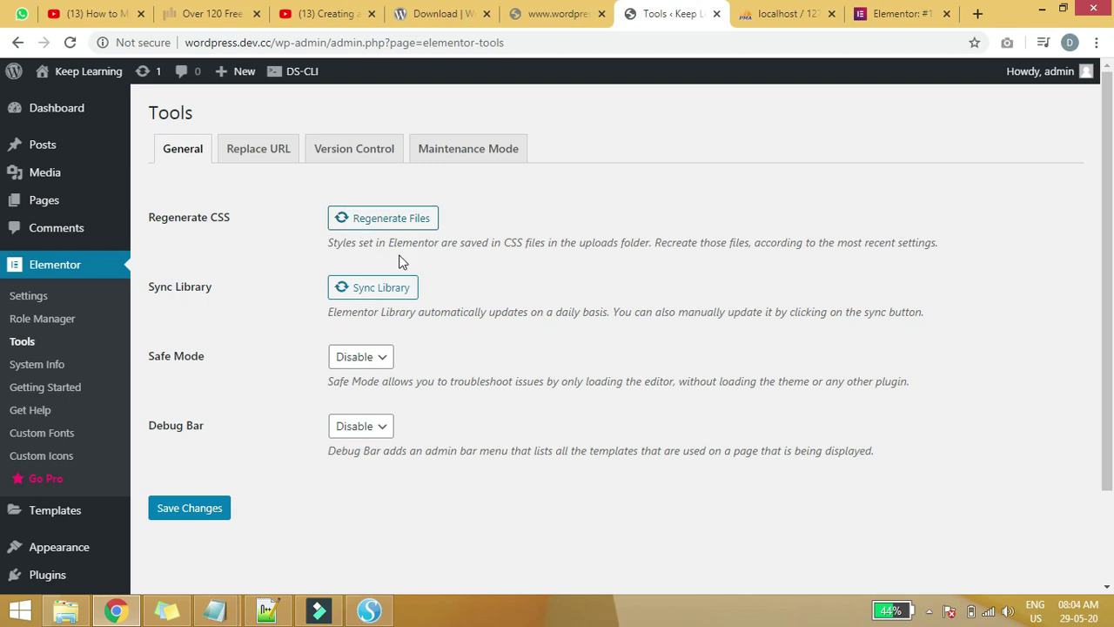
Review the General tools (Regenerate CSS, Sync Library), leaving Safe Mode and Debug Bar on Disable.
left_click_drag(513, 242, 587, 242)
left_click(585, 242)
left_click_drag(348, 313, 580, 313)
left_click(634, 313)
left_click(371, 359)
left_click(216, 416)
left_click(375, 357)
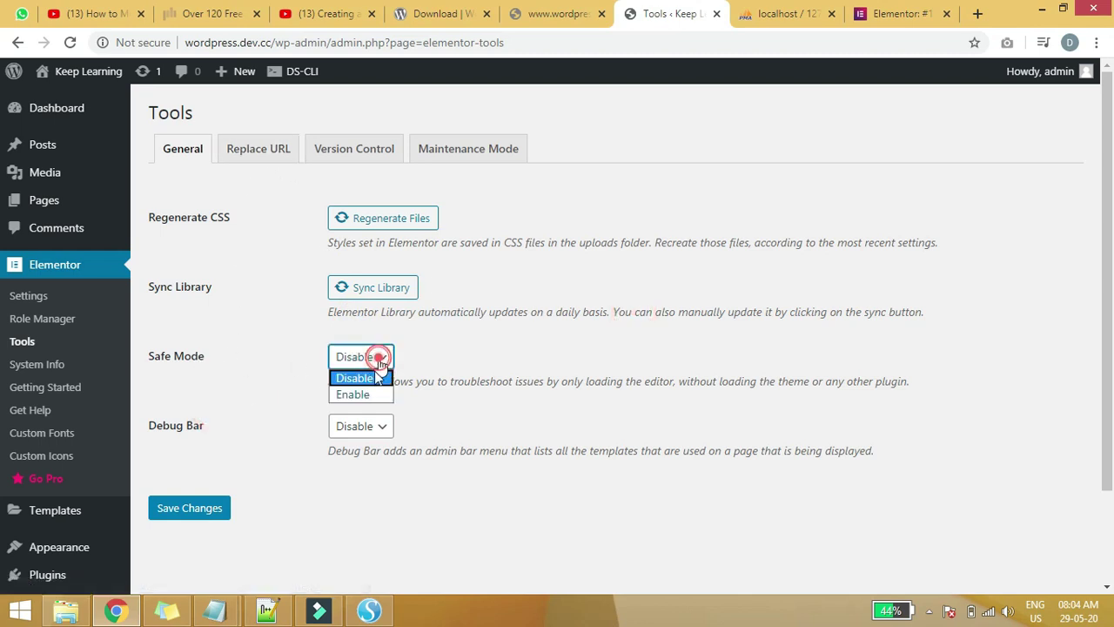
left_click(475, 403)
left_click(367, 433)
left_click(262, 466)
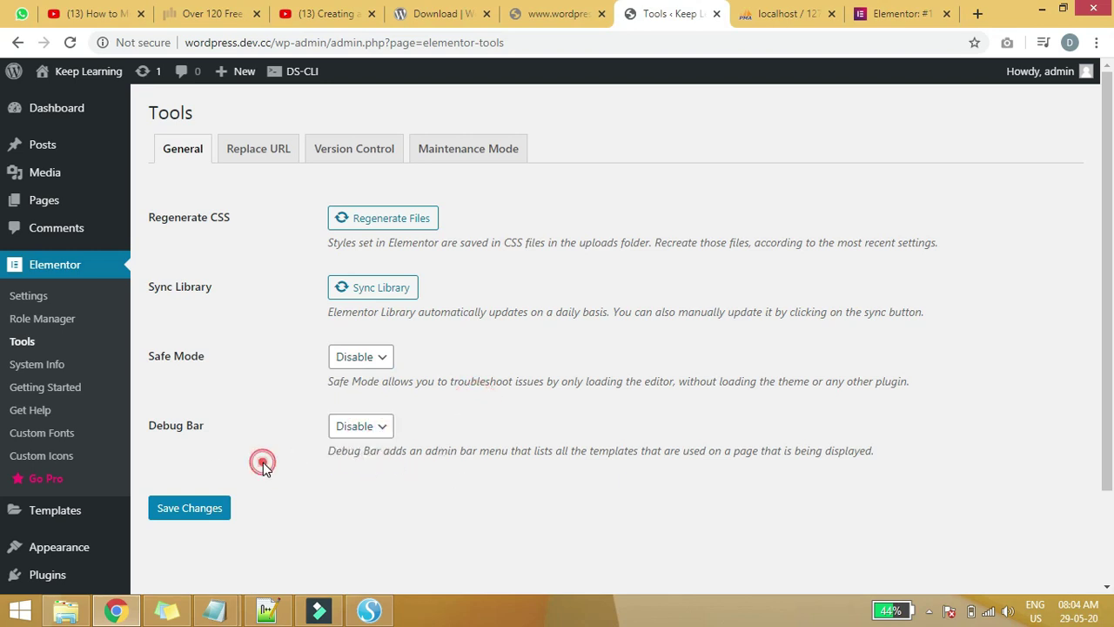
Look over the Replace URL and Version Control sections without changing anything.
left_click(262, 158)
left_click(387, 279)
left_click(345, 350)
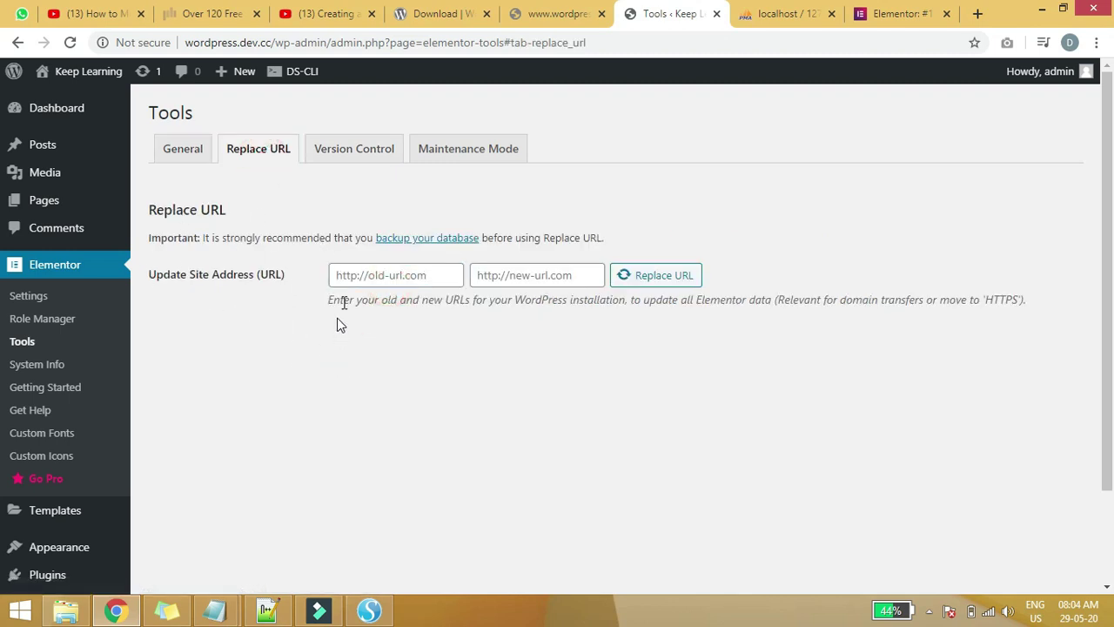
left_click(339, 157)
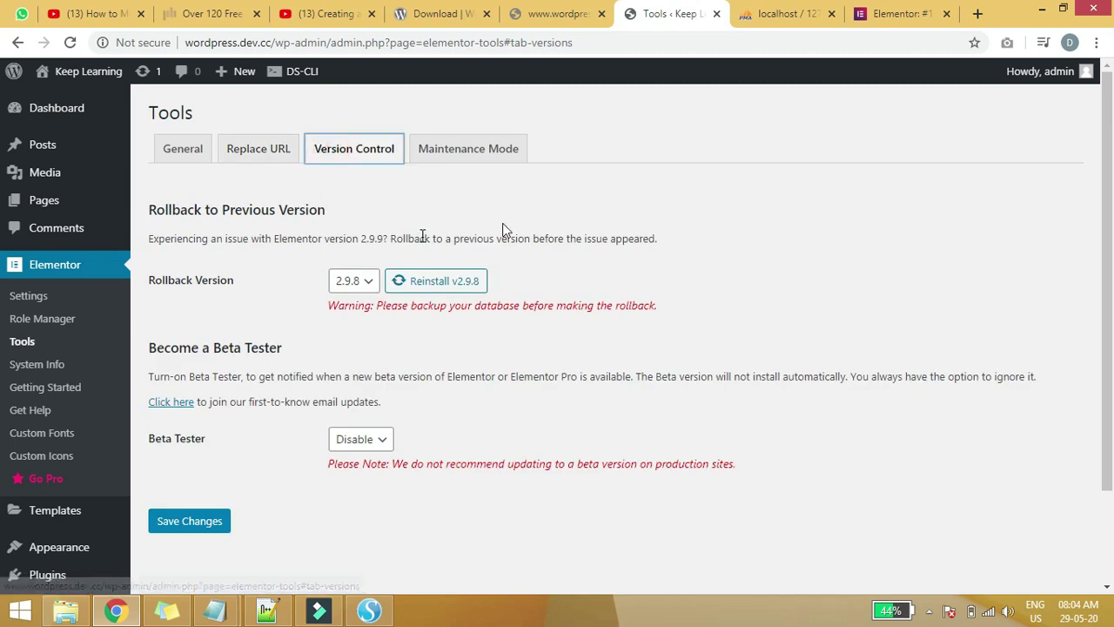
left_click(547, 212)
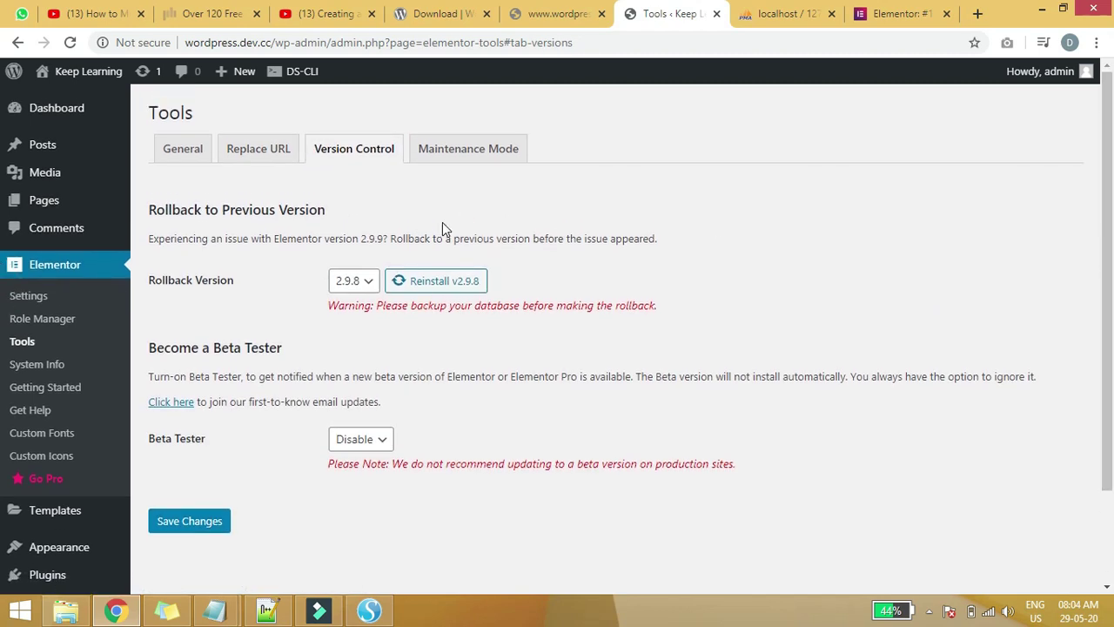
Leave Maintenance Mode Disabled with Logged In access, then go to Elementor's System Info page.
left_click(493, 164)
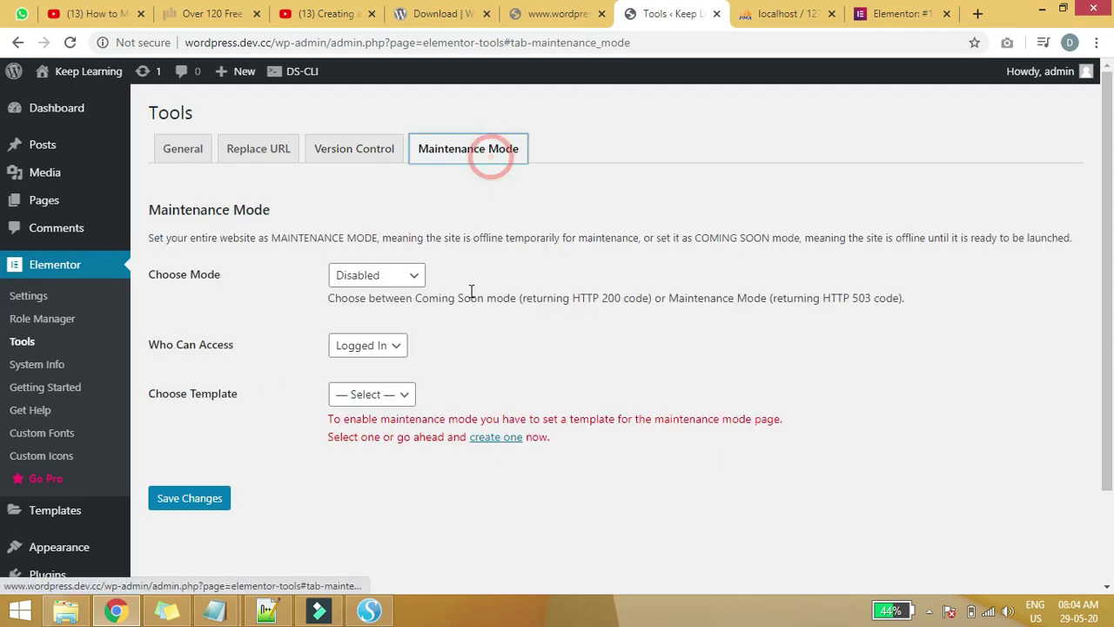
left_click(360, 278)
left_click(272, 320)
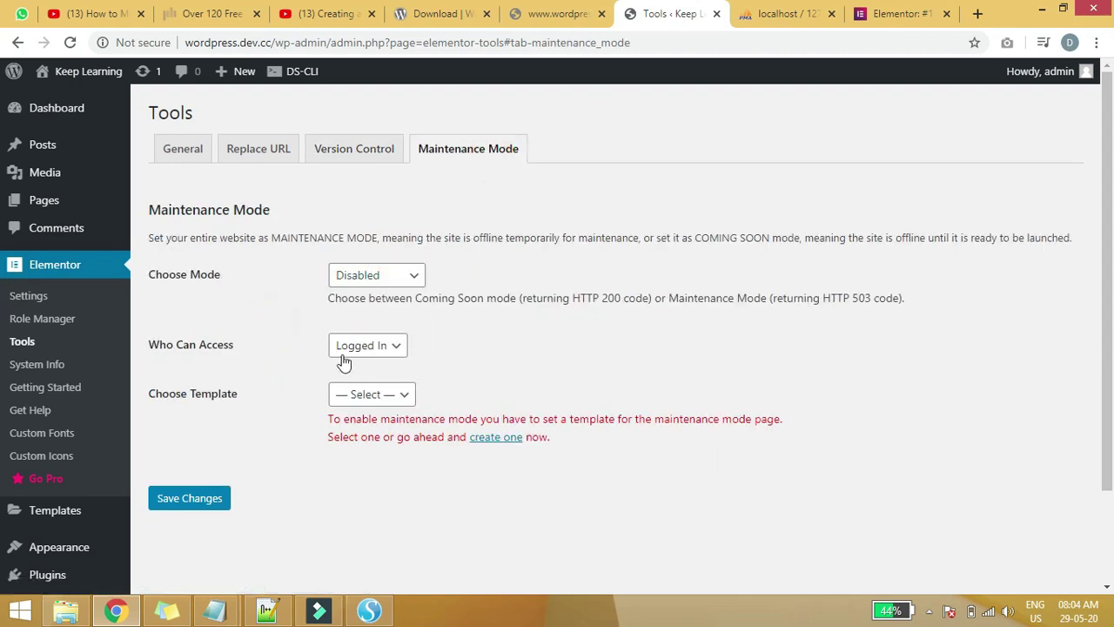
left_click(405, 348)
left_click(552, 369)
left_click(43, 366)
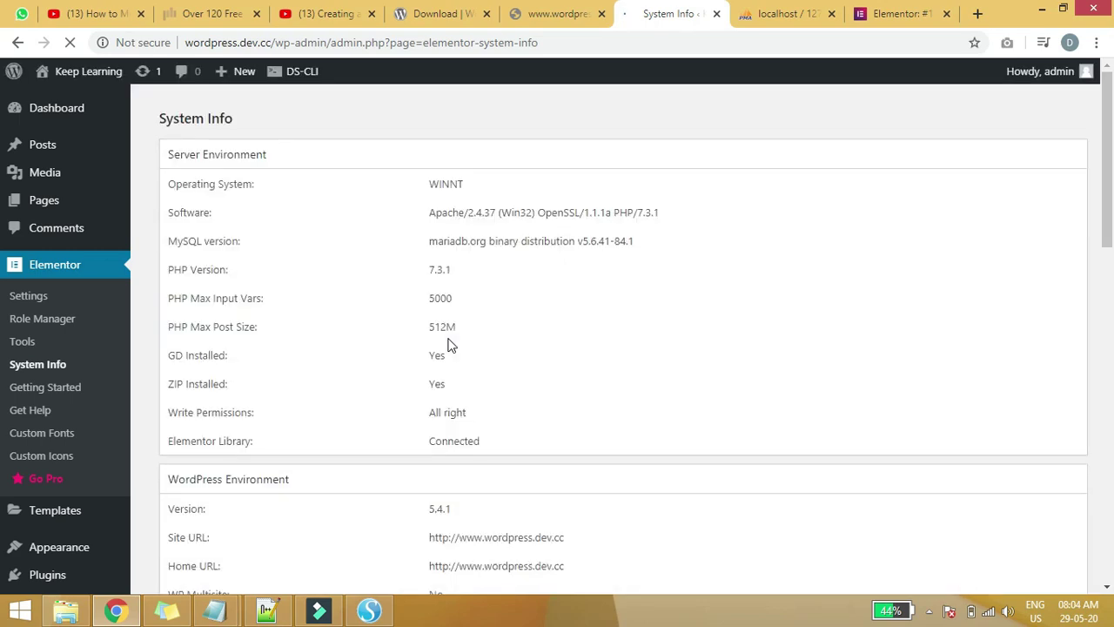
left_click_drag(419, 183, 488, 190)
left_click_drag(407, 214, 684, 220)
left_click(683, 219)
left_click_drag(430, 246, 678, 248)
left_click(677, 244)
left_click_drag(428, 277, 501, 273)
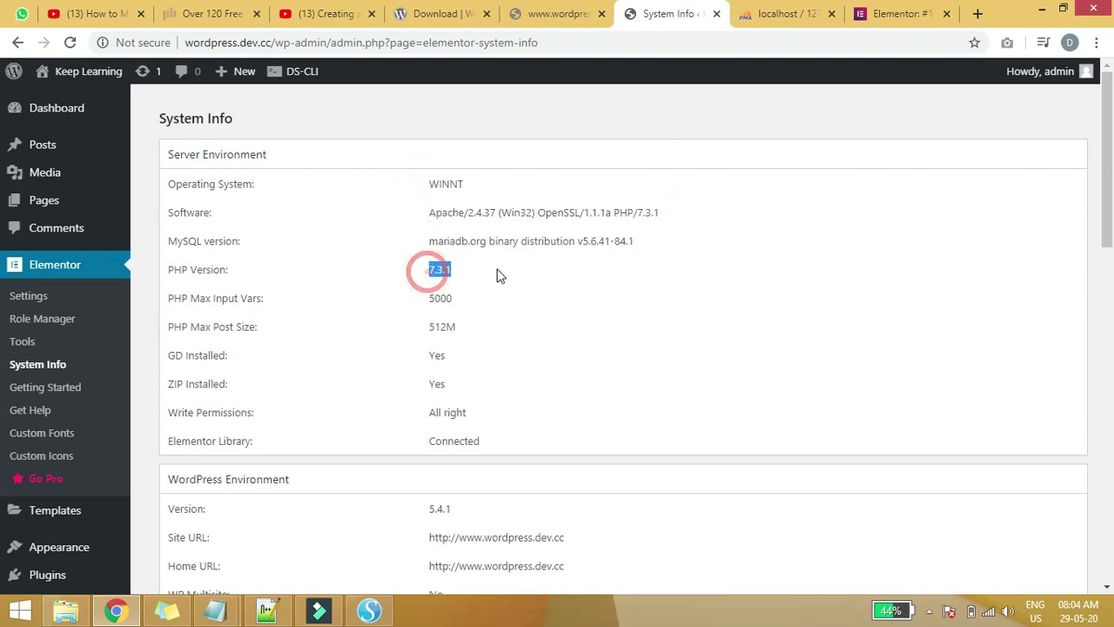
left_click_drag(1111, 211, 1111, 531)
scroll(3, 529, "up", 10)
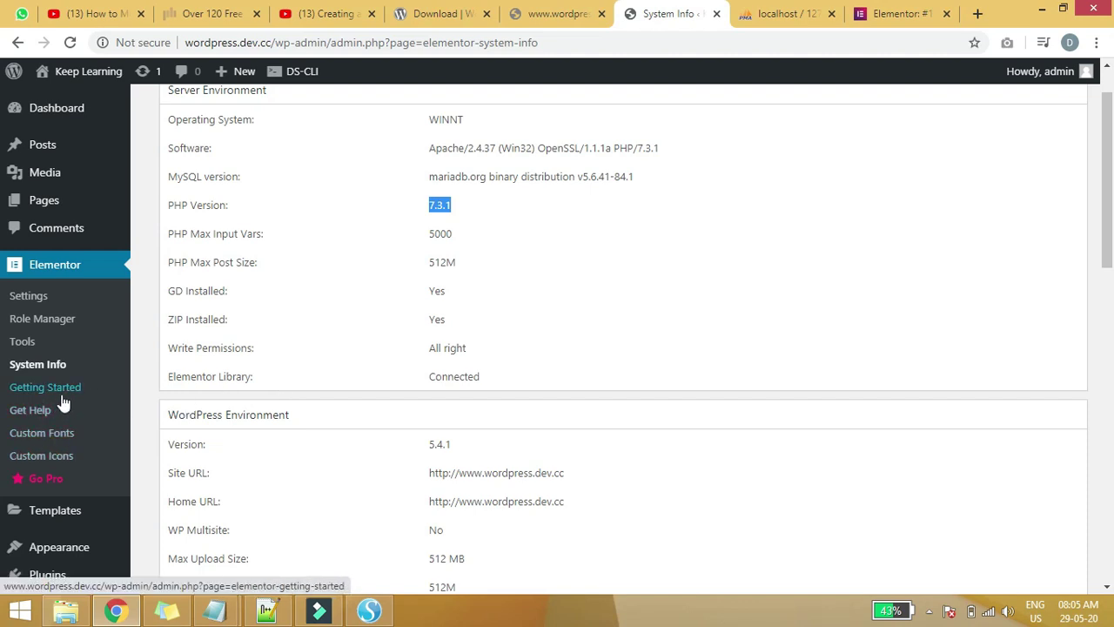
Visit and dismiss Elementor's Getting Started page, then head for the Pages menu.
left_click(35, 387)
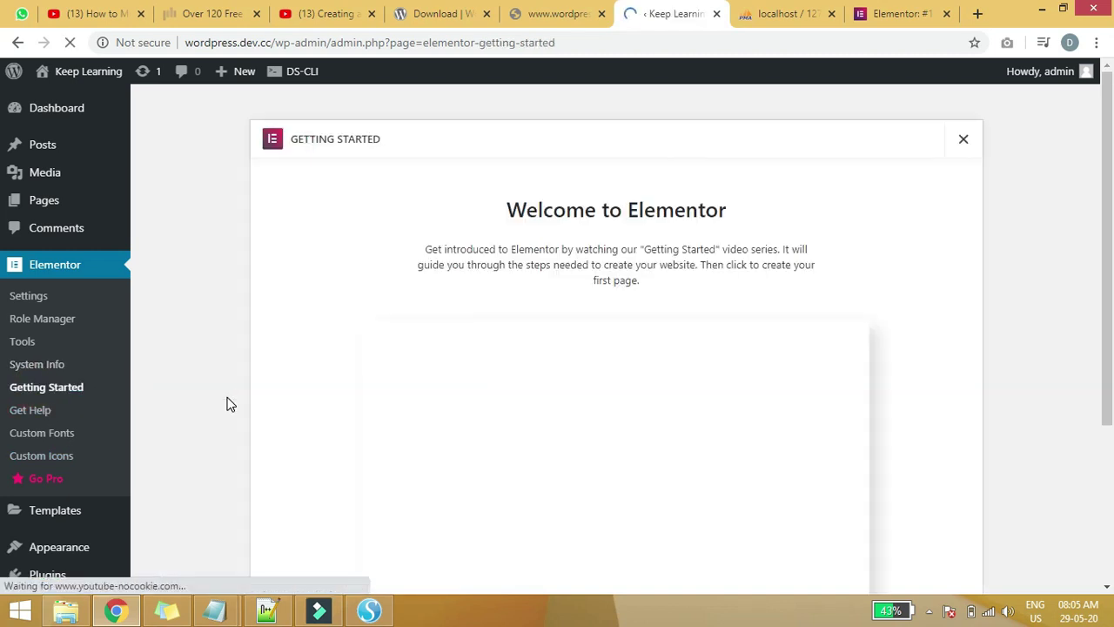
left_click(964, 143)
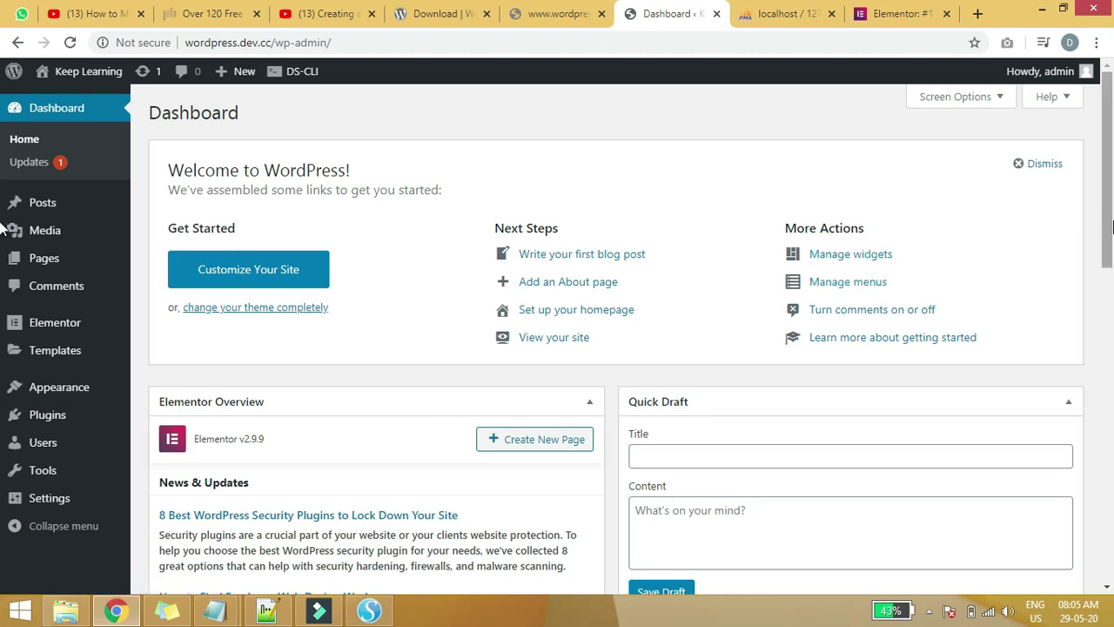
left_click(694, 118)
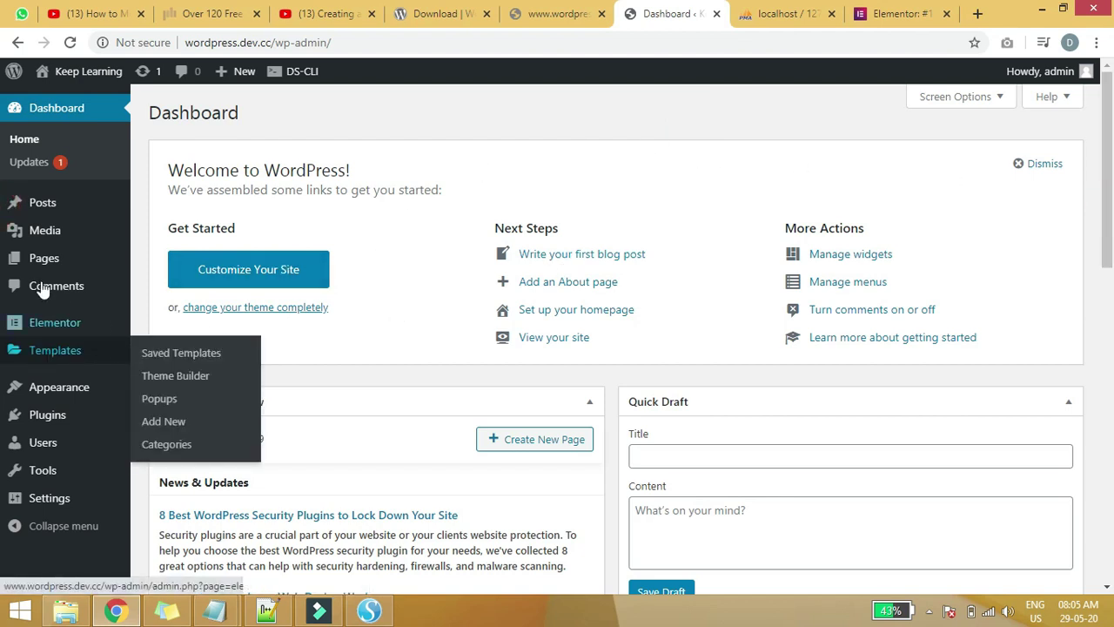
mouse_move(46, 273)
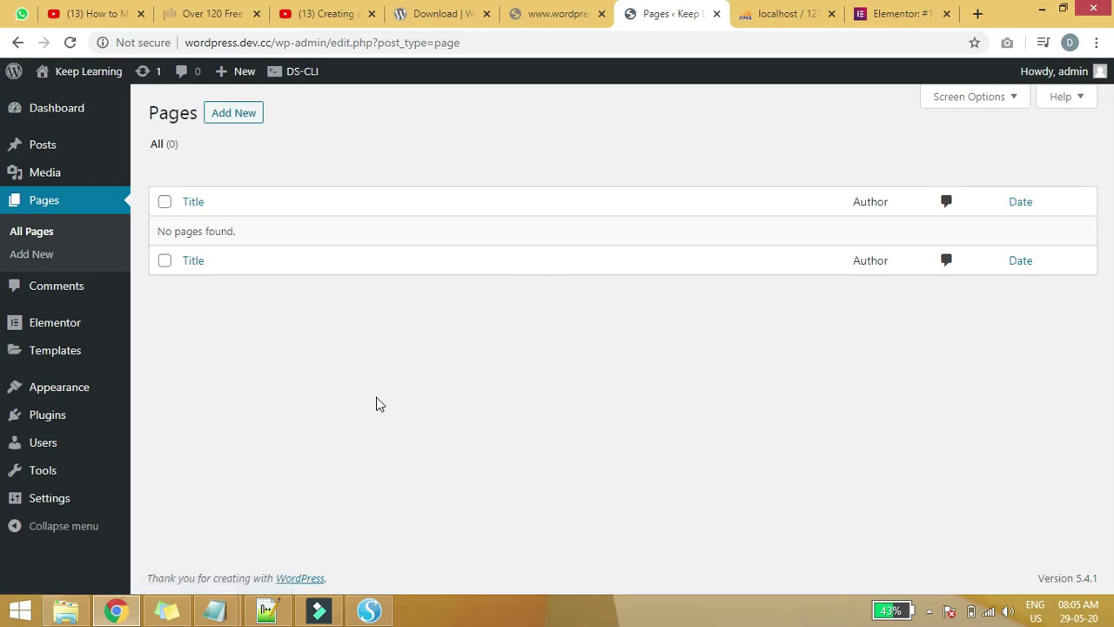
Start a new page and get past the block editor welcome tour.
left_click(250, 118)
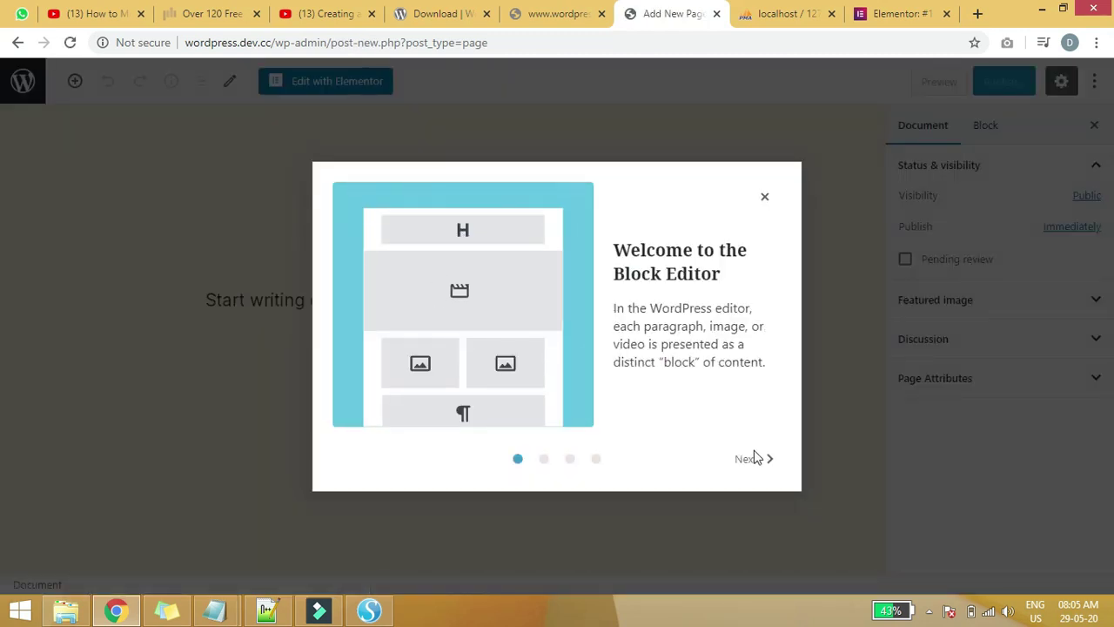
left_click(752, 461)
left_click(758, 461)
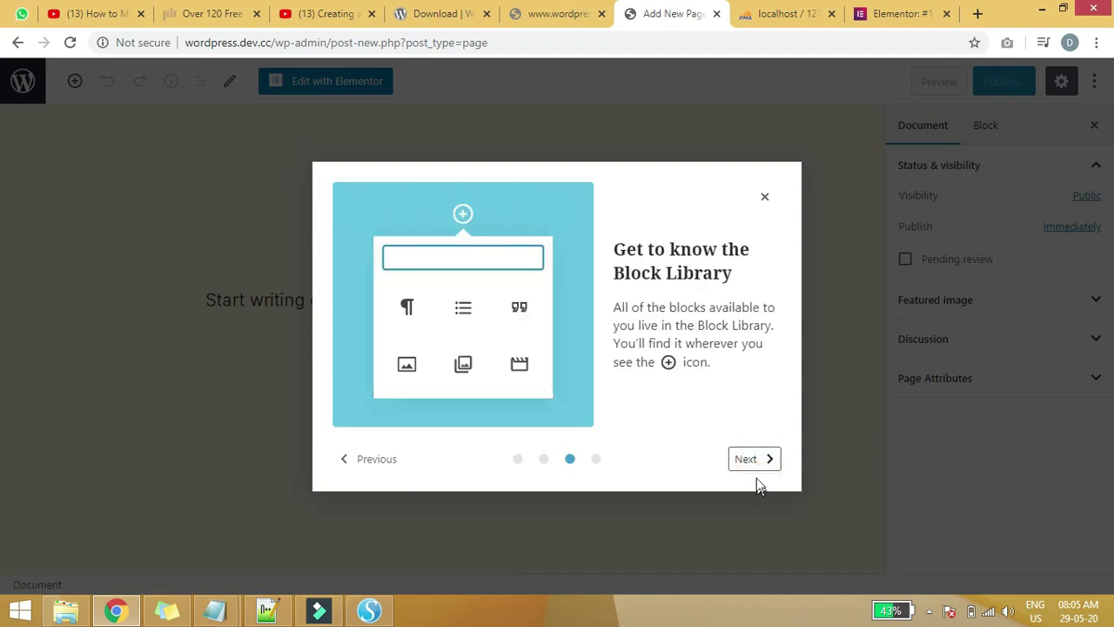
left_click(753, 461)
left_click(754, 460)
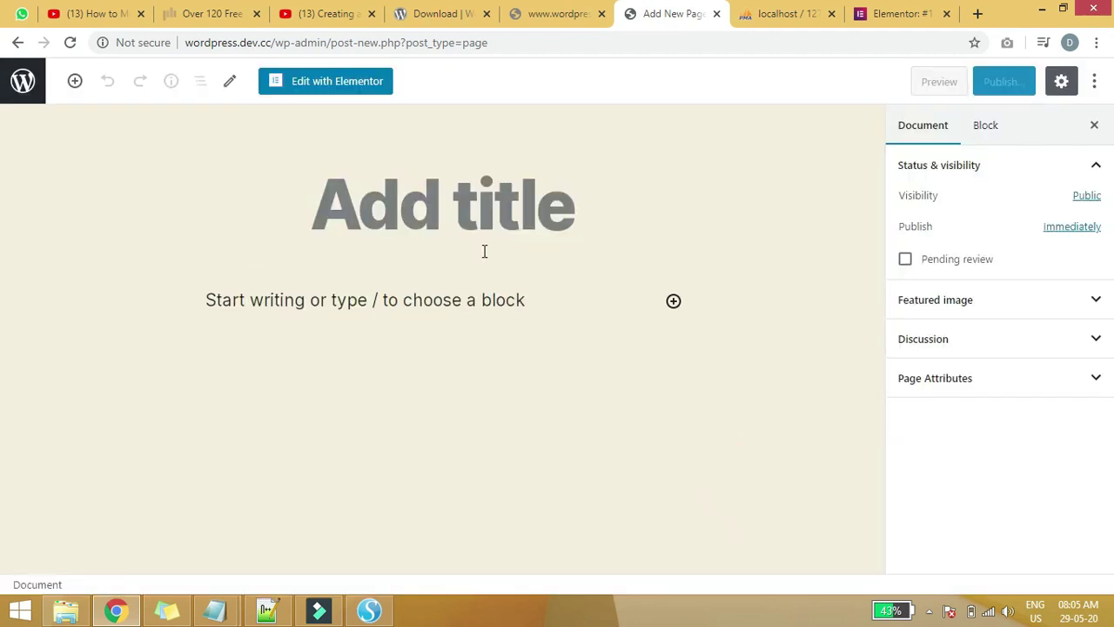
Title the page 'Home', publish it, and return to the pages list.
left_click(500, 219)
type("Home")
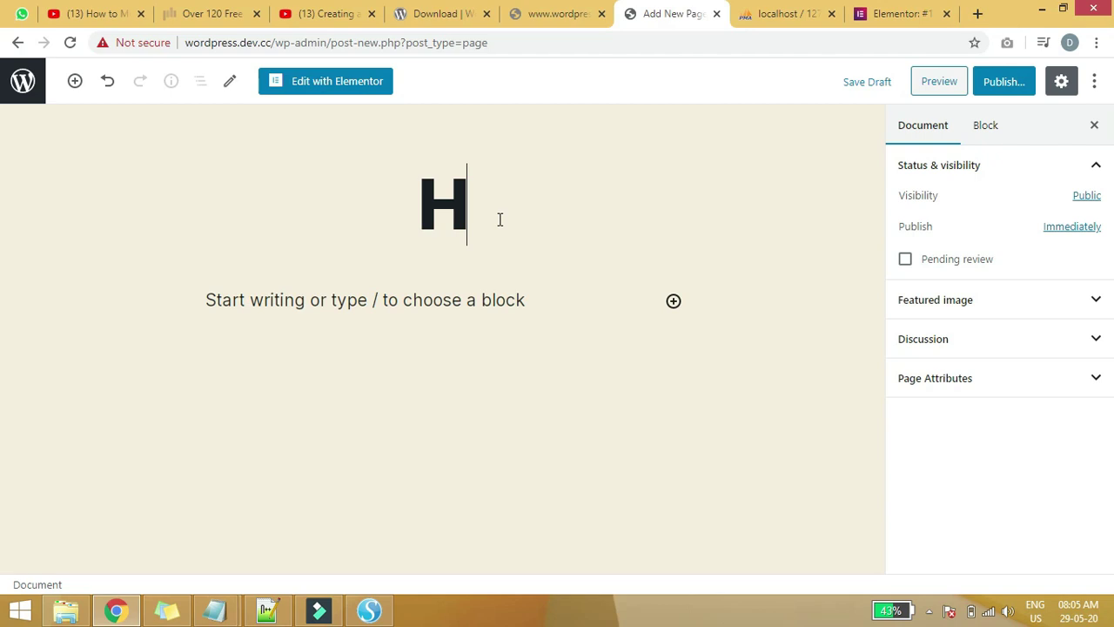
left_click(999, 84)
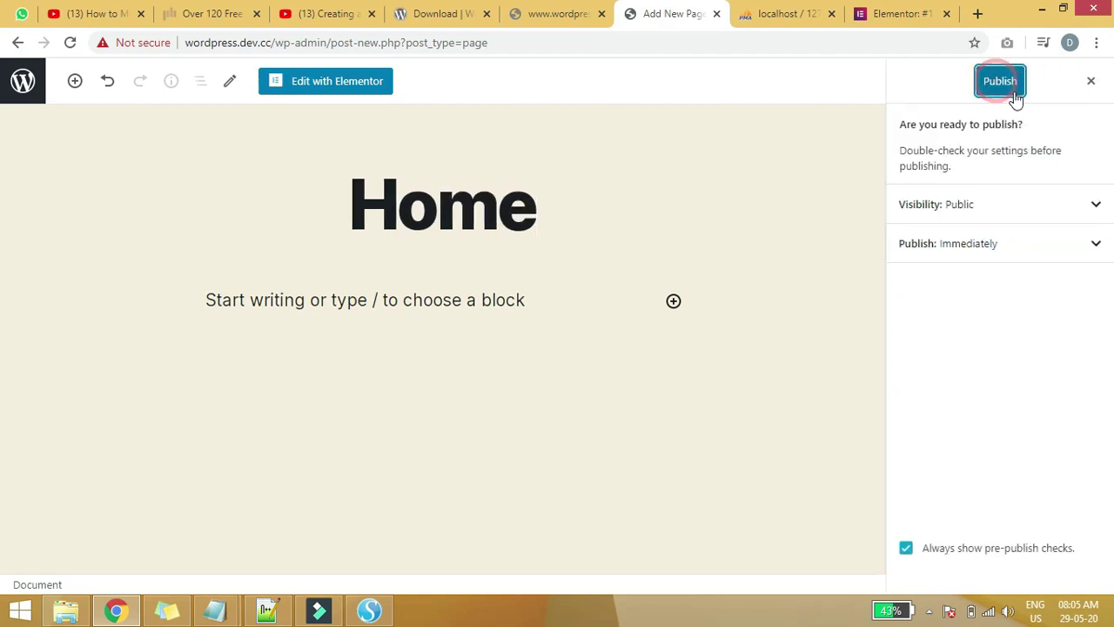
left_click(990, 85)
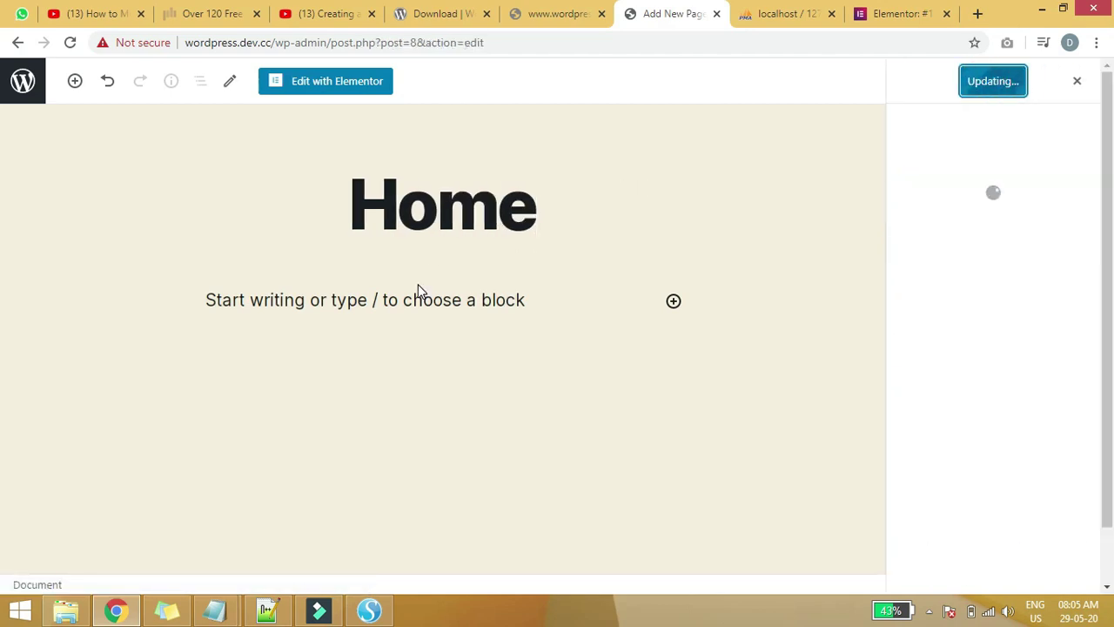
left_click(22, 91)
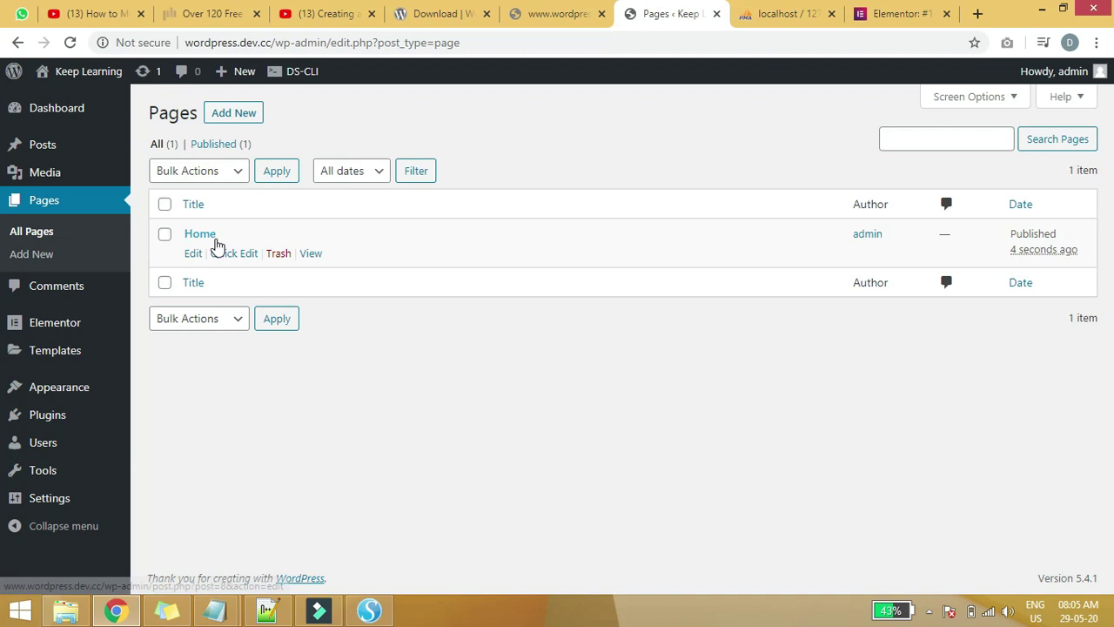
Go through the Settings menu to the Reading settings page.
left_click(383, 395)
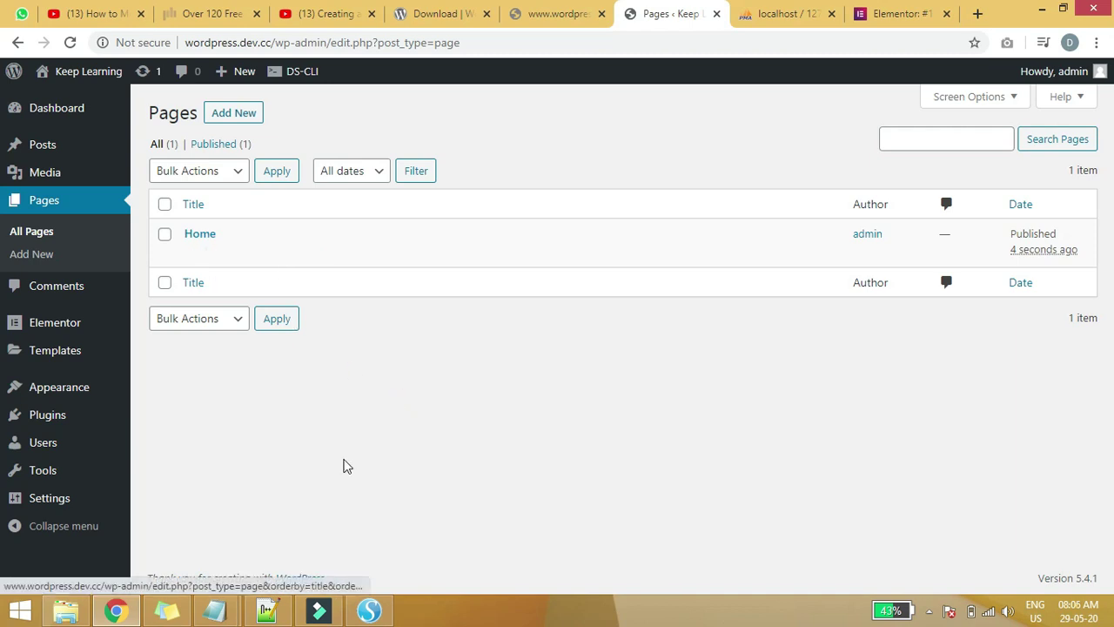
left_click(485, 449)
mouse_move(91, 470)
mouse_move(73, 424)
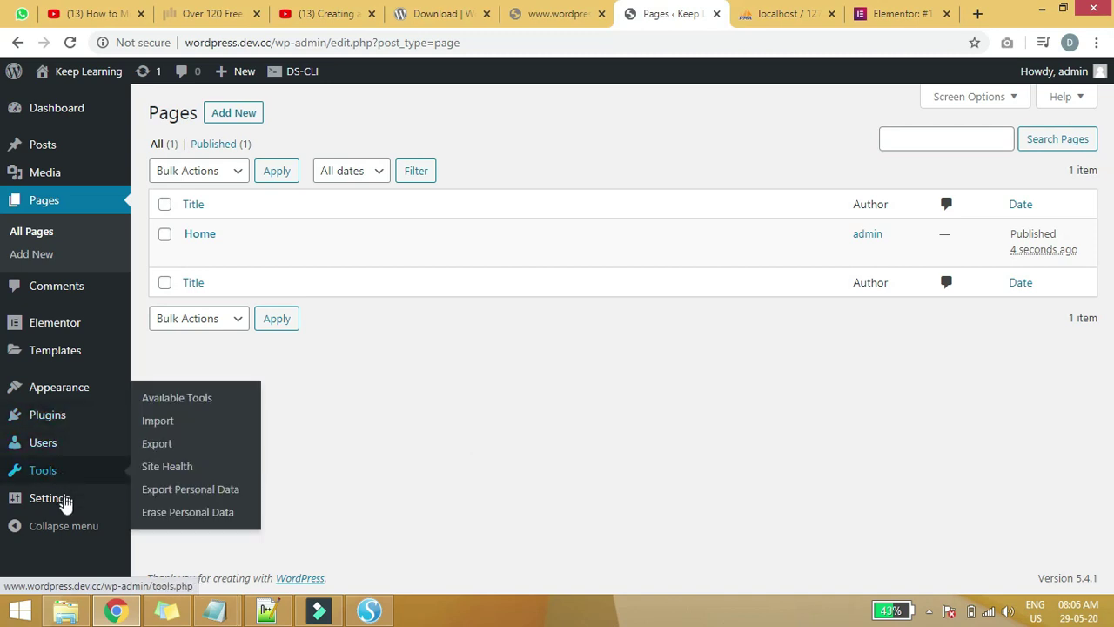
mouse_move(35, 497)
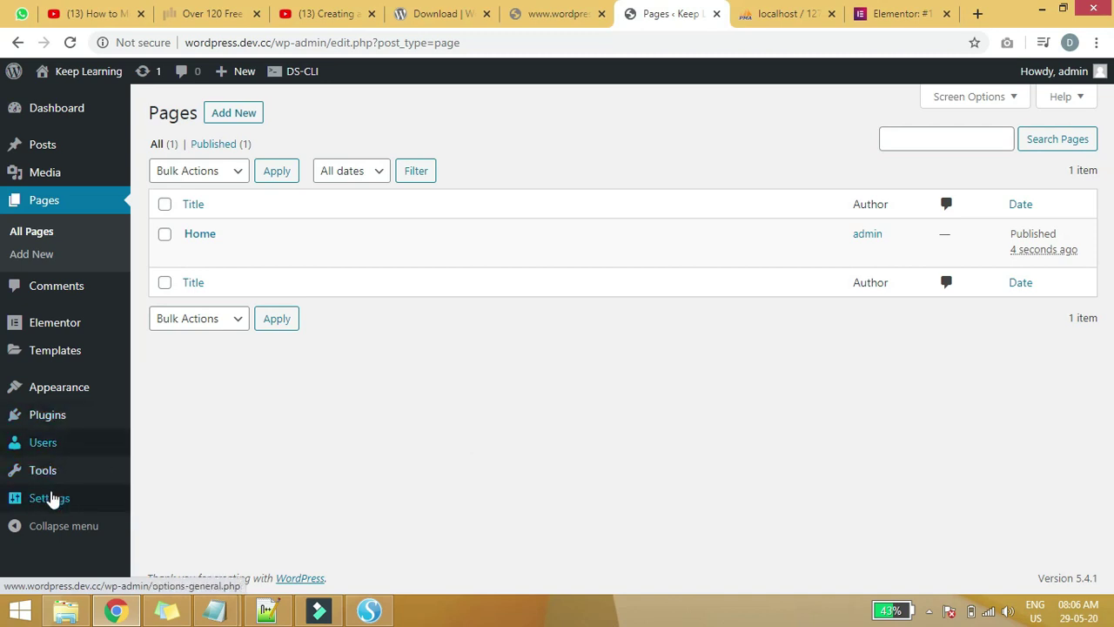
mouse_move(57, 512)
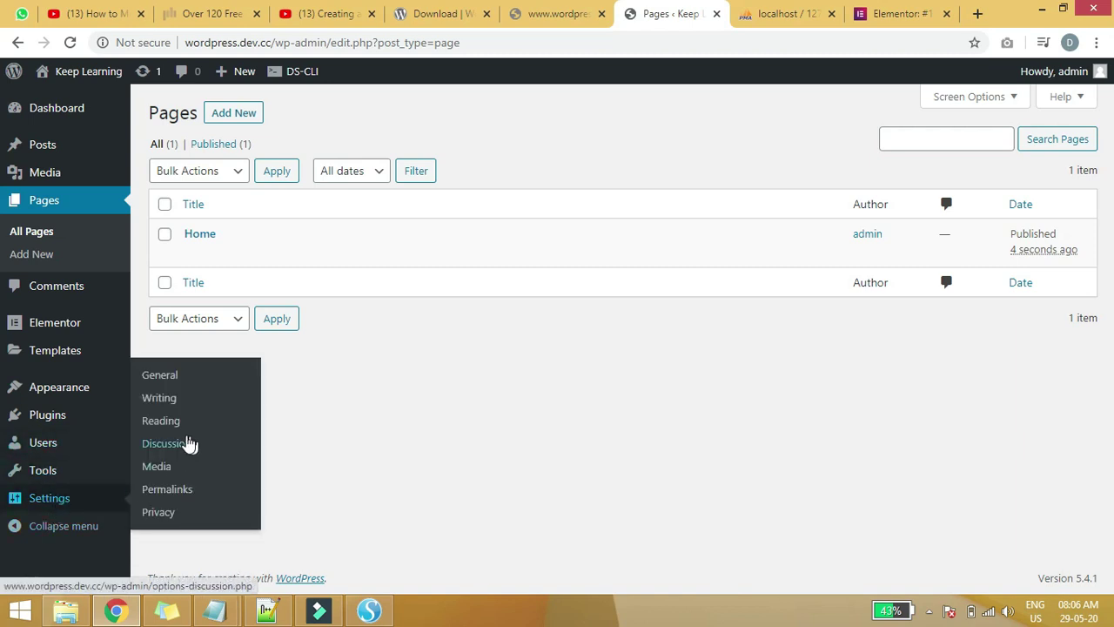
left_click(153, 426)
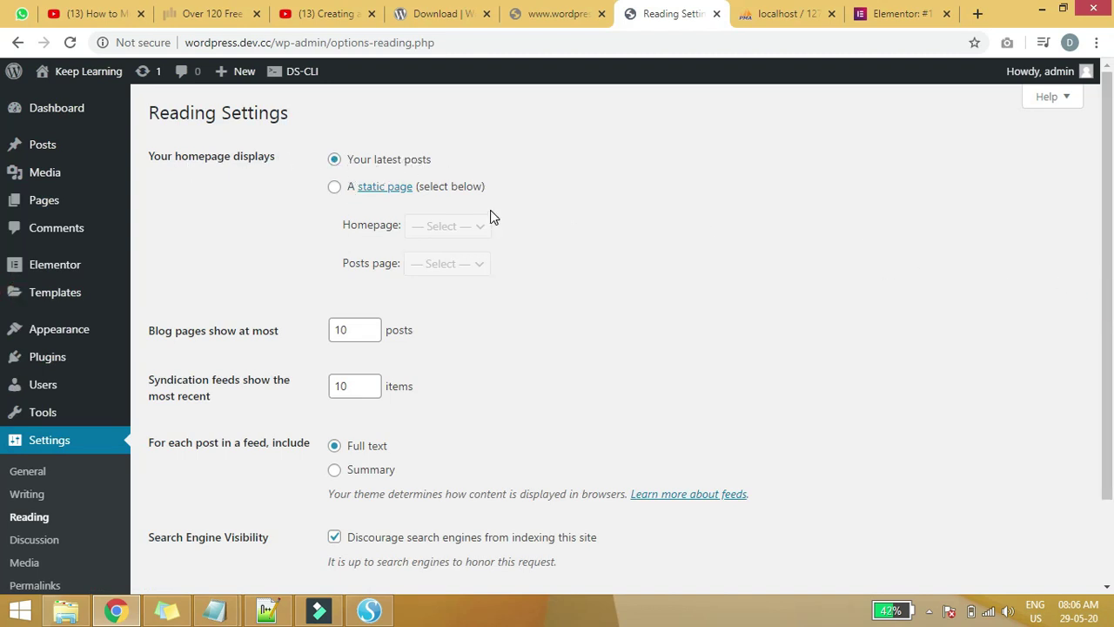
Choose 'A static page' with Home selected as the homepage.
left_click(333, 187)
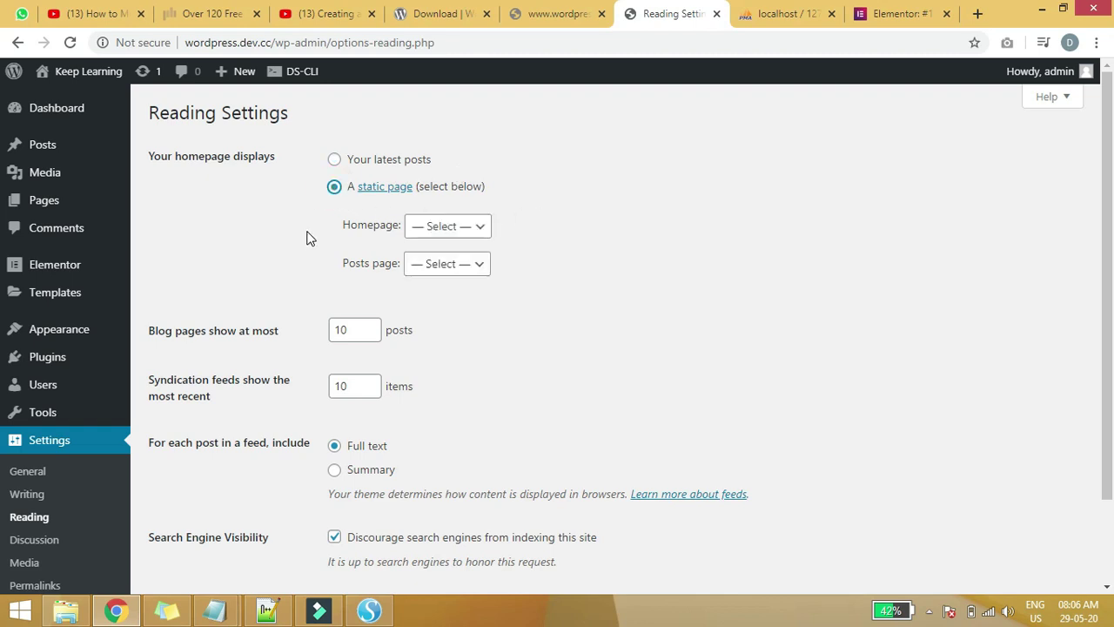
left_click(451, 228)
left_click(618, 252)
left_click(450, 225)
left_click(460, 263)
left_click(699, 268)
scroll(777, 278, "down", 2)
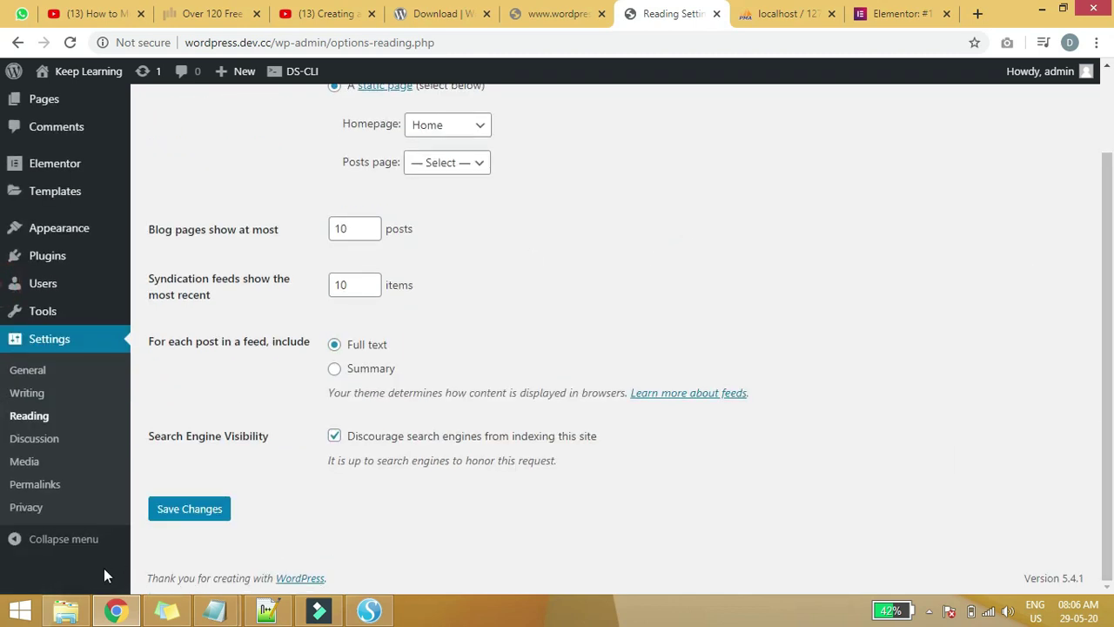
Save the Reading settings and go to the All Pages list.
left_click(187, 523)
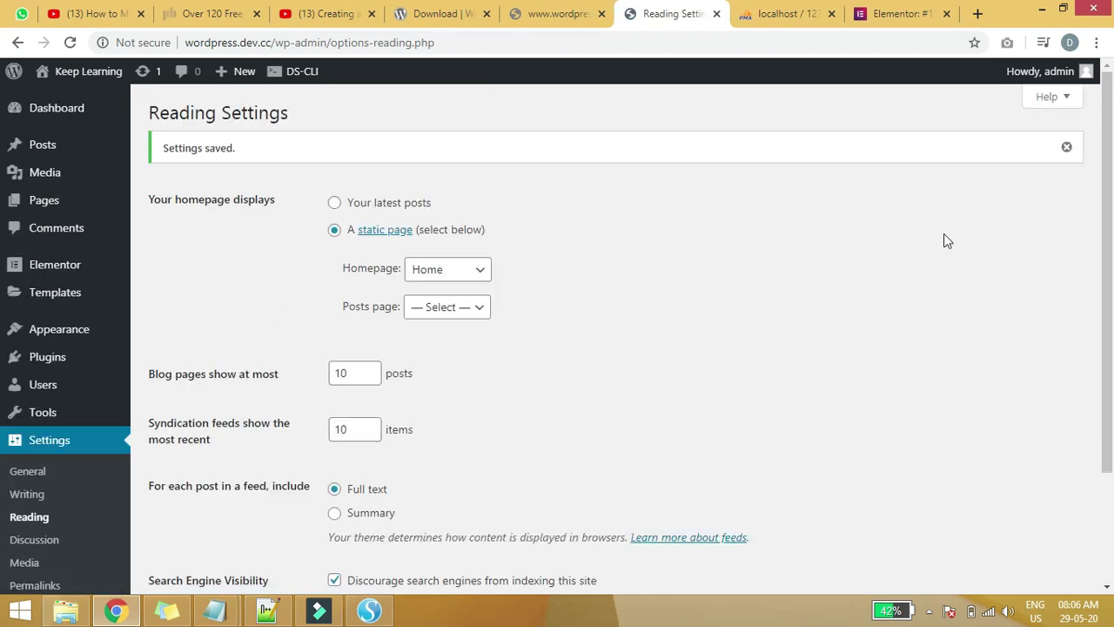
left_click(1066, 147)
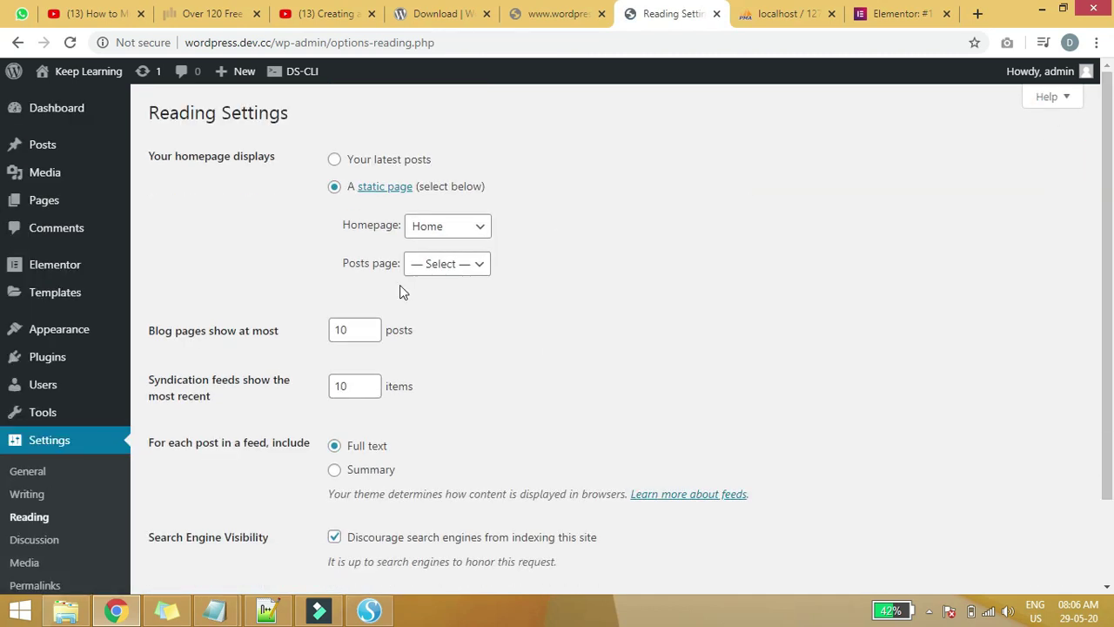
mouse_move(87, 205)
left_click(163, 202)
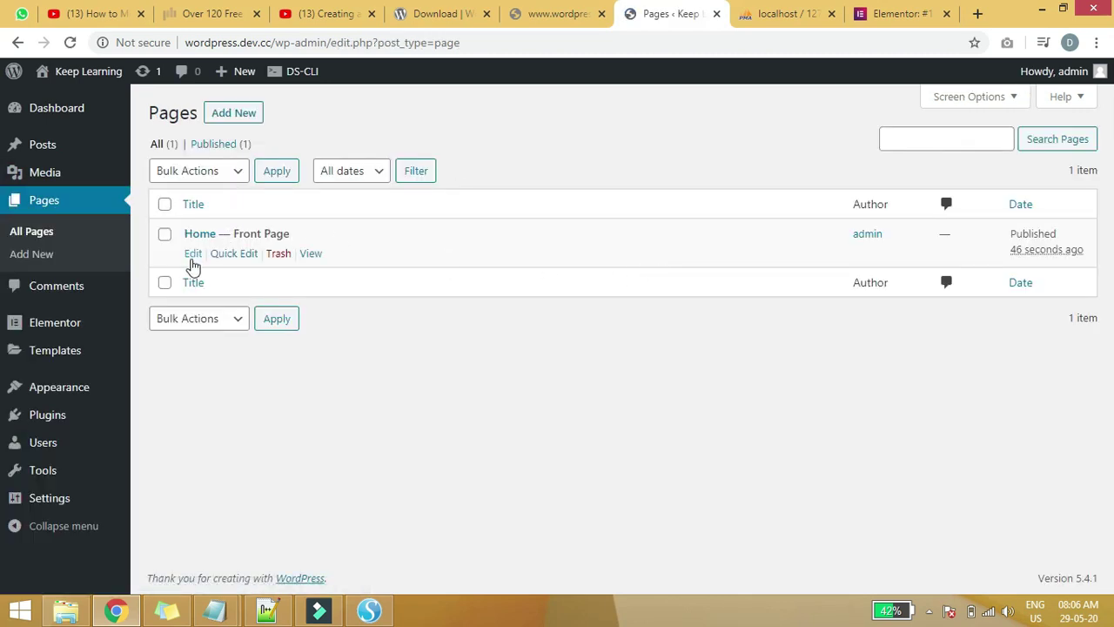
Edit the Home page and switch it to Edit with Elementor.
left_click(192, 254)
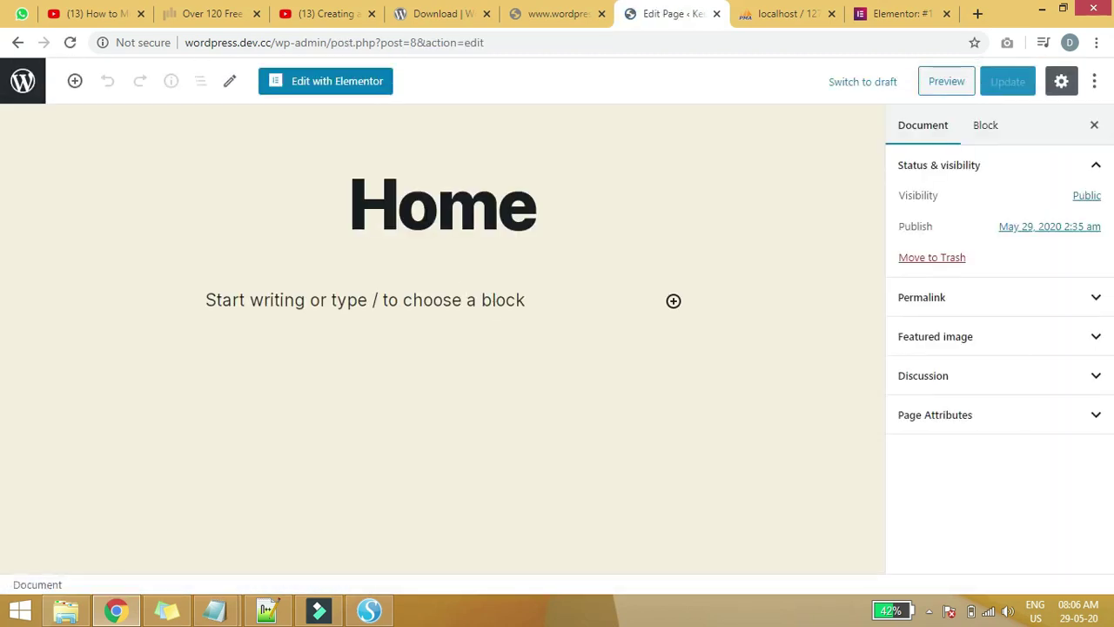
left_click(357, 83)
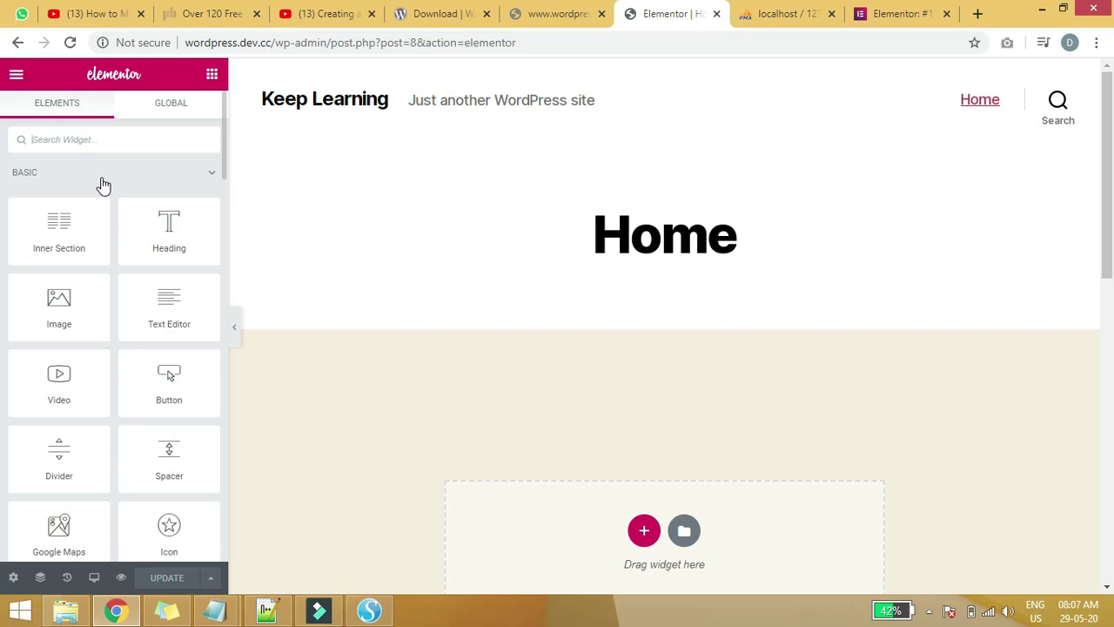
Collapse the Basic, Pro and General widget groups, re-expand Basic, and show the hamburger menu.
left_click(211, 173)
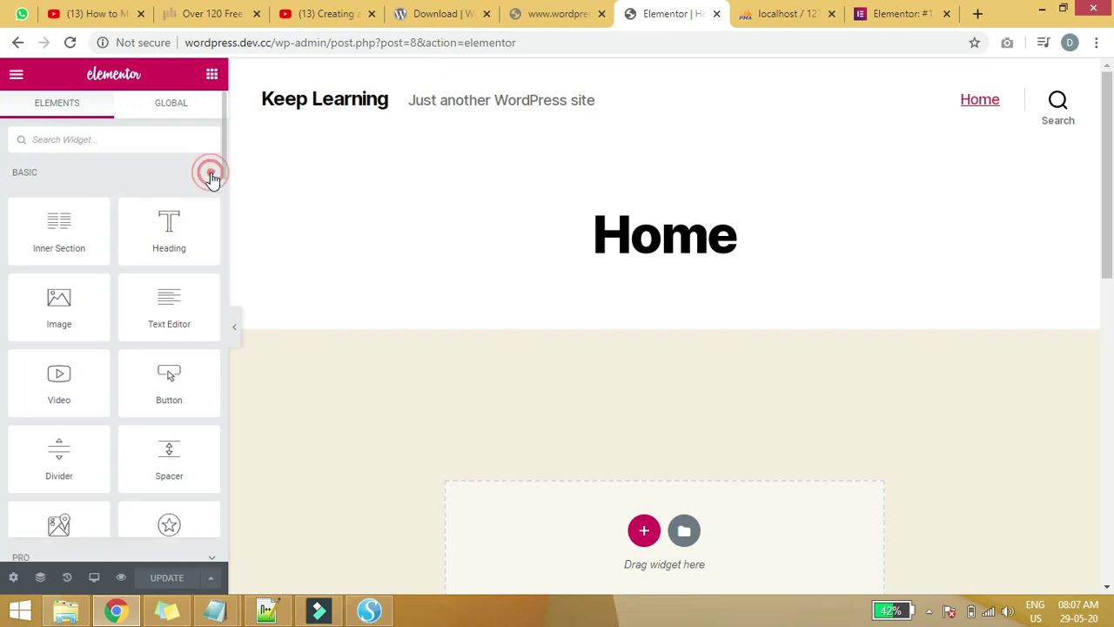
left_click(211, 214)
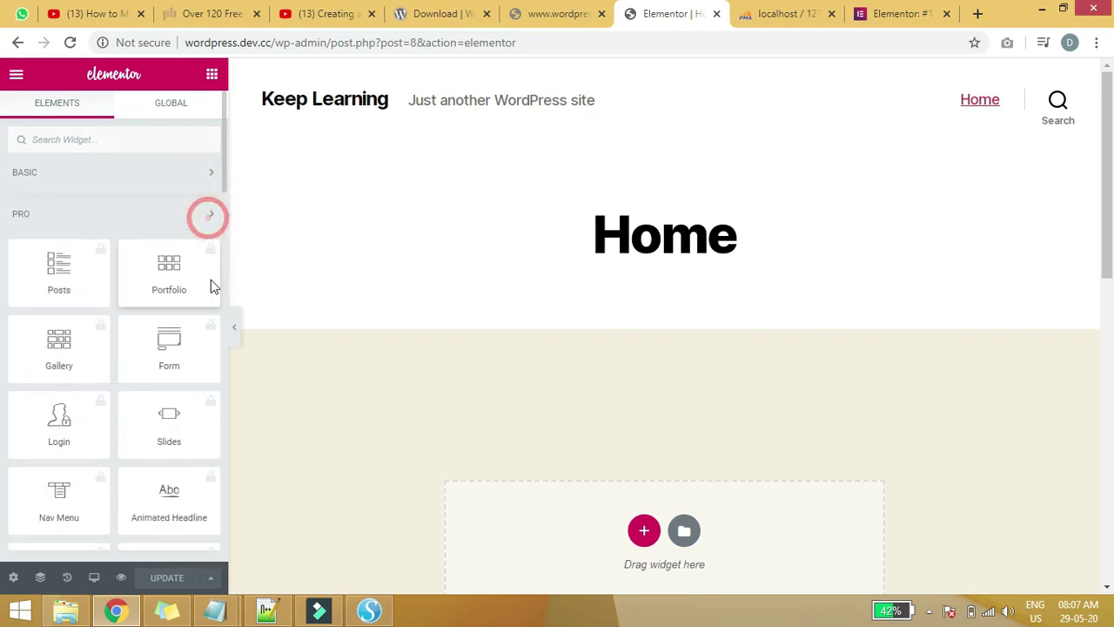
left_click(210, 261)
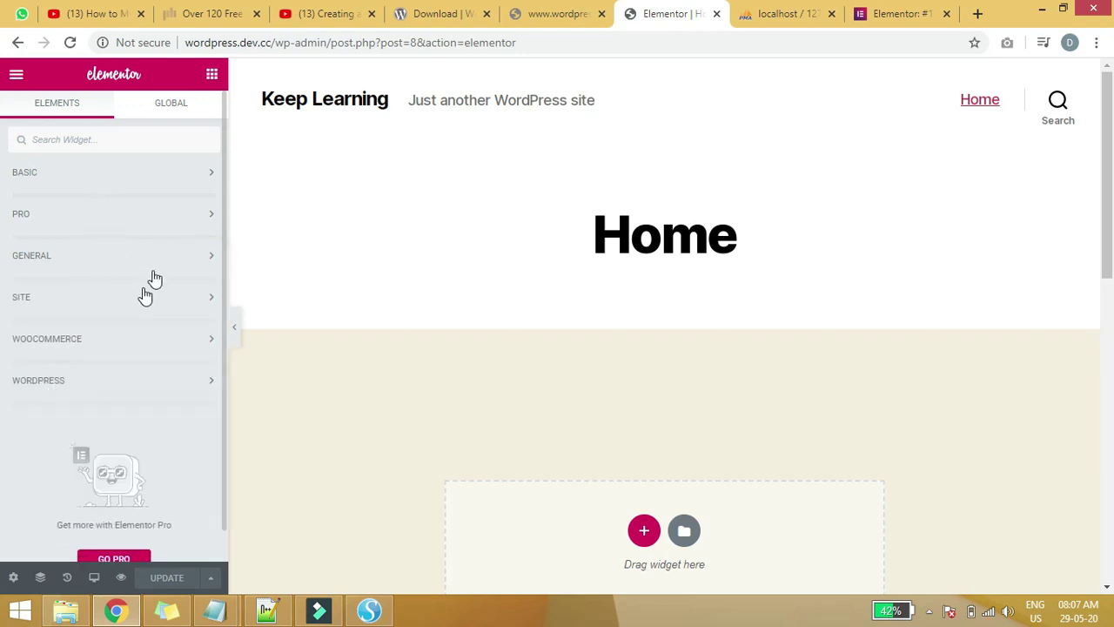
left_click(211, 217)
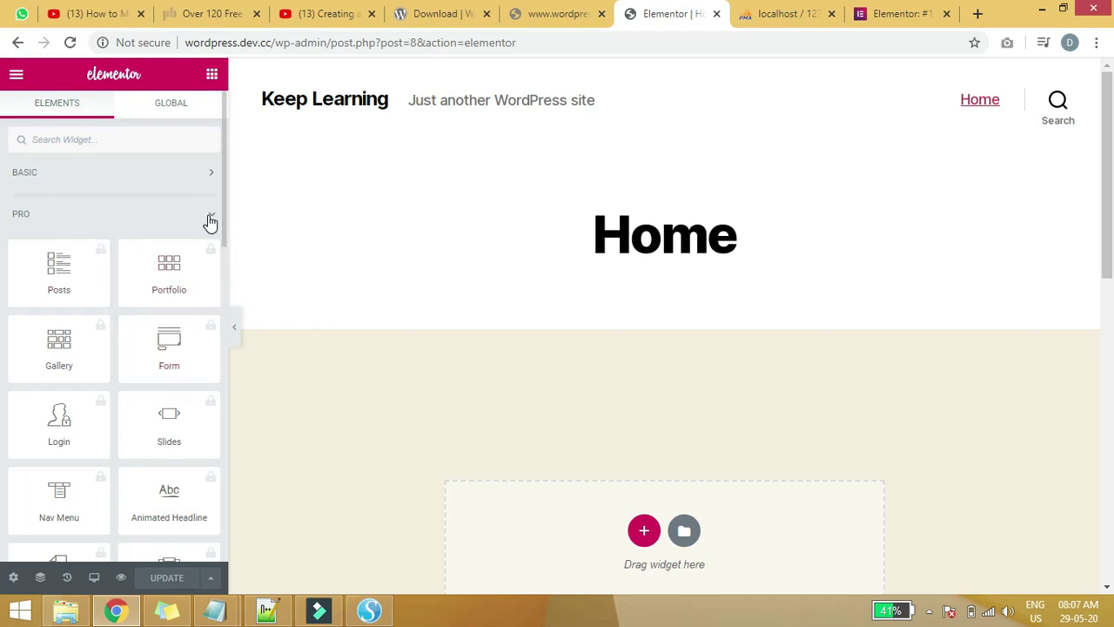
left_click(195, 228)
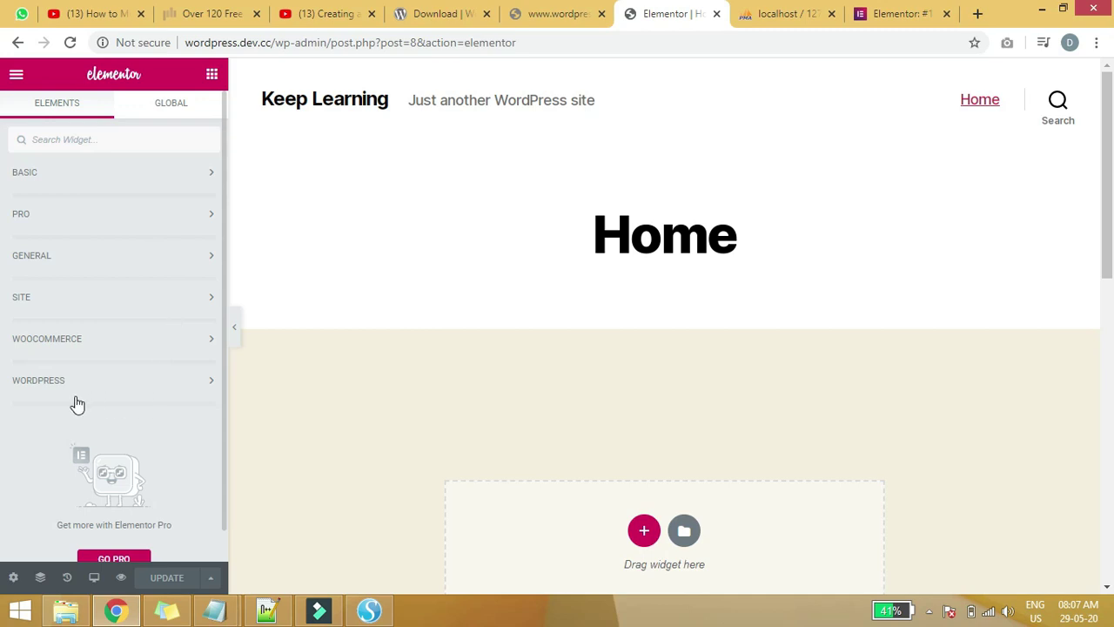
scroll(52, 435, "down", 1)
scroll(137, 316, "up", 1)
left_click(209, 171)
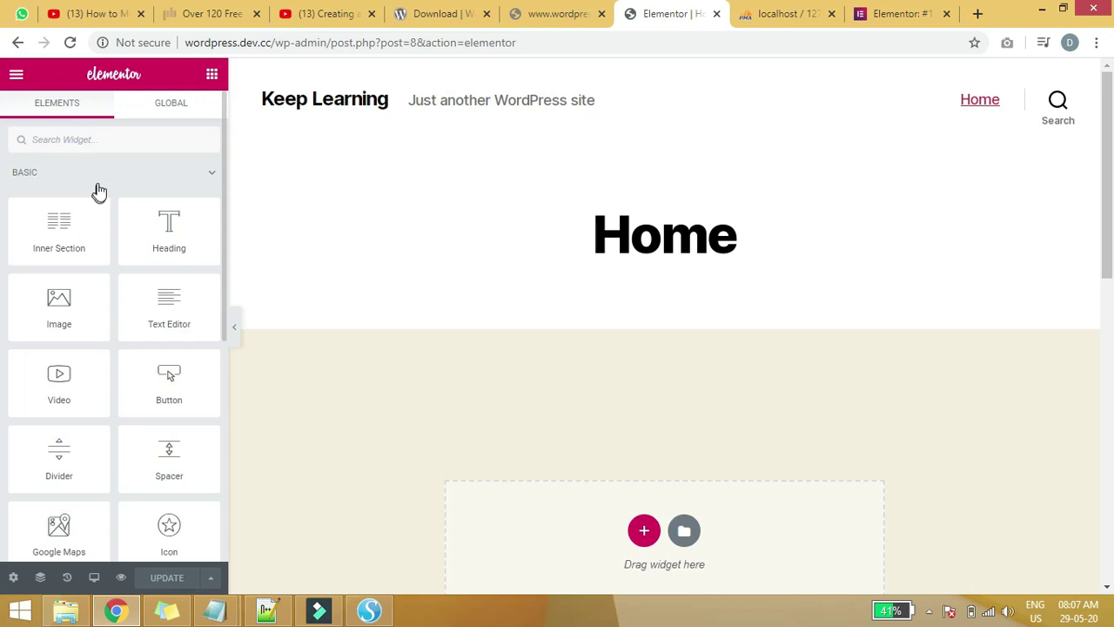
left_click(17, 78)
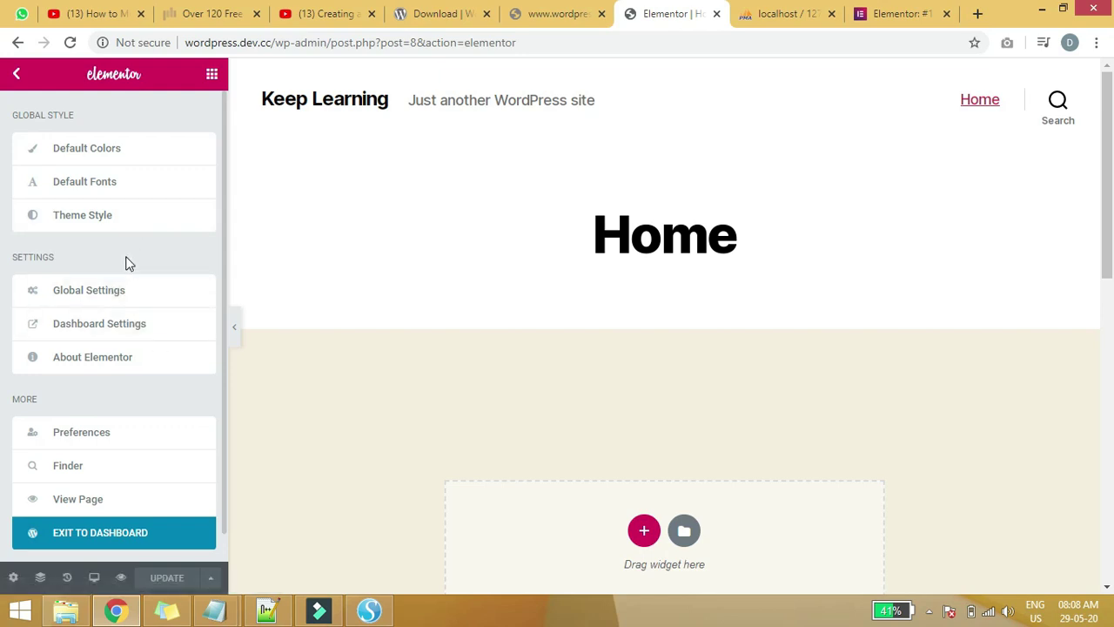
Review the Default Colors palette, then return to the Basic widgets panel.
left_click(135, 155)
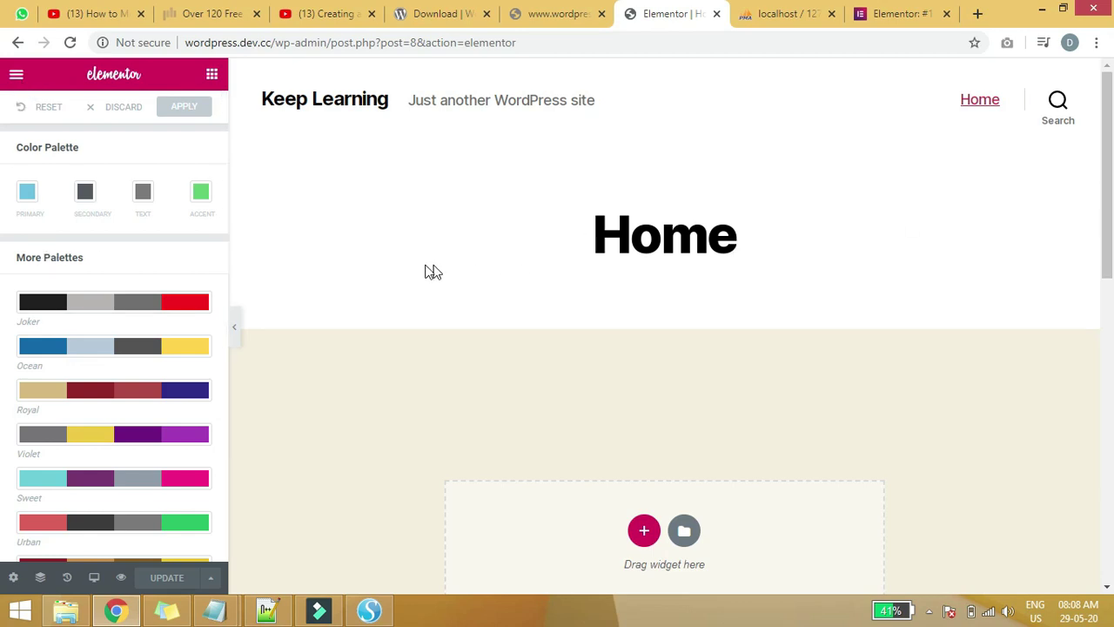
scroll(639, 292, "down", 2)
scroll(639, 292, "up", 2)
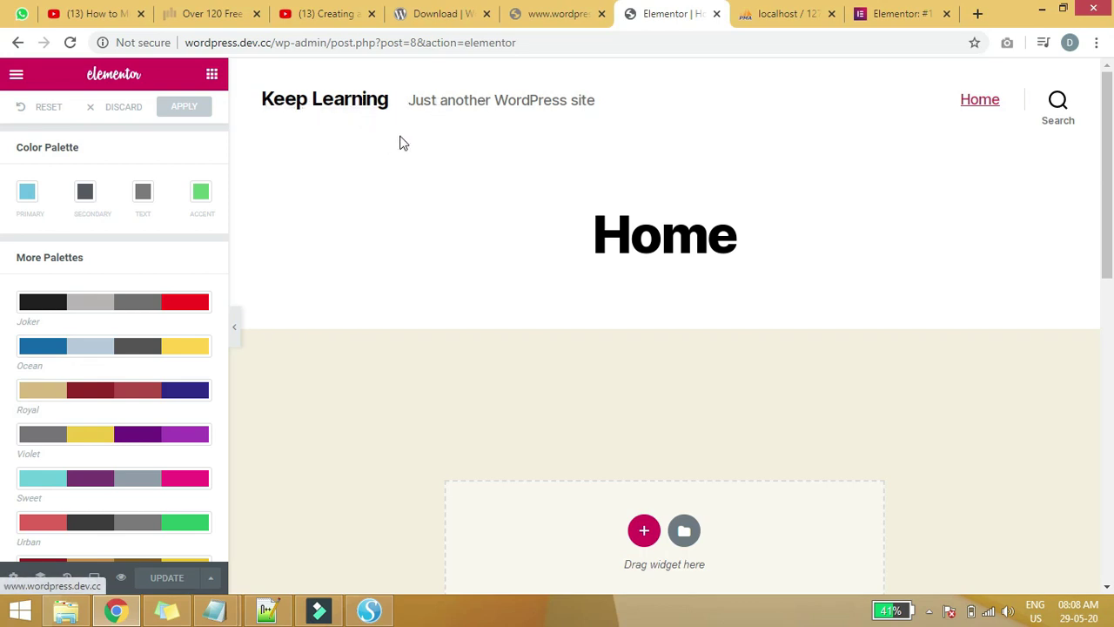
left_click_drag(415, 102, 662, 100)
left_click_drag(646, 250, 701, 250)
scroll(664, 348, "down", 3)
scroll(664, 349, "up", 3)
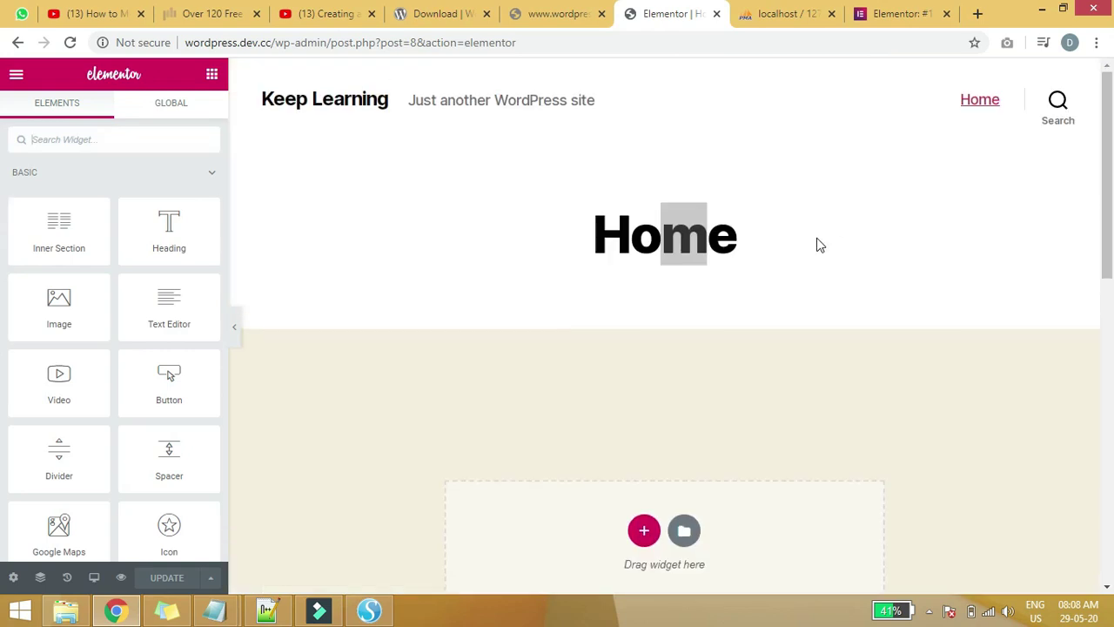
left_click(462, 250)
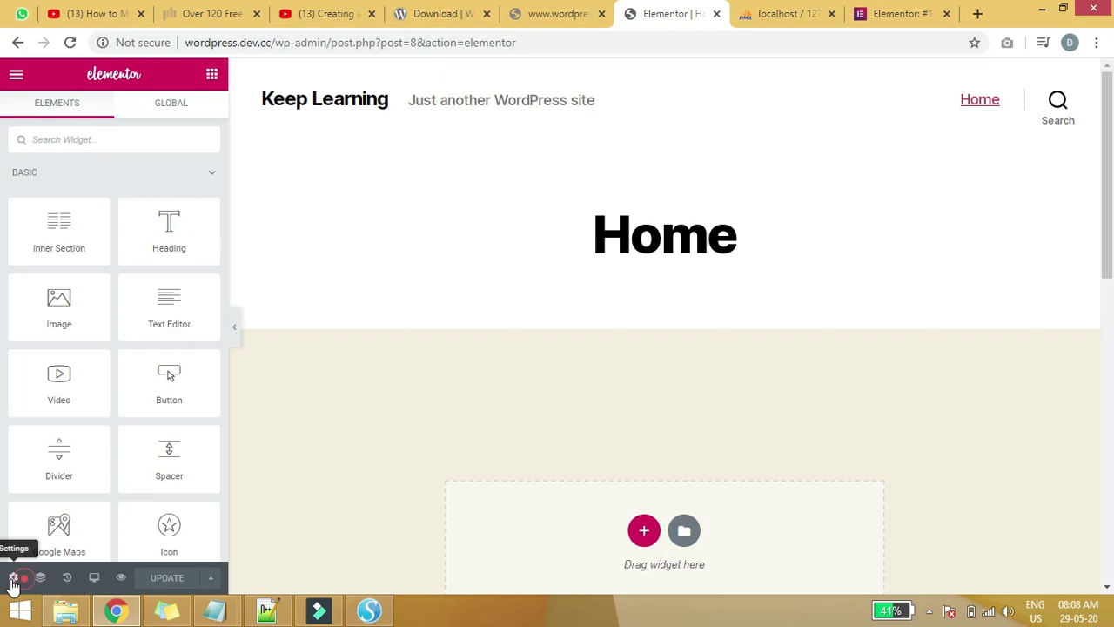
Set the Home page's Page Layout to Elementor Canvas and save with Update.
left_click(13, 577)
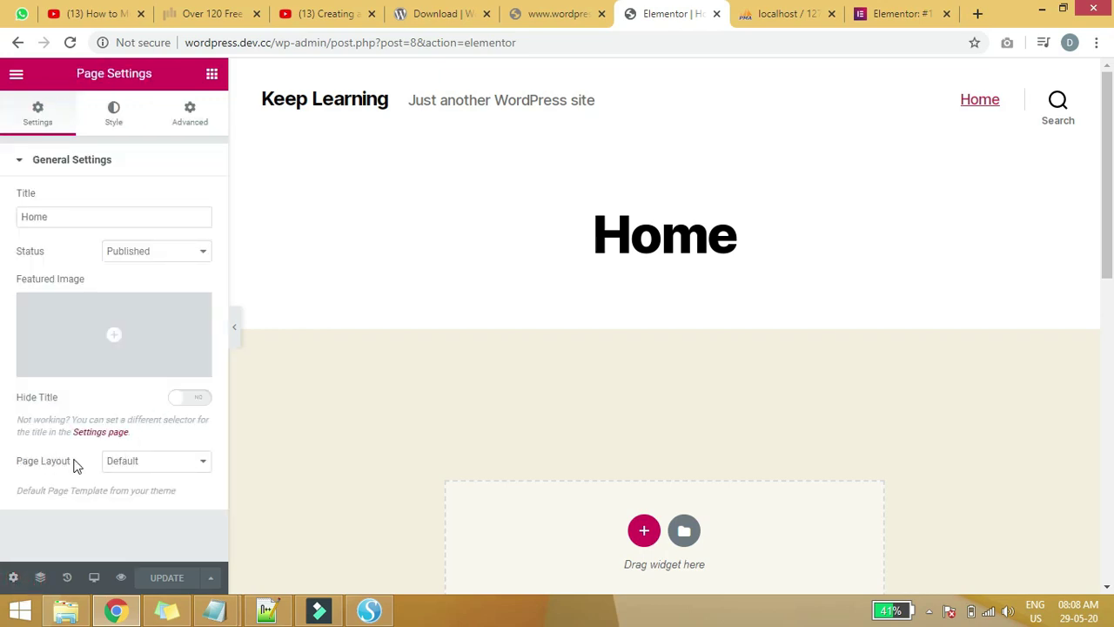
left_click(156, 464)
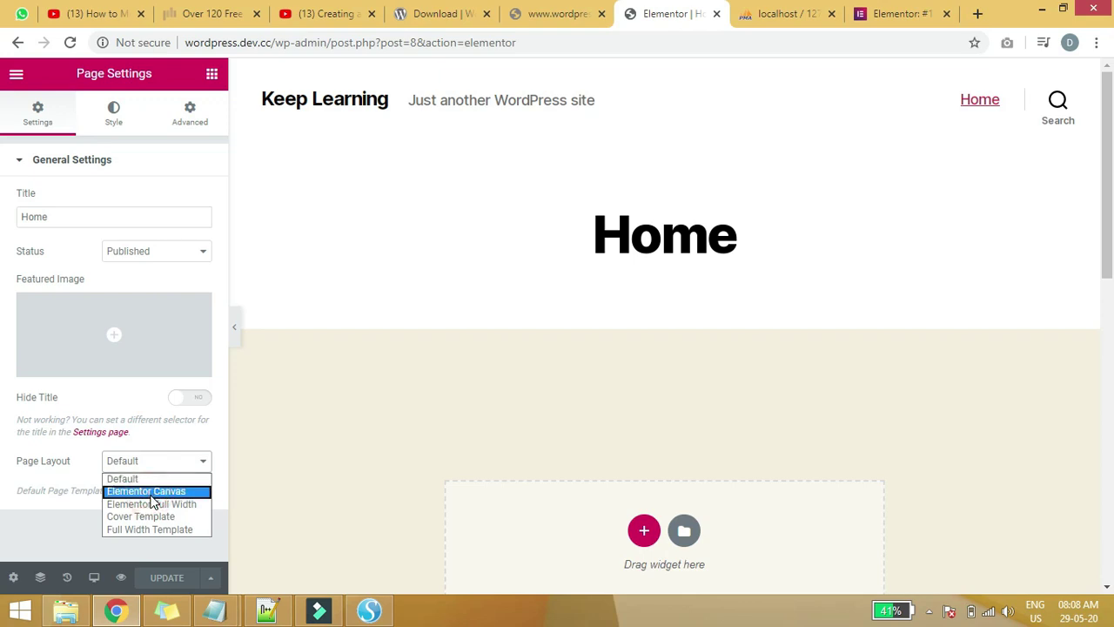
left_click(150, 492)
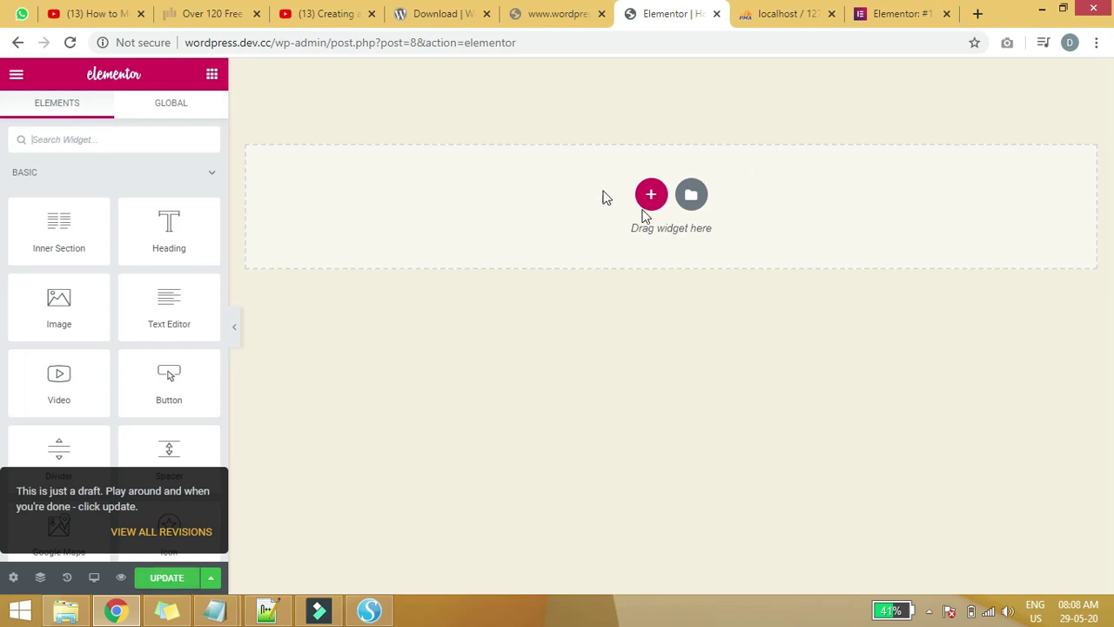
left_click(167, 578)
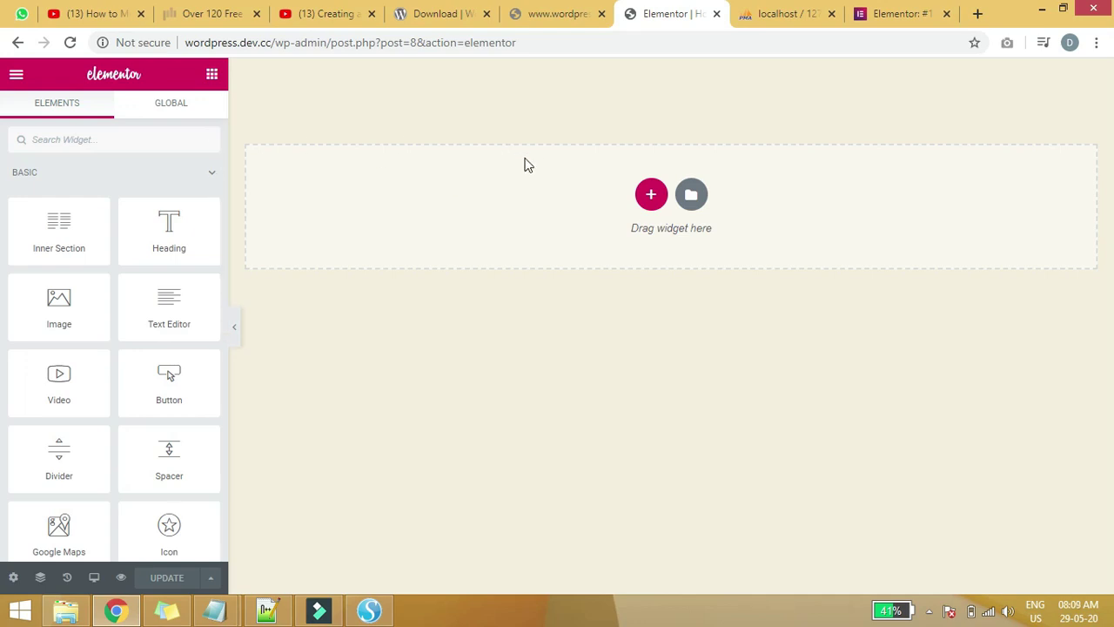
left_click_drag(83, 236, 470, 252)
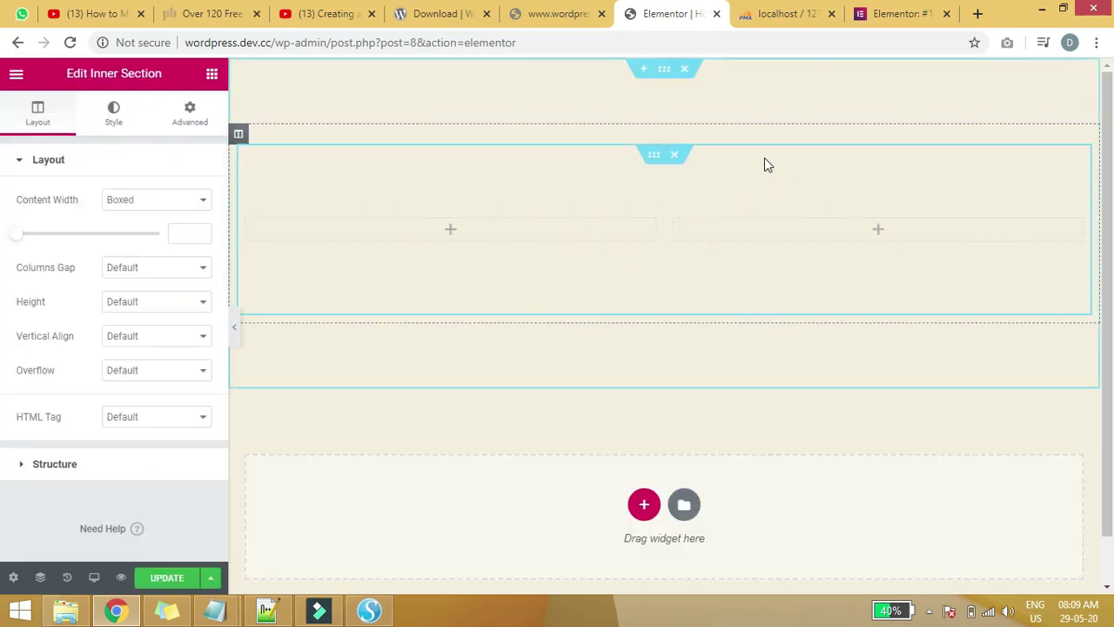
left_click(514, 233)
left_click(818, 238)
left_click(936, 229)
left_click(525, 234)
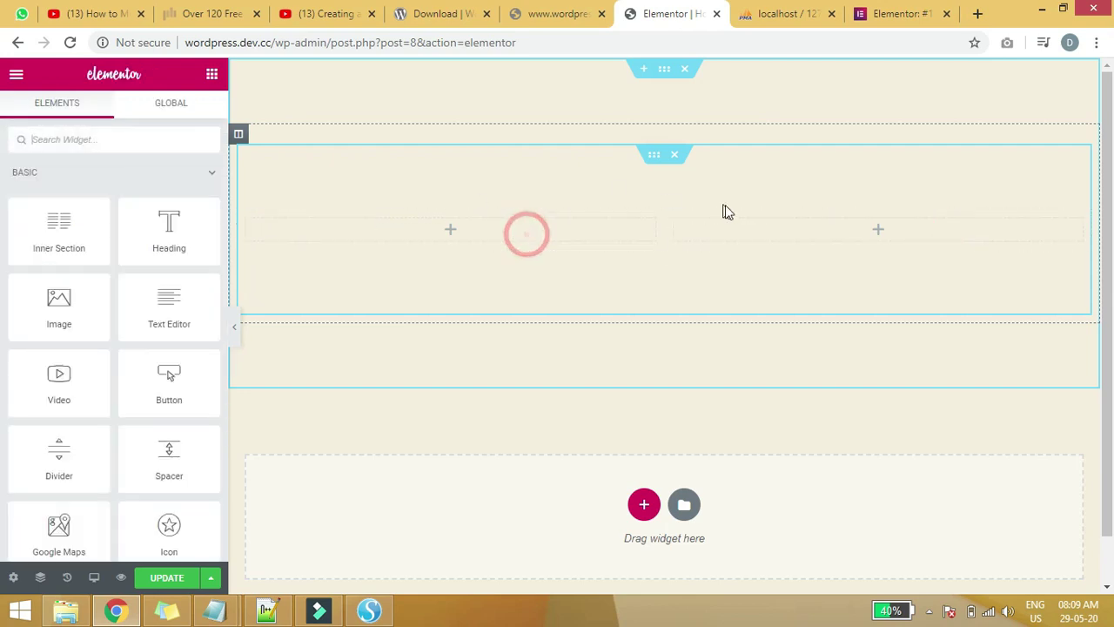
left_click(686, 73)
left_click(450, 229)
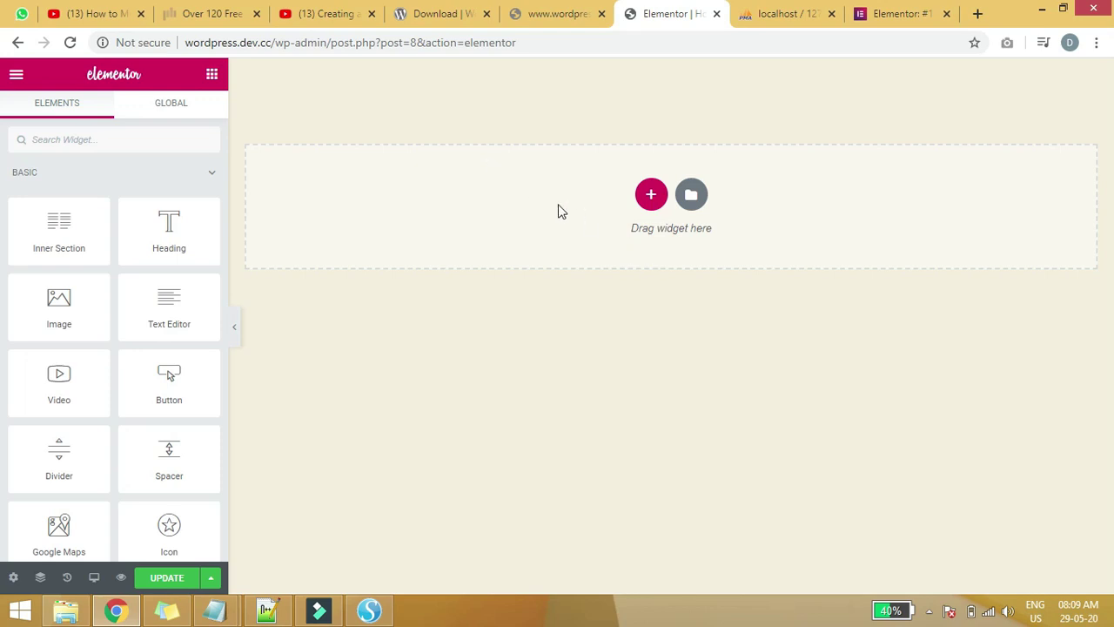
left_click(651, 197)
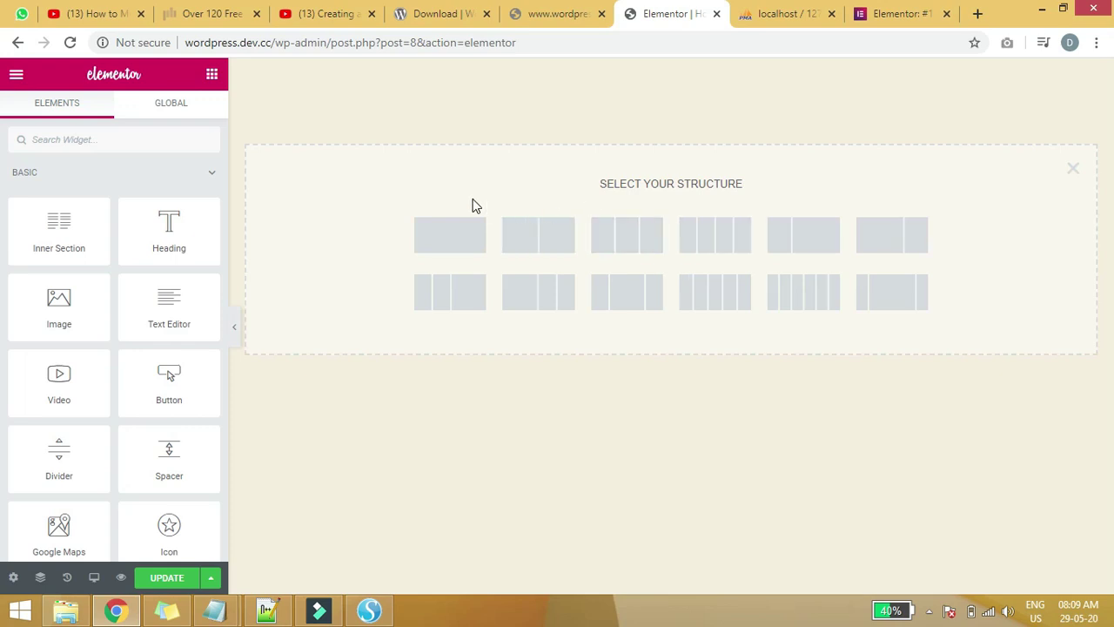
left_click(543, 241)
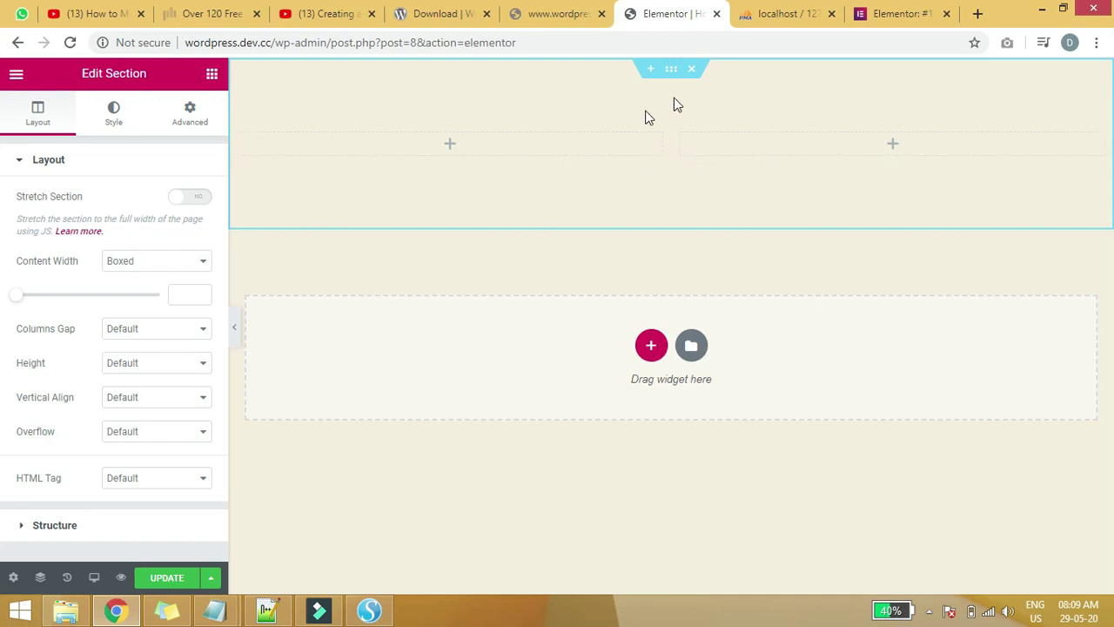
left_click(692, 70)
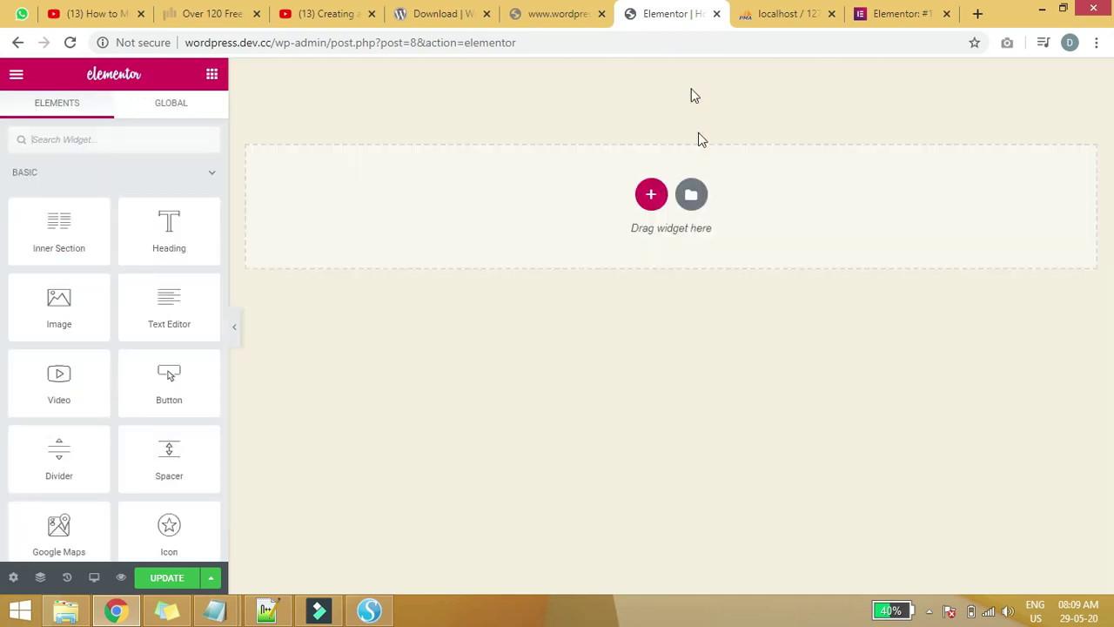
Add a two-column section, then delete its right column to leave one empty column.
left_click(650, 195)
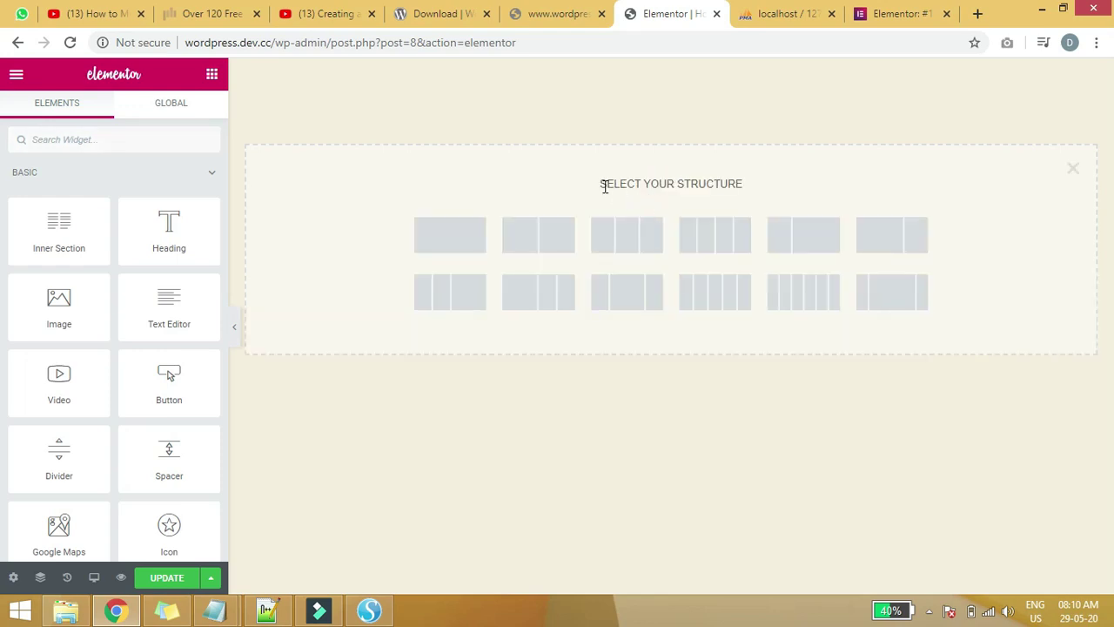
left_click(540, 243)
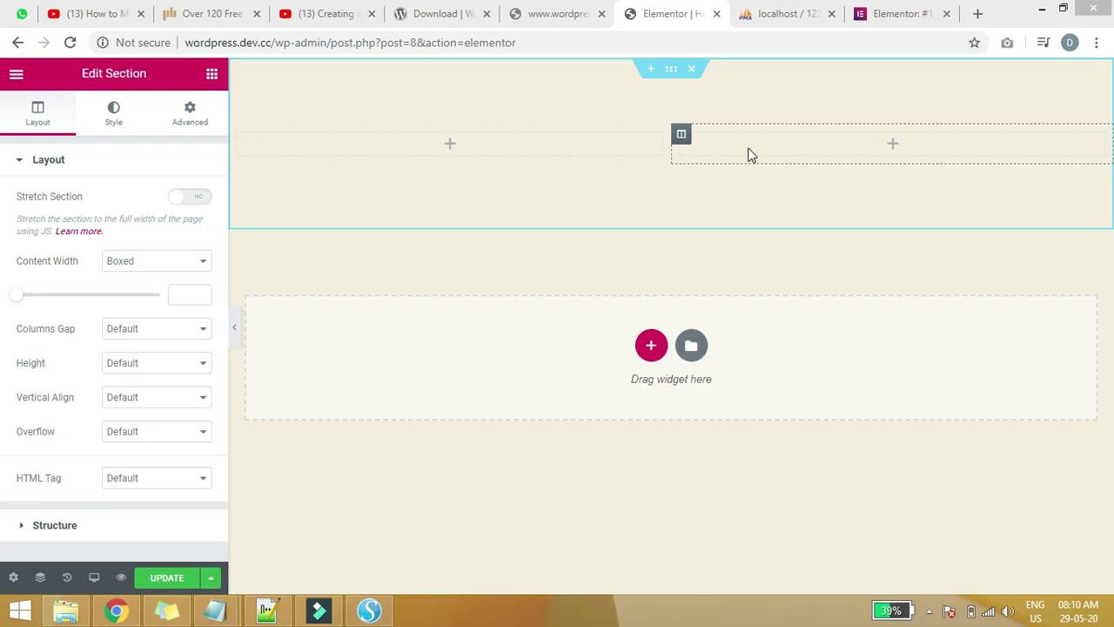
right_click(682, 137)
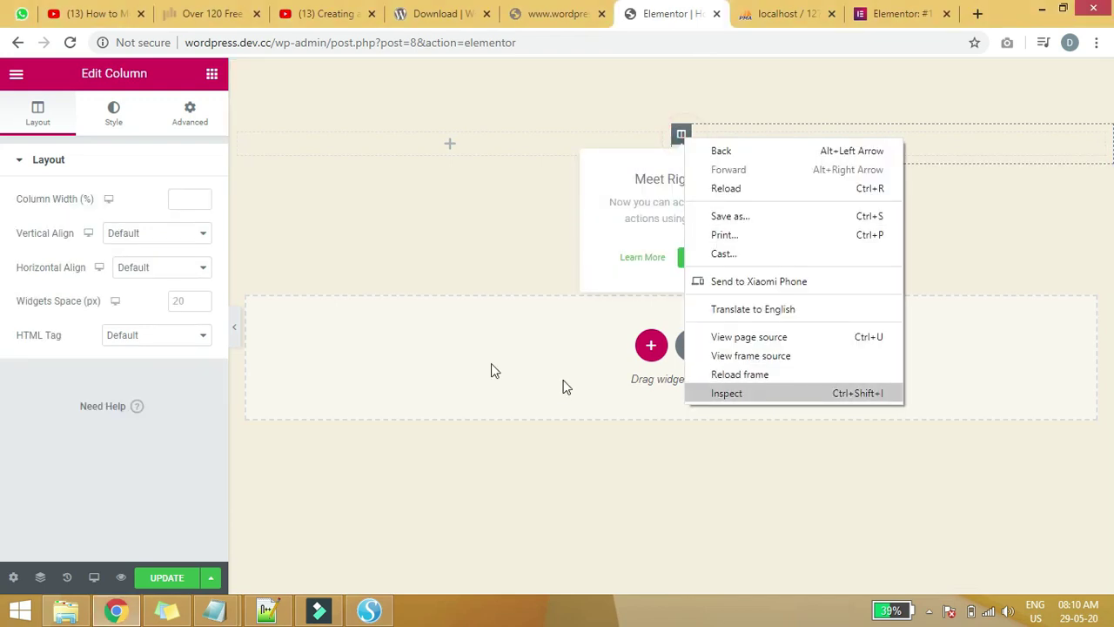
left_click(489, 245)
right_click(682, 134)
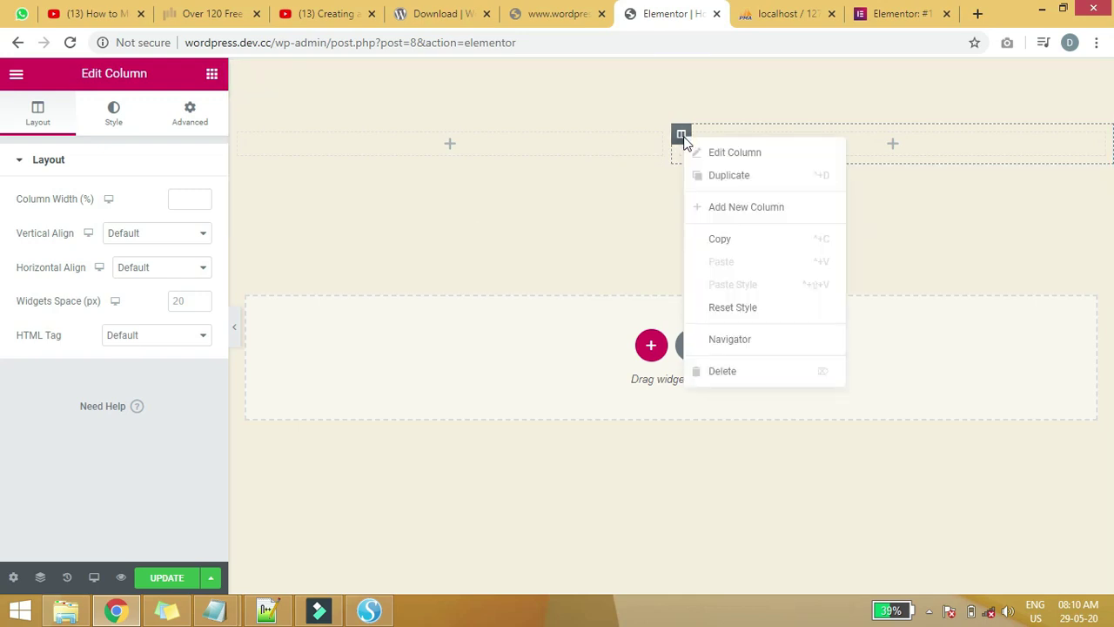
left_click(724, 372)
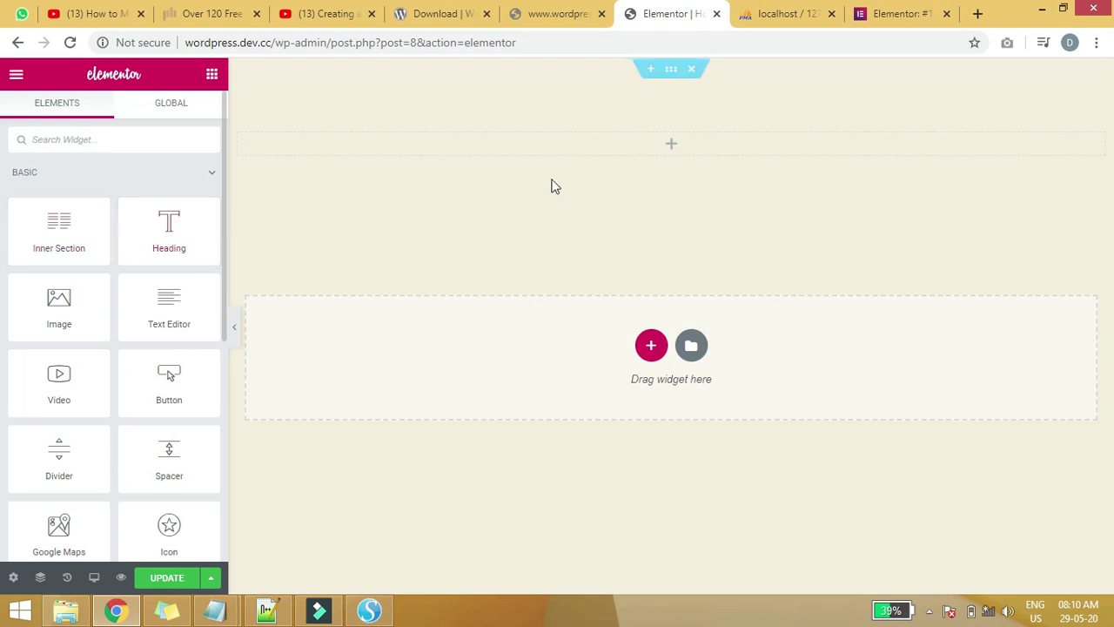
Drop a Heading widget into the section's column and retitle it 'Welcome to Home Page'.
left_click(570, 155)
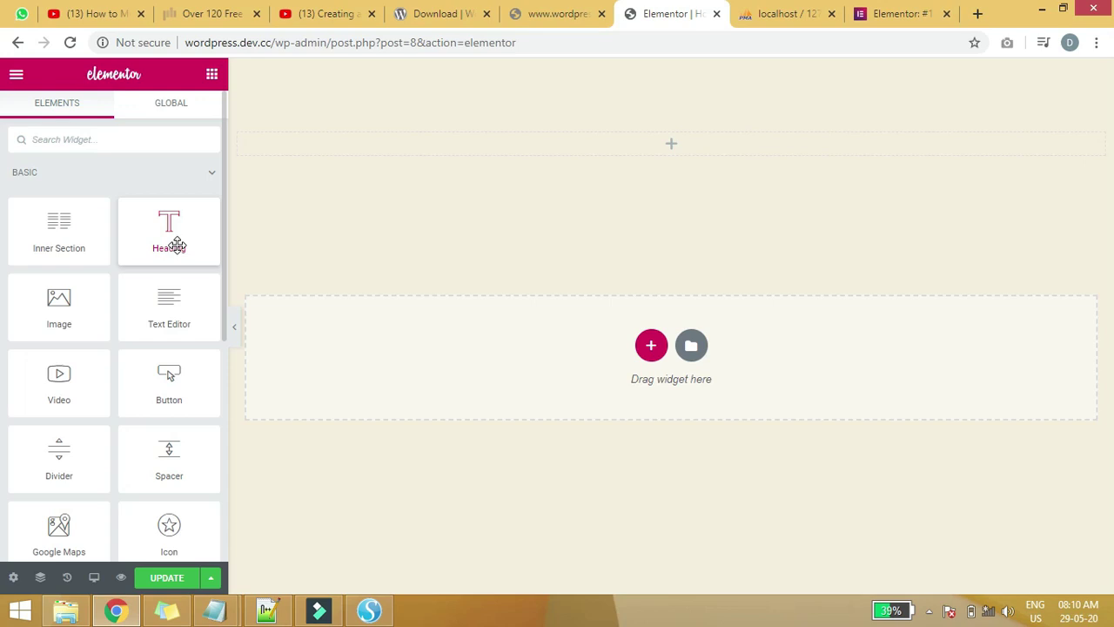
left_click_drag(182, 238, 627, 148)
left_click(553, 157)
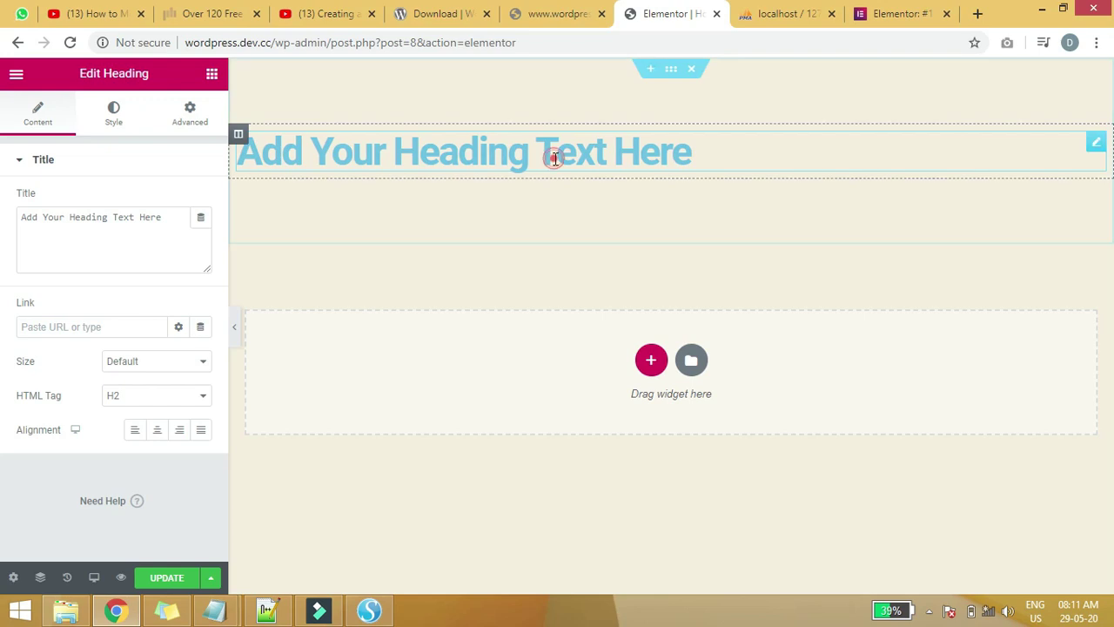
left_click(638, 150)
left_click(122, 254)
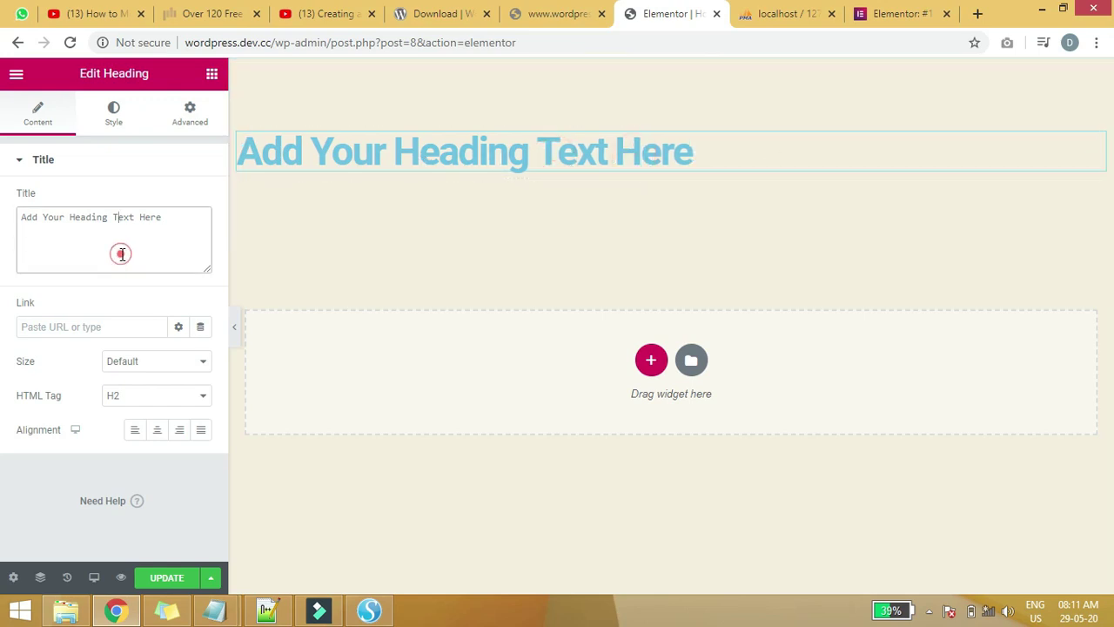
key("ctrl+a")
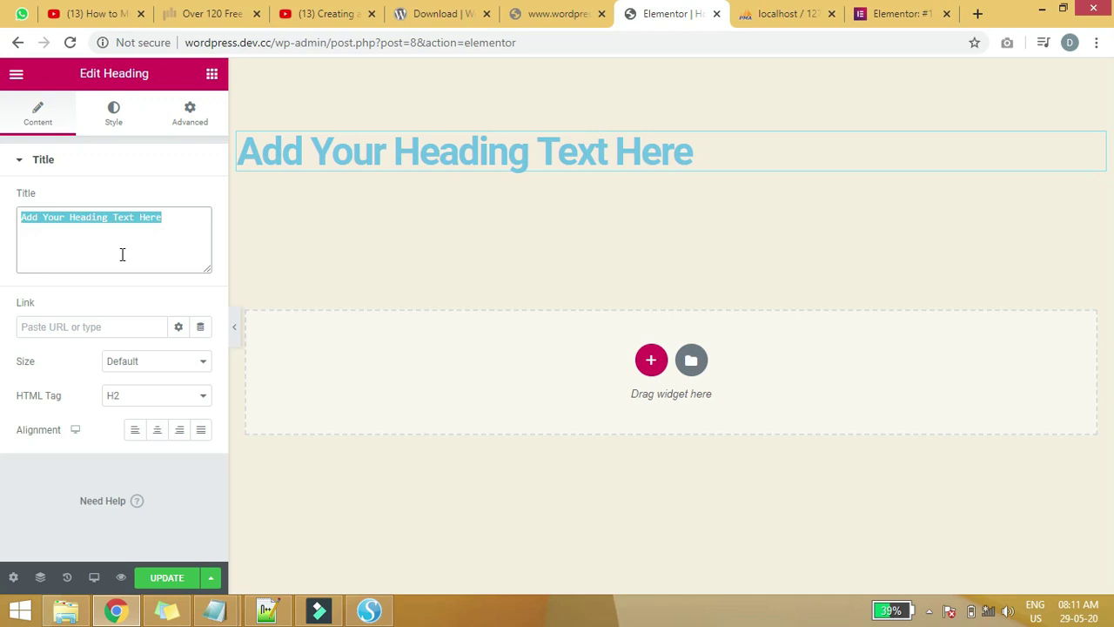
type("Wel")
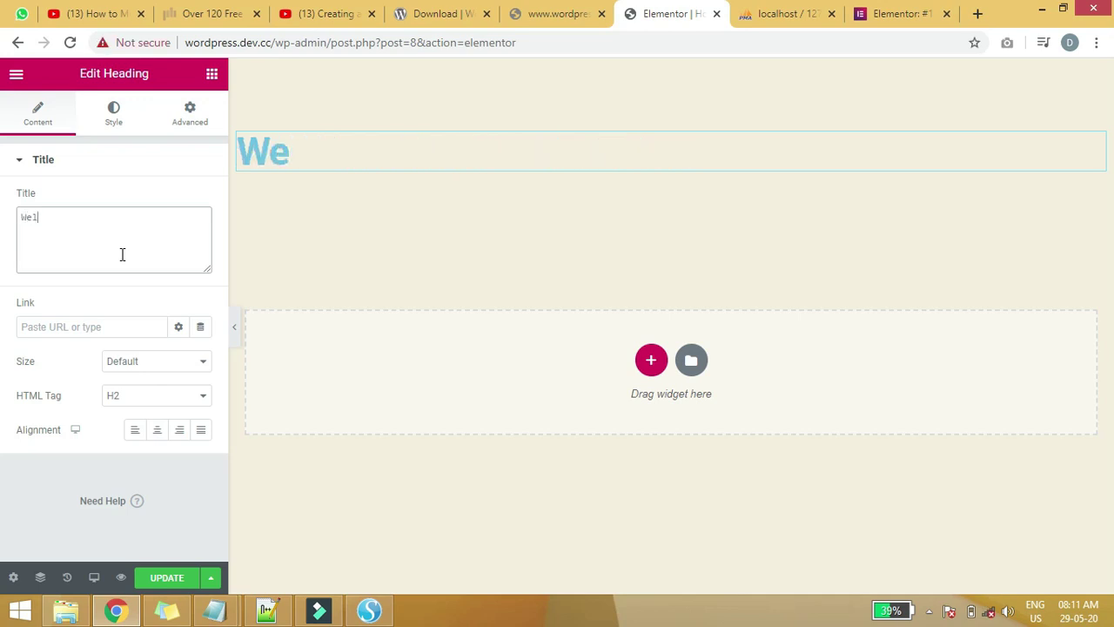
type("come")
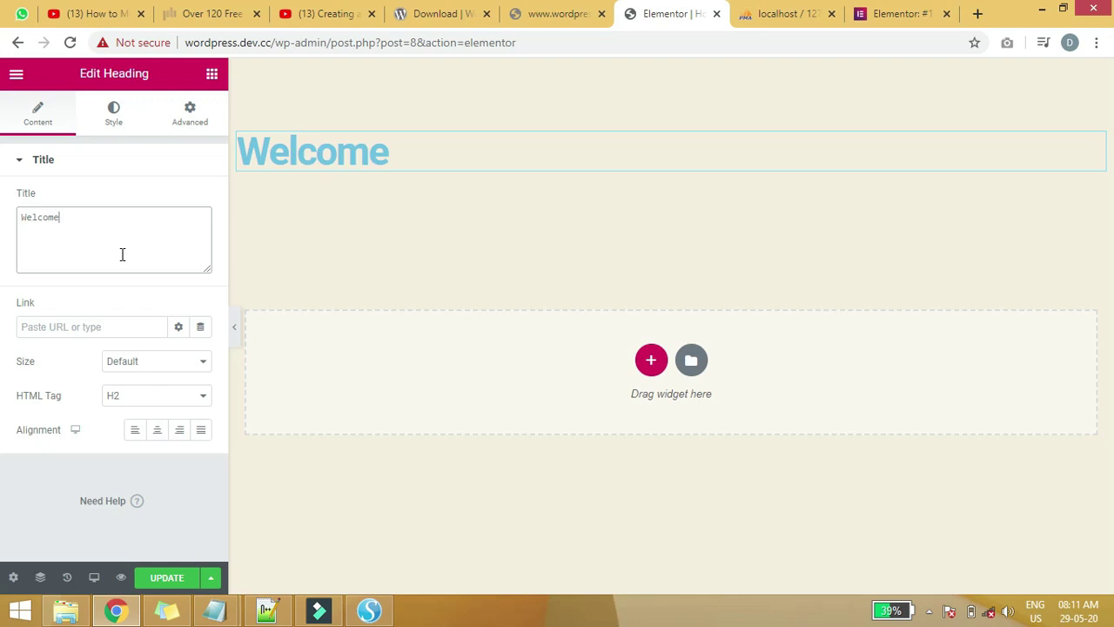
type(" to Home ")
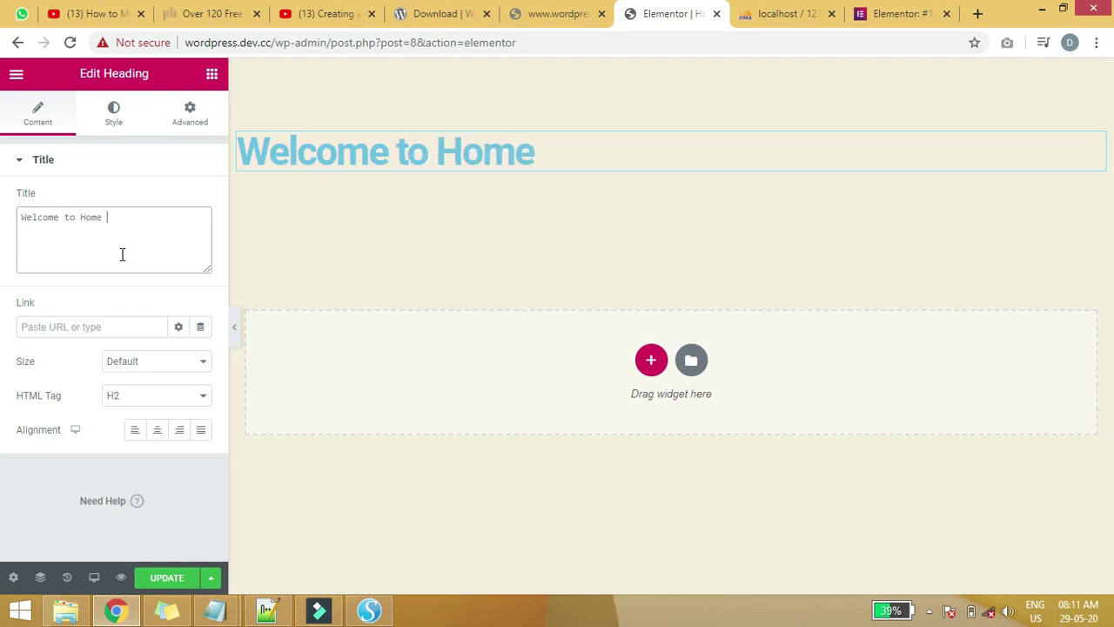
type("Page")
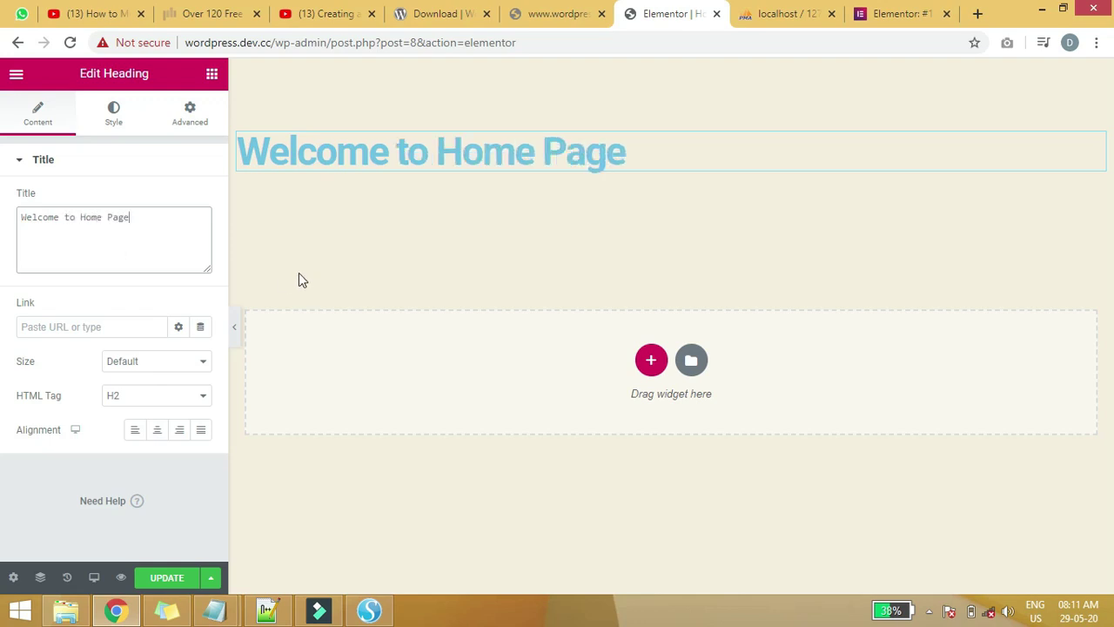
Set the heading size to Medium, keep the H2 tag, and centre-align it.
left_click(150, 361)
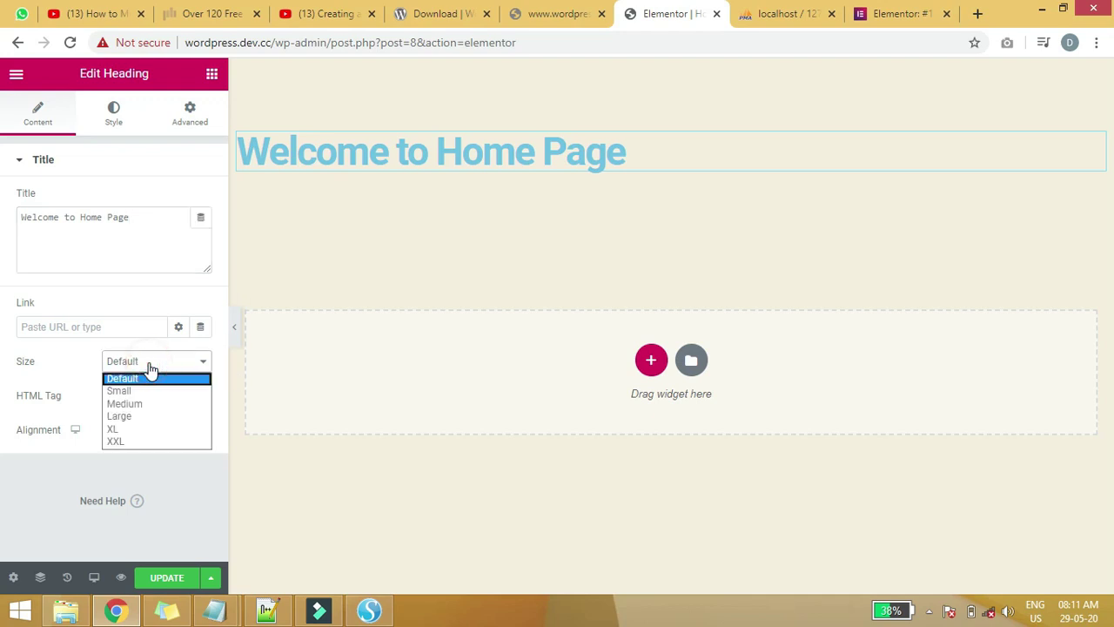
left_click(140, 391)
left_click(146, 367)
left_click(138, 401)
left_click(135, 398)
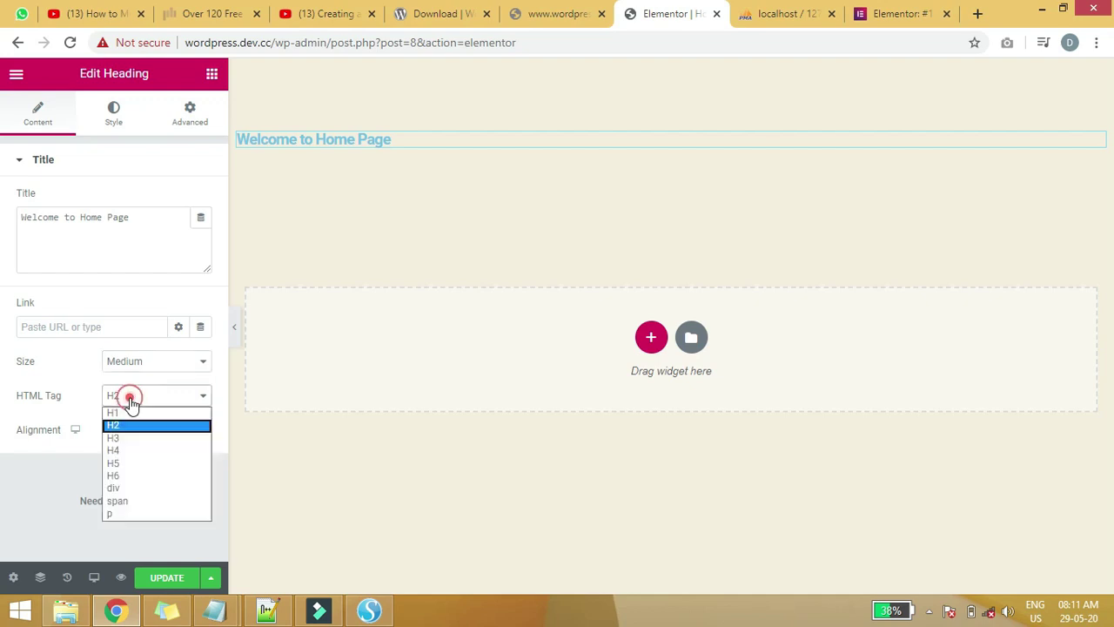
left_click(130, 396)
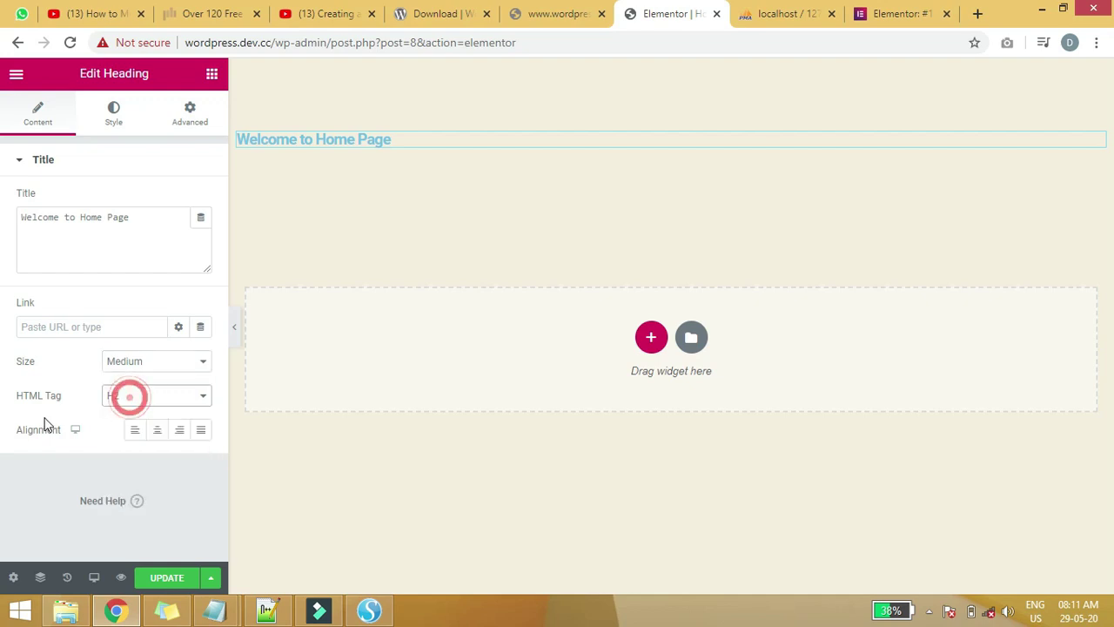
left_click(156, 432)
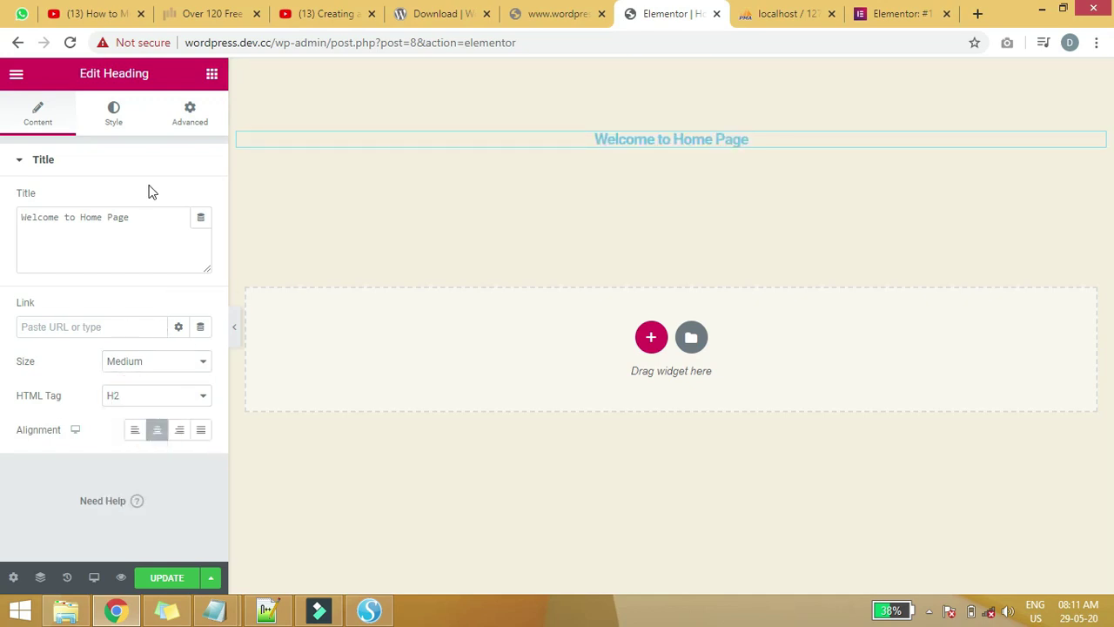
left_click(92, 326)
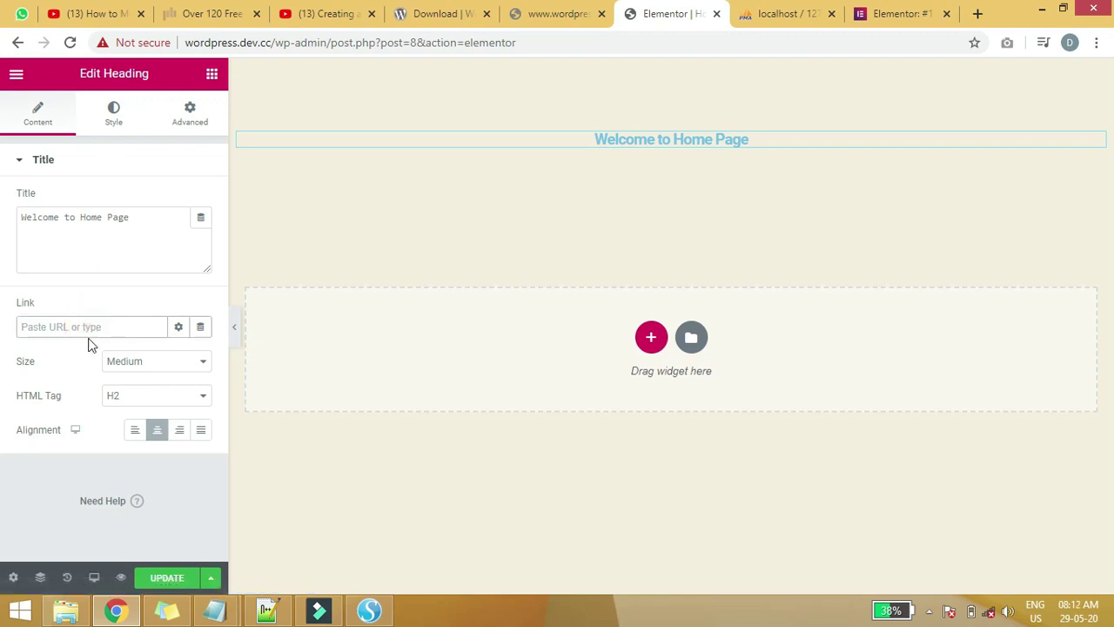
Make the heading text colour light green.
left_click(113, 121)
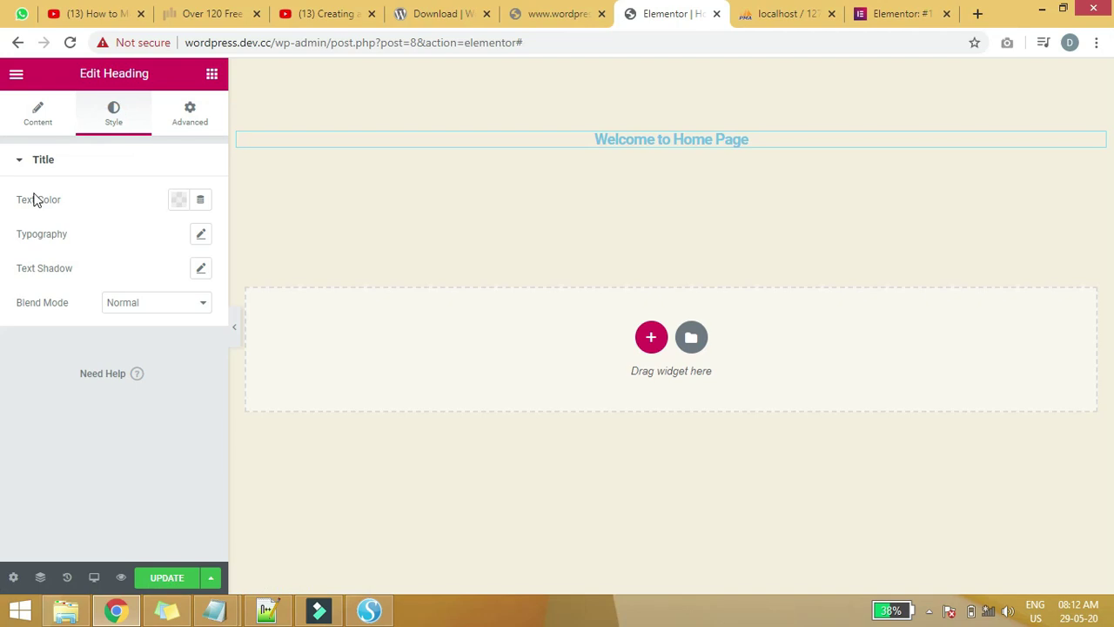
left_click_drag(32, 200, 193, 222)
left_click(178, 199)
left_click(122, 239)
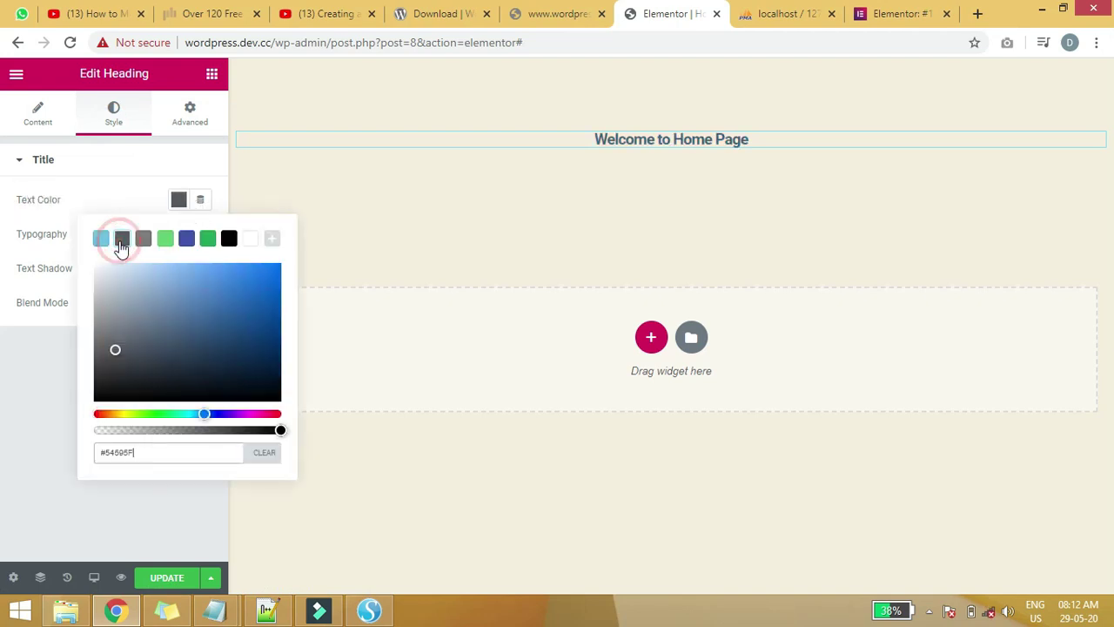
mouse_move(173, 319)
left_mouse_down()
mouse_move(212, 378)
mouse_move(178, 324)
mouse_move(211, 353)
mouse_move(174, 302)
left_mouse_up()
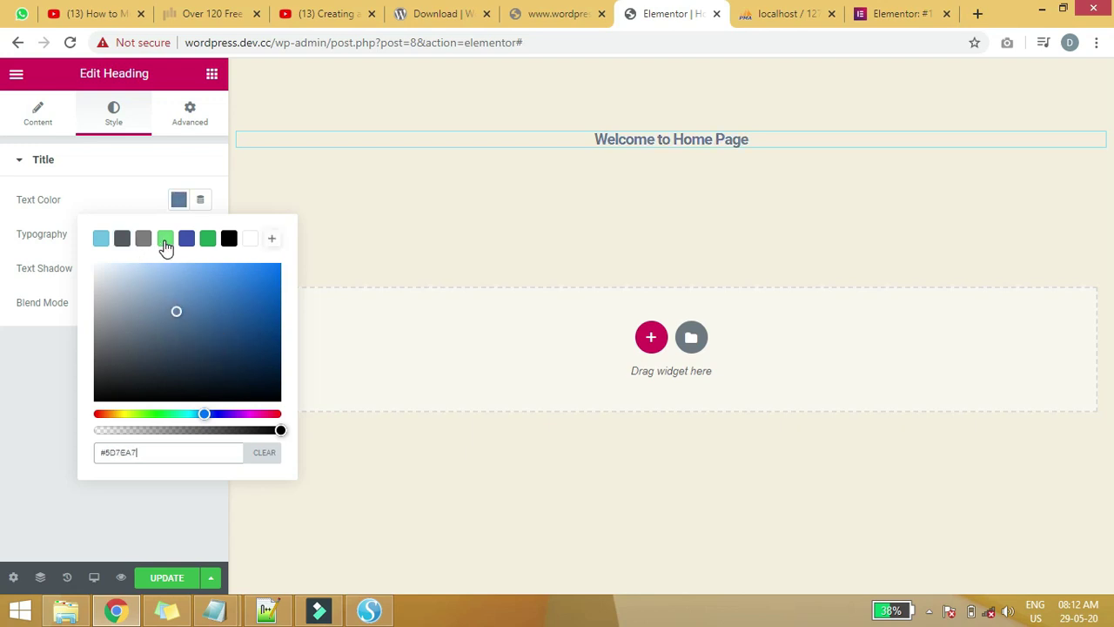
left_click(166, 239)
left_click(119, 200)
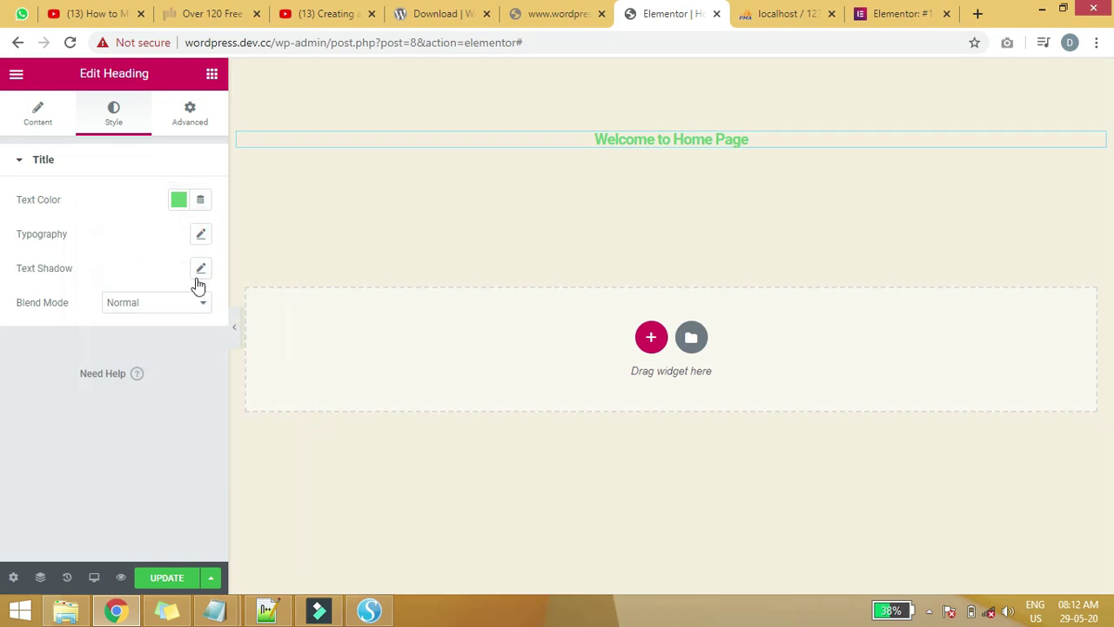
Set the heading typography to the Poppins font at 50 px.
left_click(200, 234)
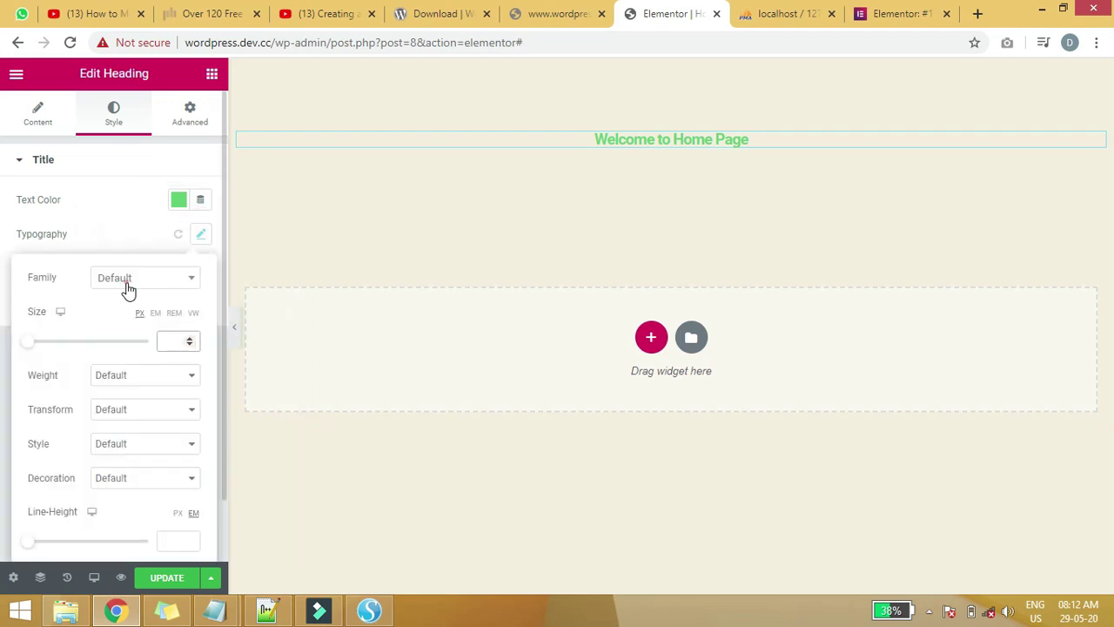
left_click(144, 279)
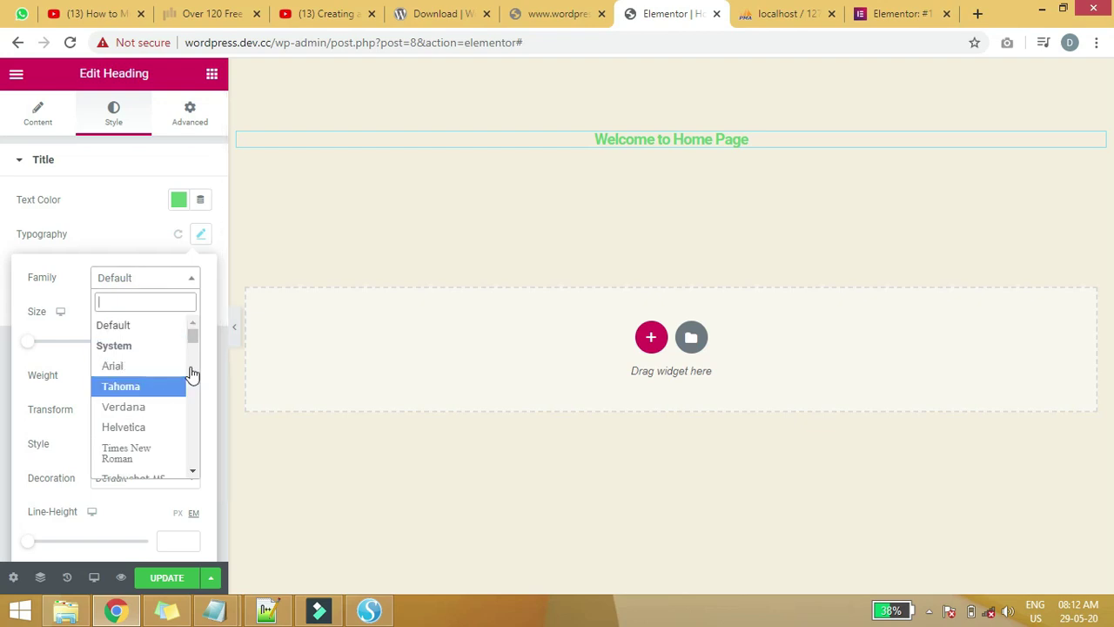
left_click(127, 302)
type("pop")
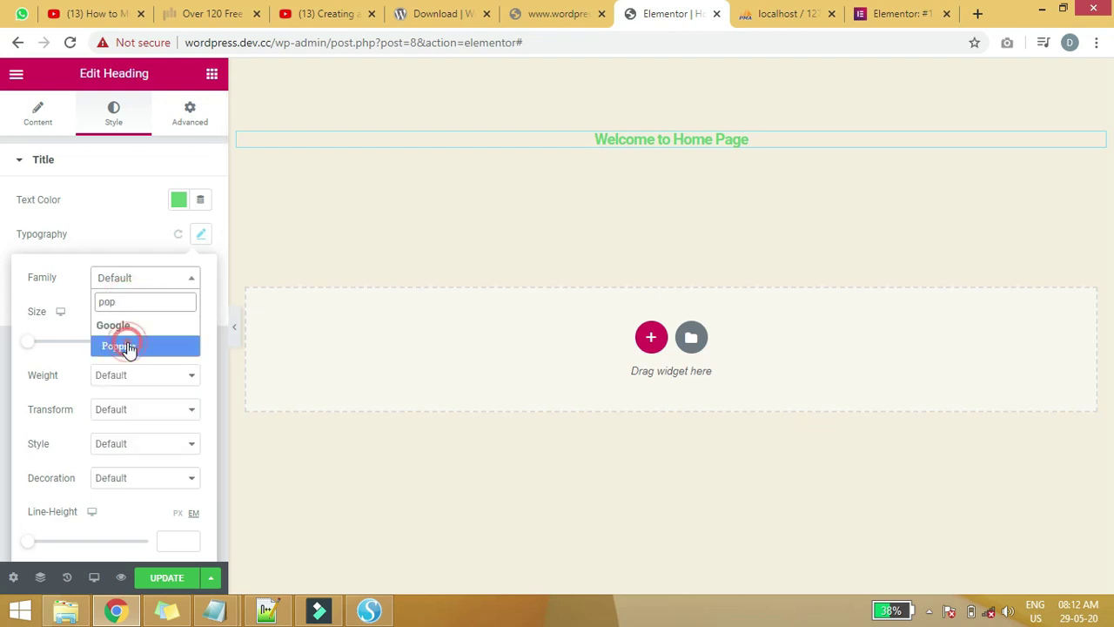
left_click(128, 347)
left_click(171, 344)
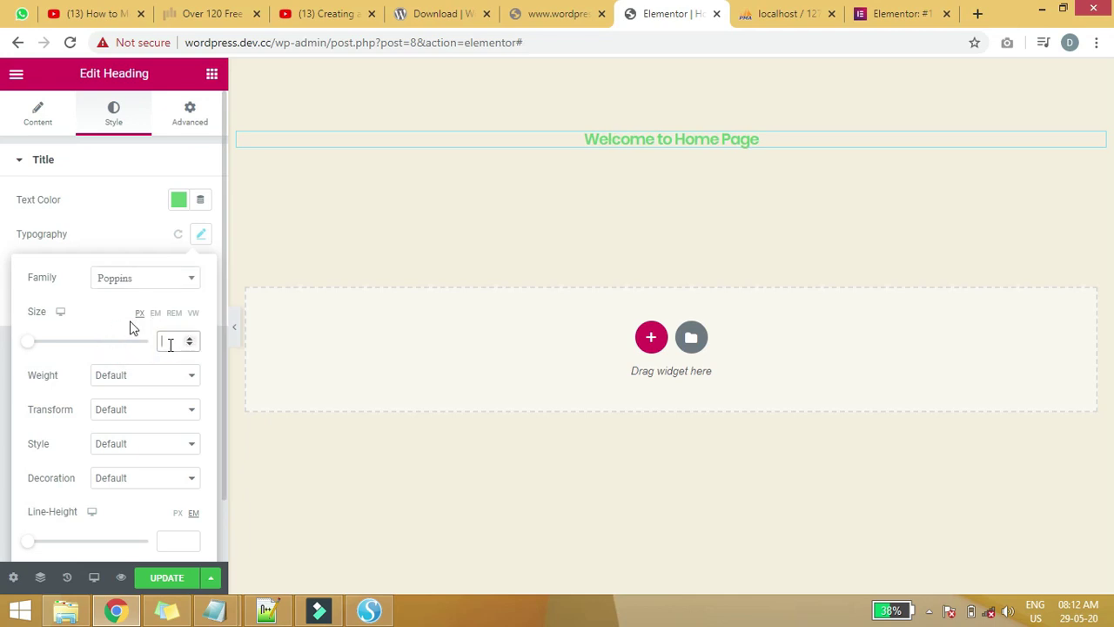
left_click_drag(28, 347, 55, 346)
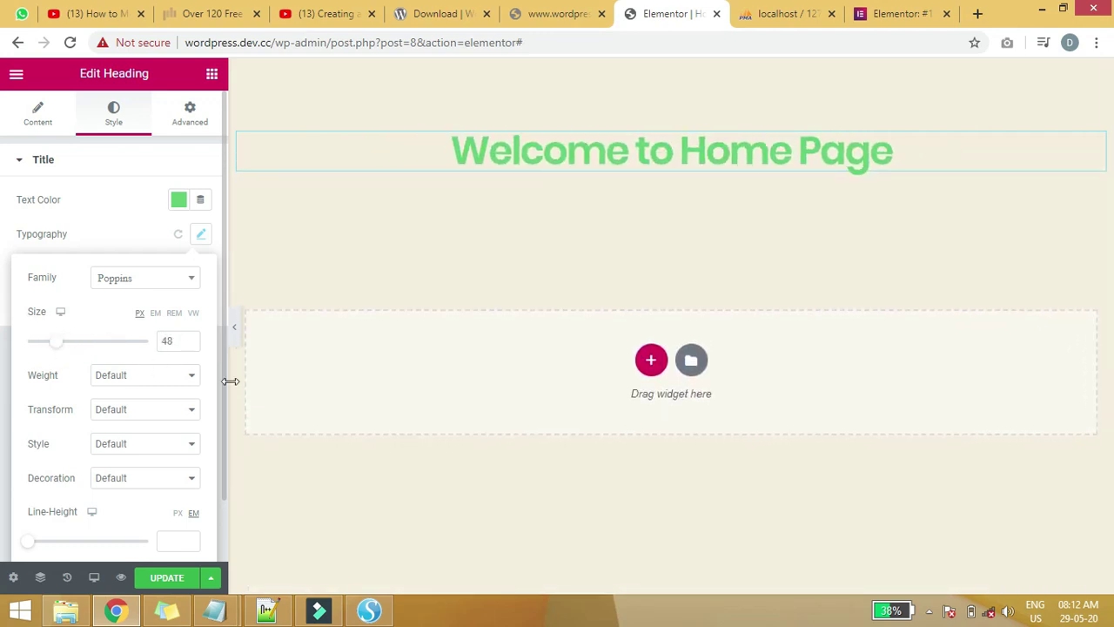
double_click(174, 341)
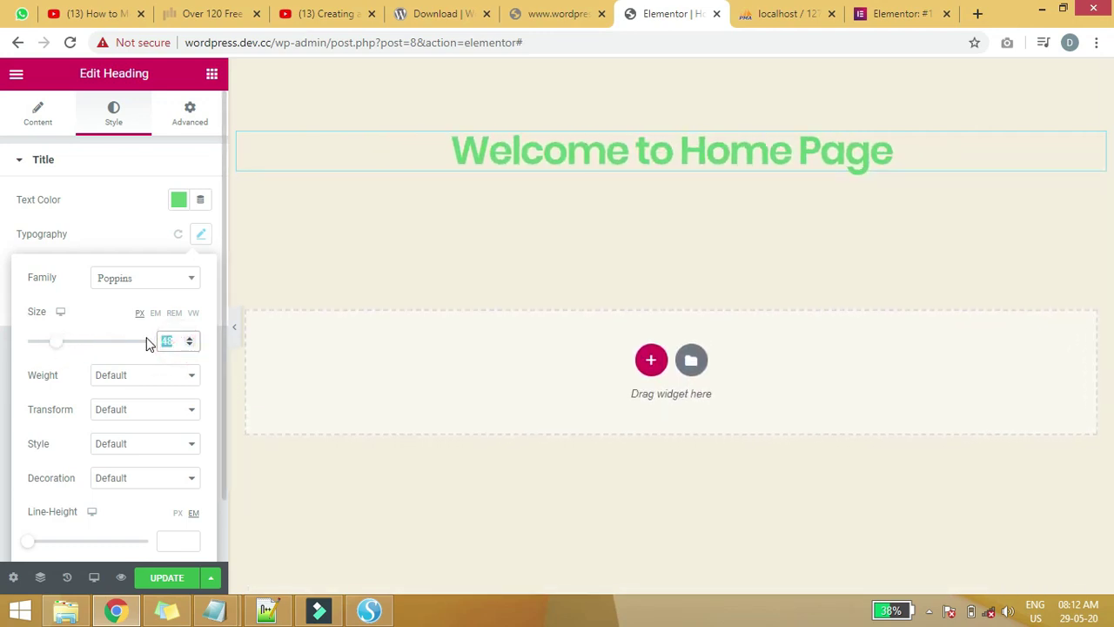
type("50")
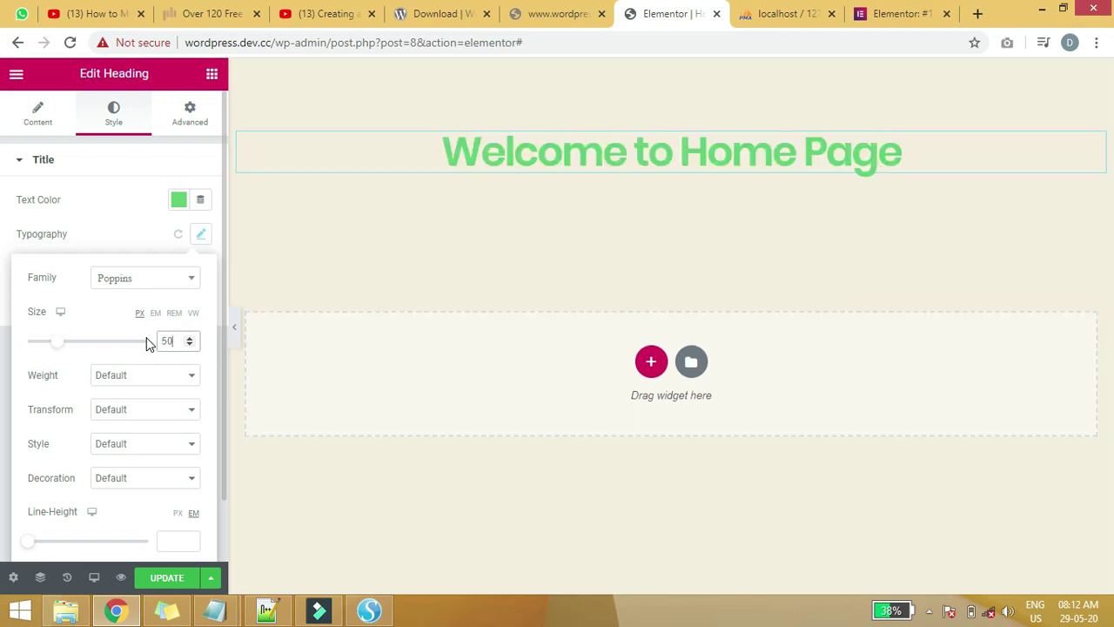
left_click(100, 311)
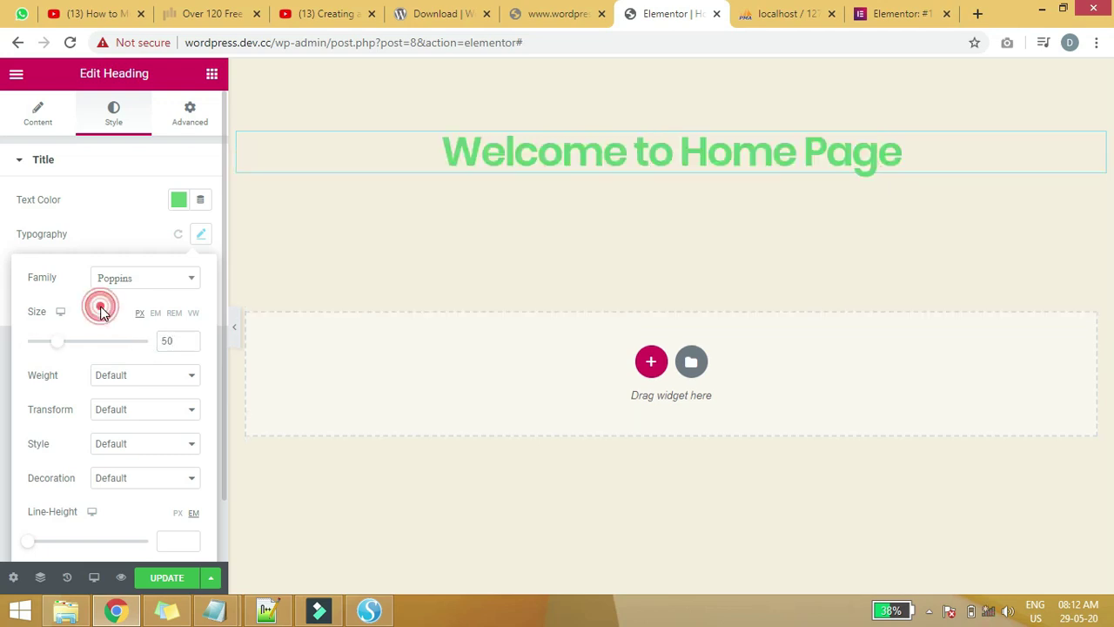
Try font weights 700, 800 and 100, then reset the weight to Default.
left_click(141, 376)
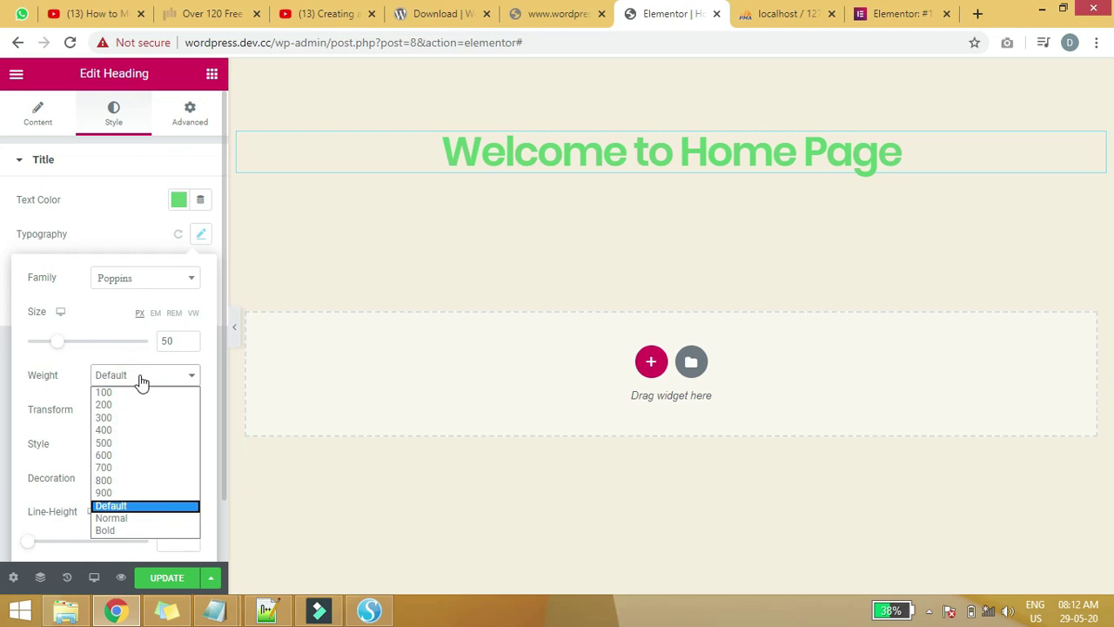
left_click(122, 467)
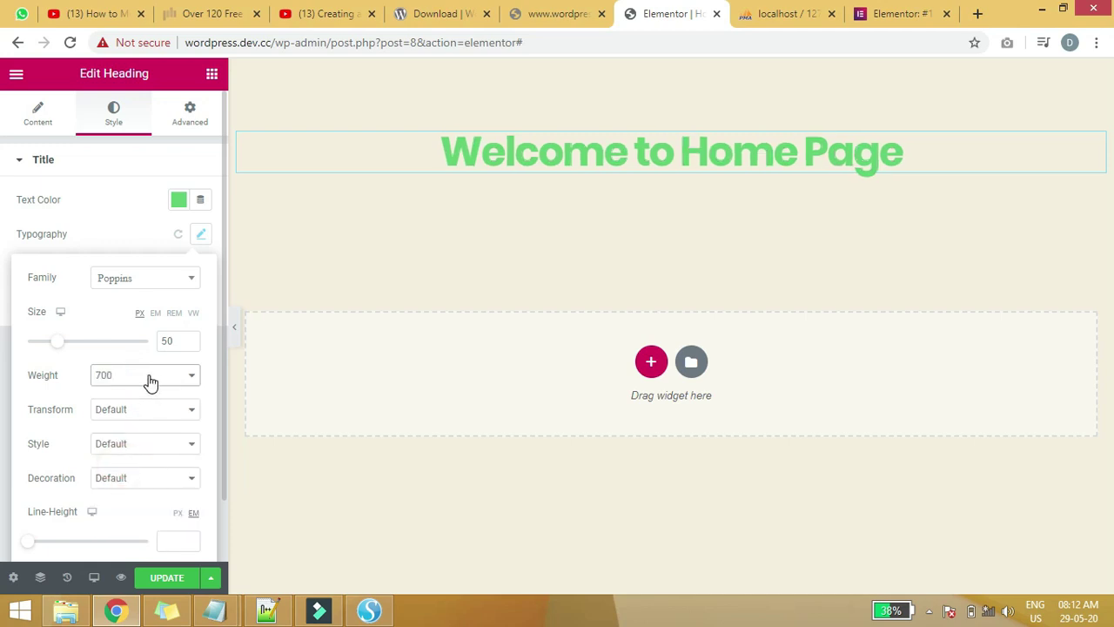
left_click(149, 381)
left_click(130, 479)
left_click(128, 374)
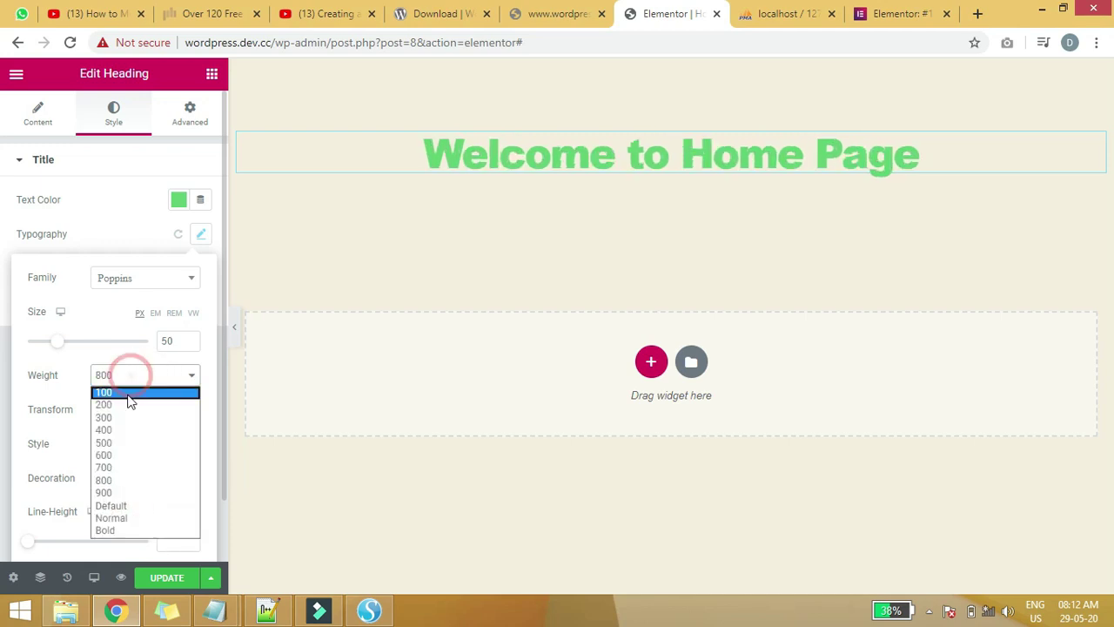
left_click(128, 393)
left_click(126, 376)
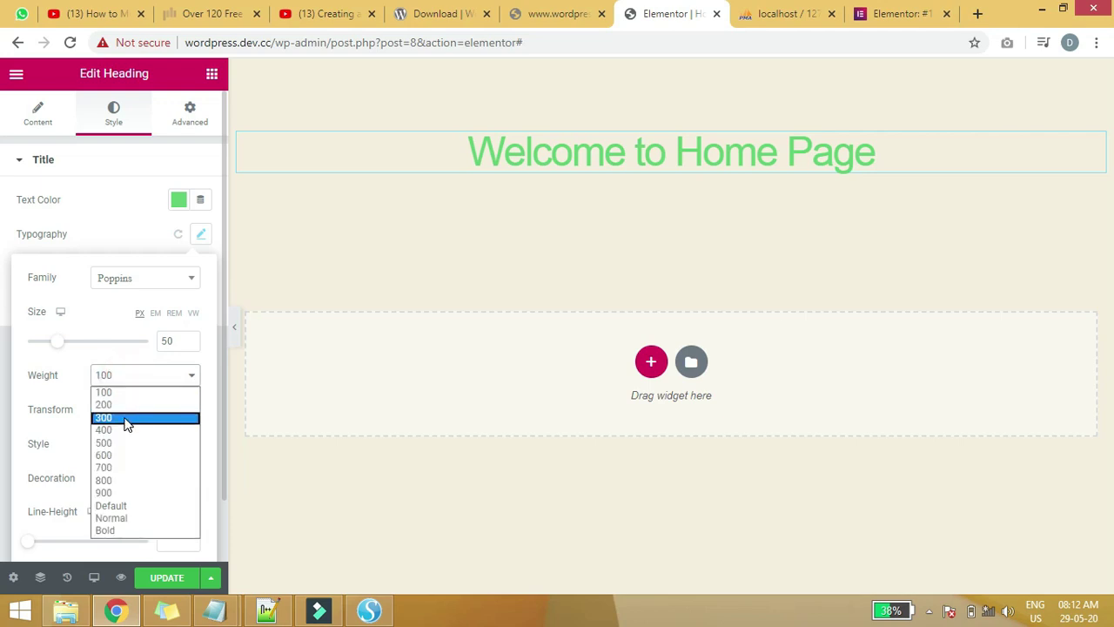
left_click(130, 506)
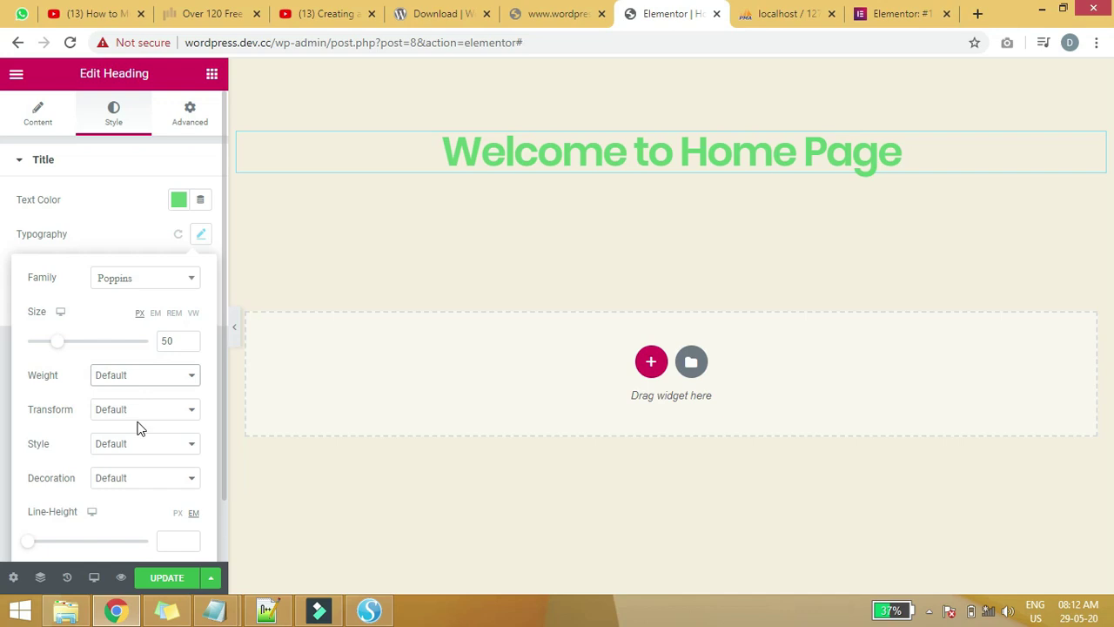
Try uppercase, then leave transform, style and decoration at their defaults.
left_click(117, 416)
left_click(135, 436)
left_click(131, 411)
left_click(121, 426)
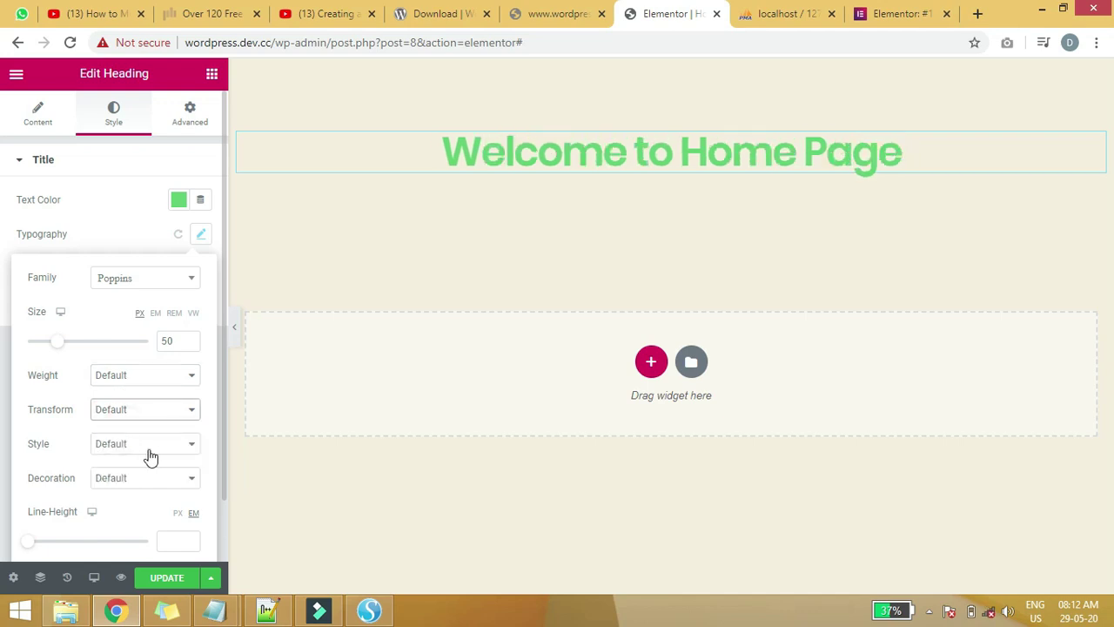
scroll(150, 435, "down", 1)
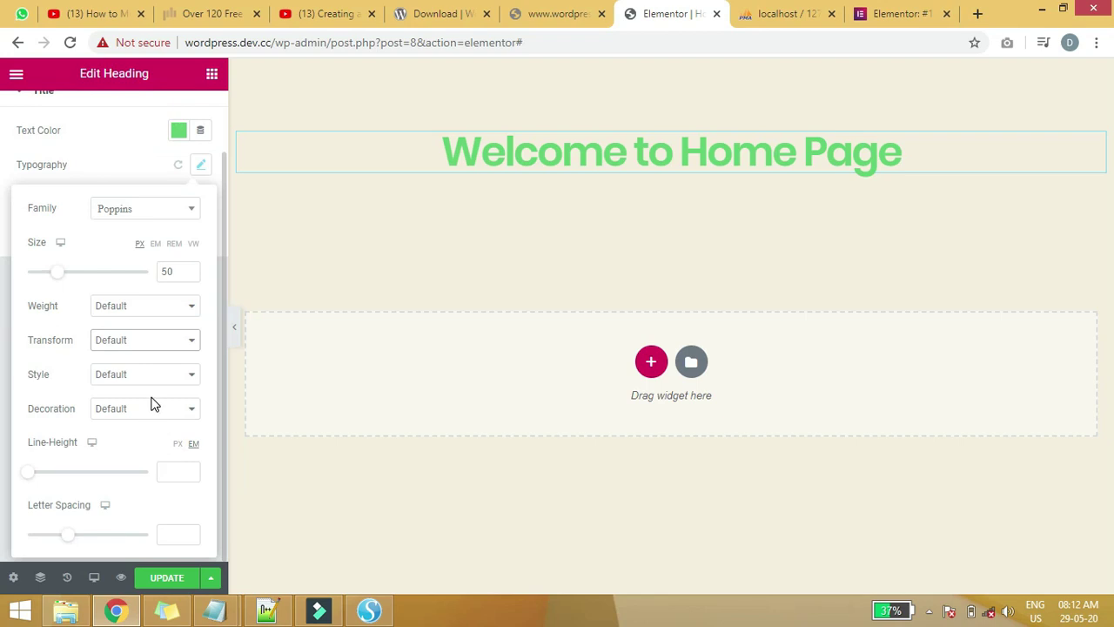
left_click(131, 376)
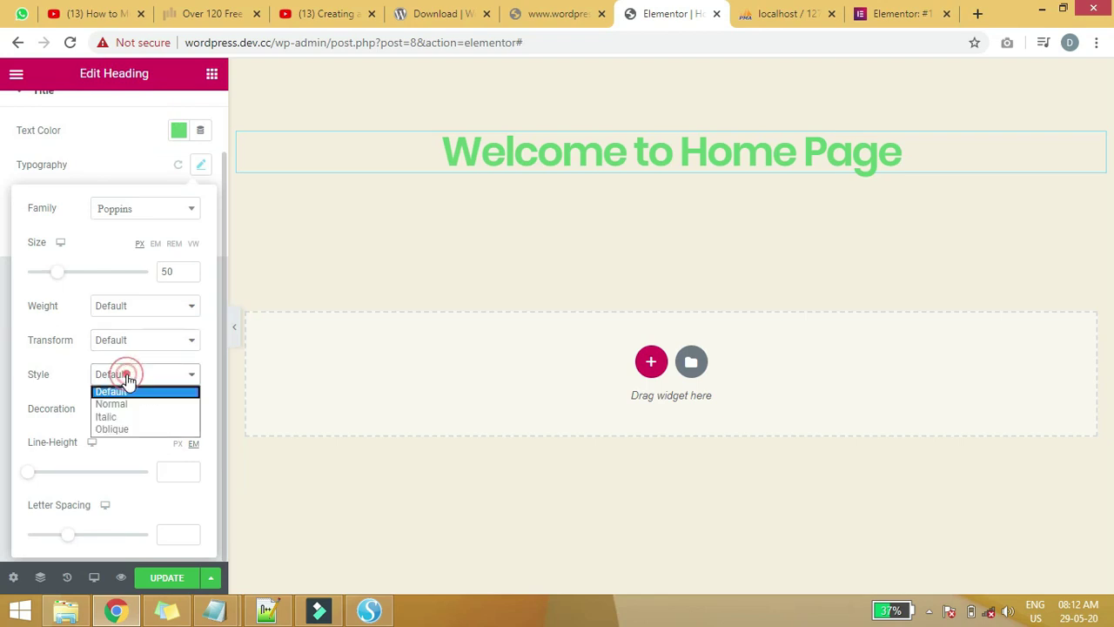
left_click(73, 369)
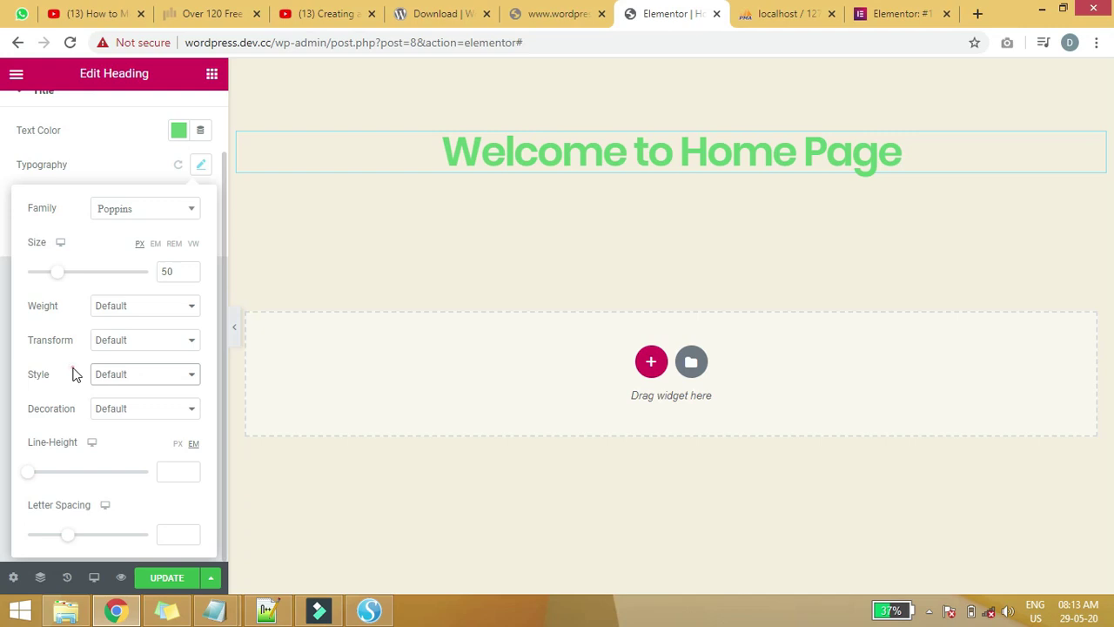
left_click(137, 411)
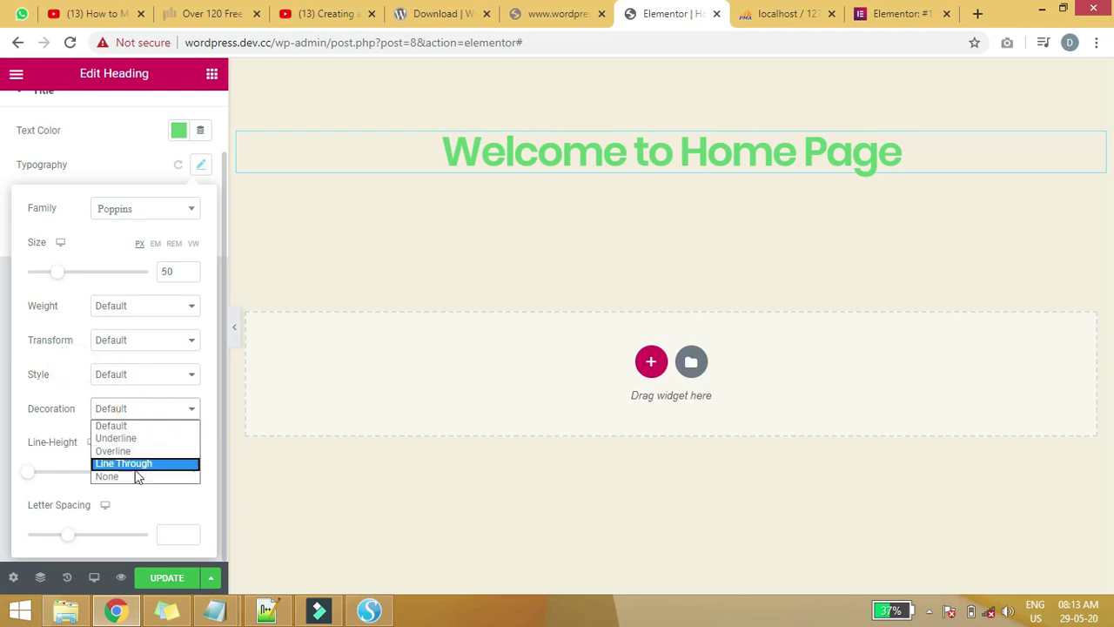
left_click(75, 392)
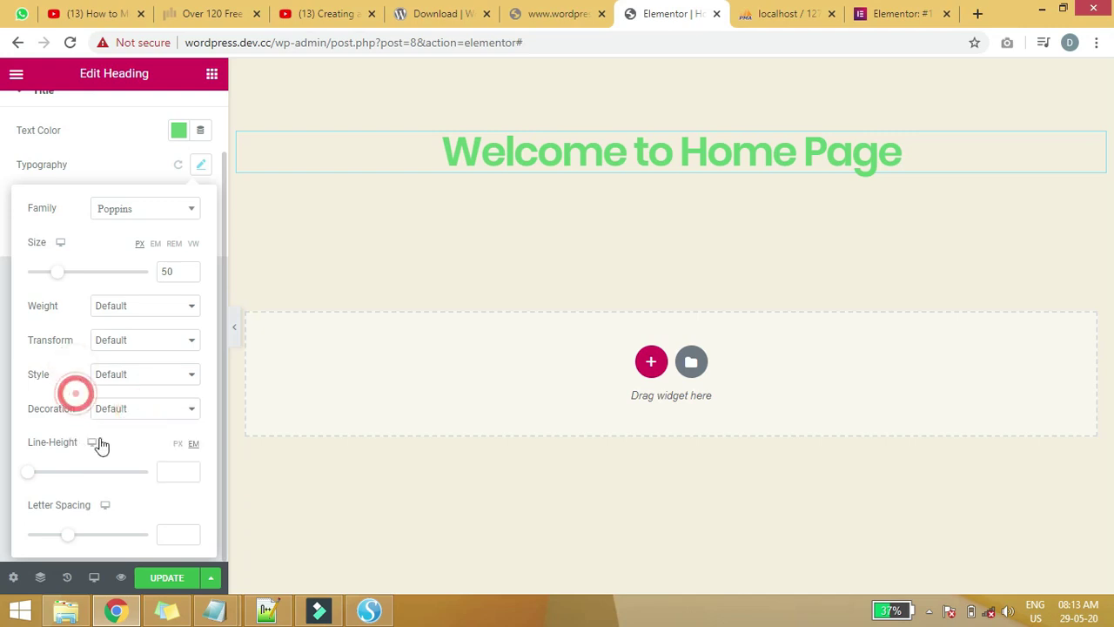
left_click(659, 149)
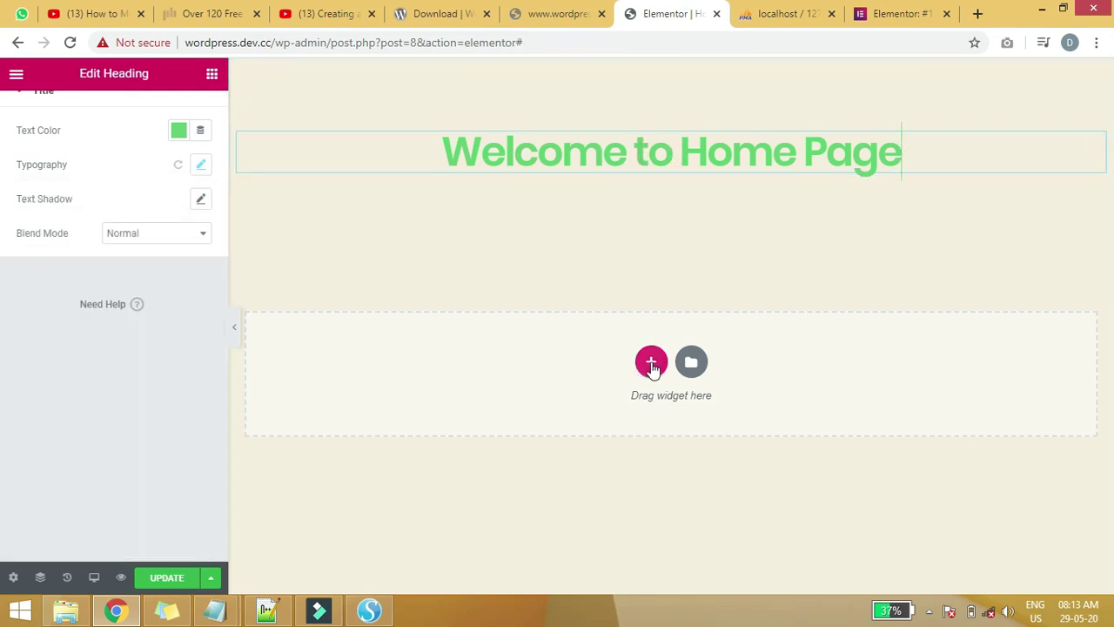
left_click(650, 363)
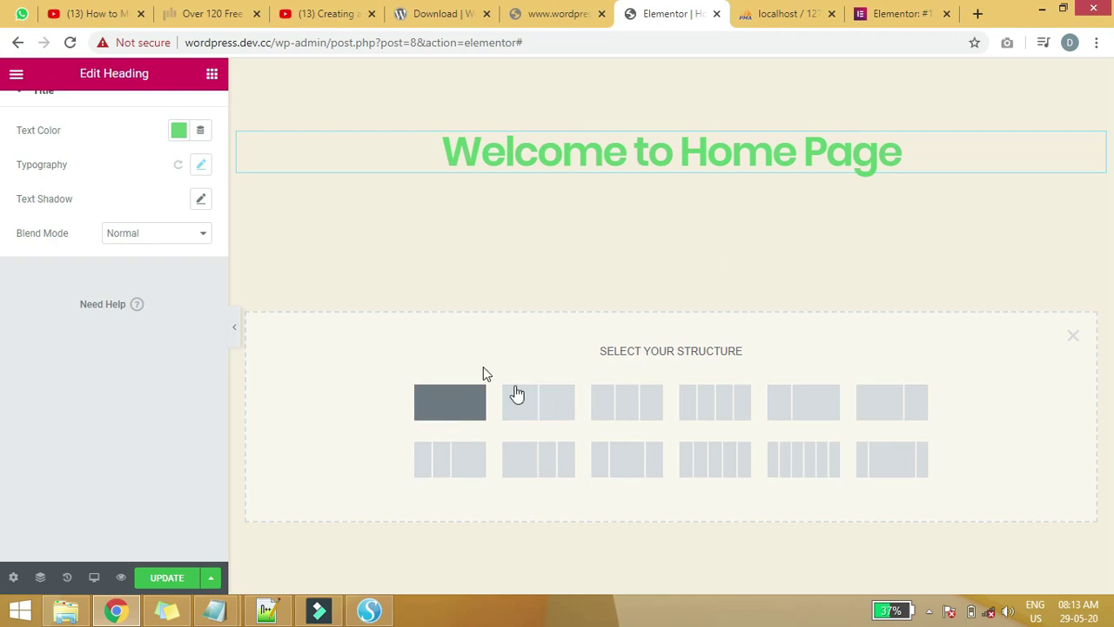
left_click(450, 401)
left_click(211, 76)
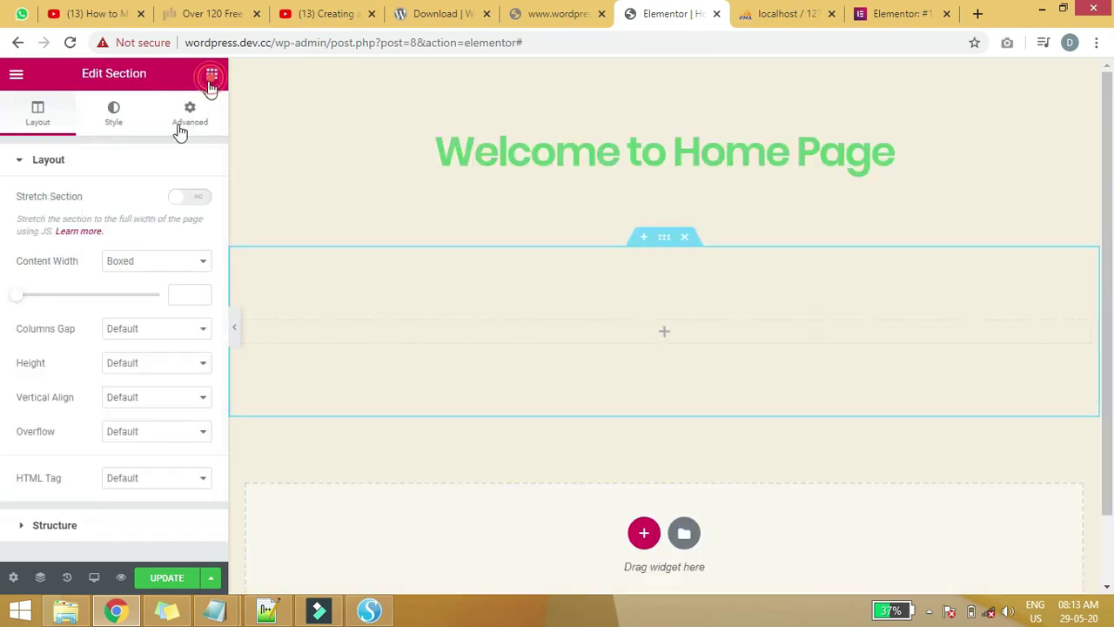
left_click_drag(55, 246, 647, 331)
scroll(496, 412, "down", 2)
left_click(512, 256)
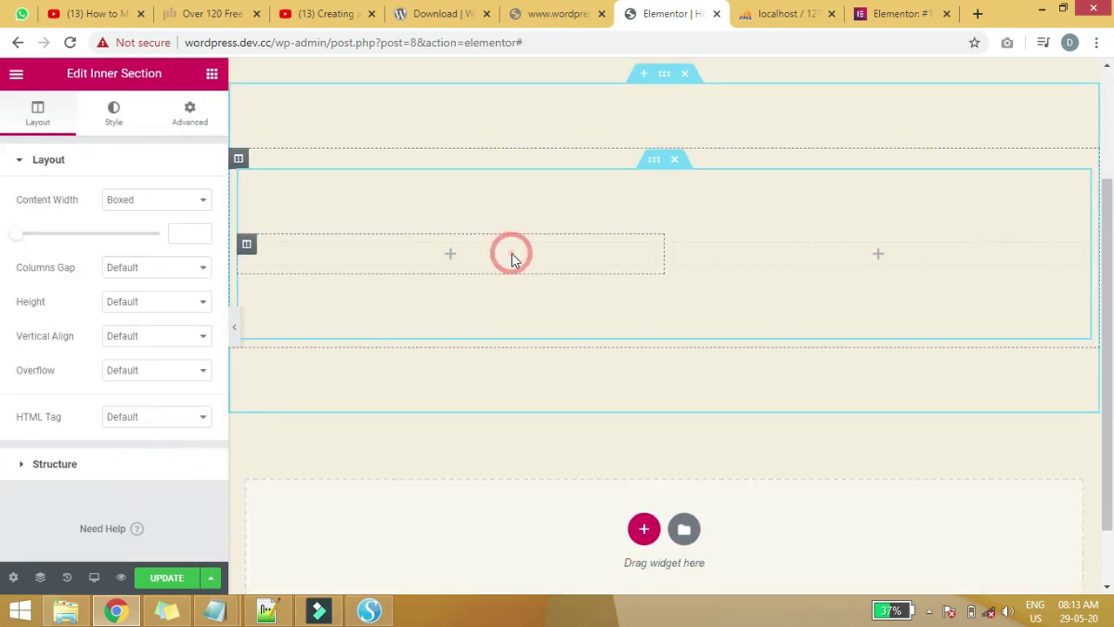
left_click(488, 261)
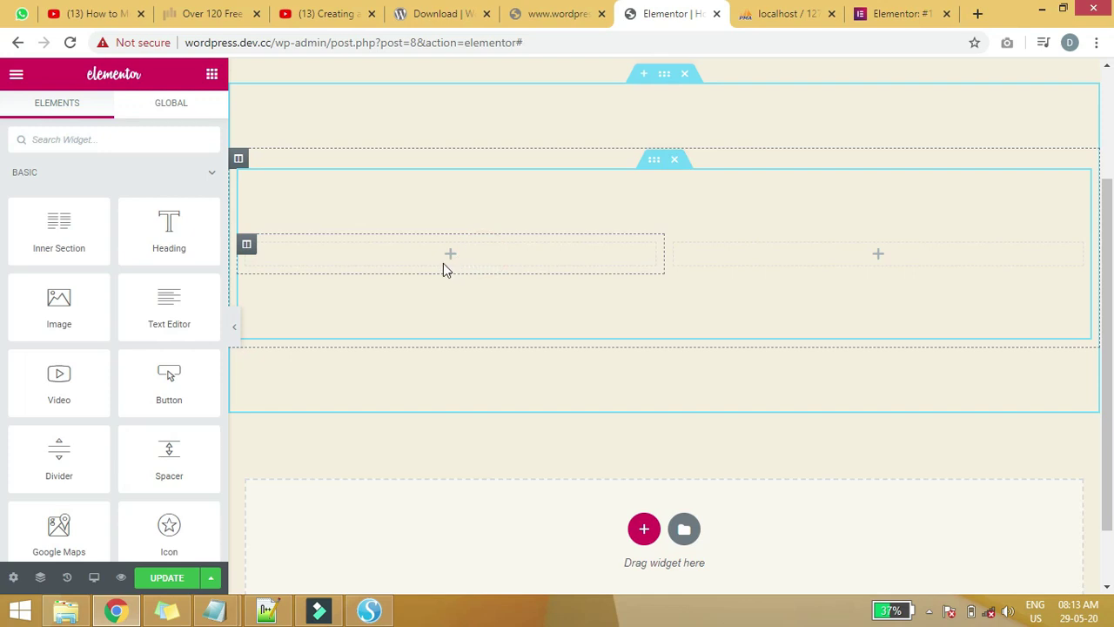
left_click(678, 161)
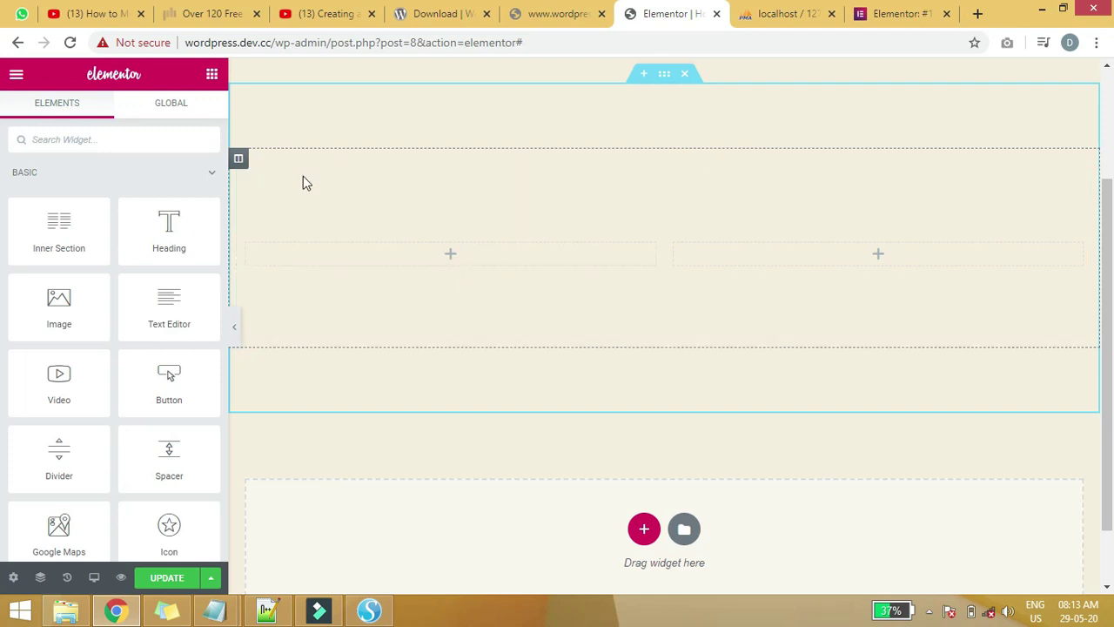
left_click(486, 253)
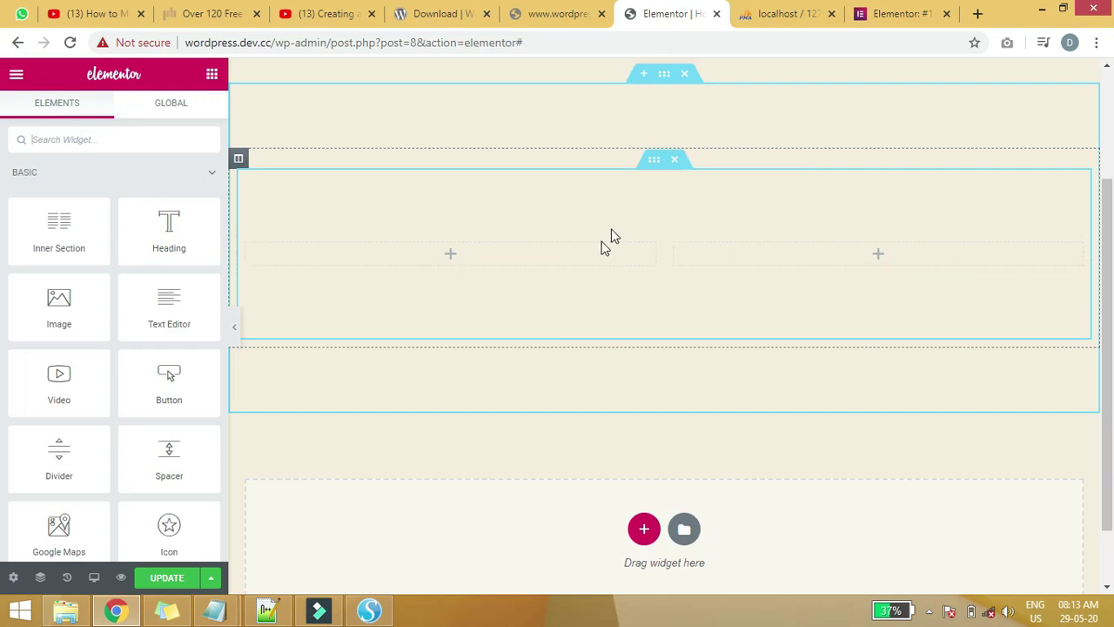
left_click(490, 255)
left_click(452, 256)
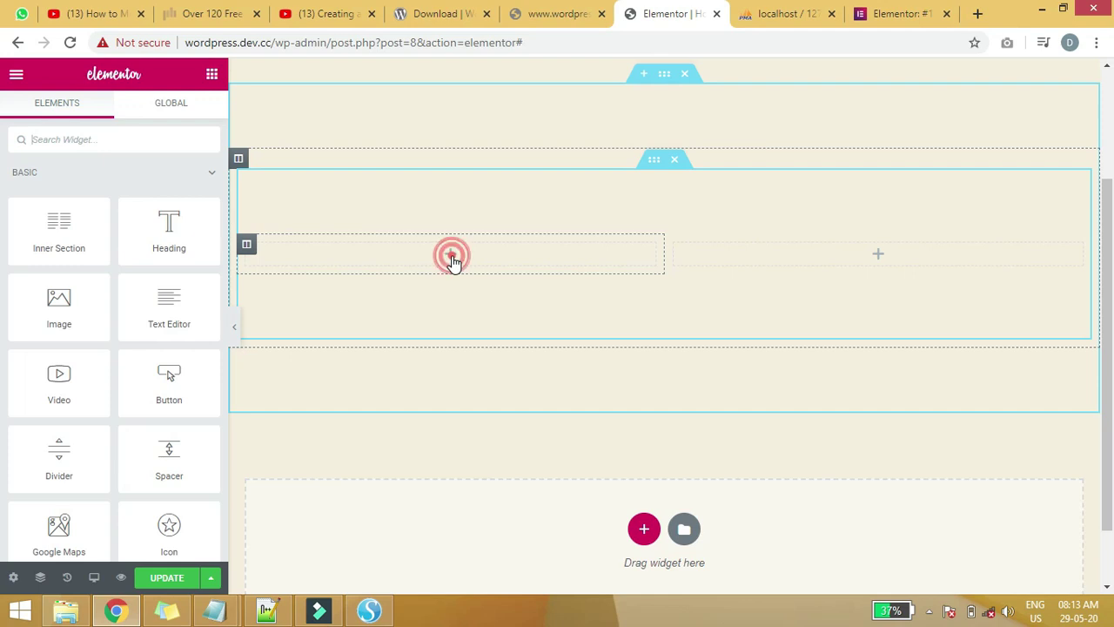
left_click(160, 132)
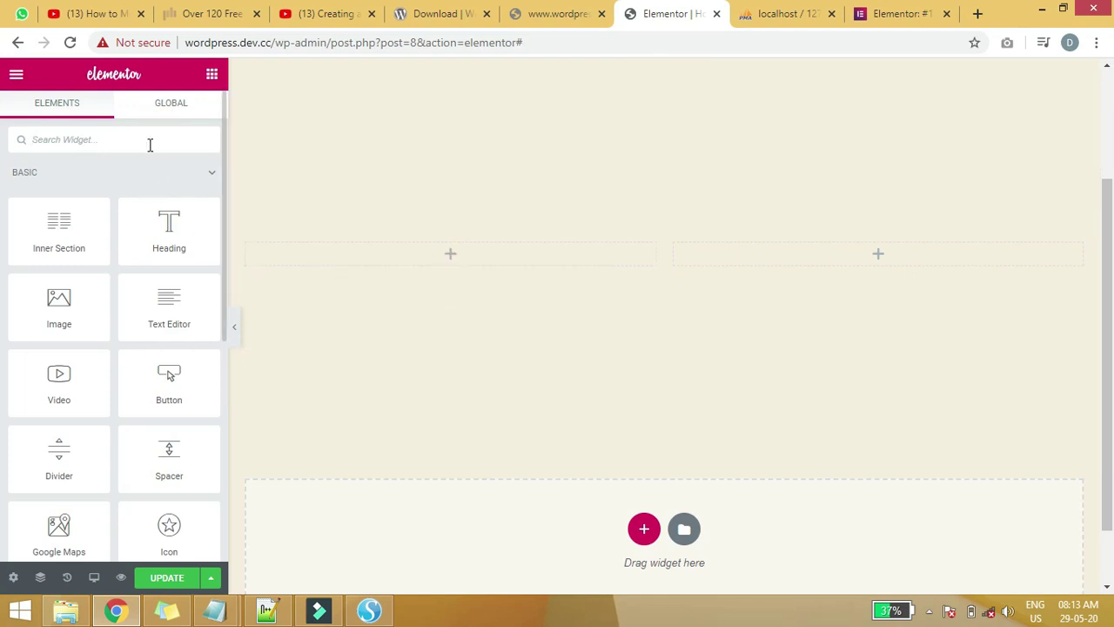
Drop a Text Editor widget with Lorem ipsum placeholder text into the left column.
left_click_drag(179, 310, 411, 255)
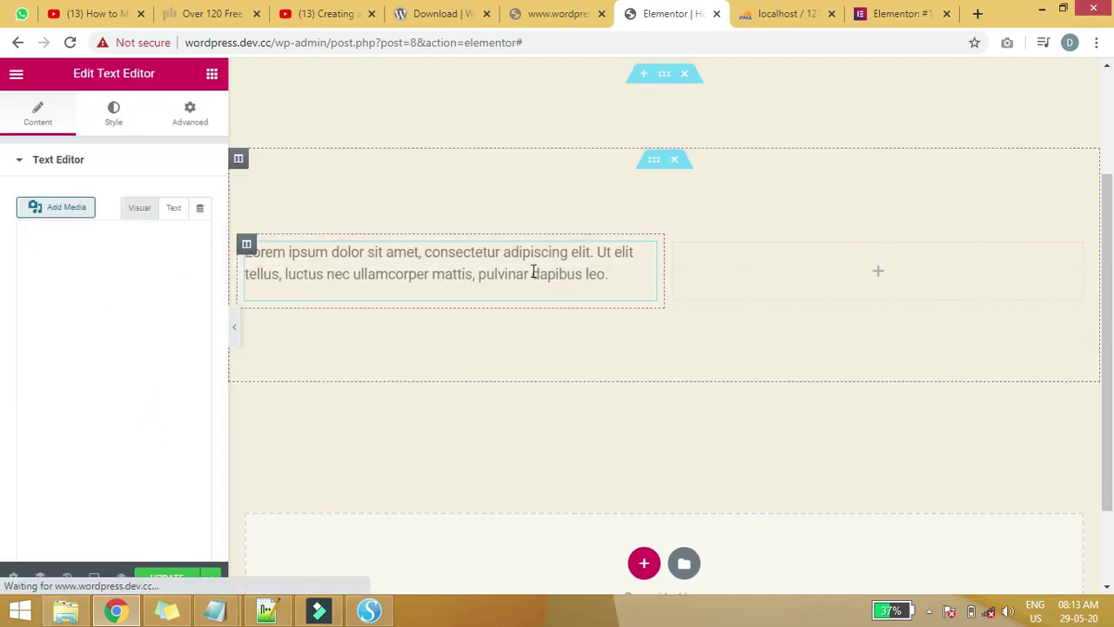
left_click(100, 339)
key("ctrl+a")
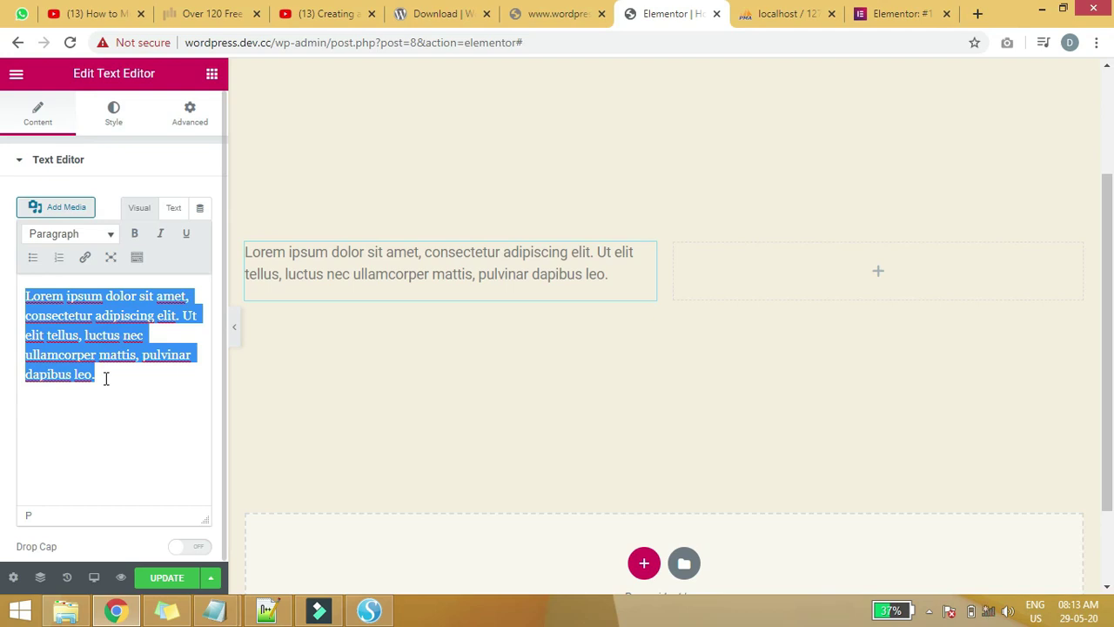
left_click(125, 397)
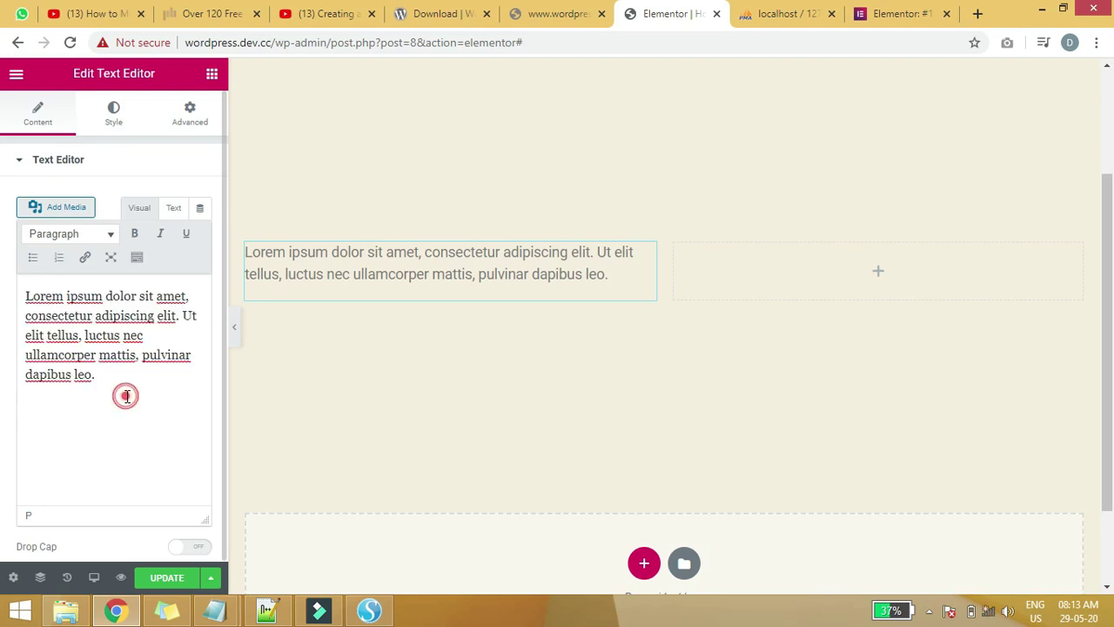
left_click(119, 115)
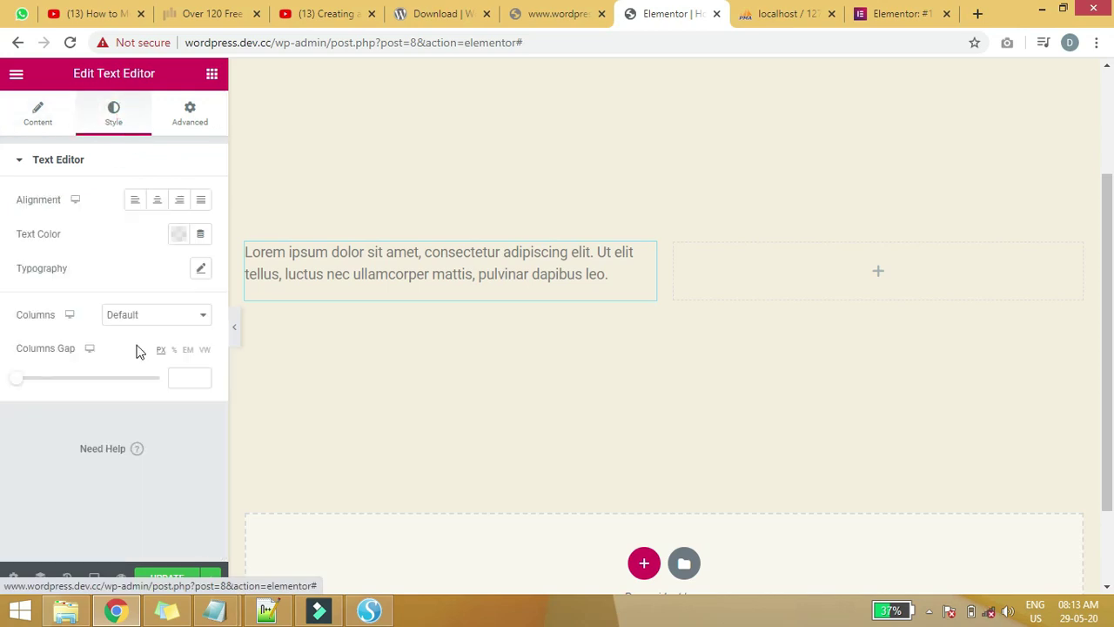
left_click(758, 298)
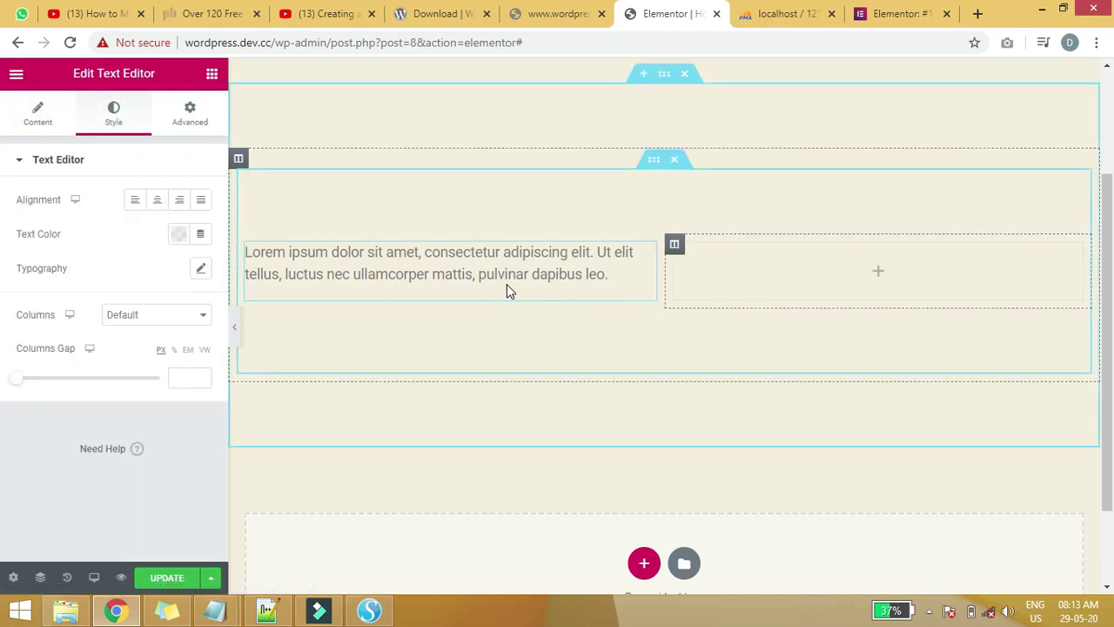
left_click(493, 279)
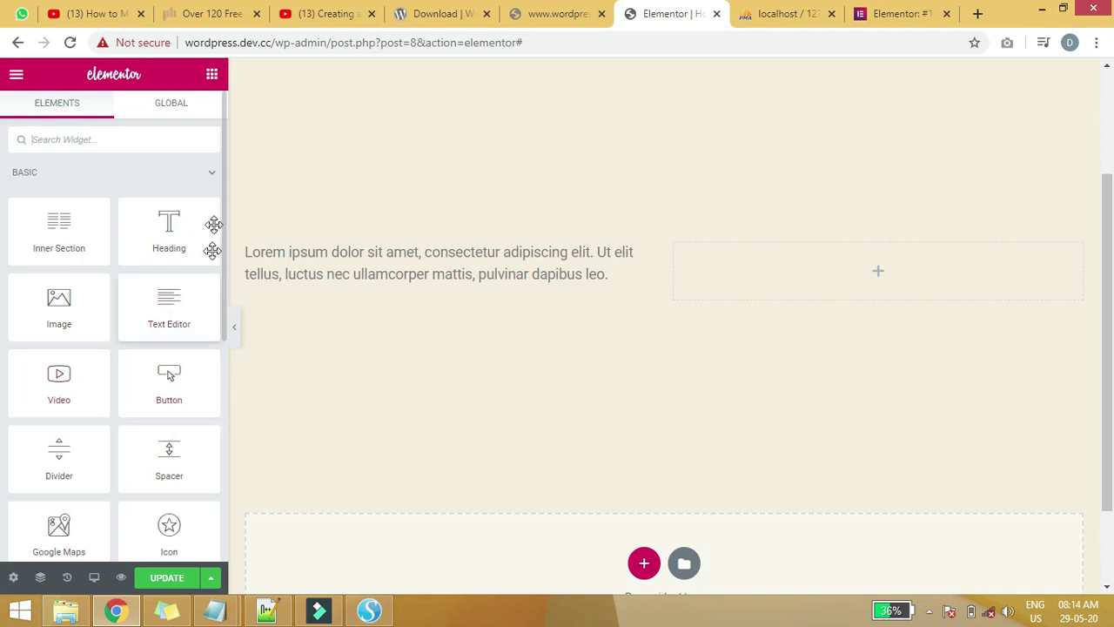
Scroll the Elements panel and toggle the BASIC category, leaving it collapsed.
mouse_move(223, 154)
left_mouse_down()
mouse_move(222, 262)
mouse_move(223, 144)
left_mouse_up()
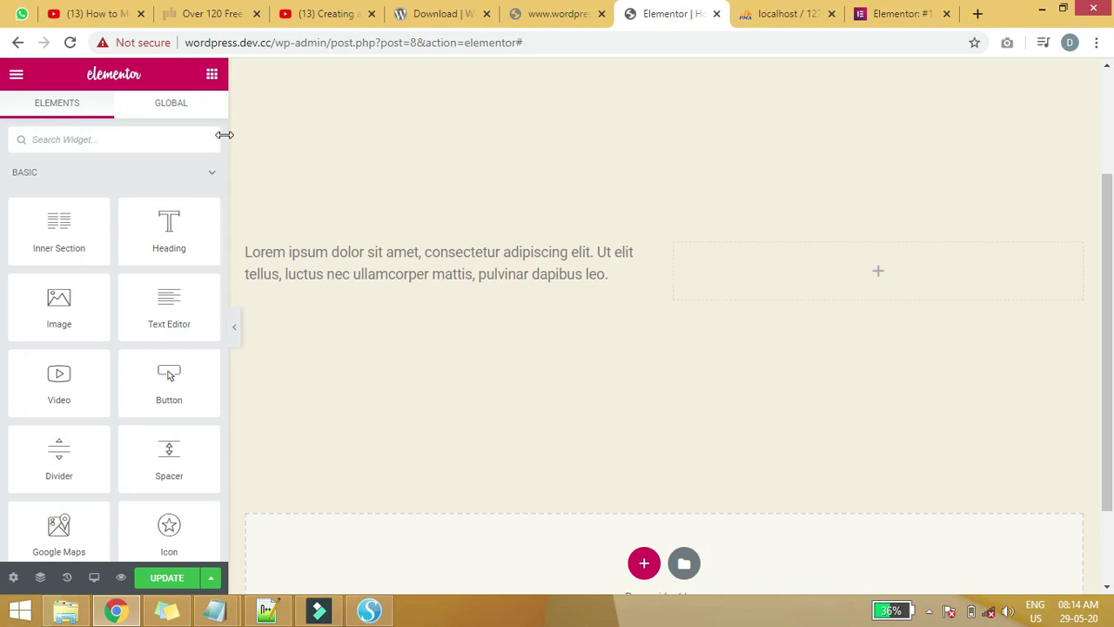
mouse_move(222, 128)
left_mouse_down()
mouse_move(229, 191)
mouse_move(225, 129)
left_mouse_up()
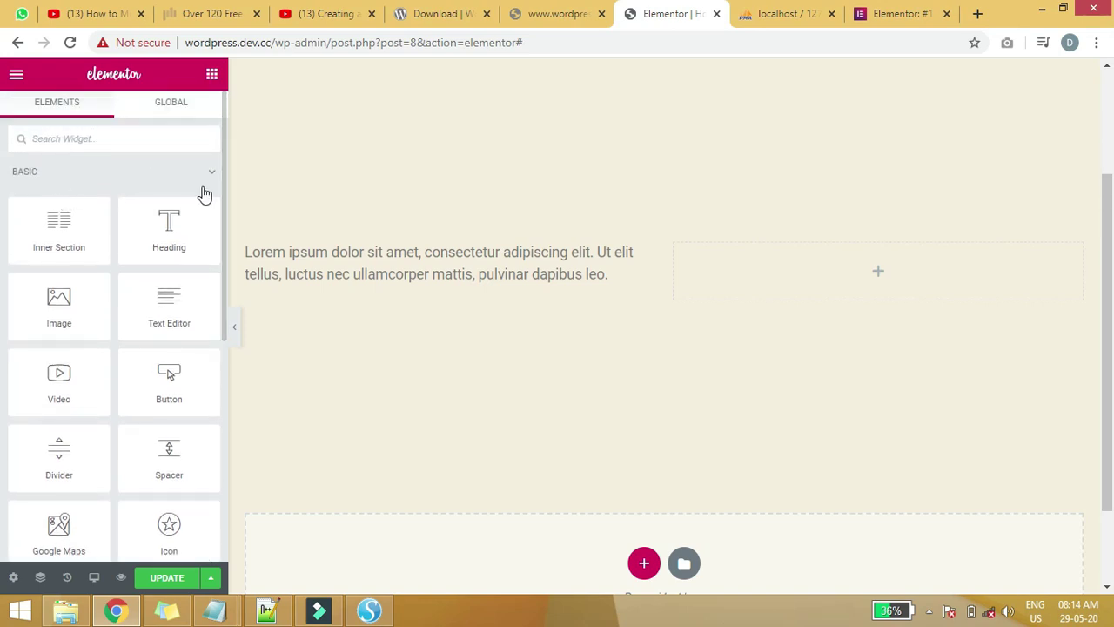
scroll(224, 133, "down", 1)
scroll(225, 130, "up", 1)
left_click(157, 166)
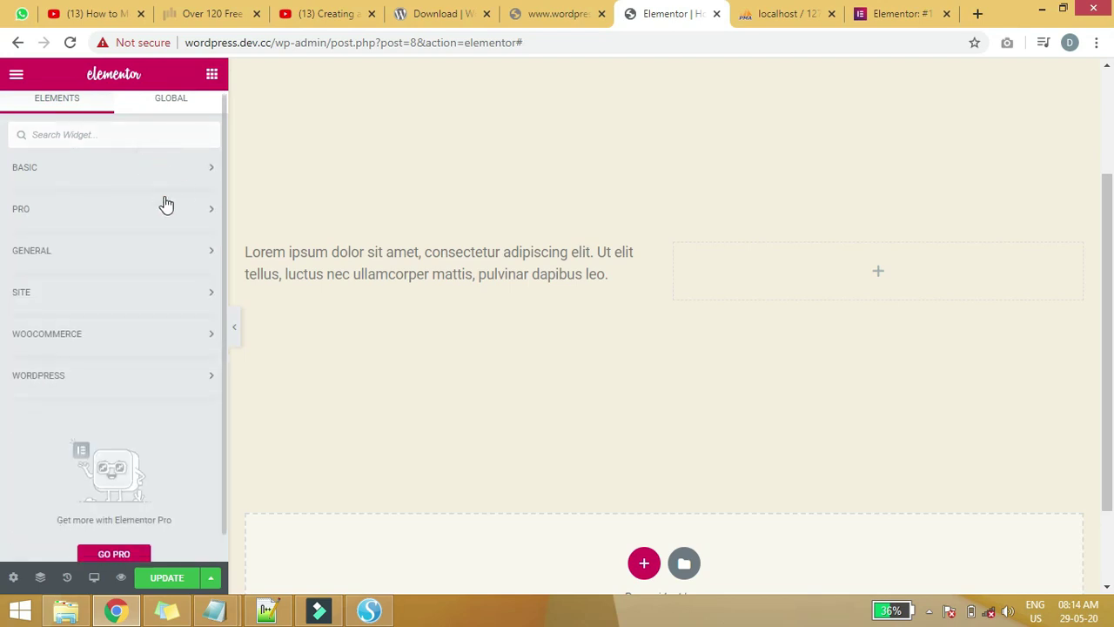
left_click(184, 178)
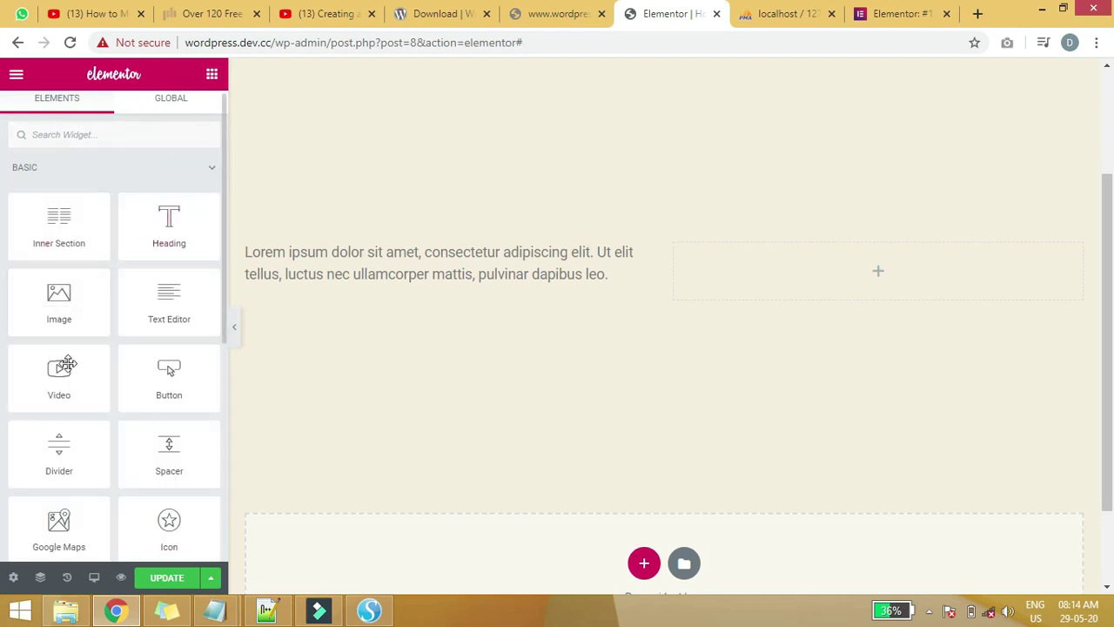
scroll(223, 140, "down", 2)
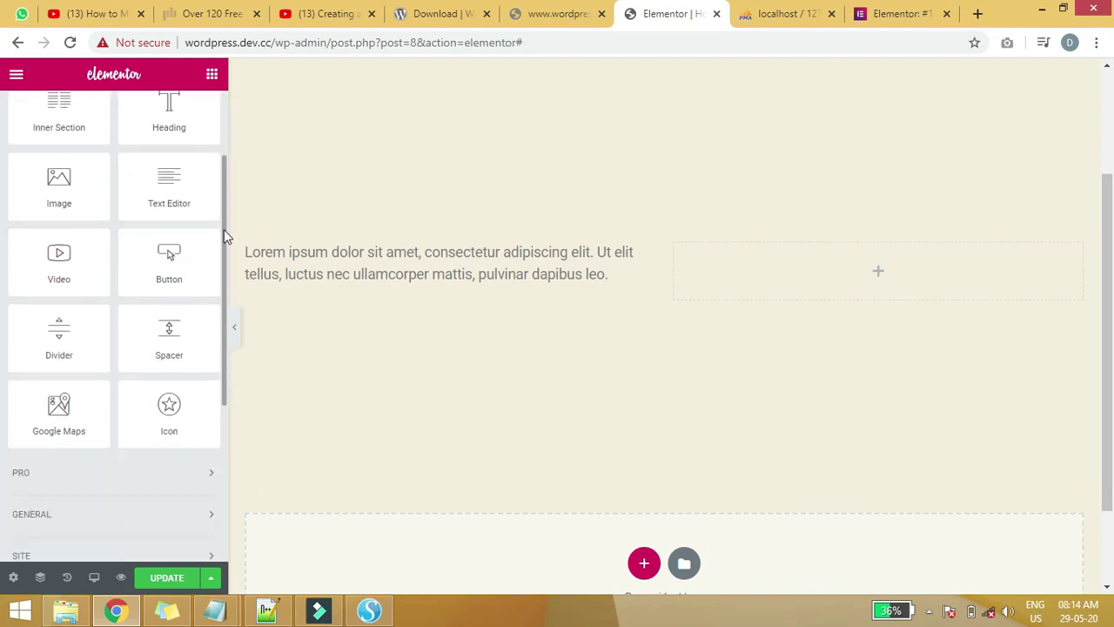
scroll(223, 246, "down", 1)
scroll(222, 125, "up", 4)
left_click(210, 177)
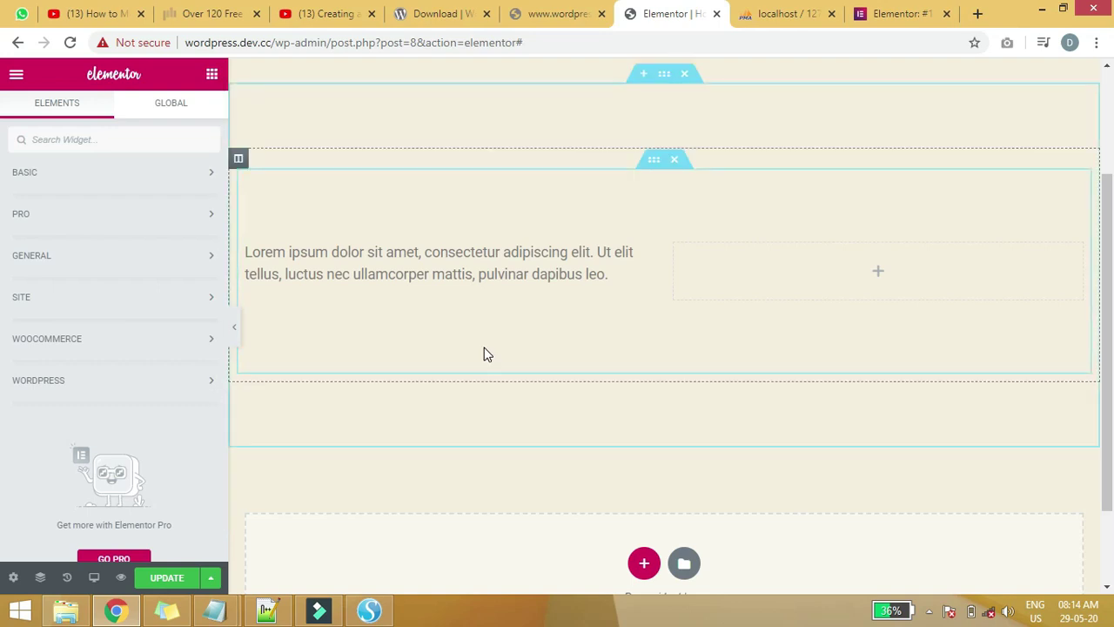
Append 'done' to lines 9 and 13 of the Notepad++ step notes.
left_click(267, 609)
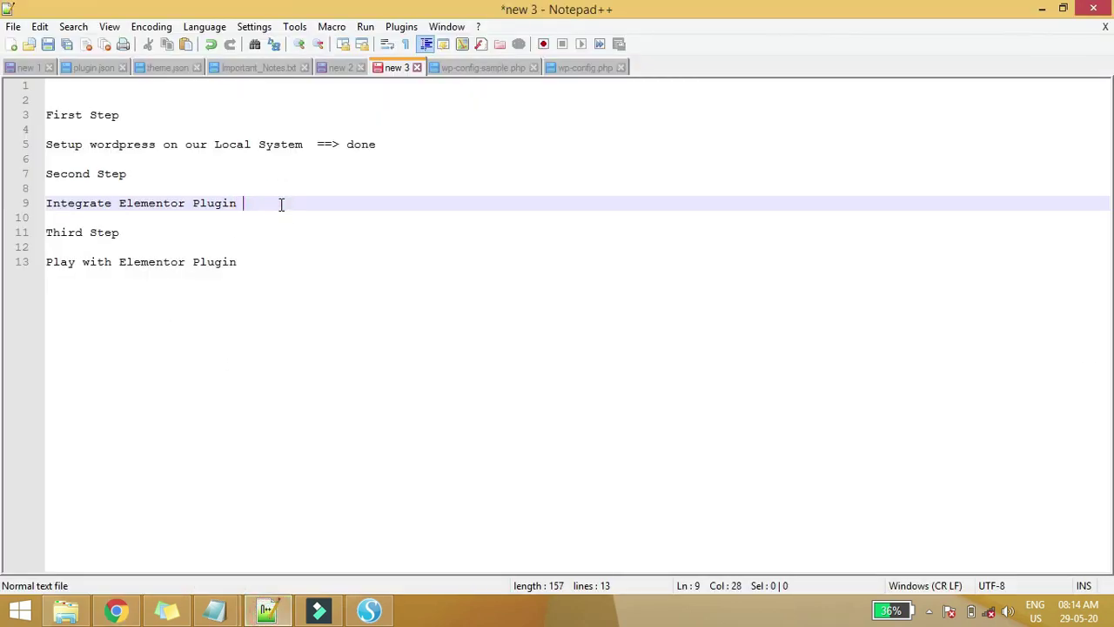
type("don")
type("ne")
left_click(174, 246)
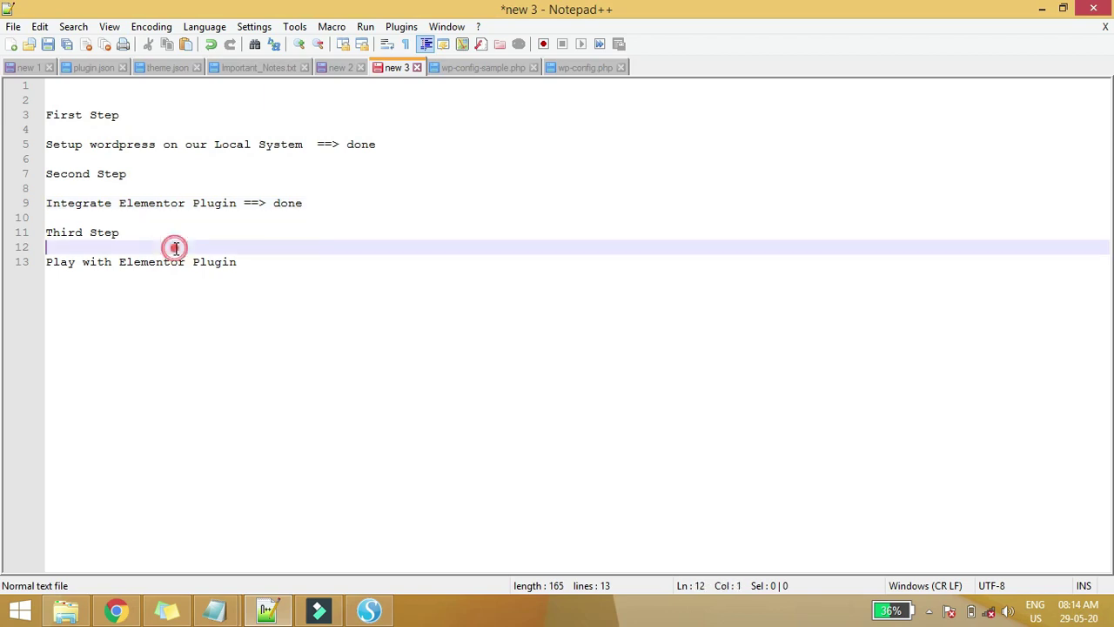
left_click(249, 264)
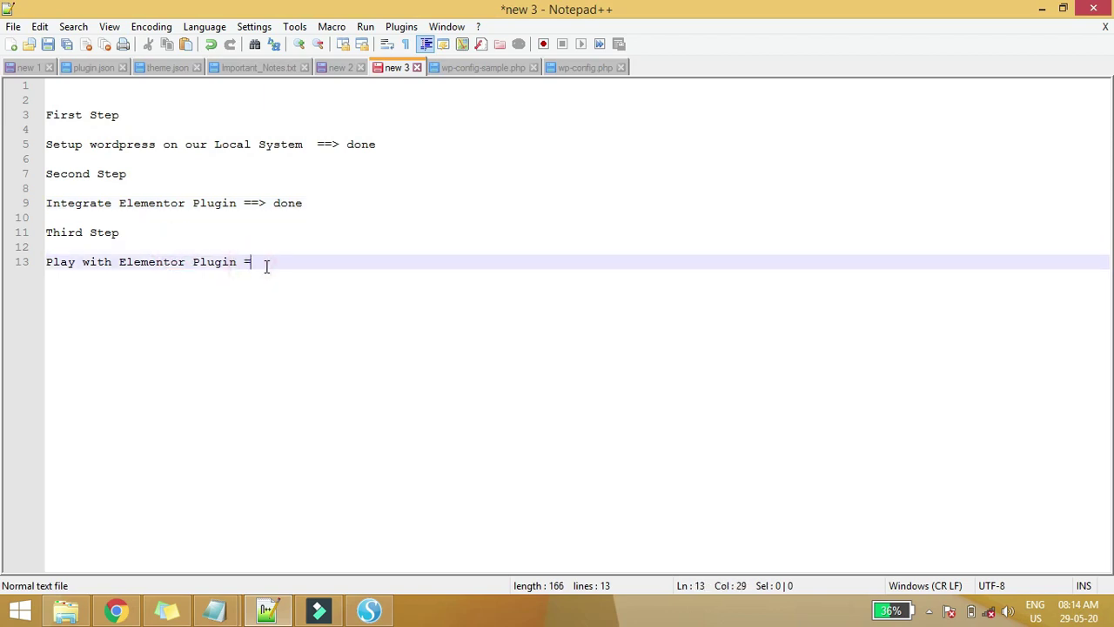
type("do")
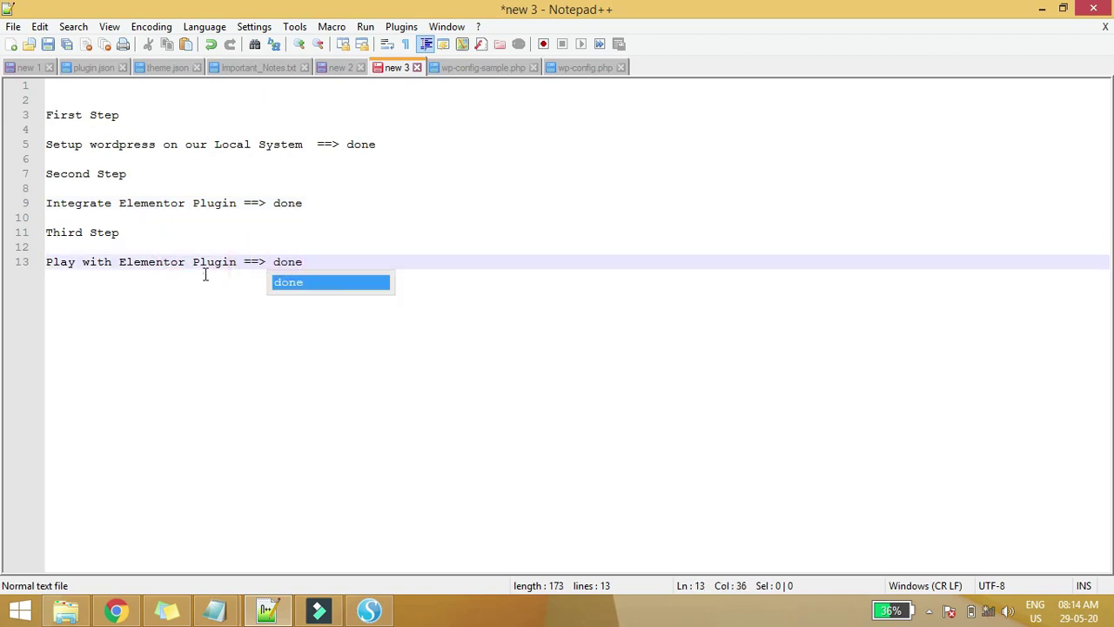
type("ne")
left_click(205, 274)
Update the Home page in Elementor and open Preview Changes.
left_click(116, 610)
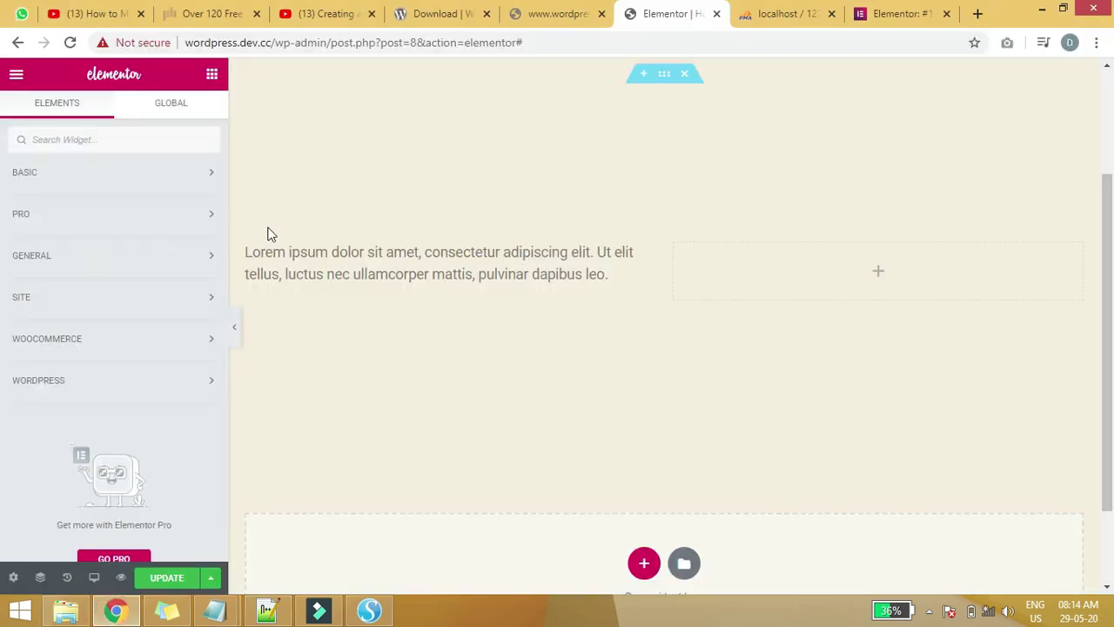
left_click(548, 279)
left_click(609, 274)
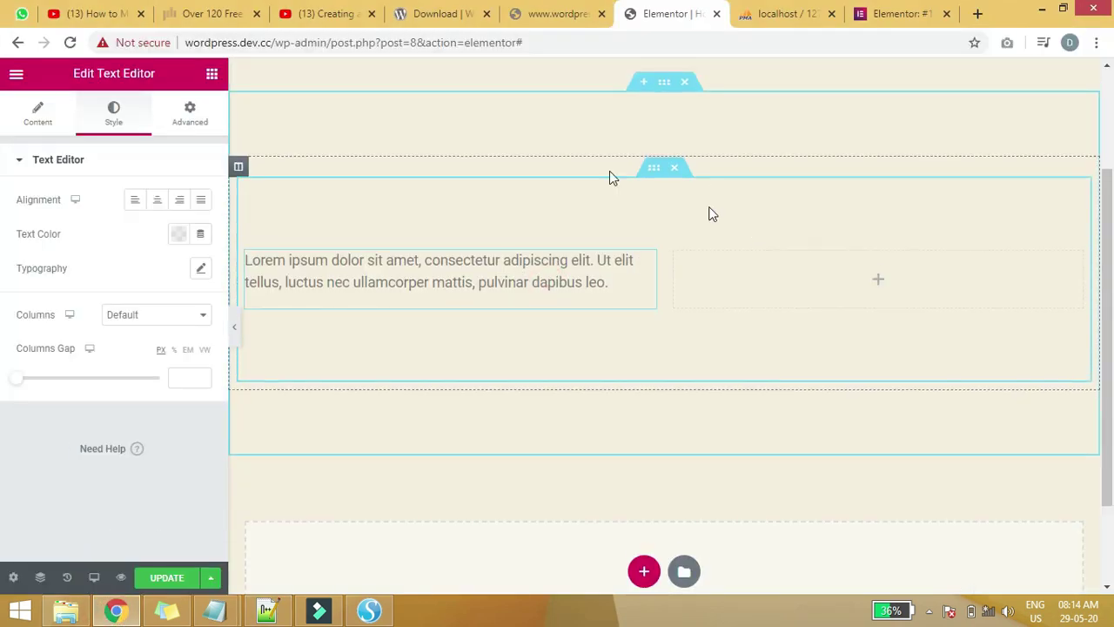
left_click(170, 579)
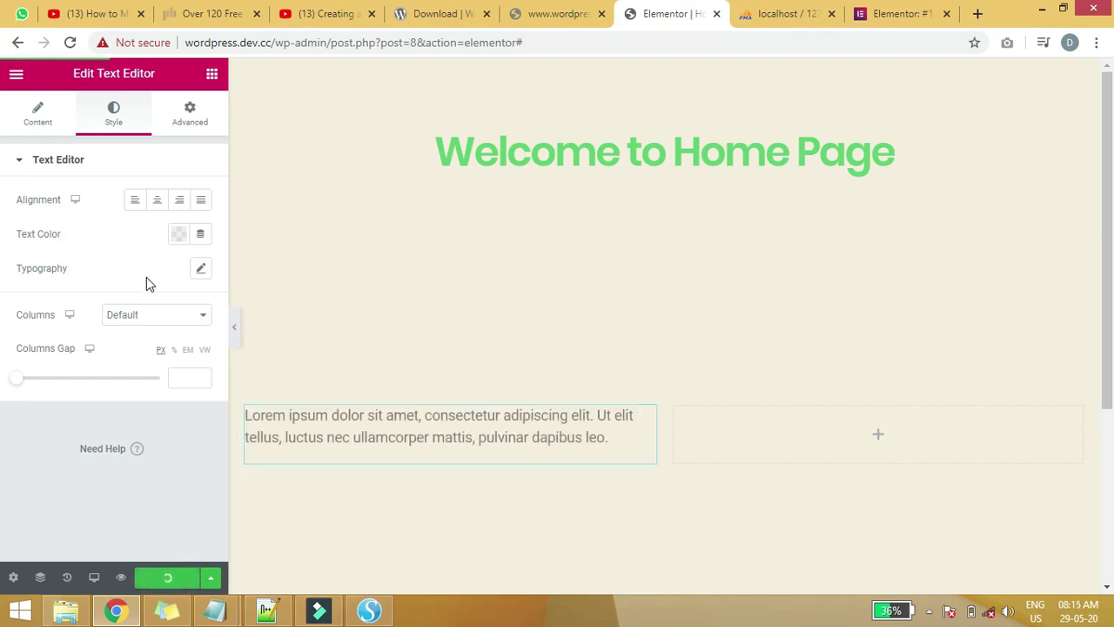
left_click(122, 579)
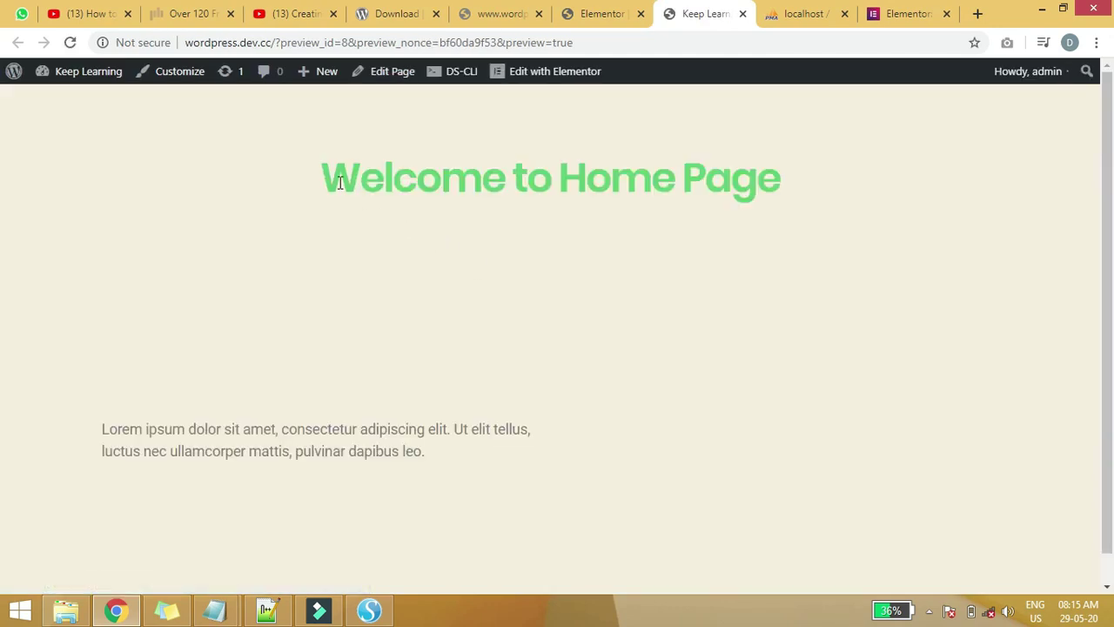
Inspect the green 'Welcome to Home Page' heading and lorem ipsum paragraph in the preview.
left_click_drag(335, 178, 838, 193)
left_click(836, 187)
left_click_drag(185, 428, 463, 459)
left_click(462, 456)
left_click(592, 19)
left_click(709, 22)
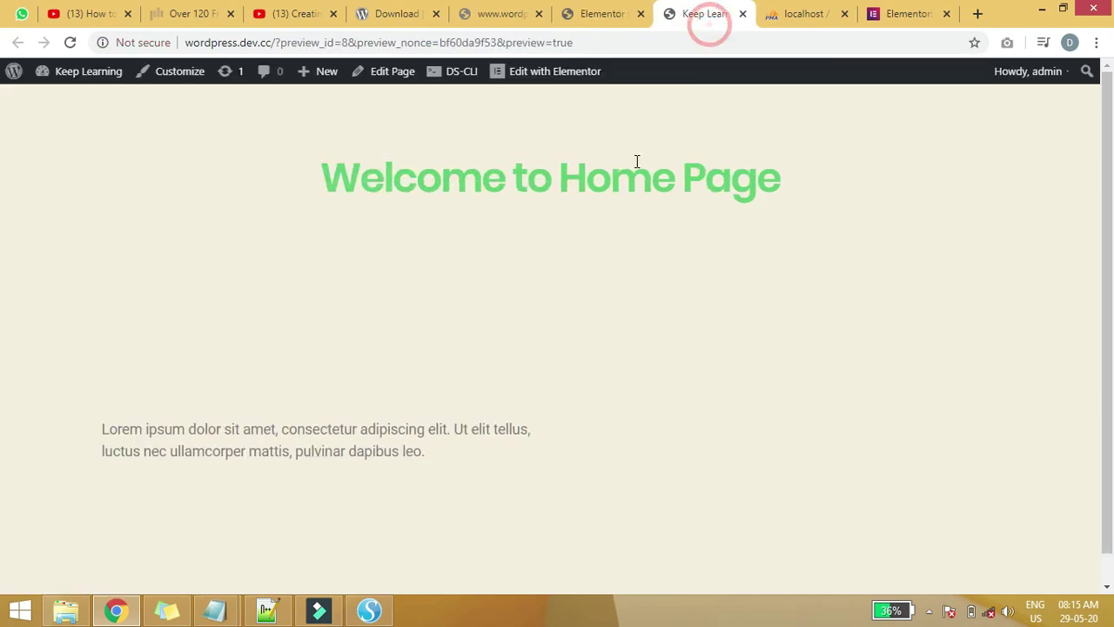
left_click_drag(321, 179, 801, 184)
left_click(813, 182)
left_click_drag(371, 488, 552, 445)
left_click(557, 446)
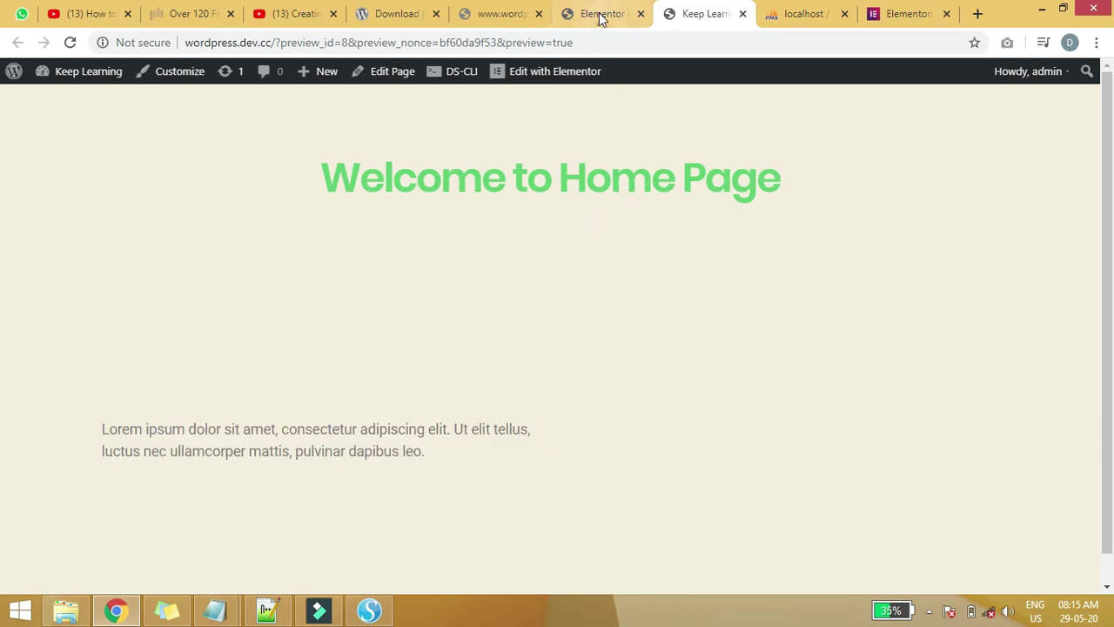
Return to the Elementor editor tab showing the Home page.
left_click(601, 17)
left_click(697, 12)
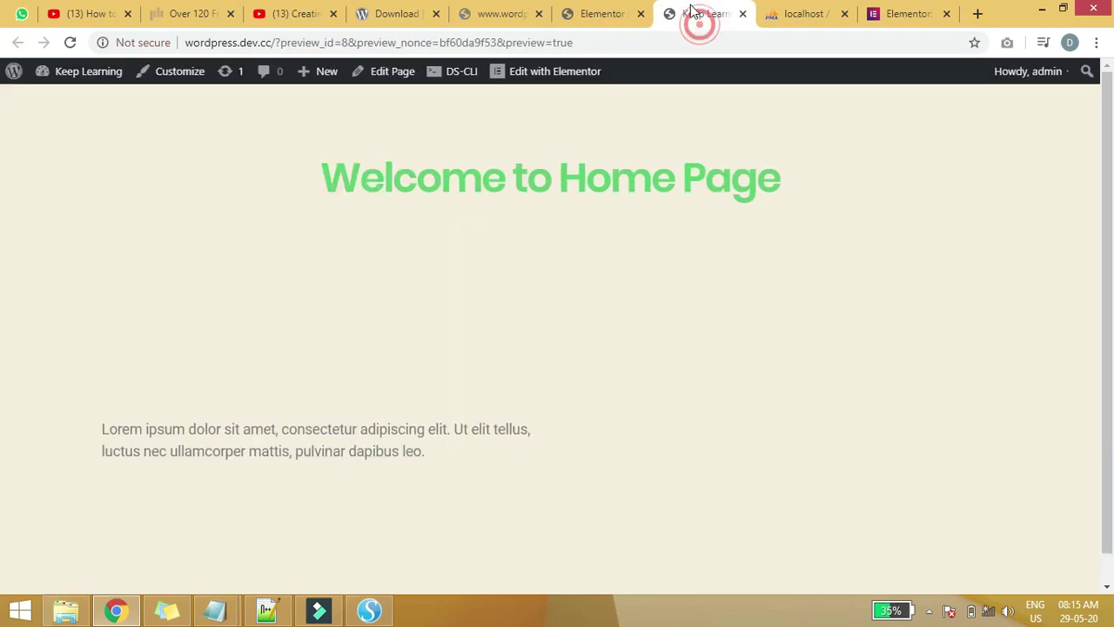
left_click(591, 13)
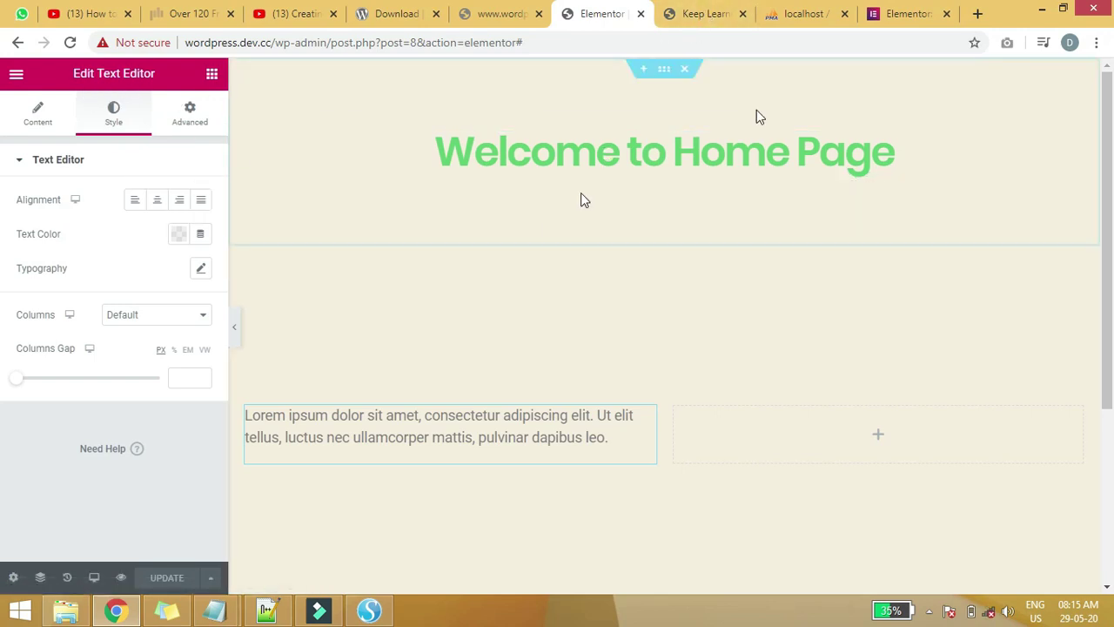
scroll(1110, 277, "down", 1)
scroll(664, 246, "up", 1)
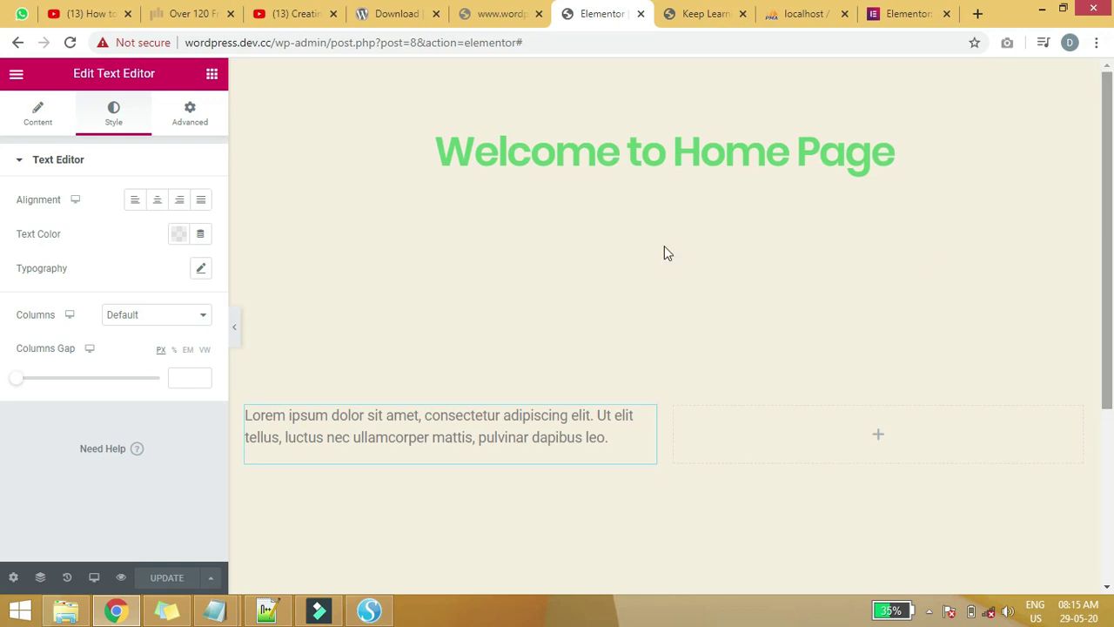